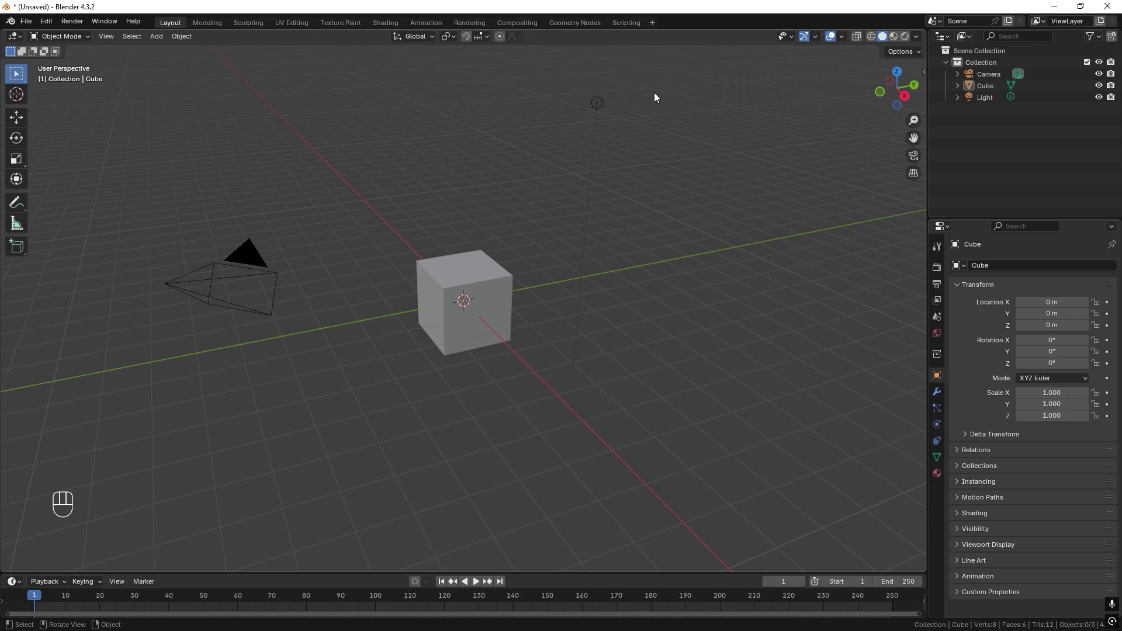
- Delete the default cube and light from the scene
left_click_drag(674, 63, 339, 394)
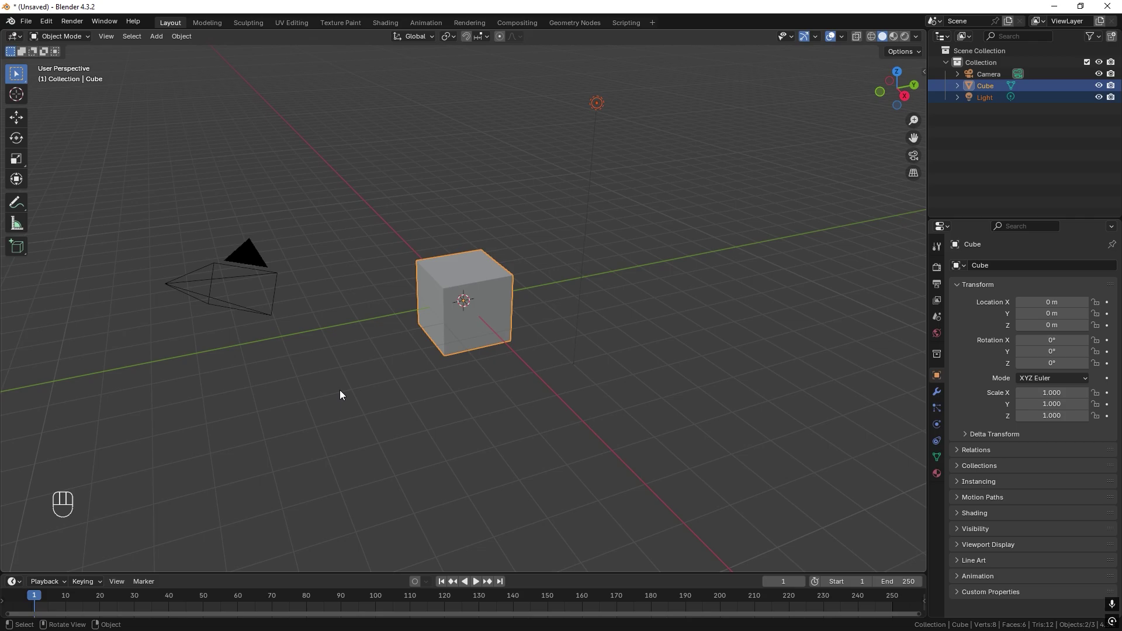
key("x")
left_click(454, 377)
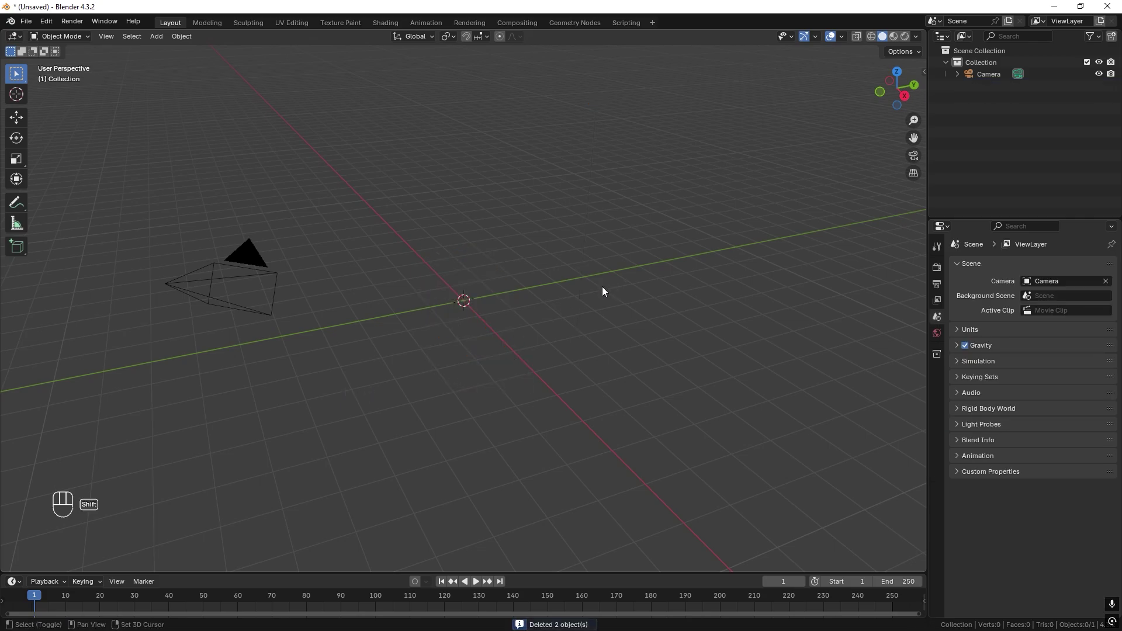
- Add a cylinder mesh at the world origin
key("shift+a")
mouse_move(600, 303)
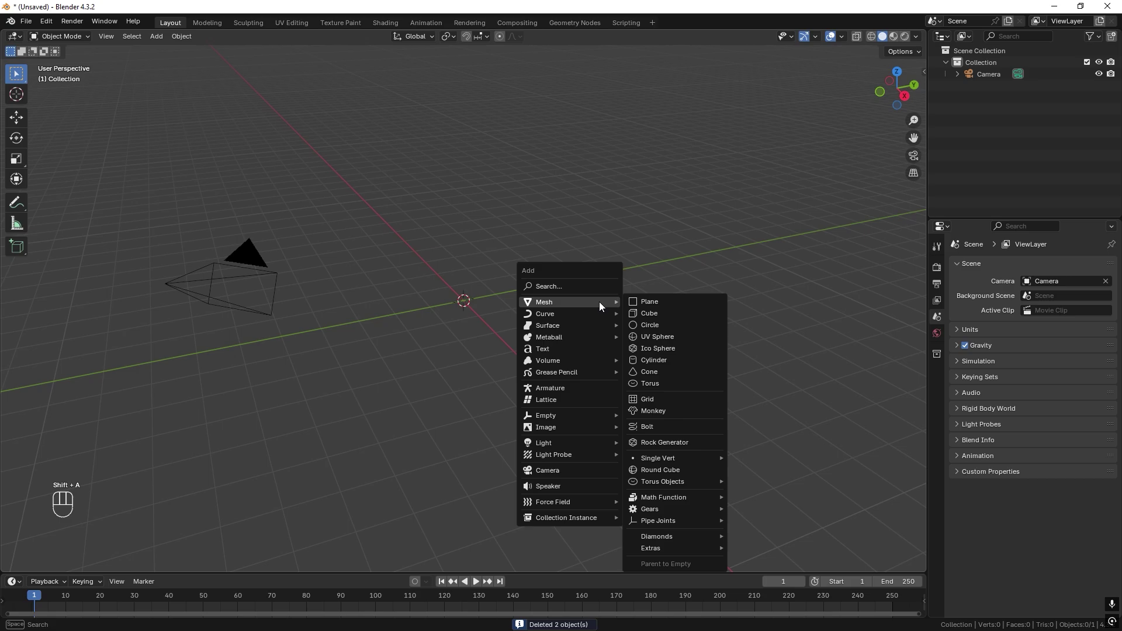
left_click(671, 360)
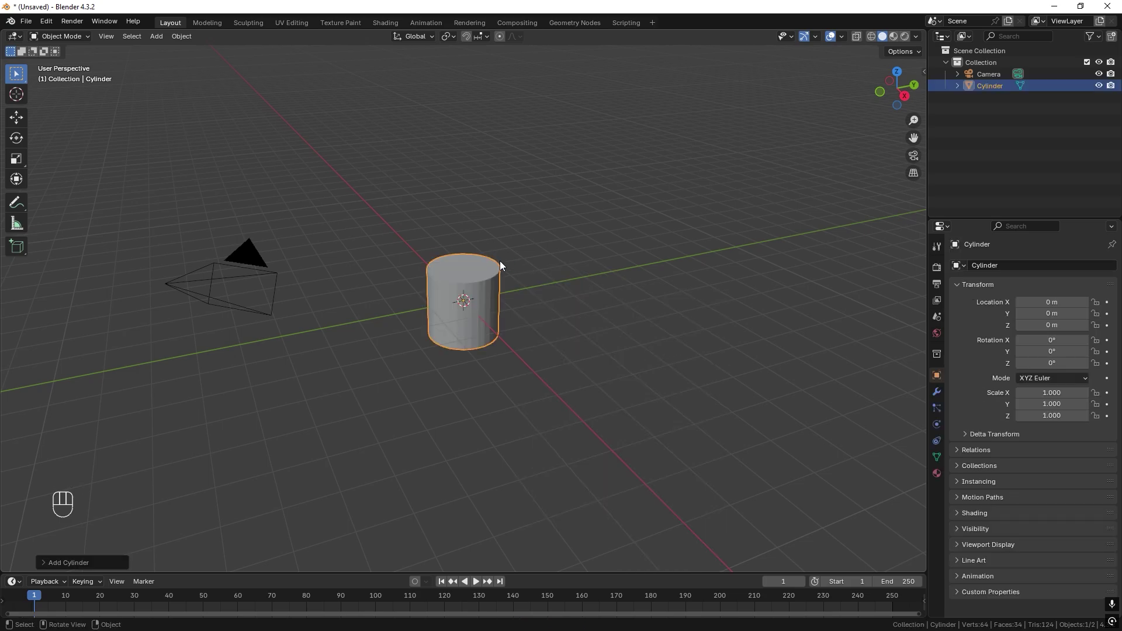
- Delete the cylinder's top face in Edit Mode to leave its upper end open
scroll(492, 252, "up", 3)
key("Tab")
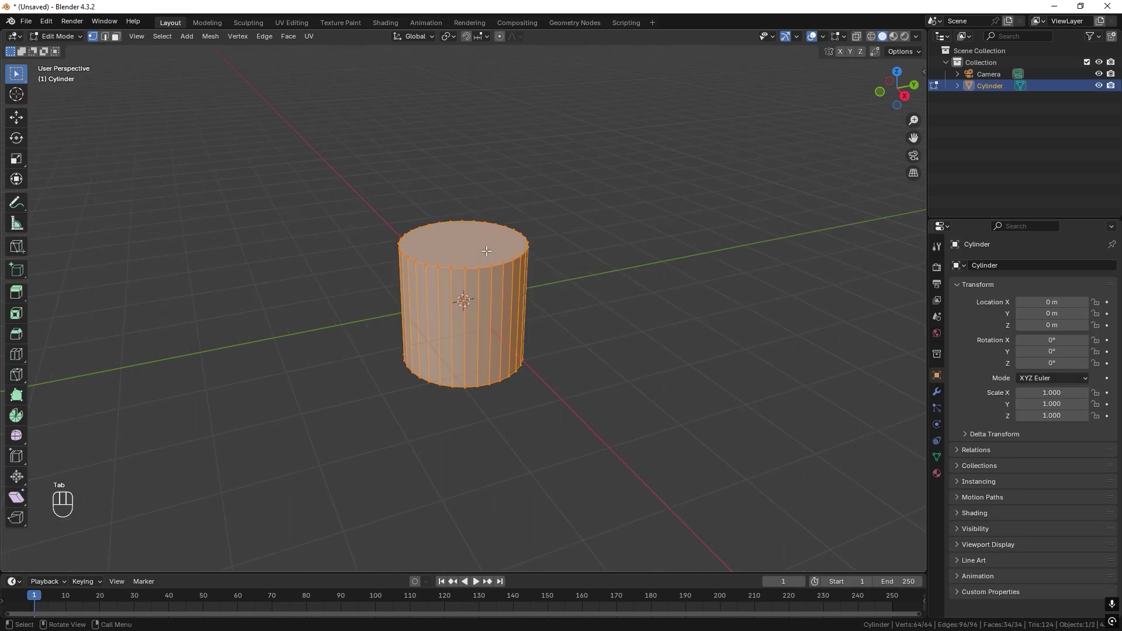
key("3")
left_click(473, 241)
key("x")
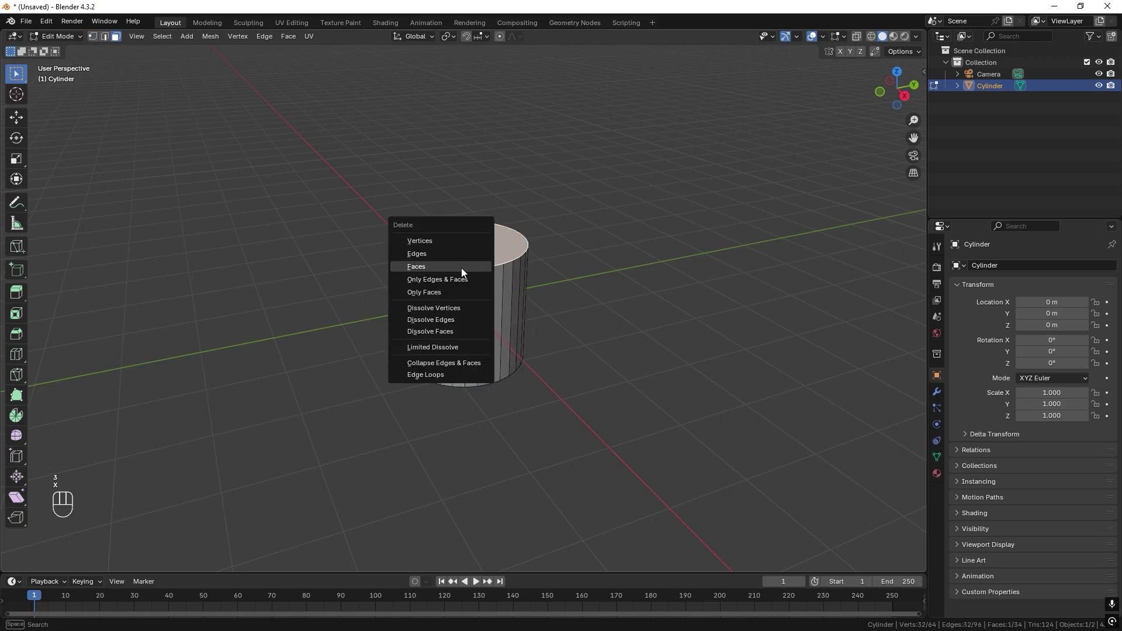
left_click(461, 267)
- Extrude the cylinder's open top edge loop and scale it outward into a flat flange more than twice as wide
key("1")
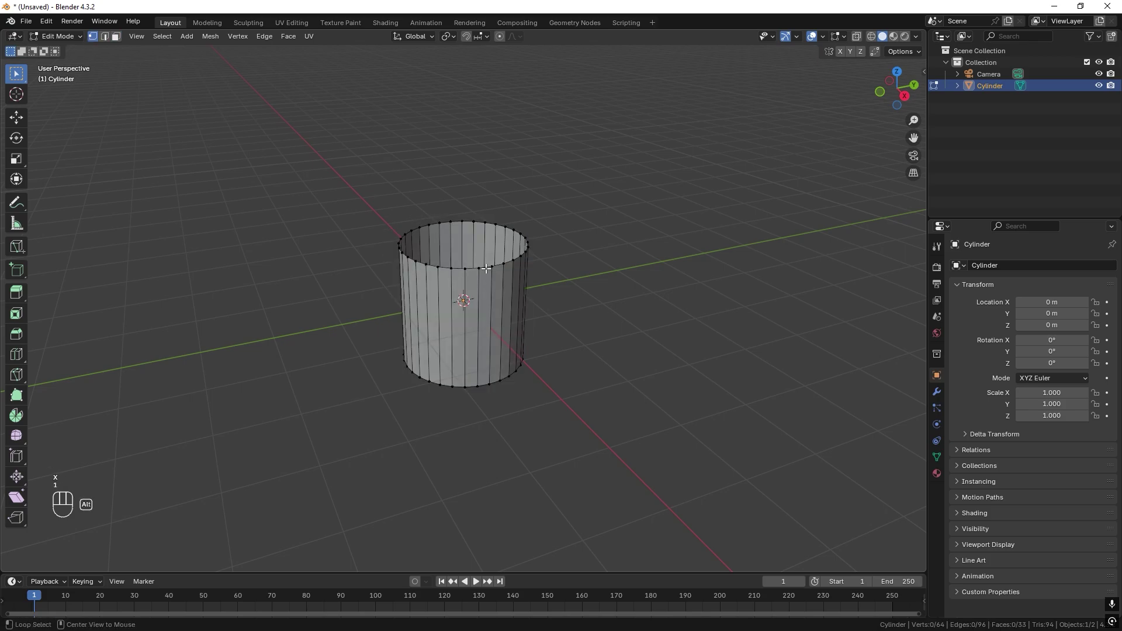
left_click(494, 271, "alt")
scroll(546, 253, "down", 2)
scroll(504, 251, "down", 1)
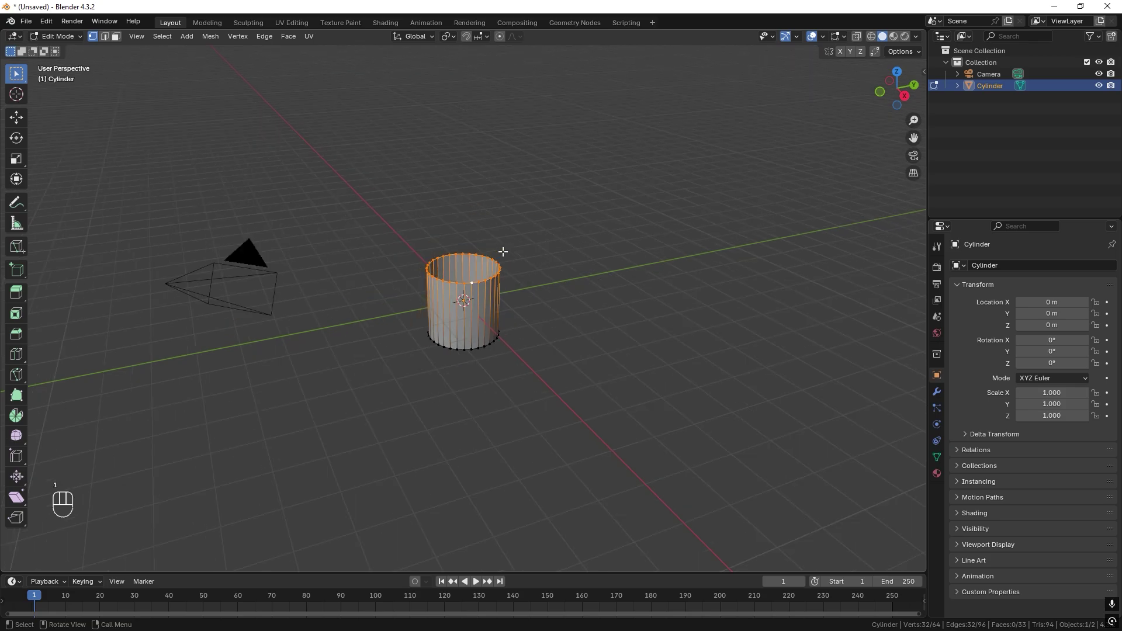
key("e")
key("s")
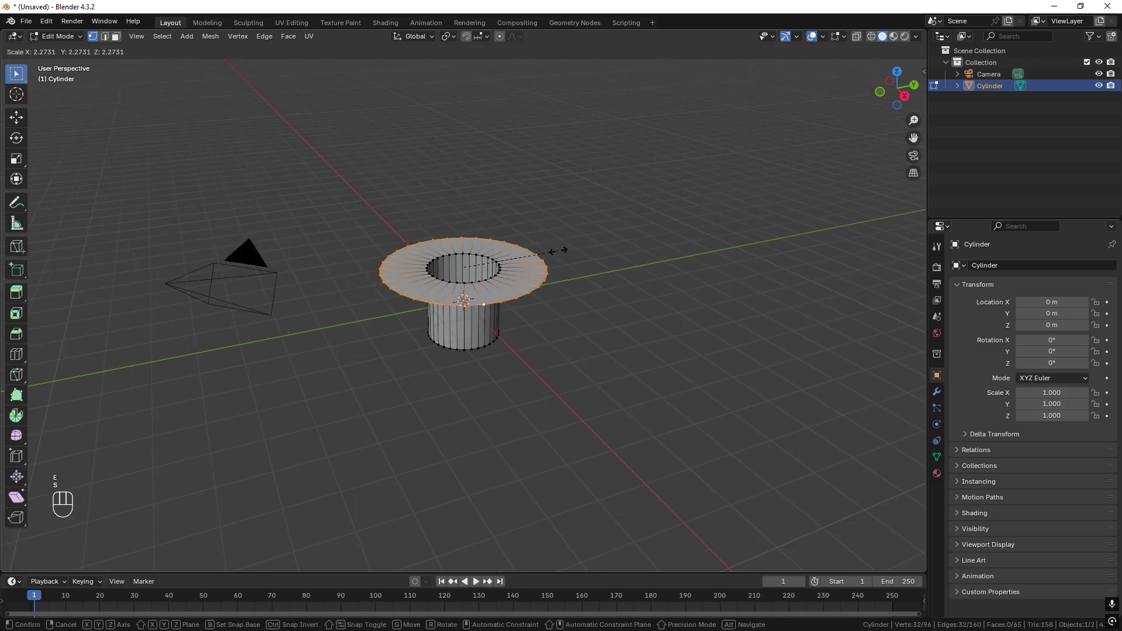
left_click(568, 251)
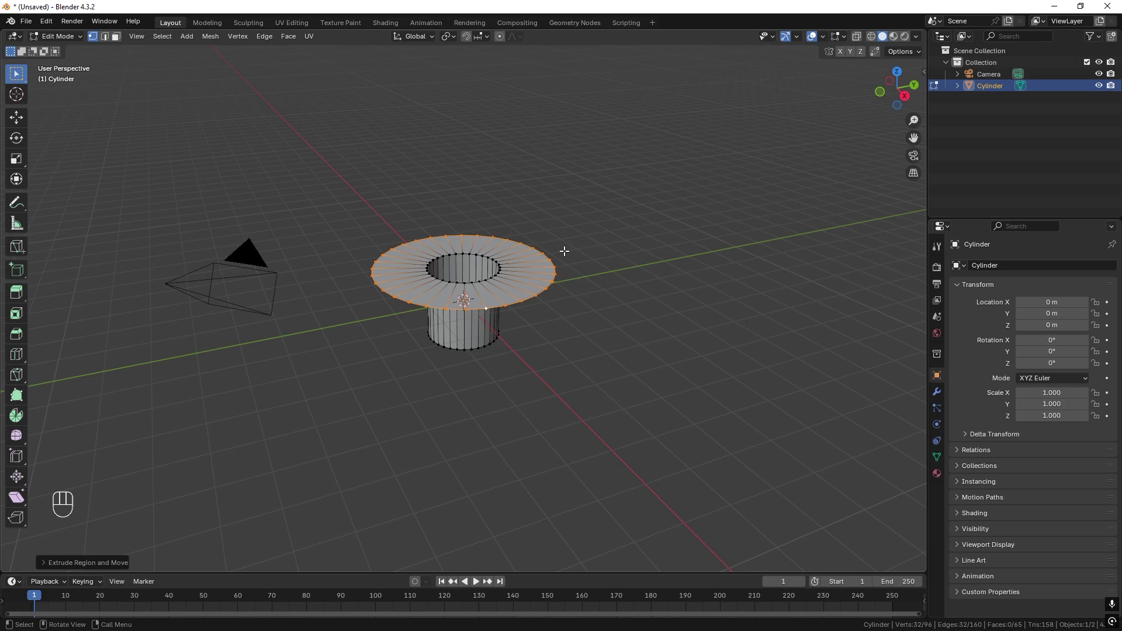
- Extrude the flange's outer loop up along Z by about 0.38 m, then extrude it inward at a scale of about 0.56
key("e")
key("z")
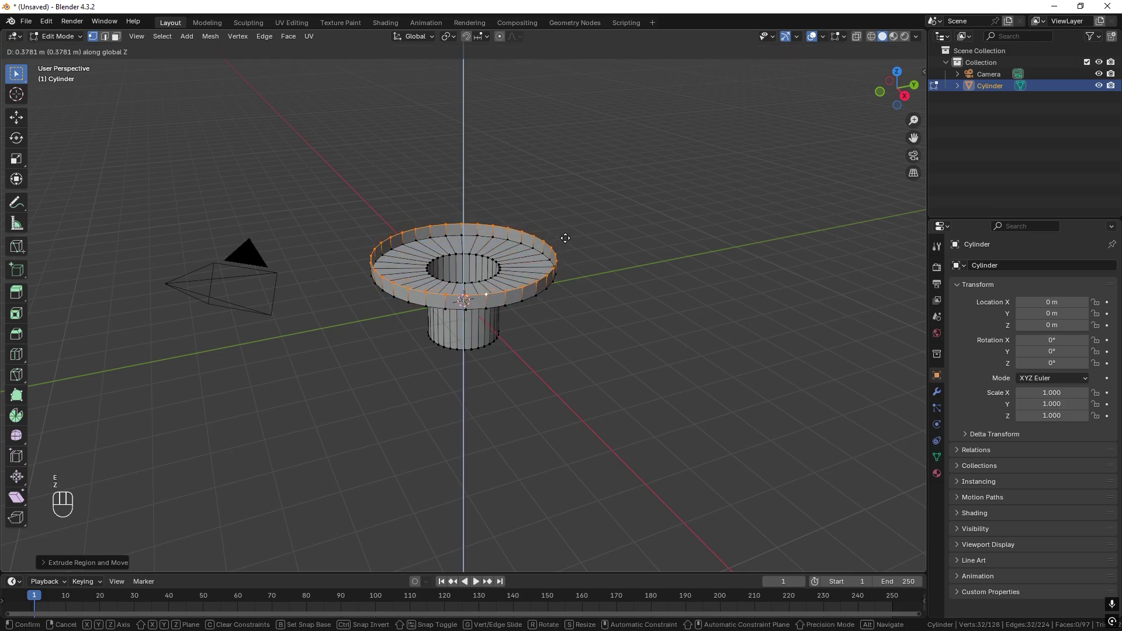
left_click(566, 238)
key("e")
key("s")
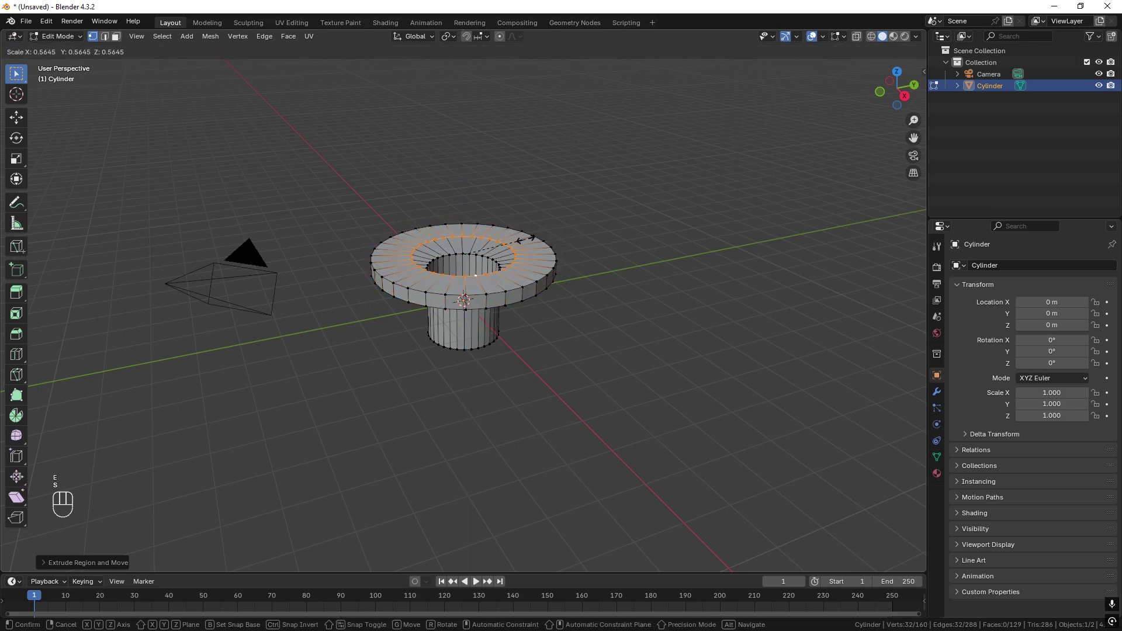
left_click(526, 238)
- Extrude the flange's inner upper loop straight up along Z into a tall tube
scroll(514, 244, "down", 2)
middle_click_drag(514, 243, 529, 295, "shift")
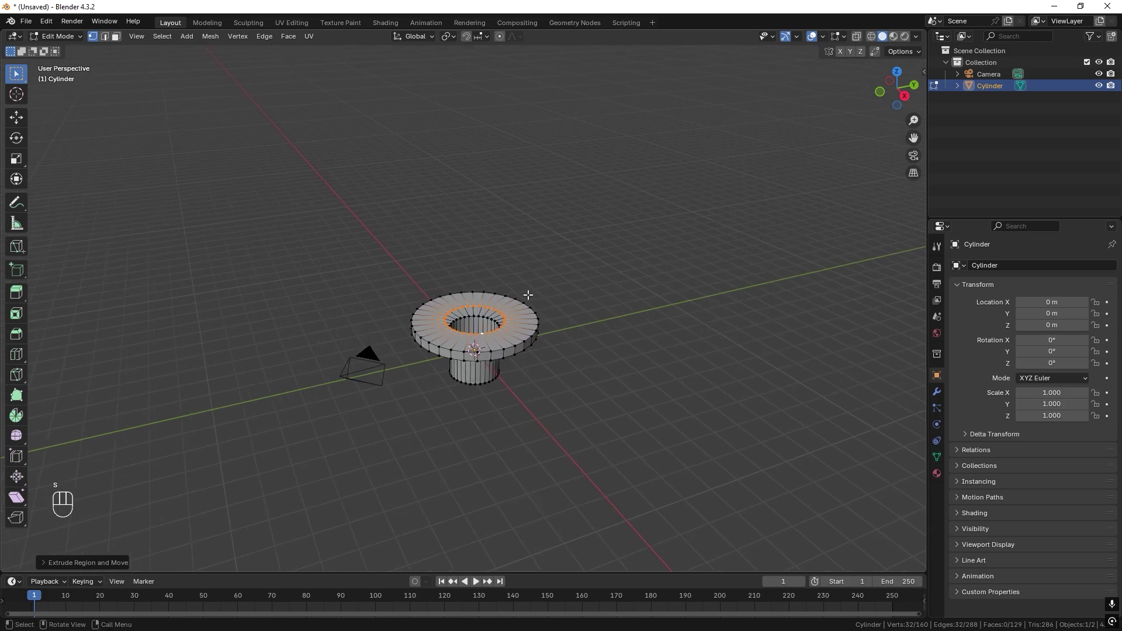
key("e")
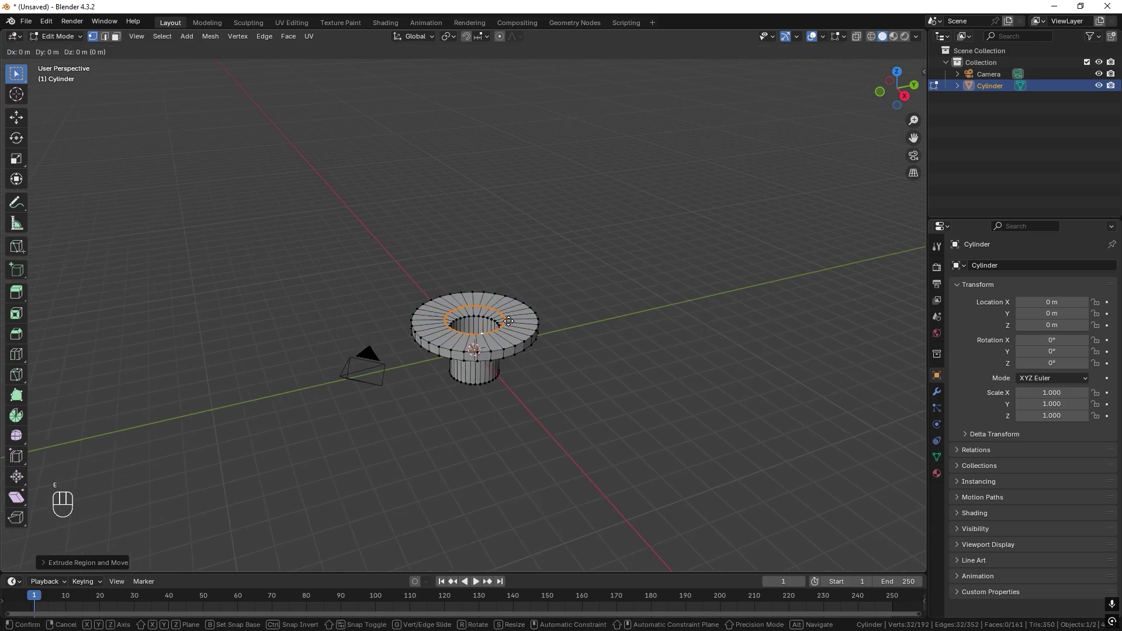
key("z")
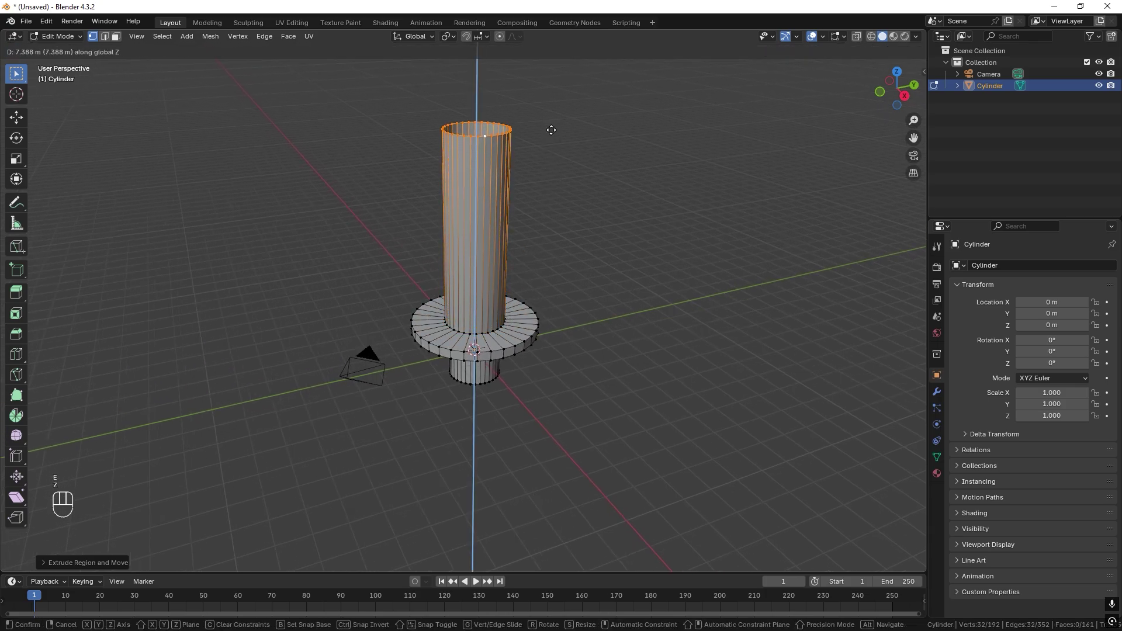
left_click(554, 158)
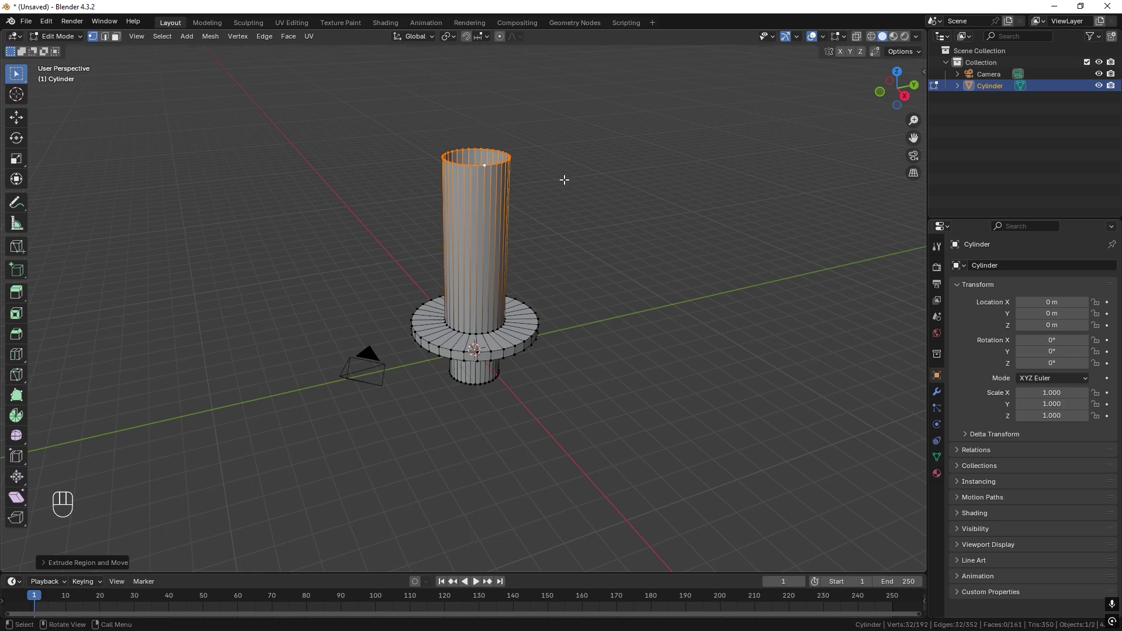
- Extrude the tube's top loop and scale it inward to about half size, forming a rim around a narrow hole
middle_click_drag(564, 181, 609, 240, "shift")
key("e")
key("s")
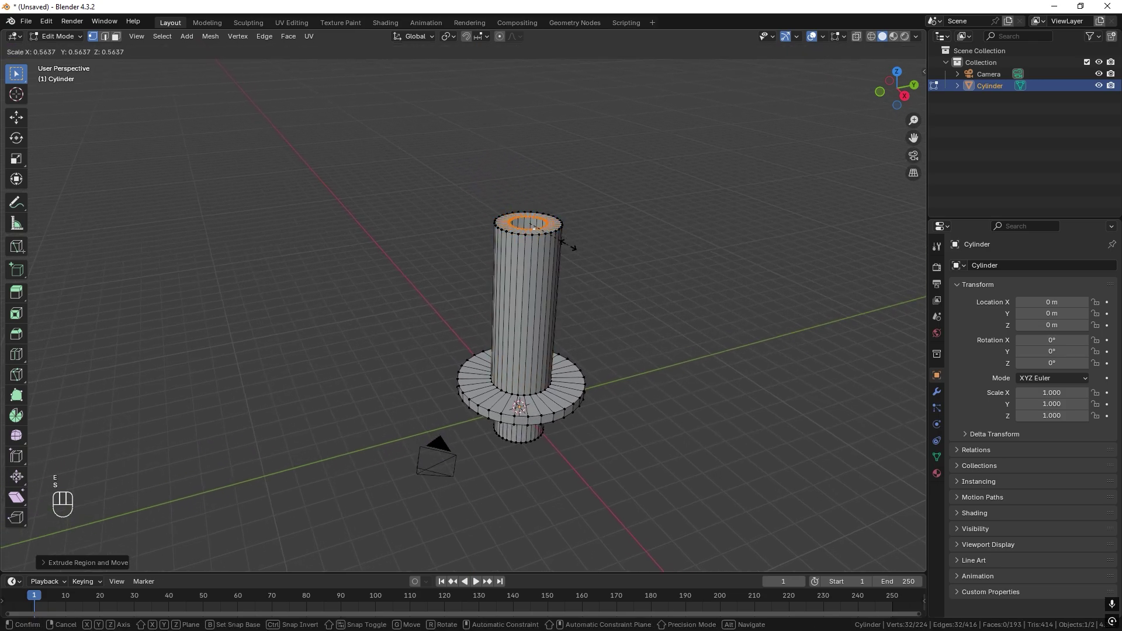
left_click(554, 243)
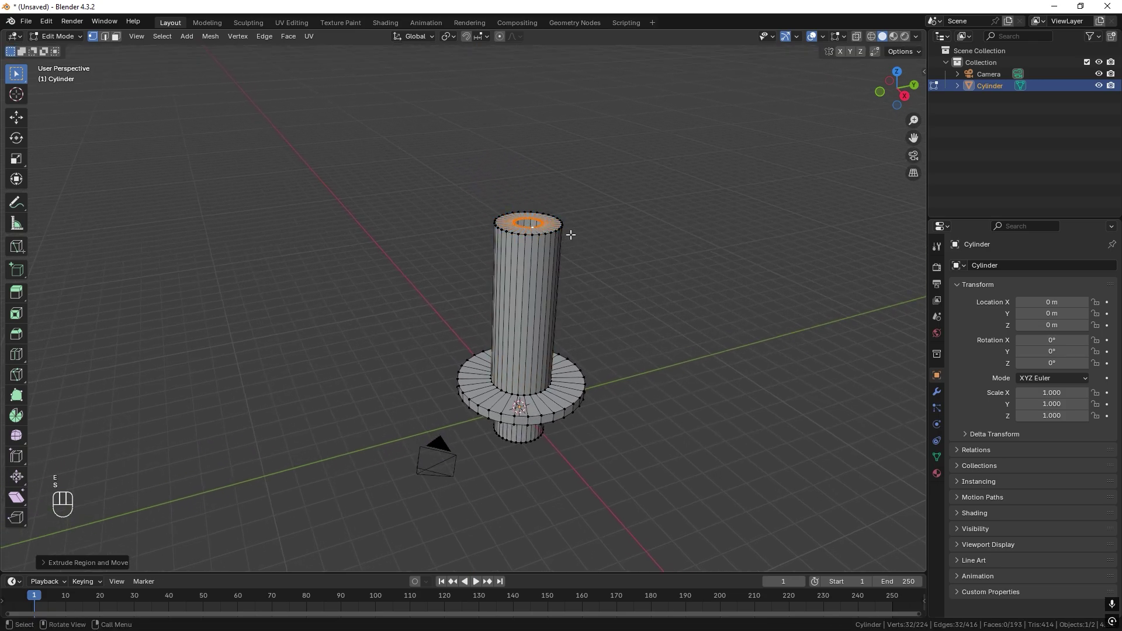
- Extrude the hole's loop down along Z to near the flange and close its lower end with a face
key("e")
key("z")
left_click(590, 349)
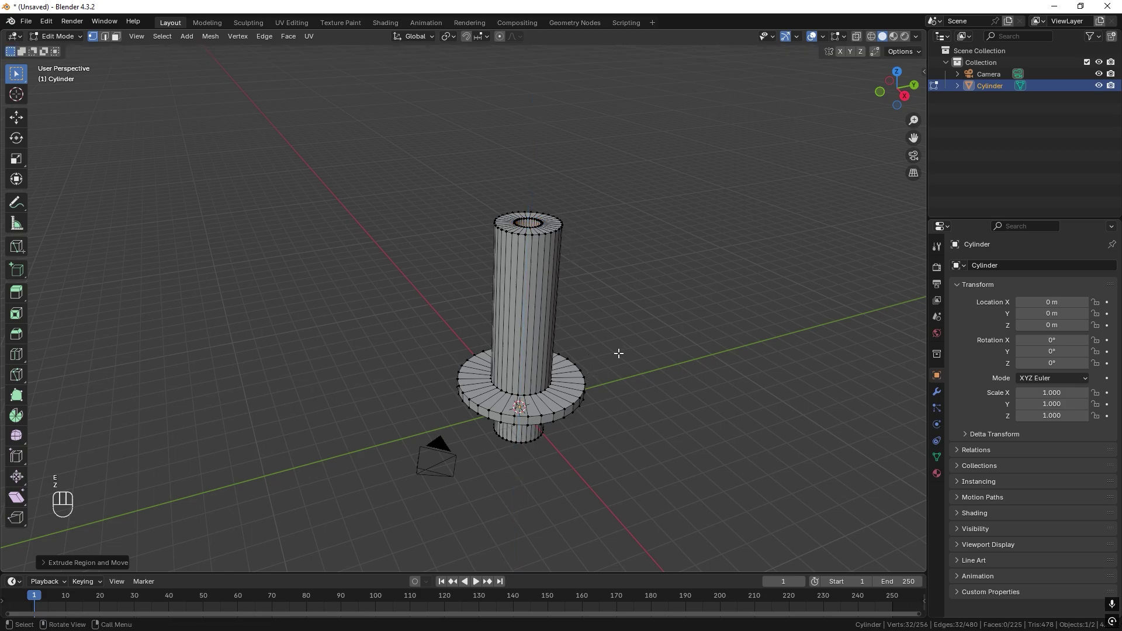
key("alt+z")
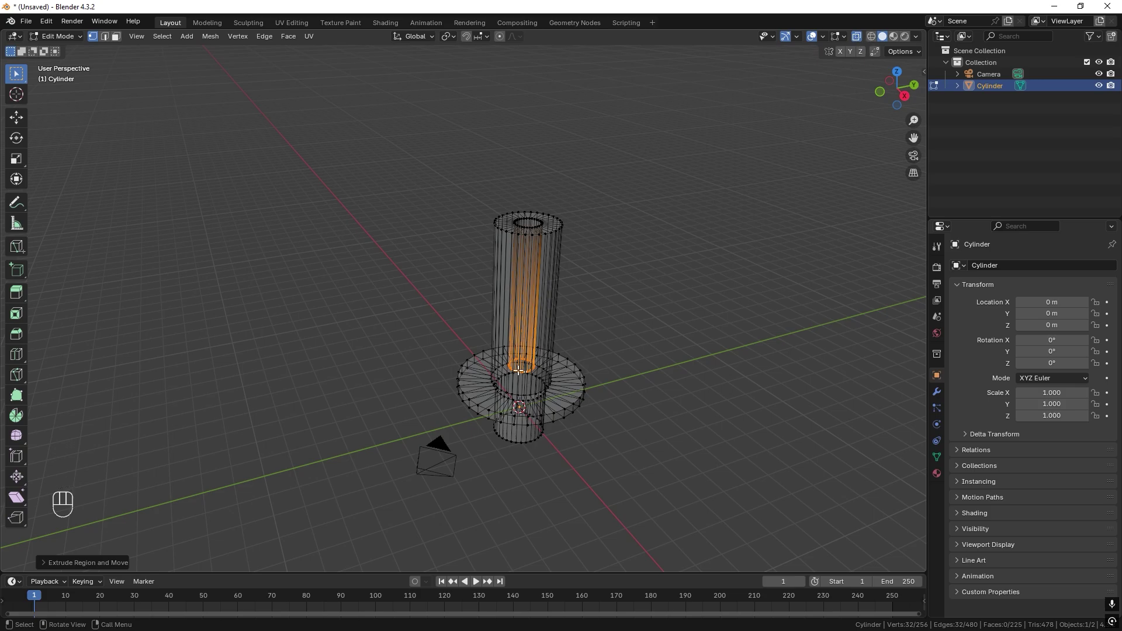
key("f")
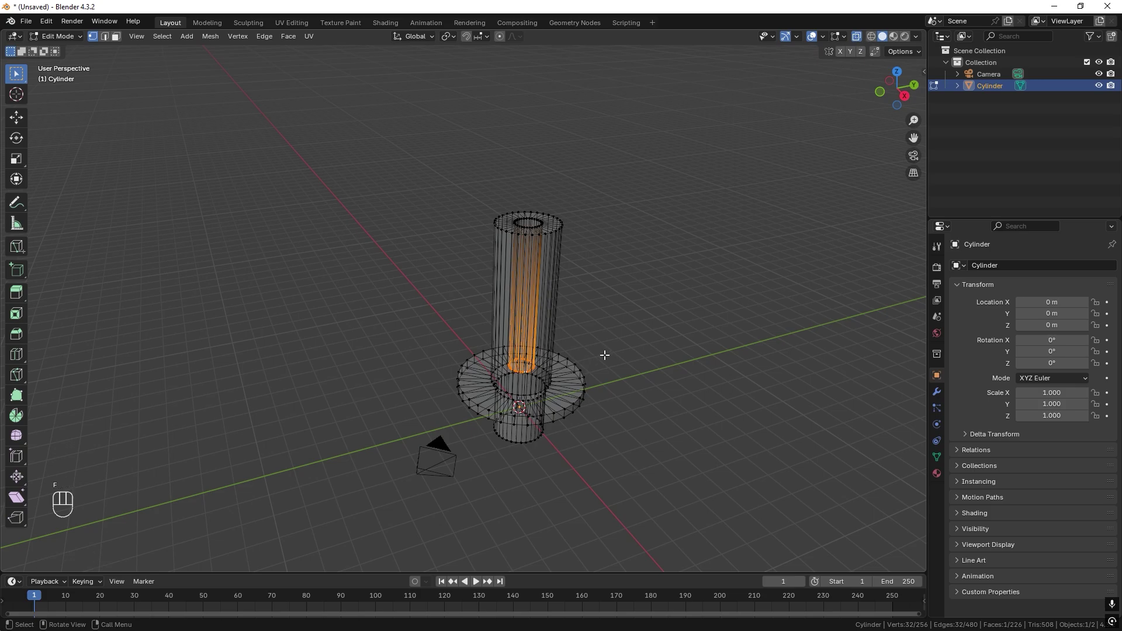
key("Tab")
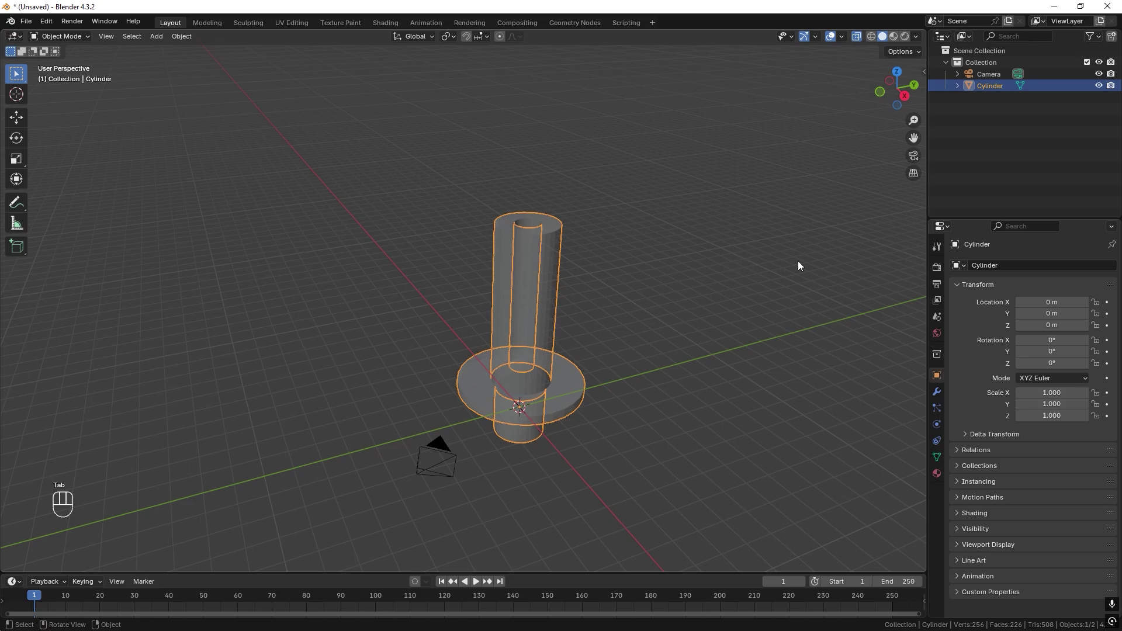
- Rename the cylinder object as bottom and turn off X-ray display
left_click(1011, 266)
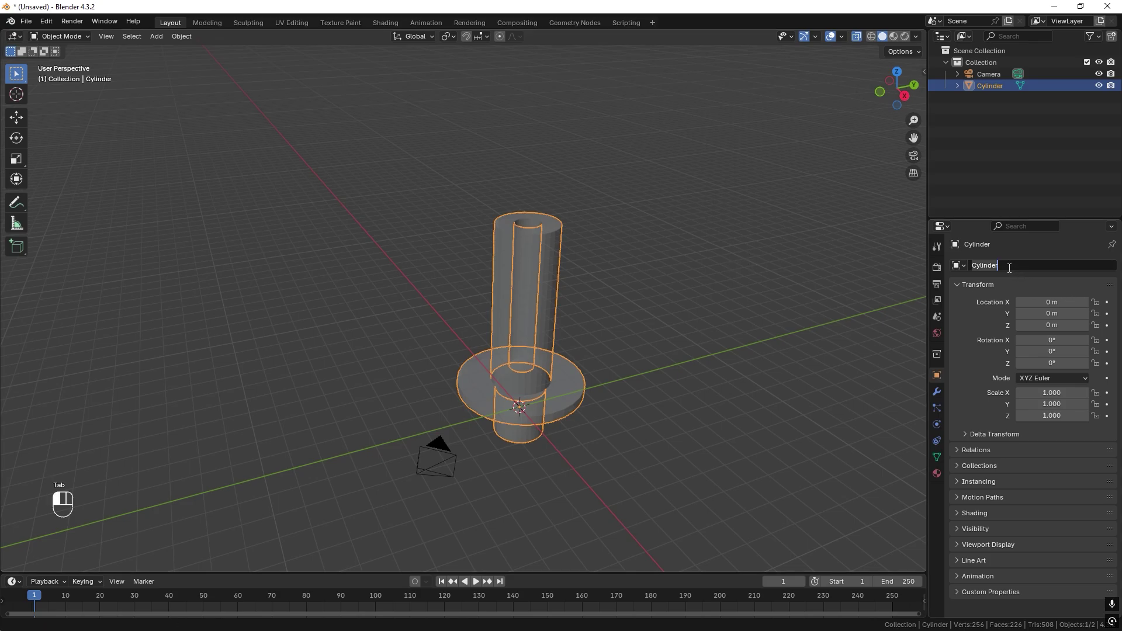
type("bottom")
key("Return")
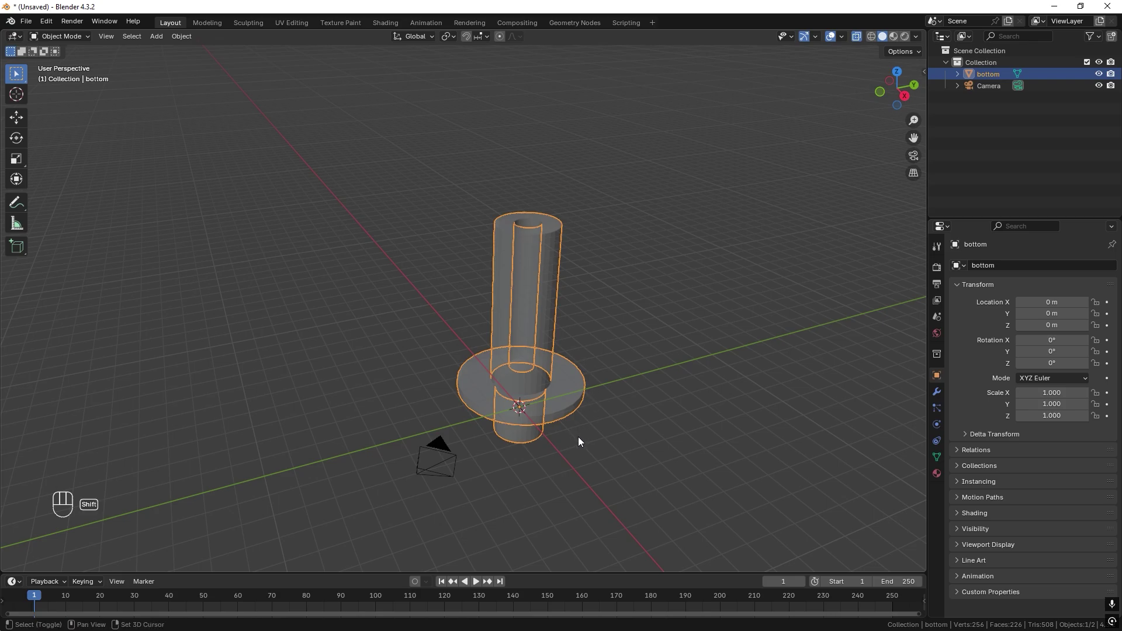
key("alt+z")
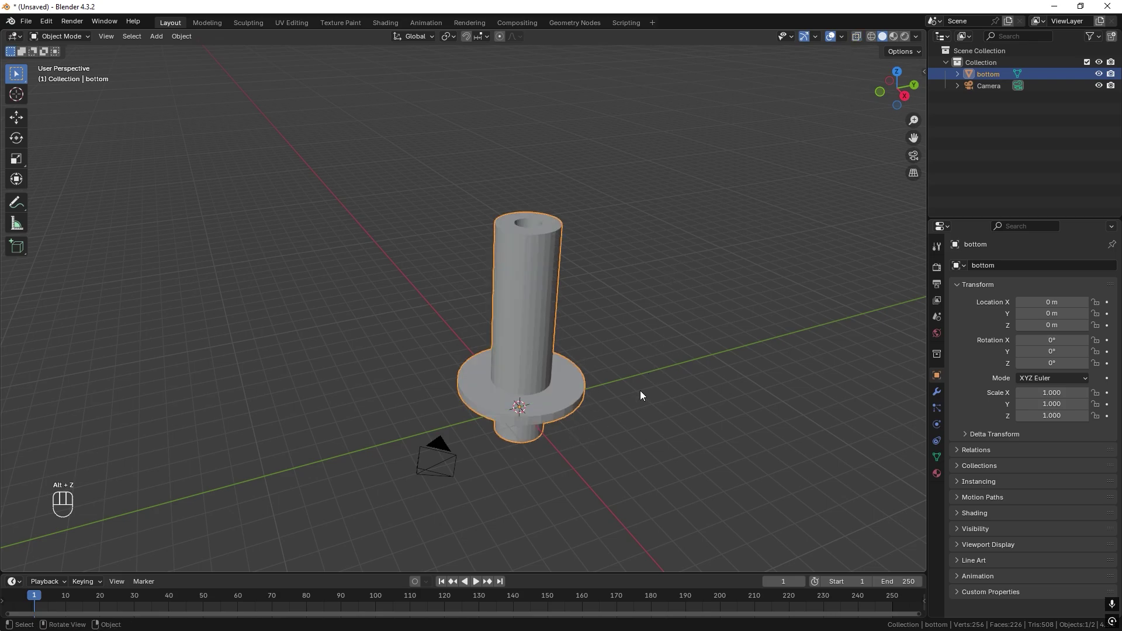
- Add a second cylinder at the origin and rotate it 90° about the Y axis
middle_click_drag(640, 390, 623, 349)
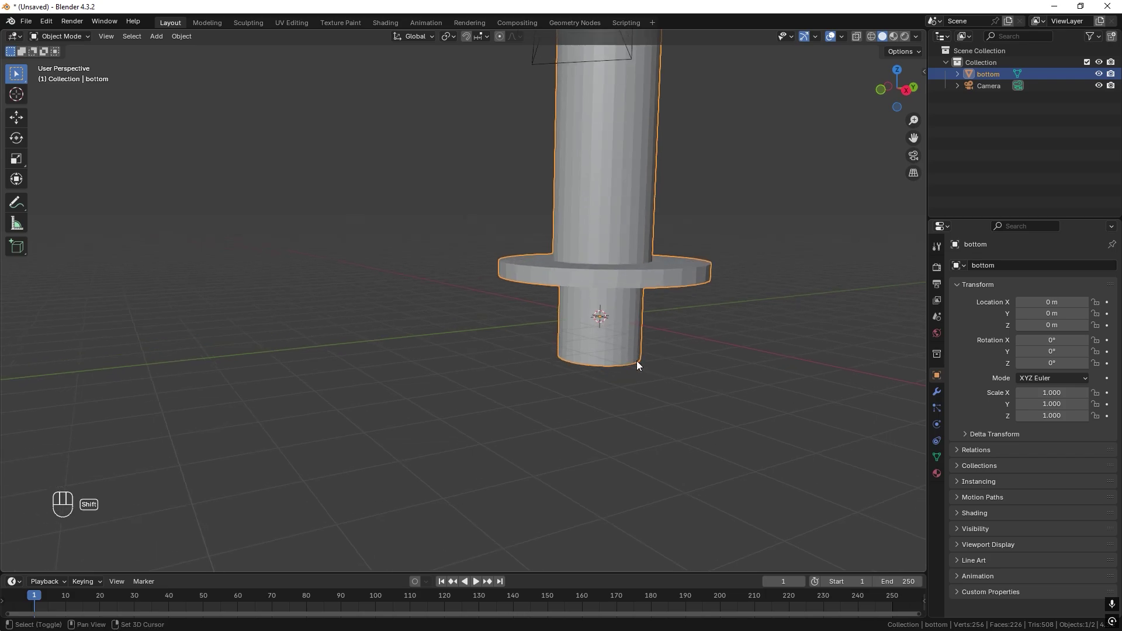
key("shift+a")
mouse_move(636, 360)
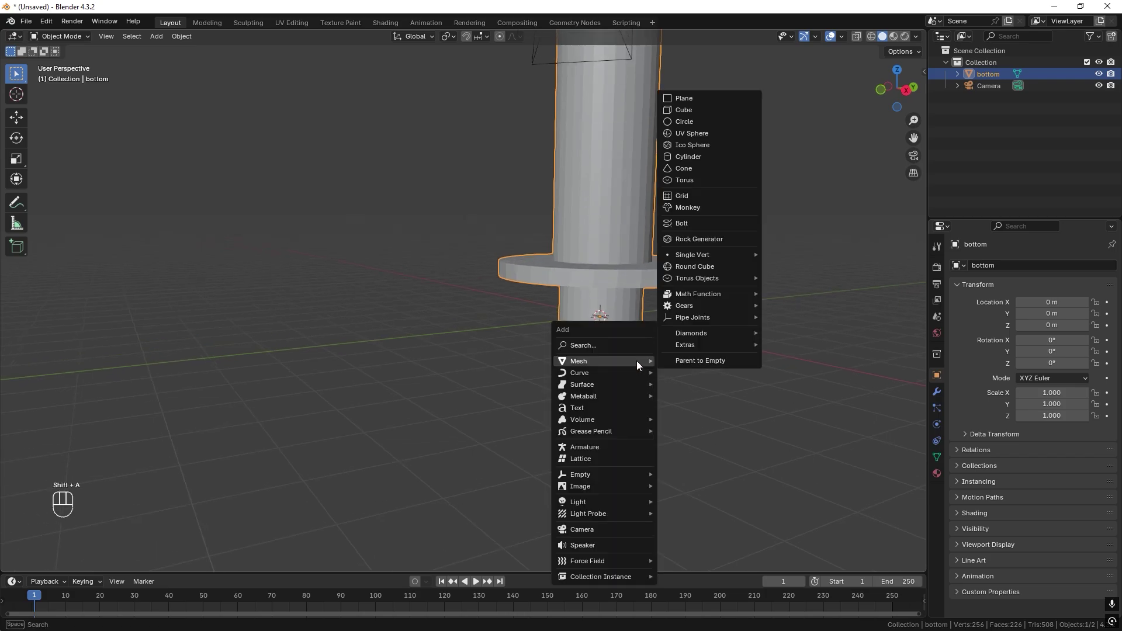
left_click(730, 158)
key("r")
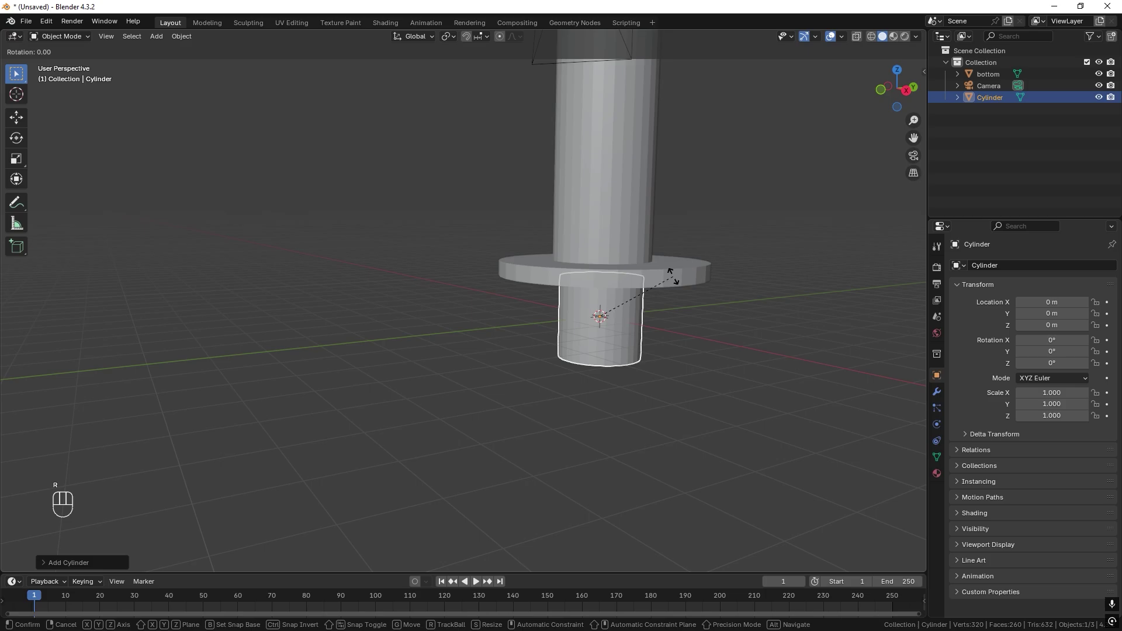
key("y")
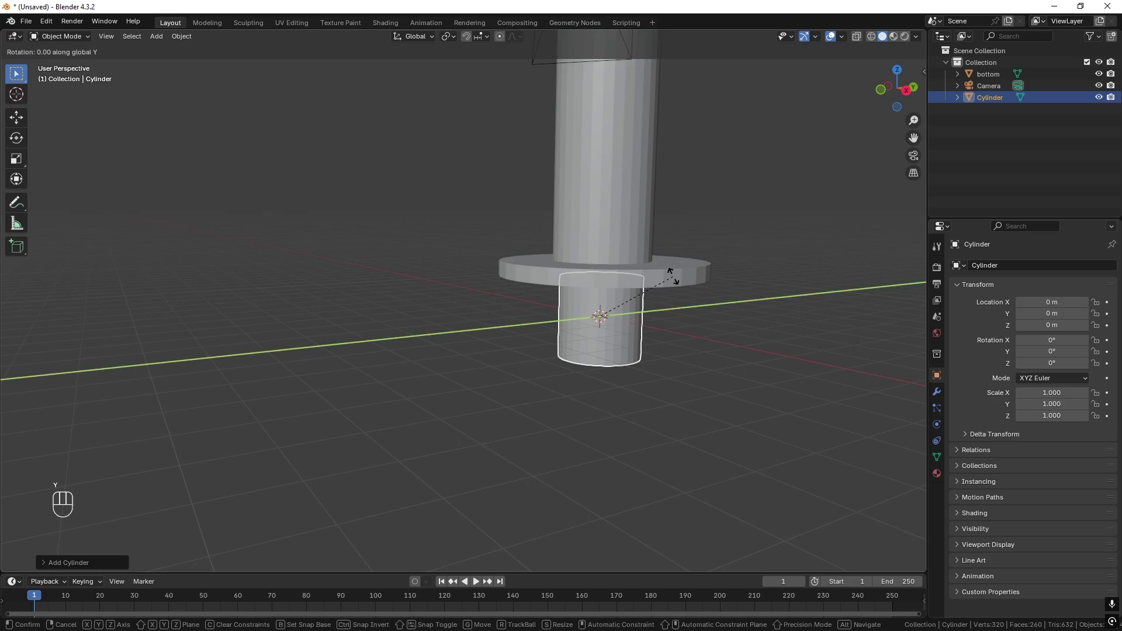
key("KP_9")
key("KP_0")
key("KP_Enter")
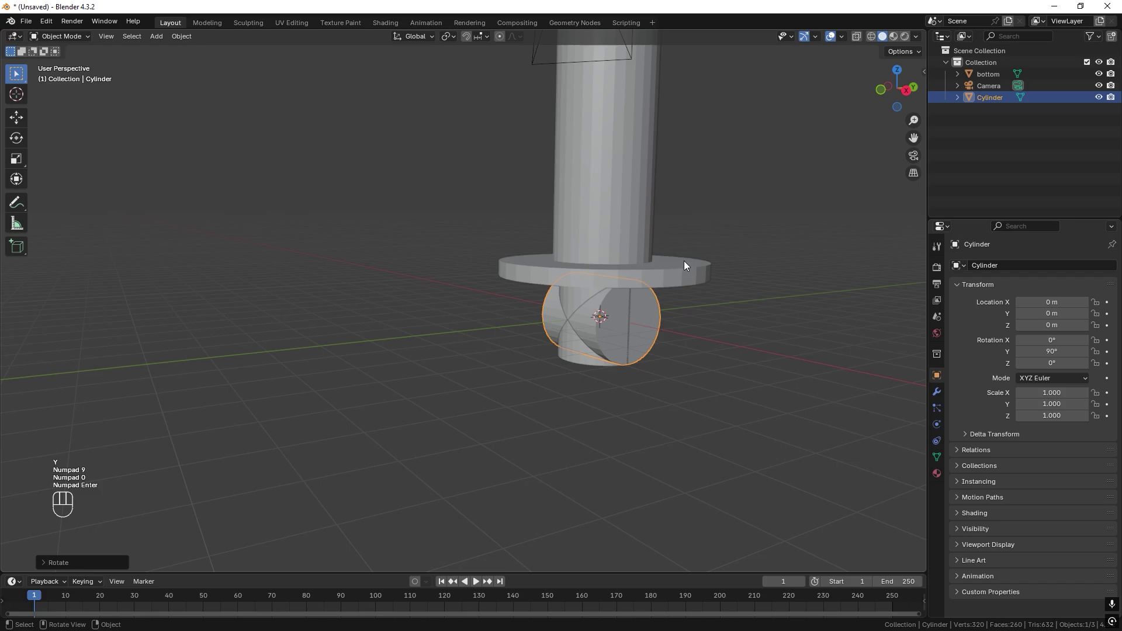
- Move the rotated cylinder down along Z to about -2.11 m, just below the bottom object
key("g")
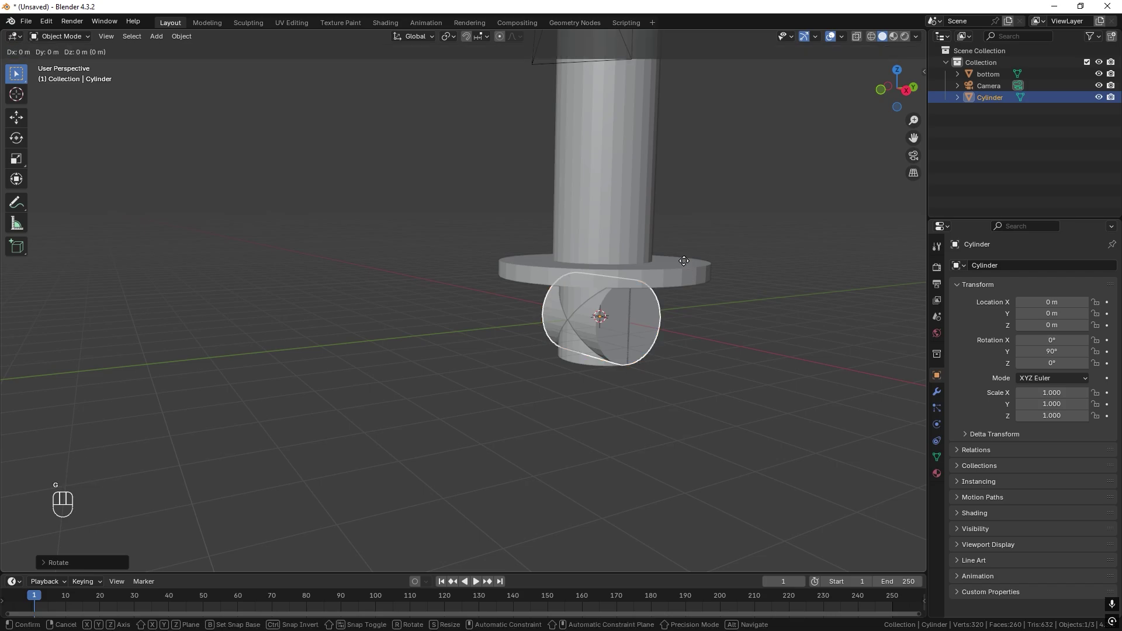
key("z")
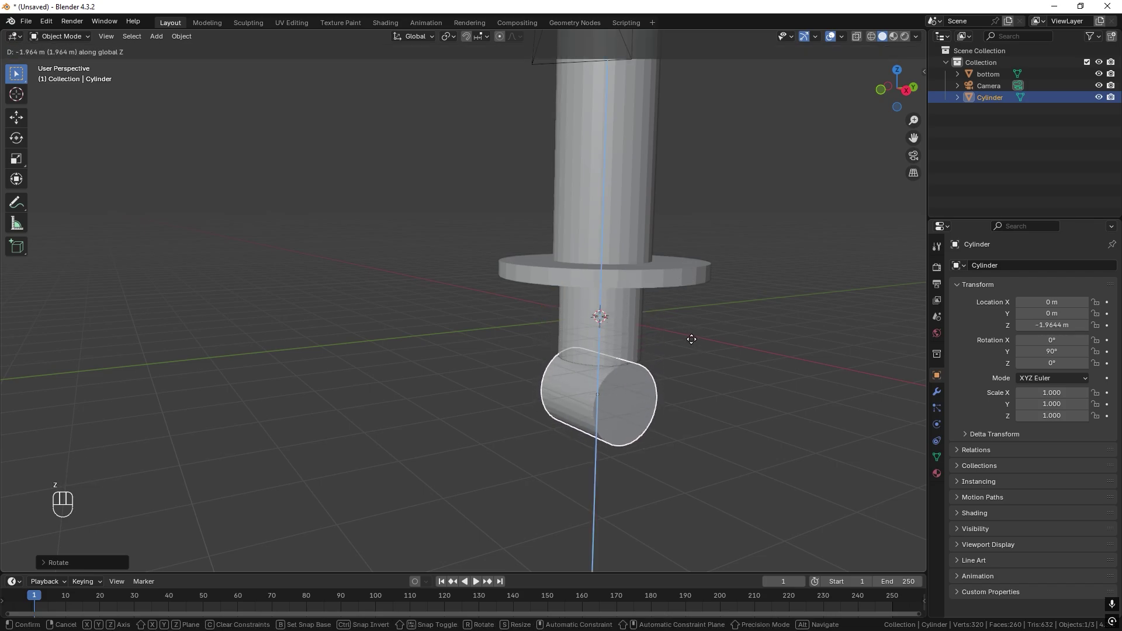
left_click(678, 371)
- Delete the lower end face of the bottom object in Edit Mode
middle_click_drag(678, 372, 640, 298, "shift")
scroll(641, 298, "up", 4)
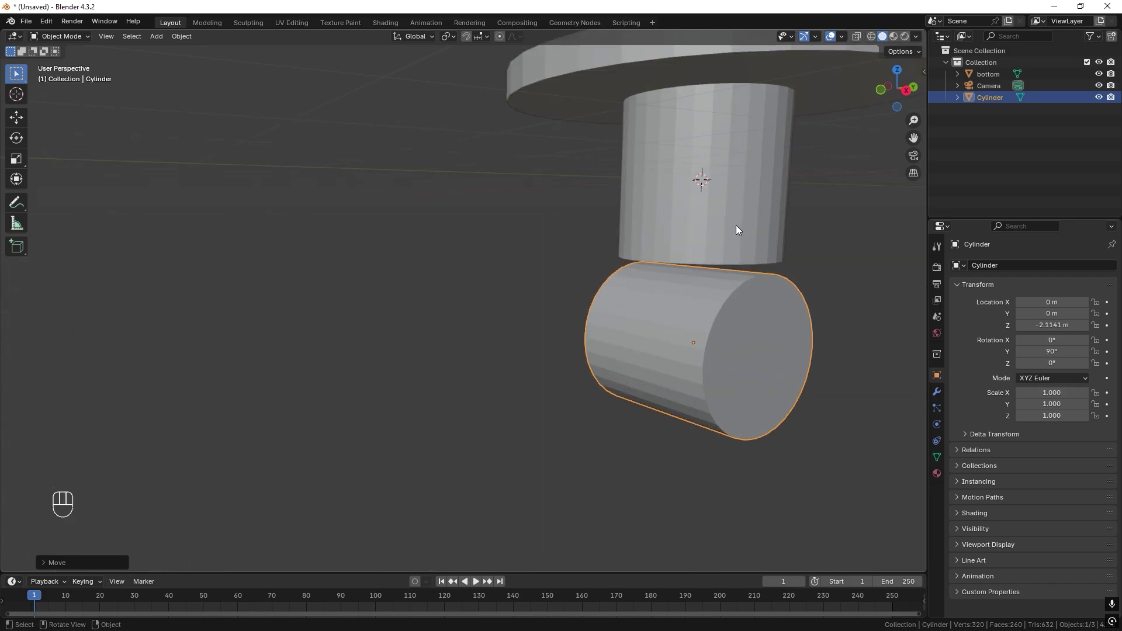
left_click(738, 222)
key("Tab")
middle_click_drag(738, 222, 721, 230)
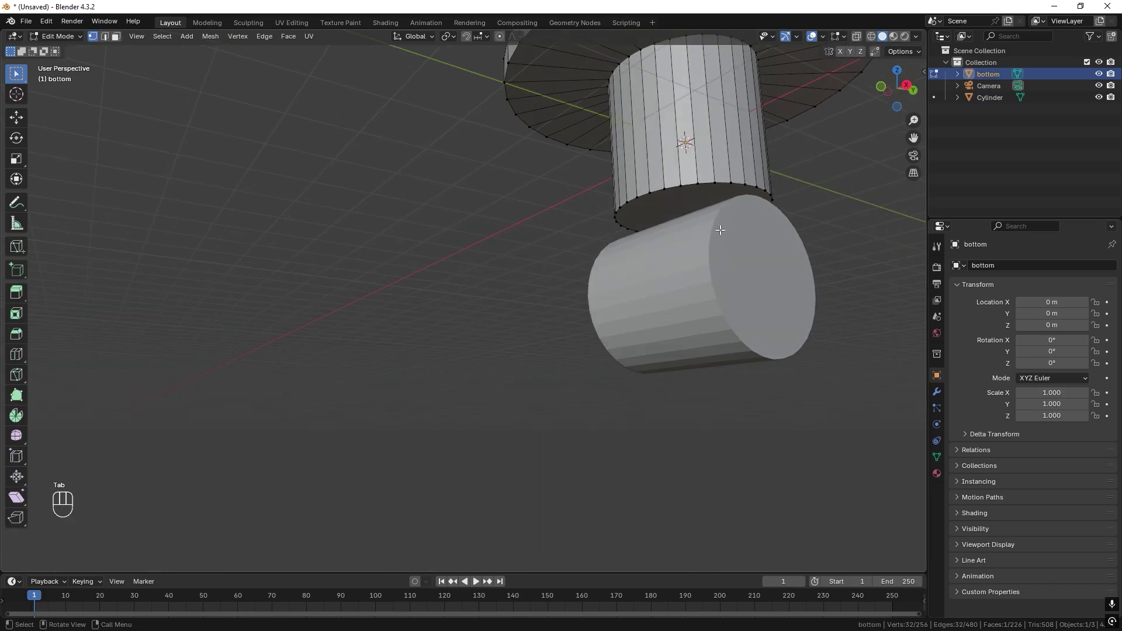
key("3")
left_click(685, 198)
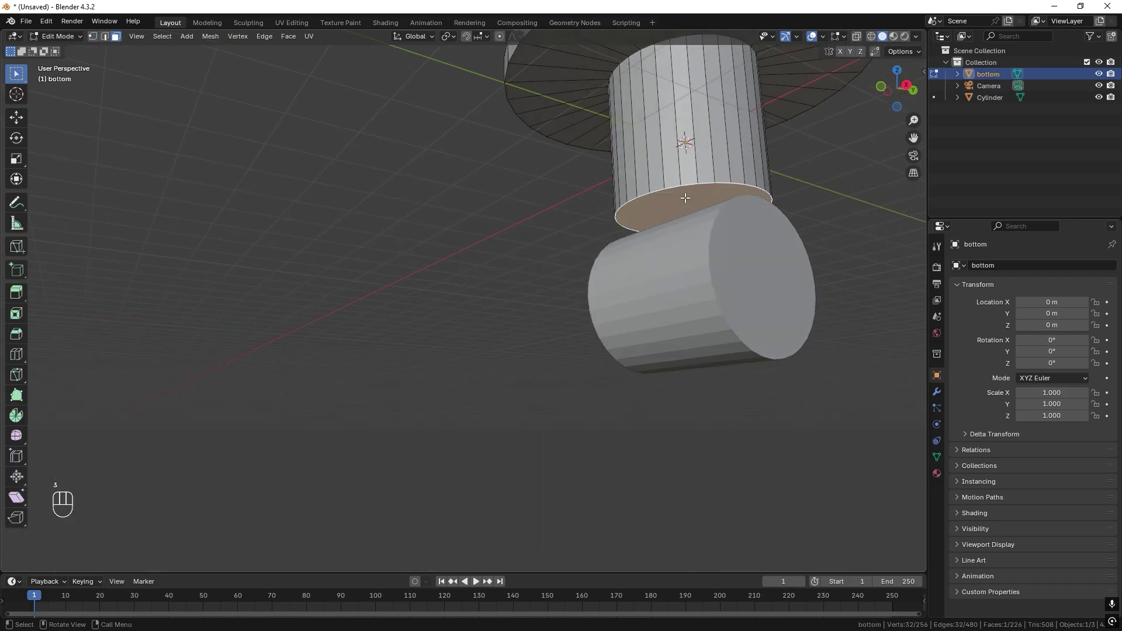
key("x")
left_click(685, 197)
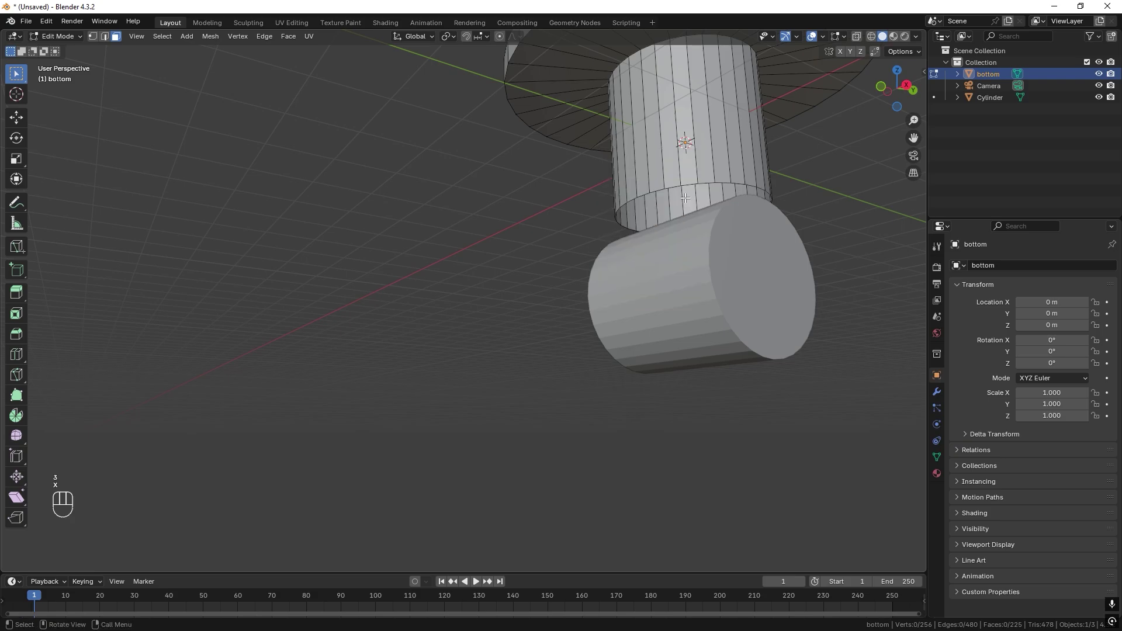
- Extrude the bottom object's open lower edge loop inward at about 0.67 scale and lower it along Z to form a taper
key("1")
left_click(690, 184, "alt")
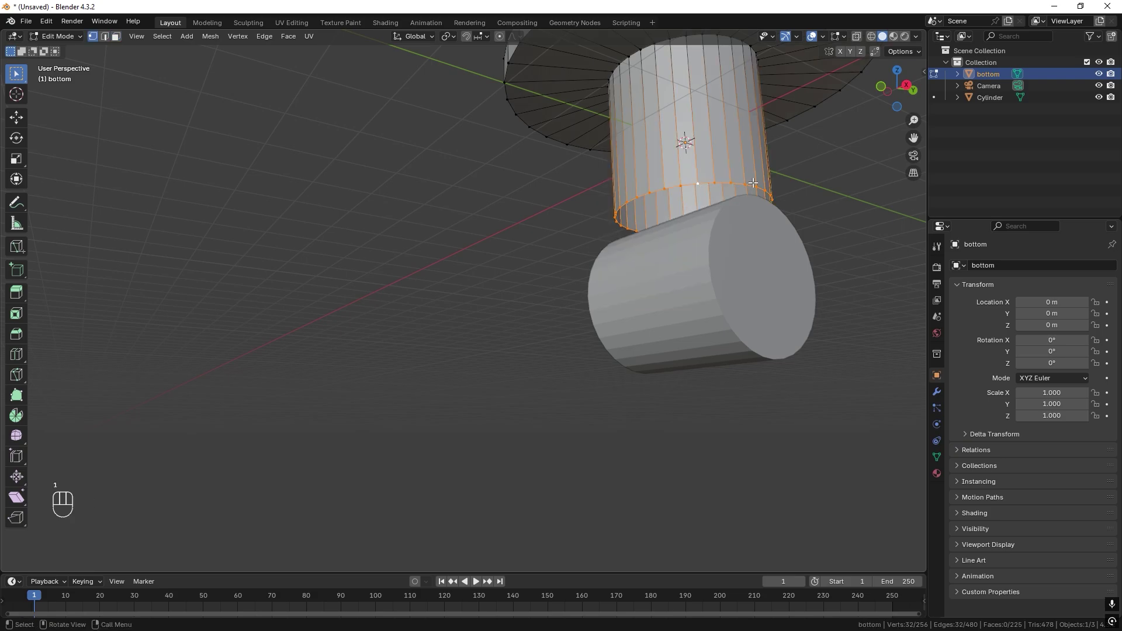
key("ctrl+z")
key("e")
key("s")
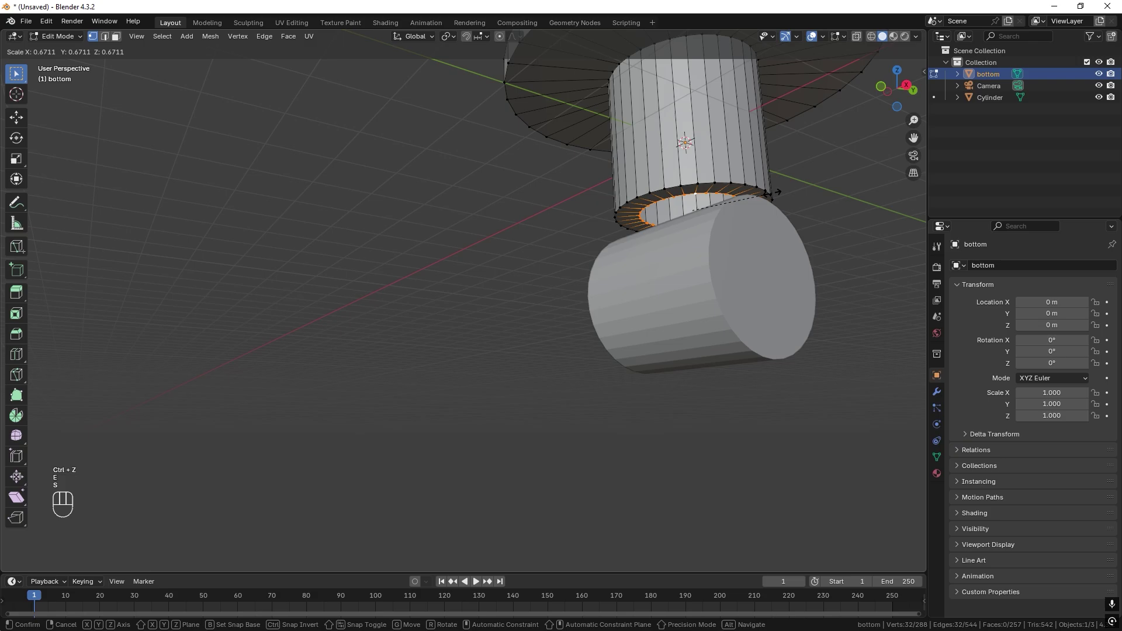
left_click(776, 193)
key("g")
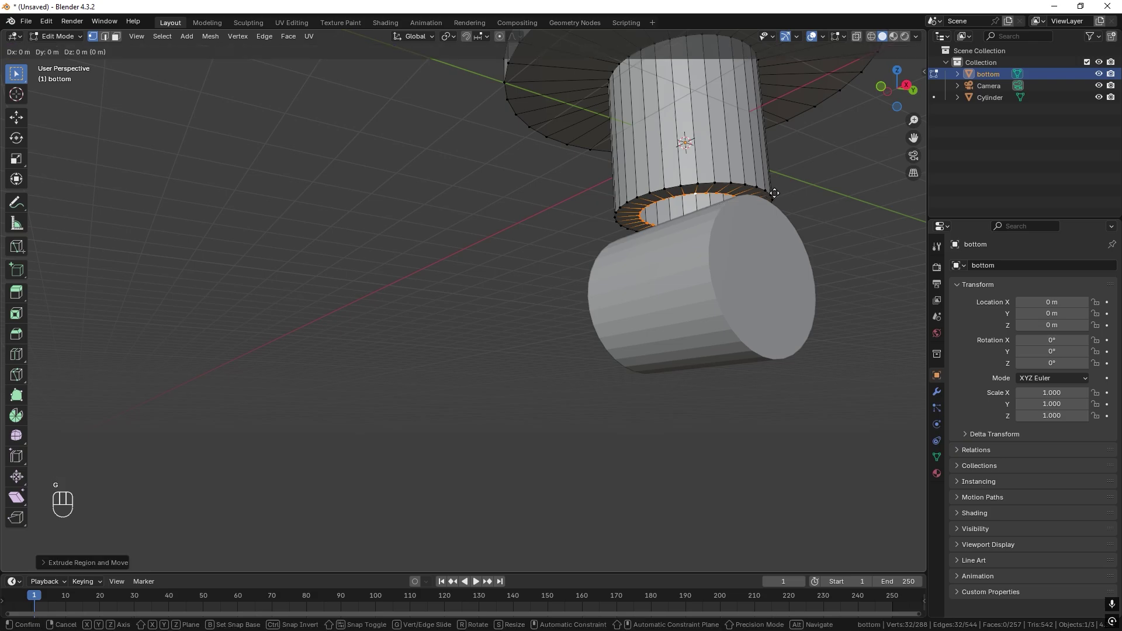
key("z")
left_click(773, 209)
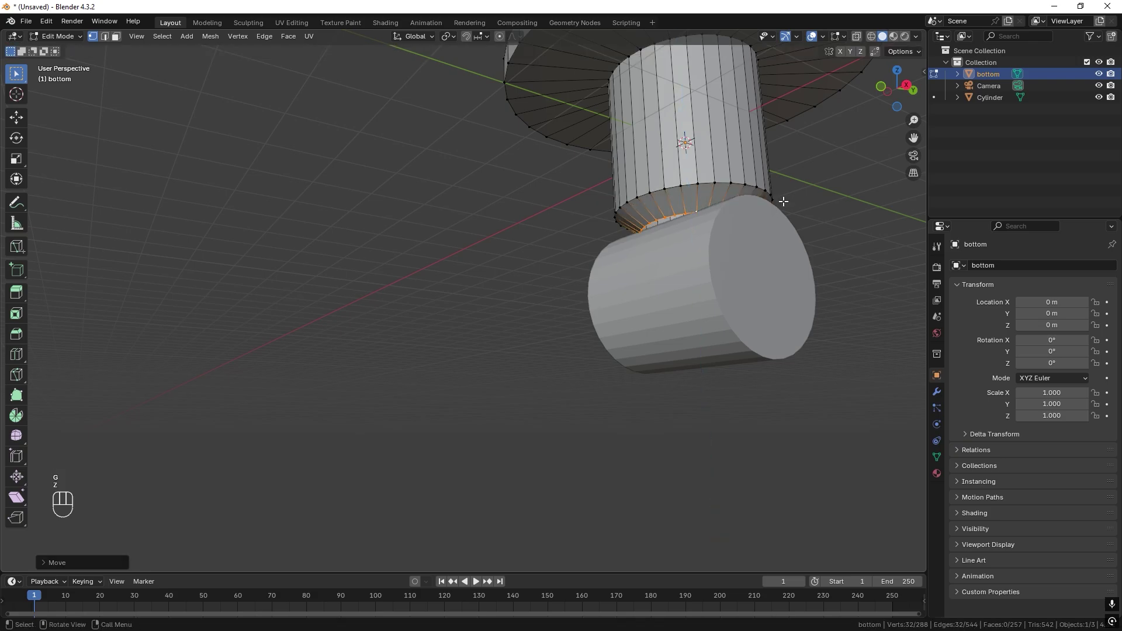
- Extrude the tapered end's loop down along Z into the horizontal cylinder and return to Object Mode
mouse_move(784, 198)
middle_mouse_down()
mouse_move(767, 197)
mouse_move(790, 192)
middle_mouse_up()
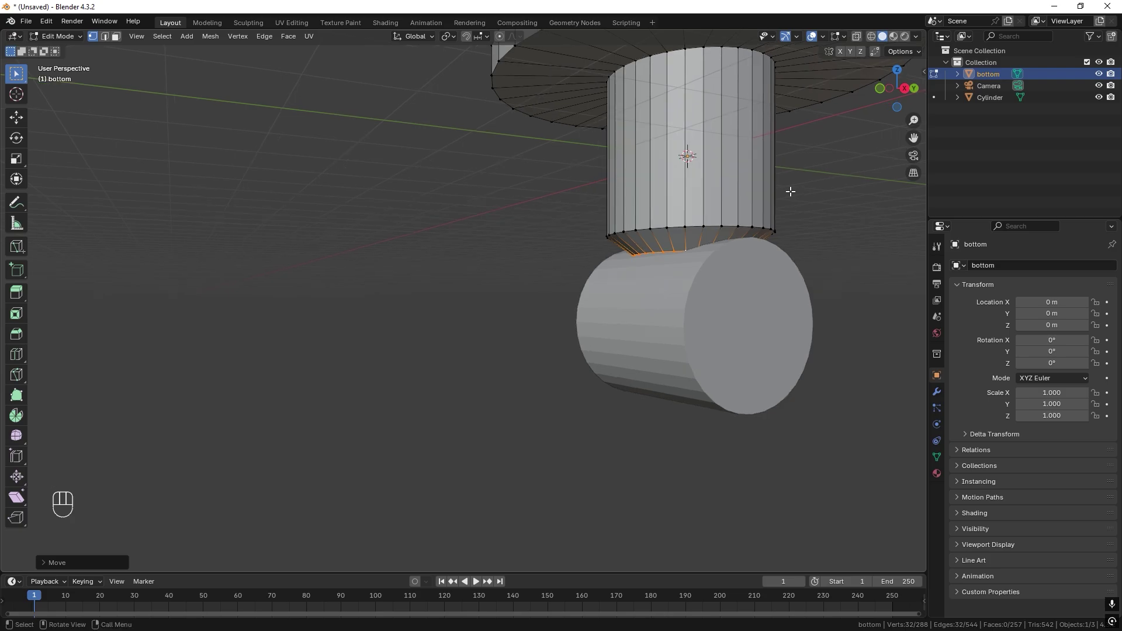
key("e")
key("z")
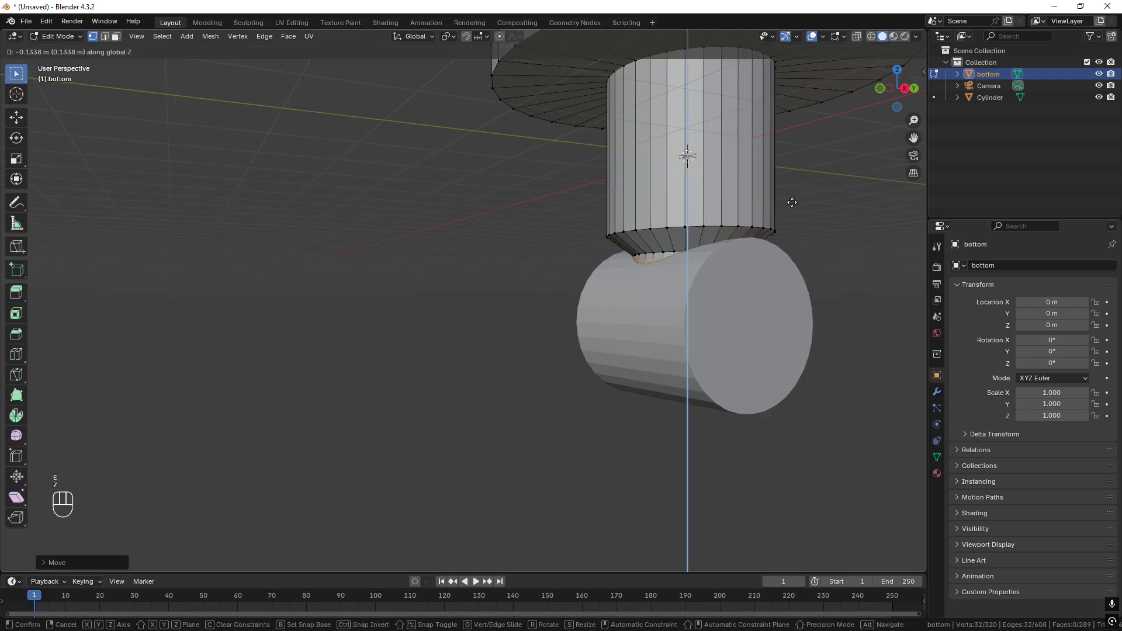
left_click(792, 206)
key("Tab")
- Delete both circular end faces of the horizontal cylinder in Edit Mode
middle_click_drag(816, 254, 701, 324)
left_click(707, 321)
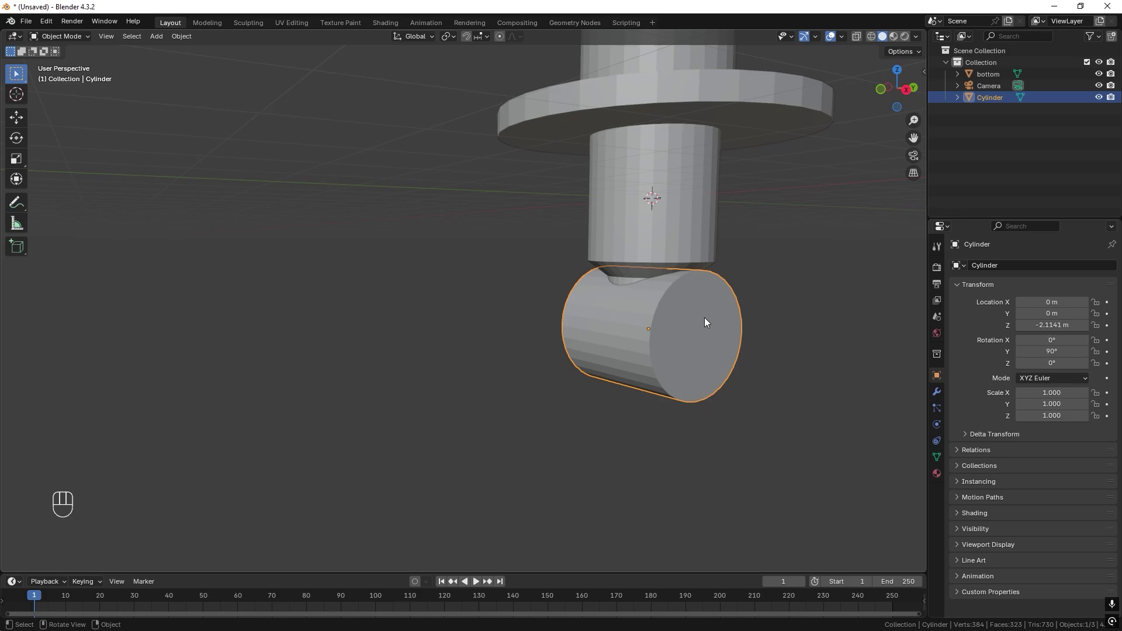
key("Tab")
key("3")
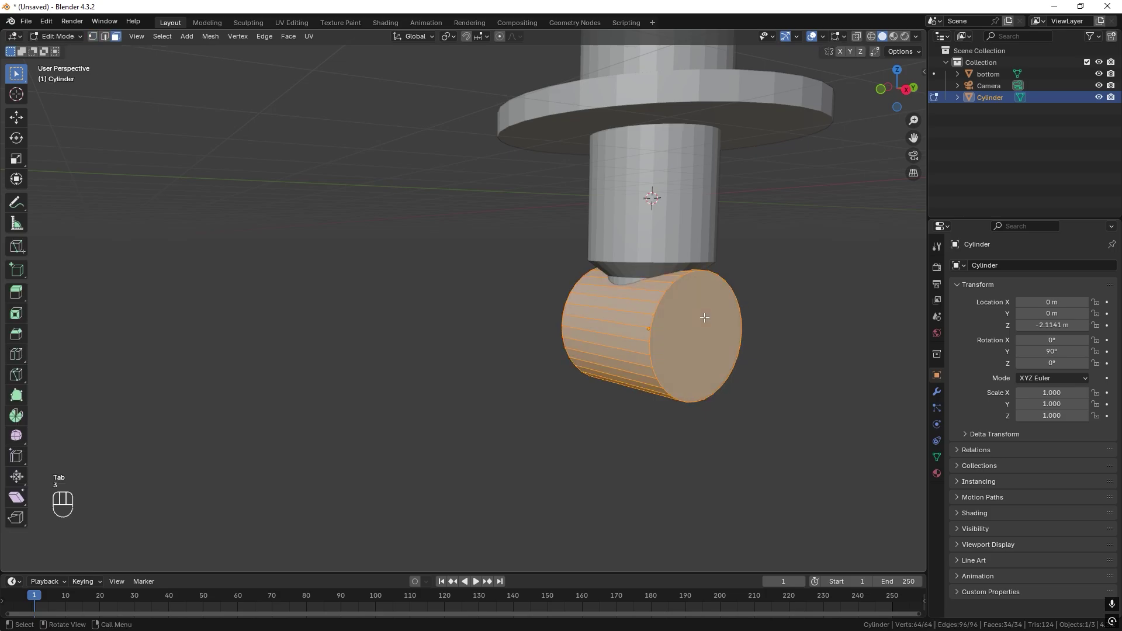
left_click(705, 317)
middle_click_drag(705, 317, 621, 284)
left_click(544, 298, "shift")
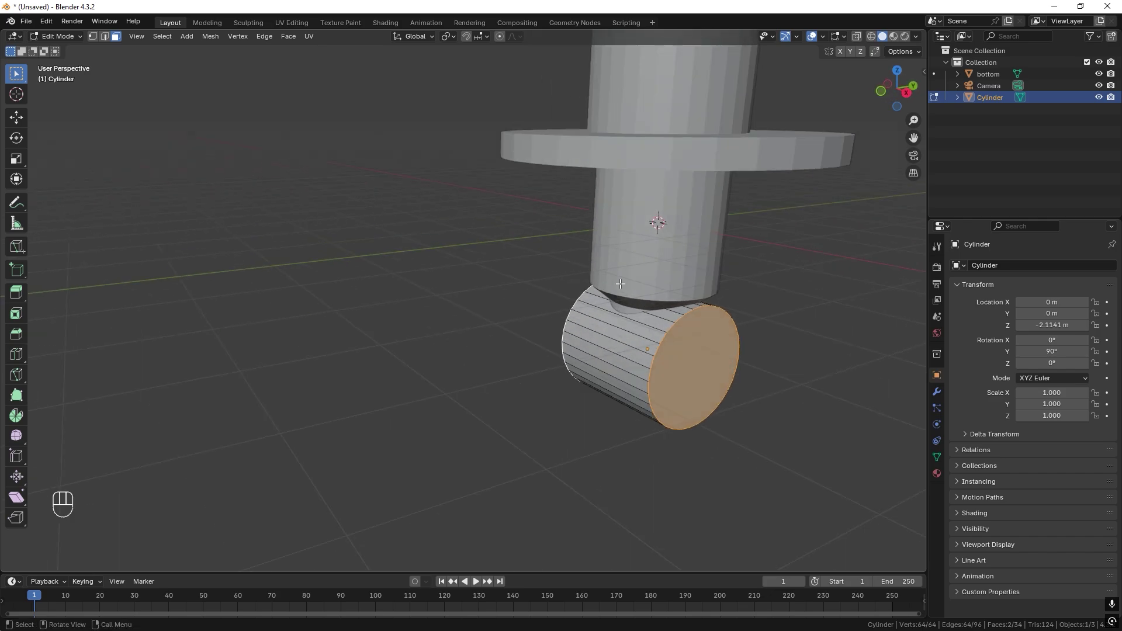
key("x")
left_click(663, 283)
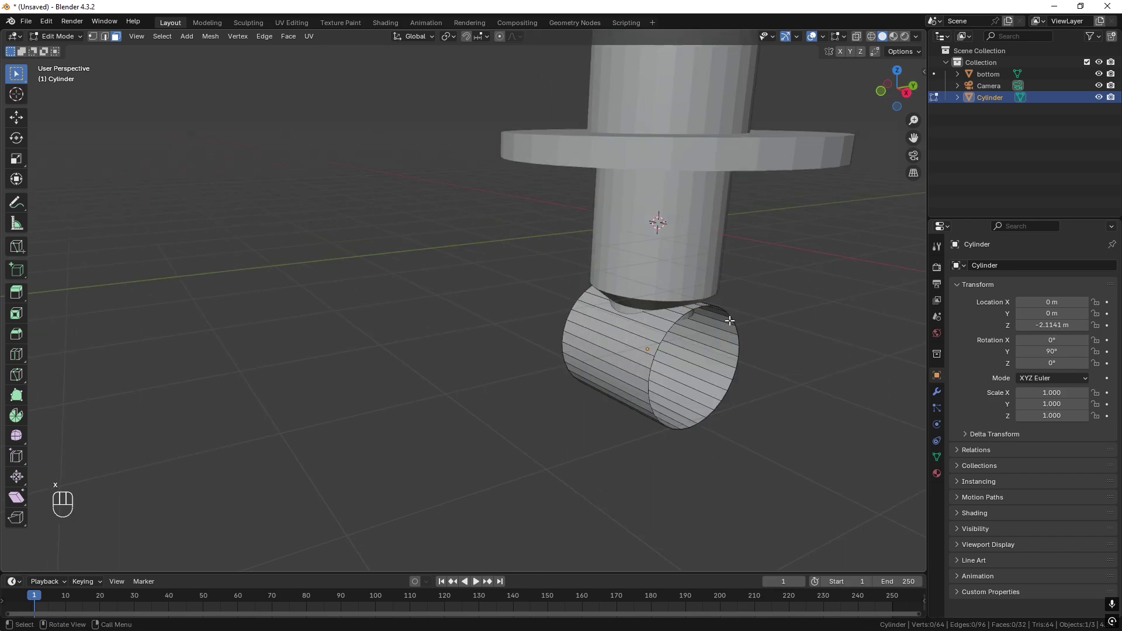
- Extrude the edge loop at one open end of the horizontal cylinder inward, scaled to about 0.5, to form a ring
key("1")
left_click(732, 312, "alt")
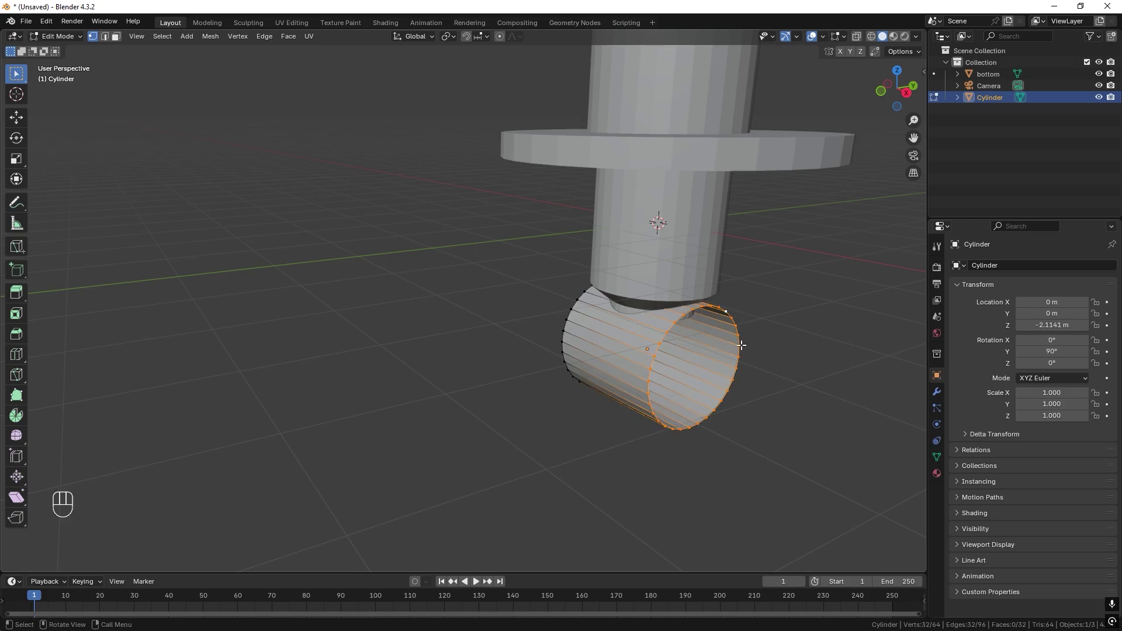
key("e")
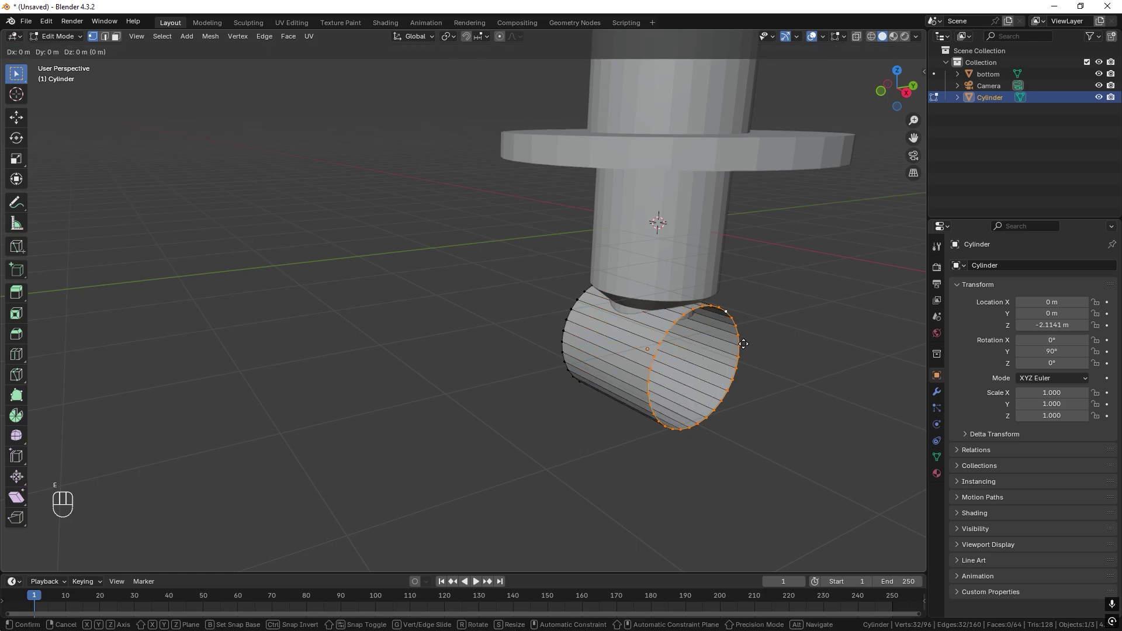
key("s")
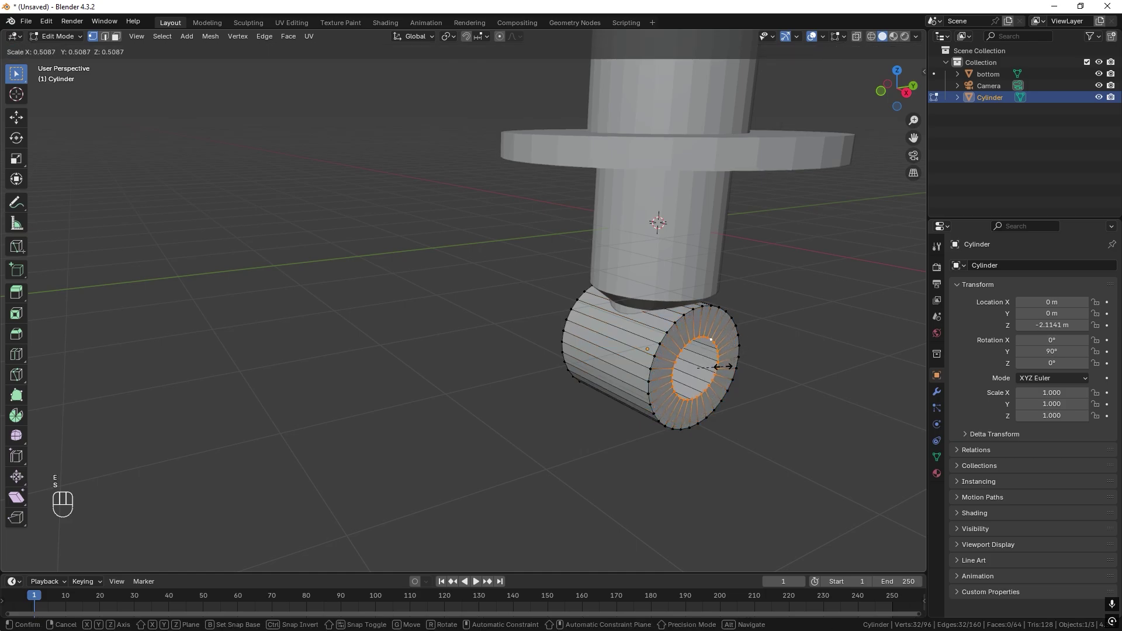
left_click(723, 364)
- Extrude the ring's inner loop about -2.8 m along X, through and beyond the cylinder's far end
middle_click_drag(557, 359, 592, 355)
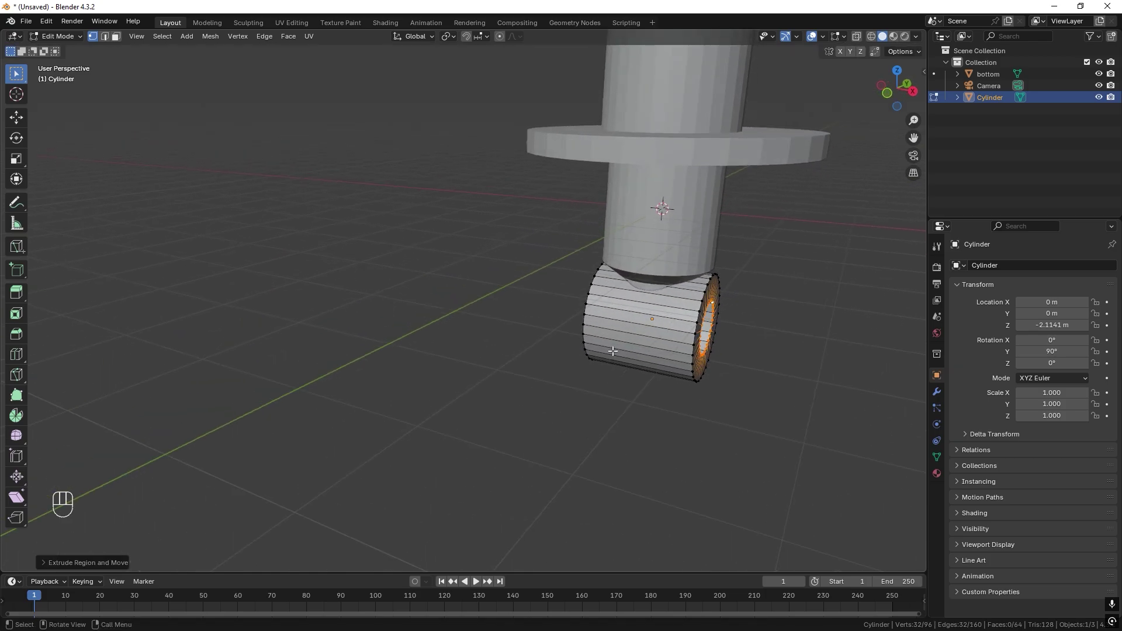
key("e")
key("x")
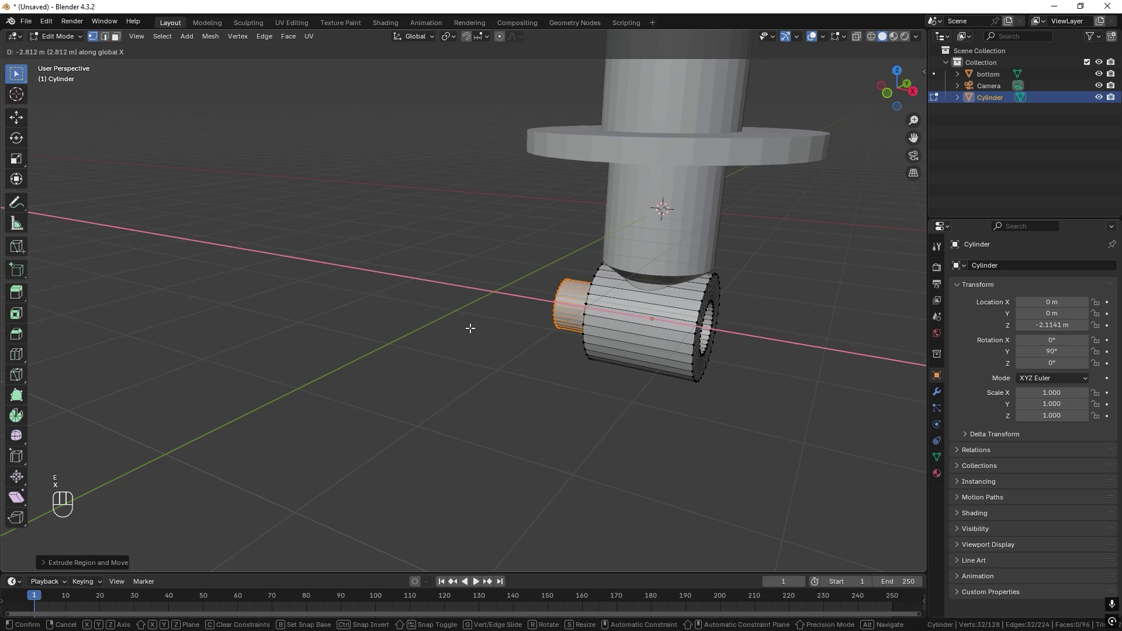
left_click(468, 327)
- Move the protruding inner loop back along X, snapping it from a base vertex to the cylinder's open outer rim
middle_click_drag(468, 328, 537, 351)
scroll(593, 325, "up", 3)
scroll(537, 351, "up", 2)
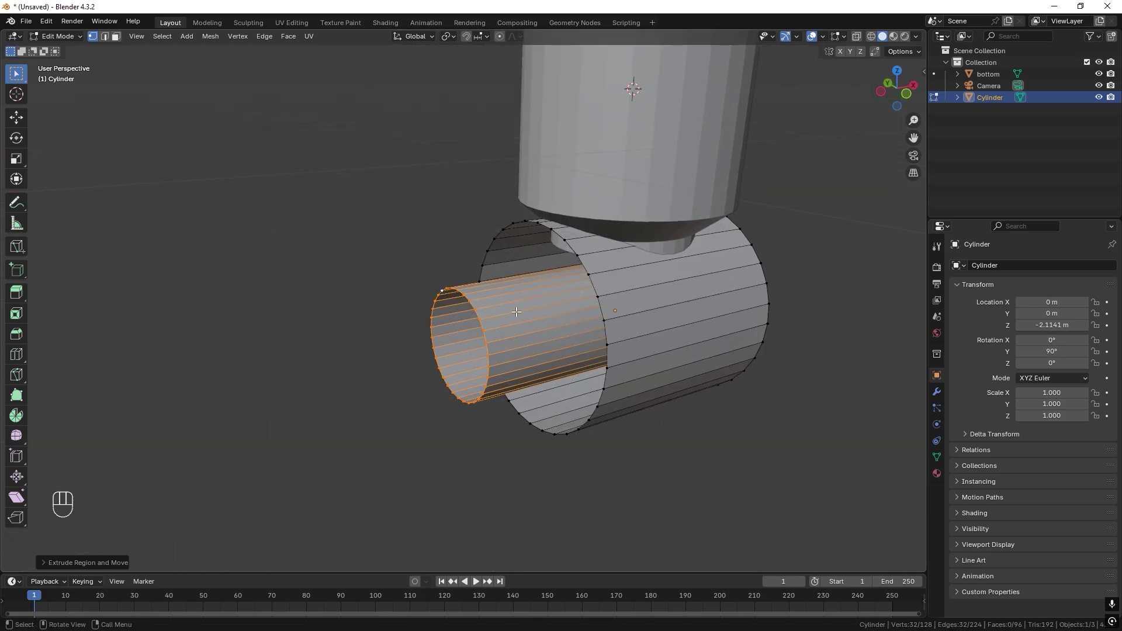
key("g")
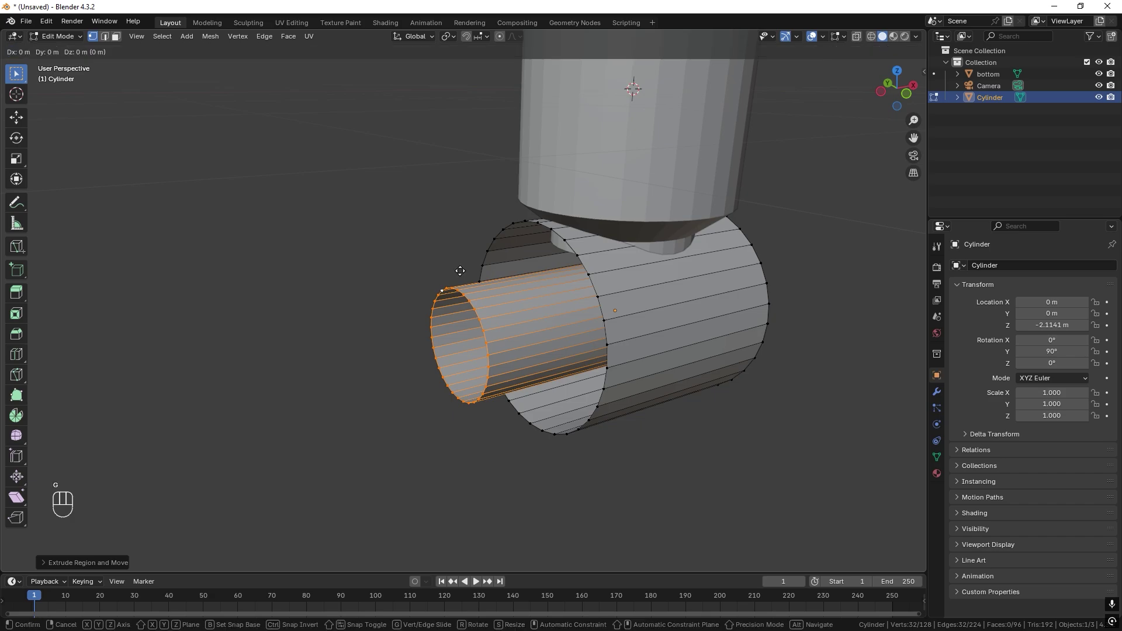
key("x")
key("b")
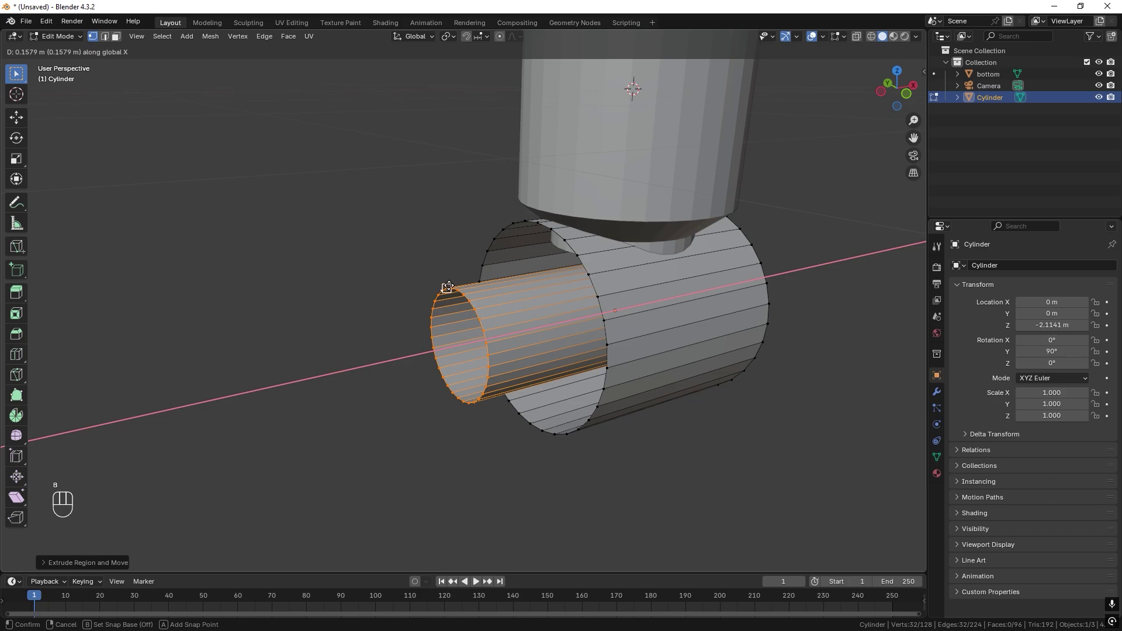
left_click(447, 287)
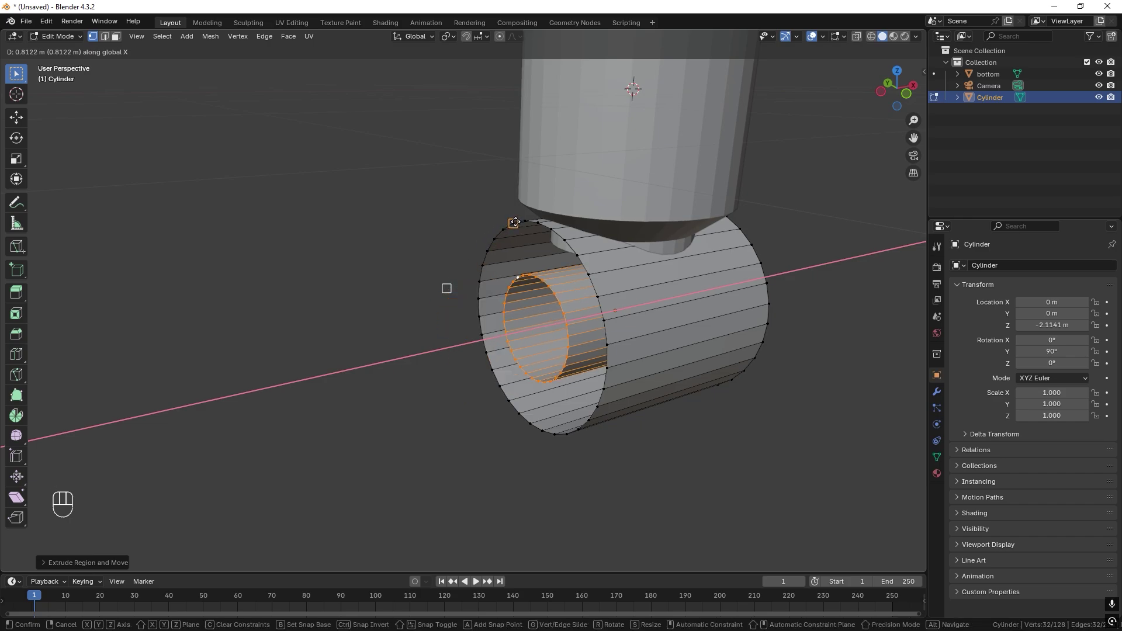
left_click(517, 222)
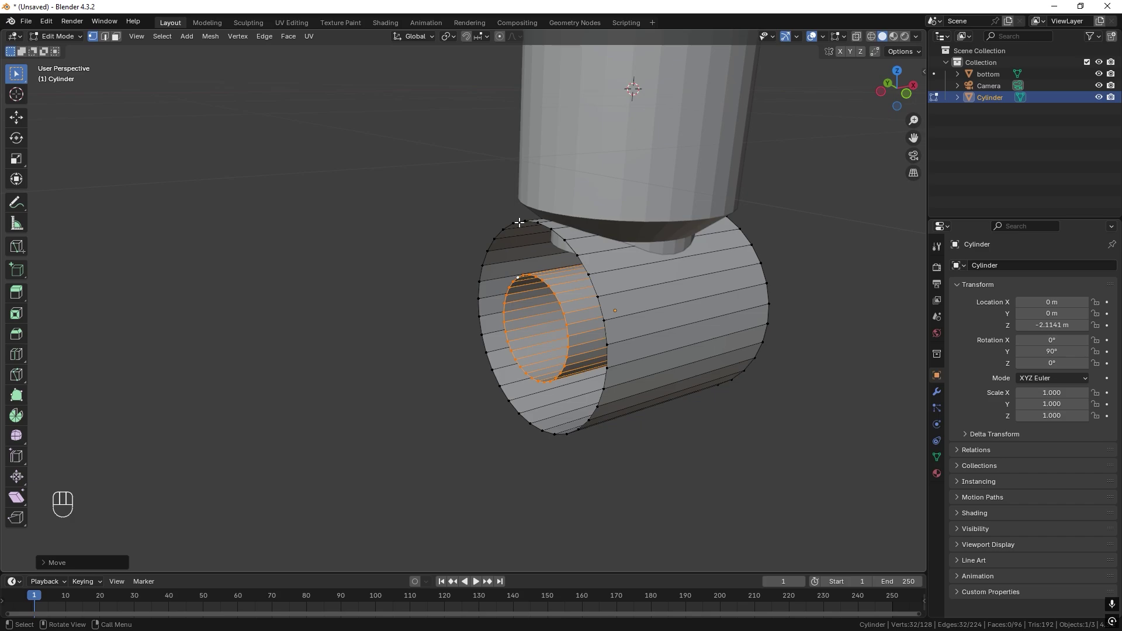
- Add the outer rim's loop to the selection and look up the LoopTools add-on in the preferences
left_click(513, 224, "alt+shift")
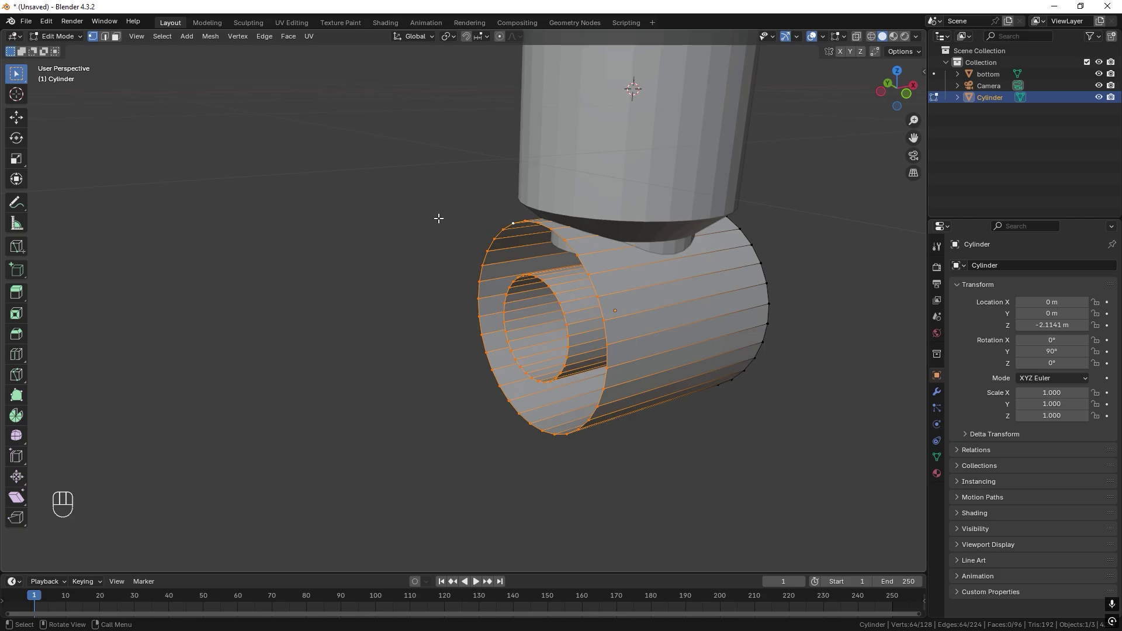
left_click(46, 21)
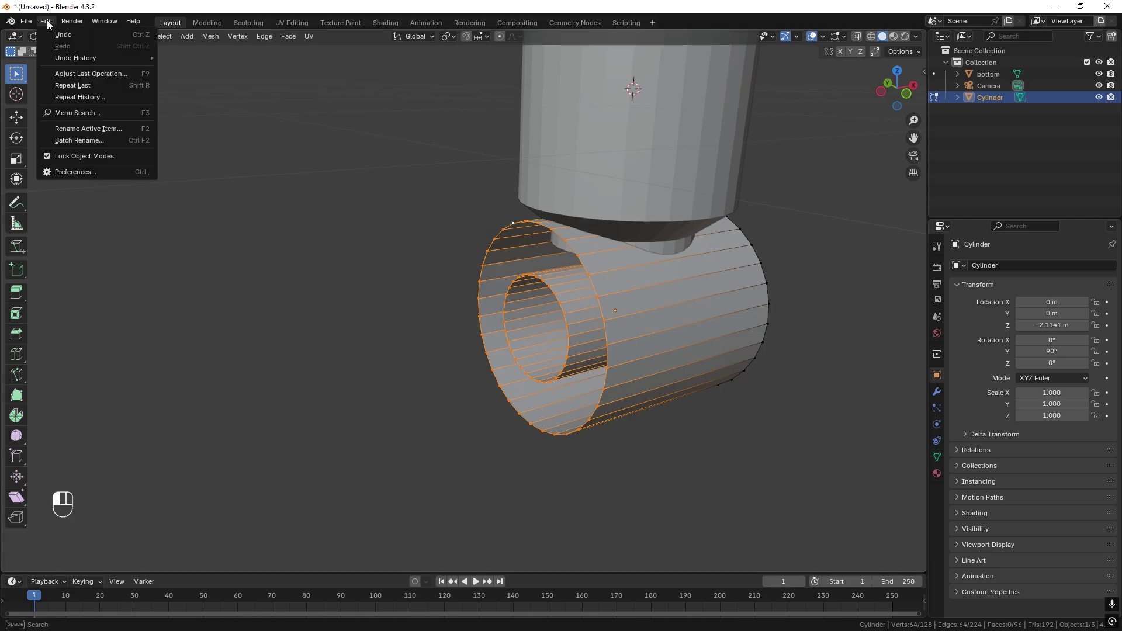
left_click(86, 171)
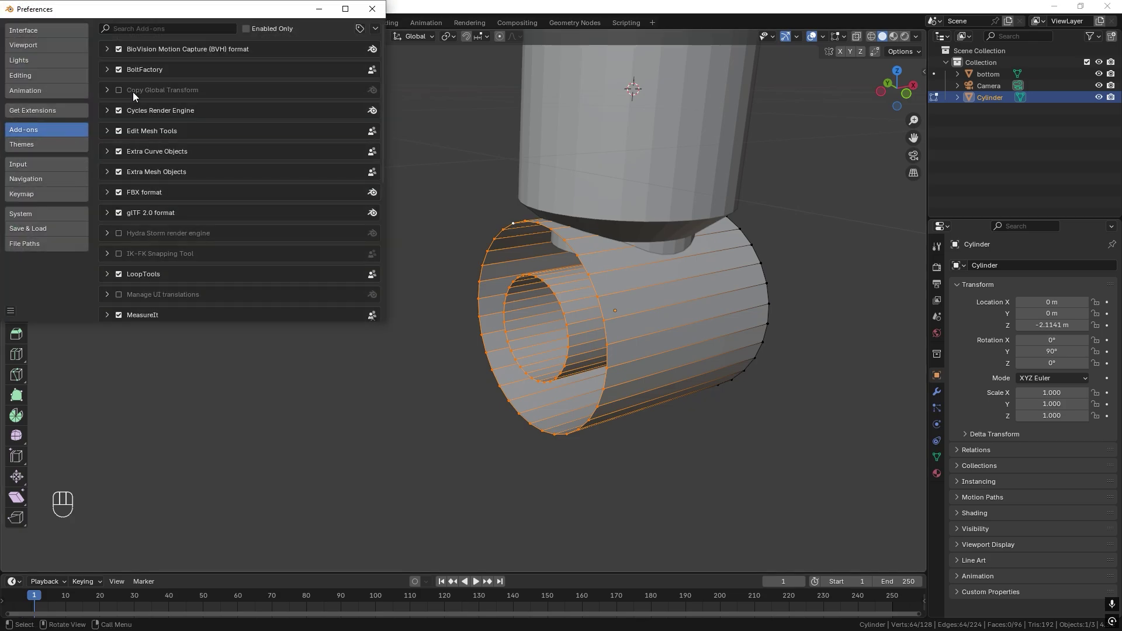
left_click(142, 29)
type("loop")
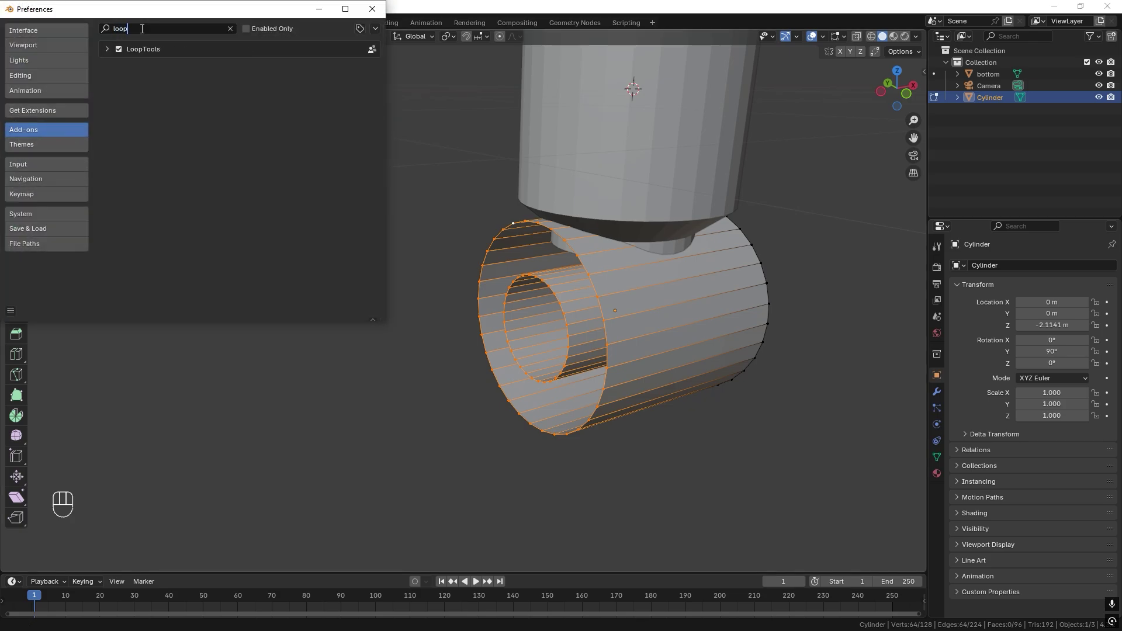
left_click(373, 9)
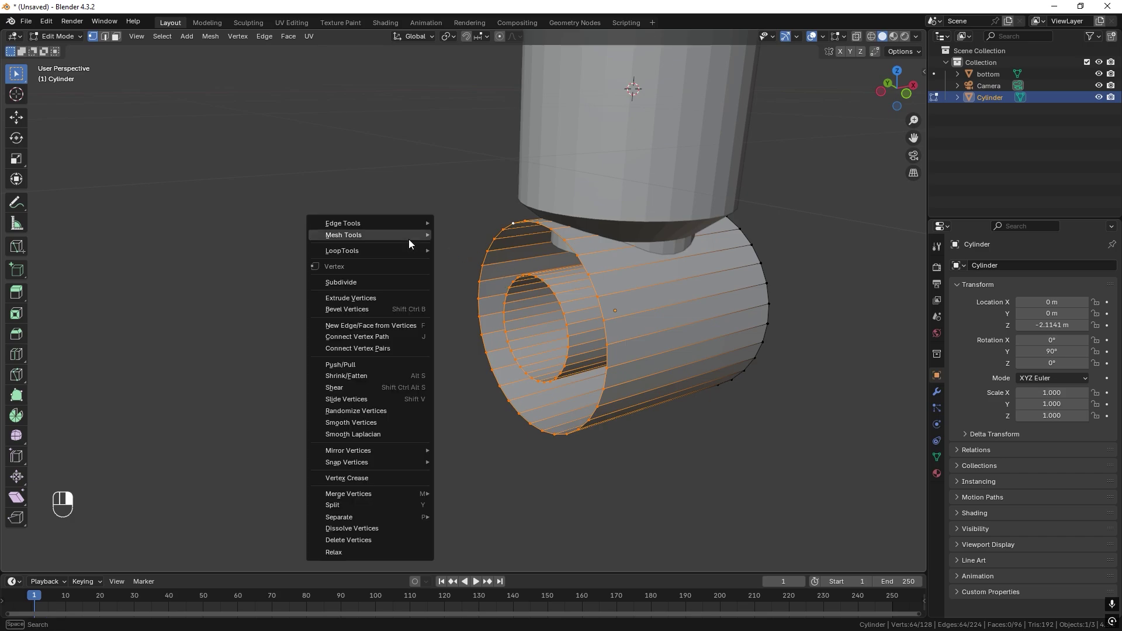
- Bridge the selected inner and outer loops with LoopTools Bridge and return to Object Mode
right_click(408, 239)
mouse_move(412, 241)
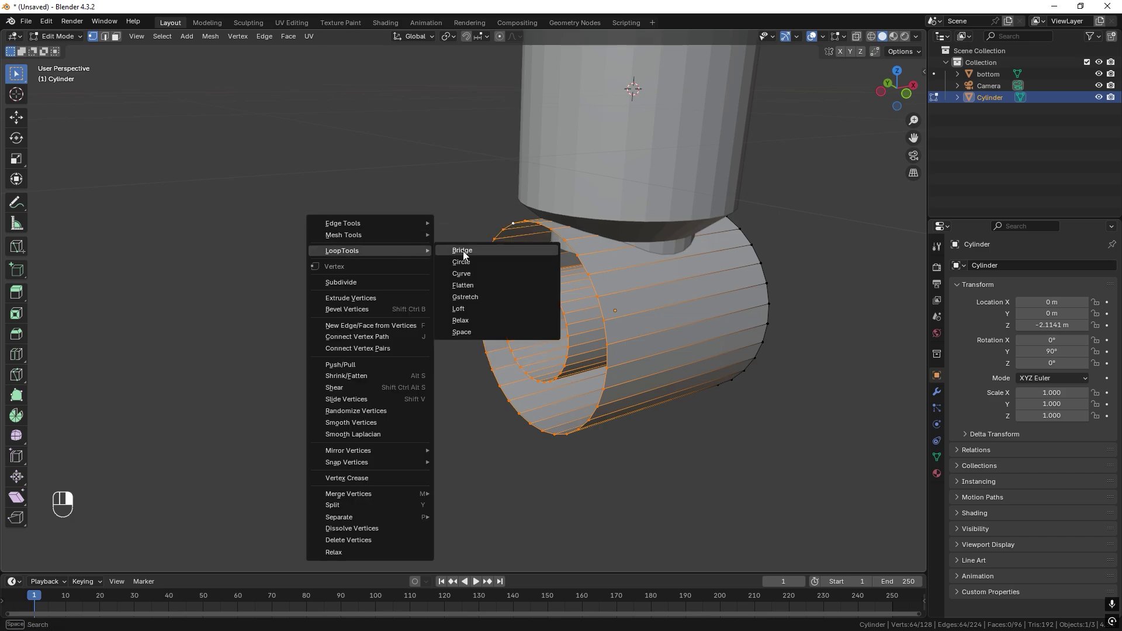
left_click(463, 251)
key("Tab")
- Join the horizontal cylinder into the bottom object
middle_click_drag(464, 250, 541, 171)
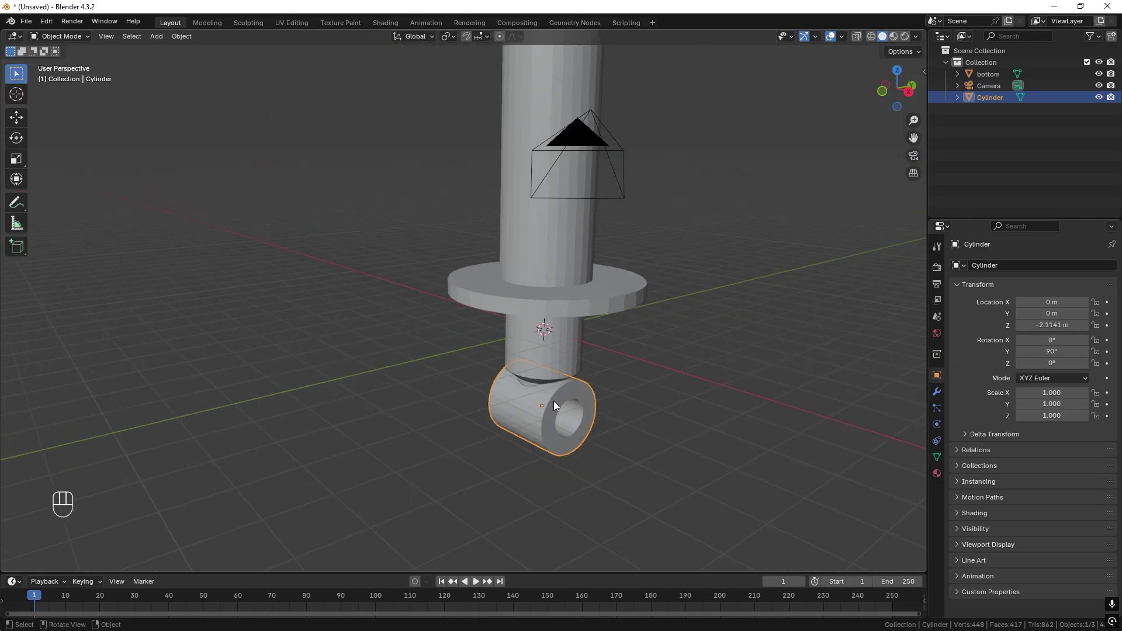
left_click(555, 344, "shift")
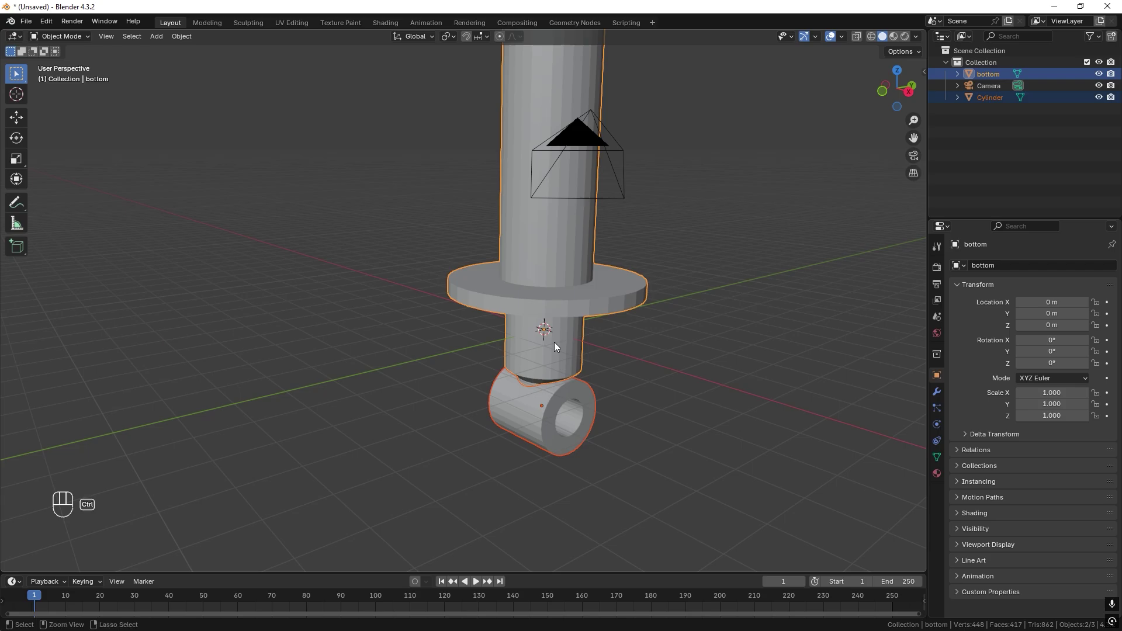
key("ctrl+j")
- Duplicate the inner hole's edge loop at the tube's upper end in place, separate it into its own object and return to Object Mode
scroll(553, 340, "down", 2)
middle_click_drag(552, 338, 562, 265)
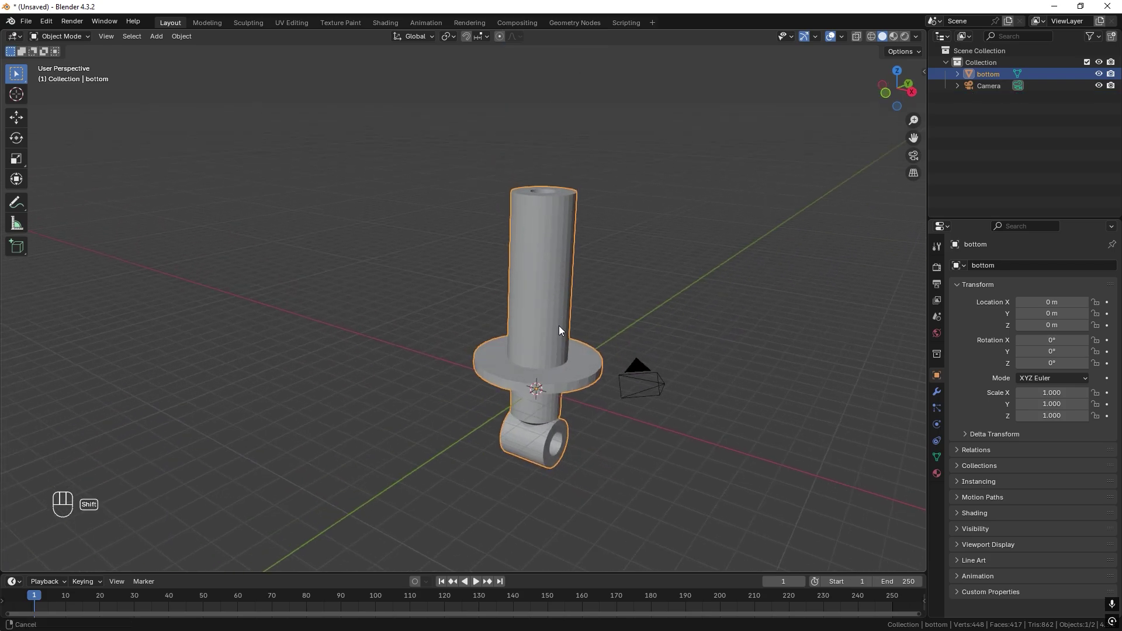
middle_click_drag(556, 326, 540, 366)
scroll(573, 263, "up", 3)
scroll(540, 366, "up", 2)
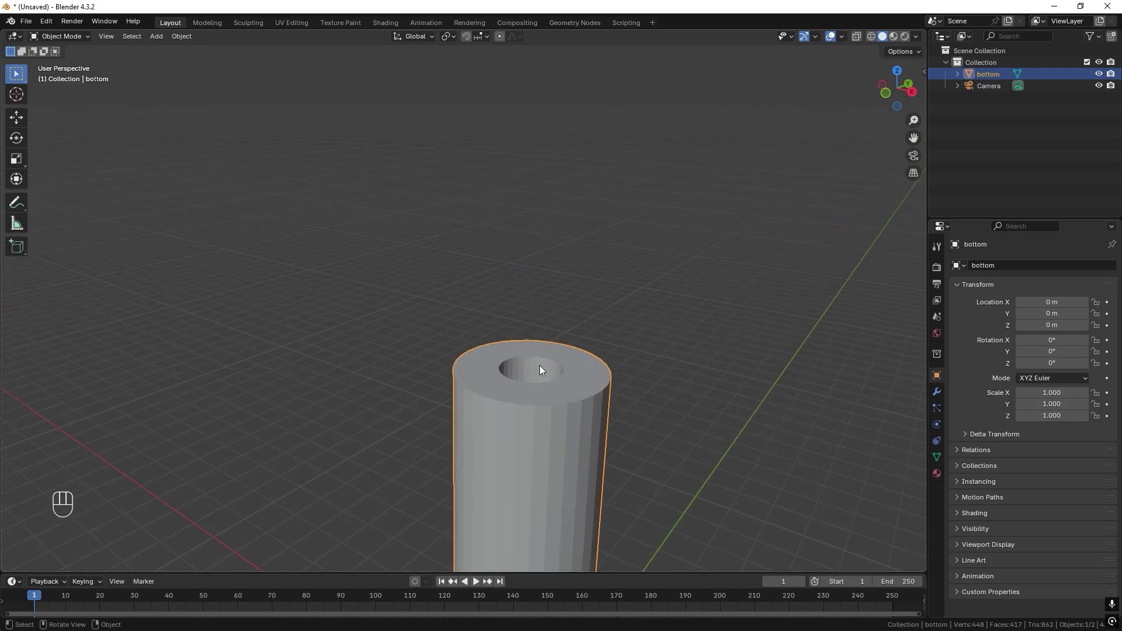
key("Tab")
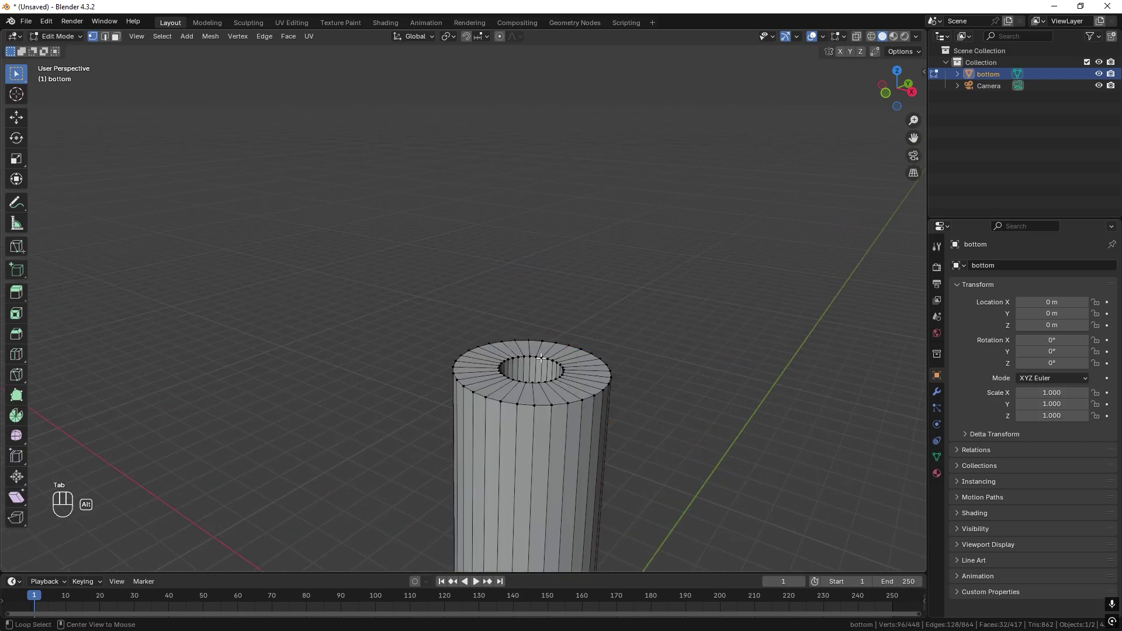
left_click(540, 356, "alt")
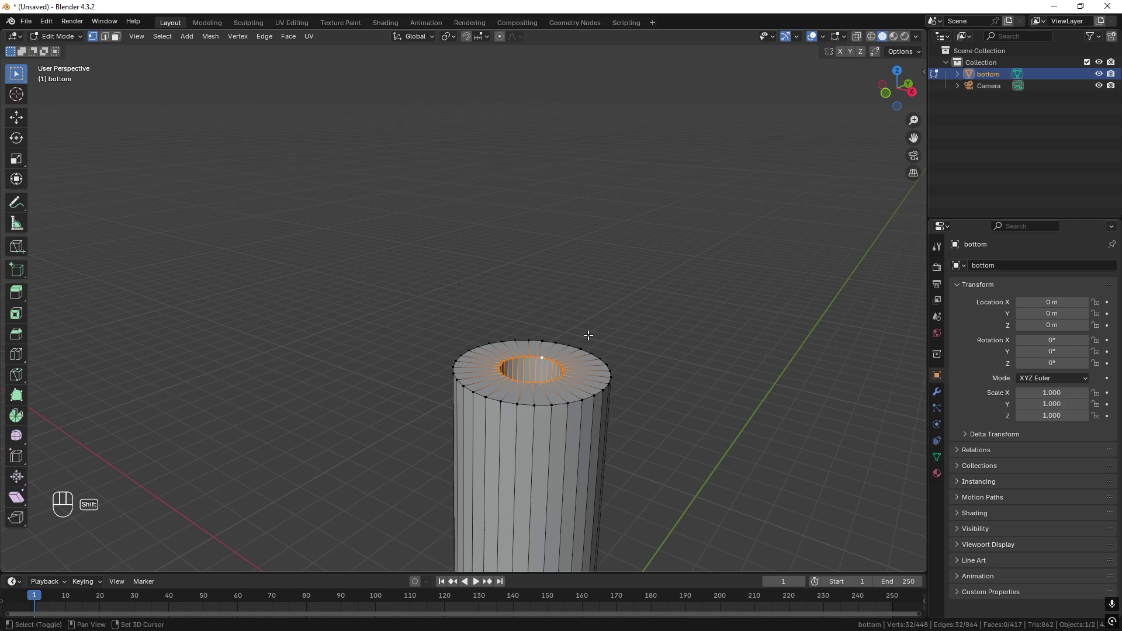
key("shift+d")
right_click(624, 300)
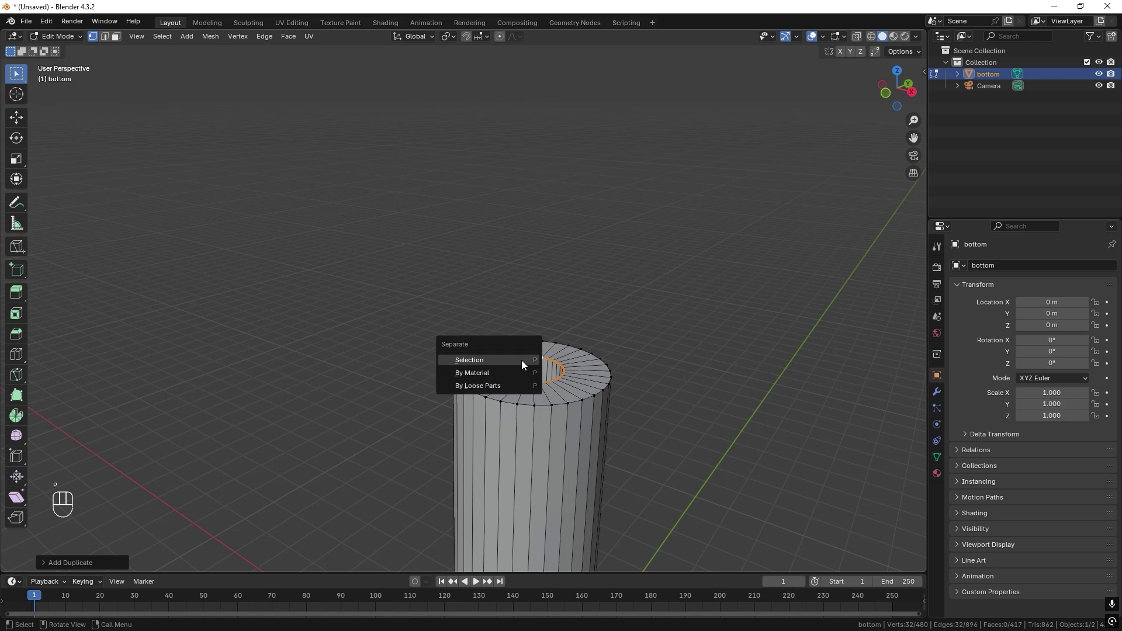
left_click(481, 359)
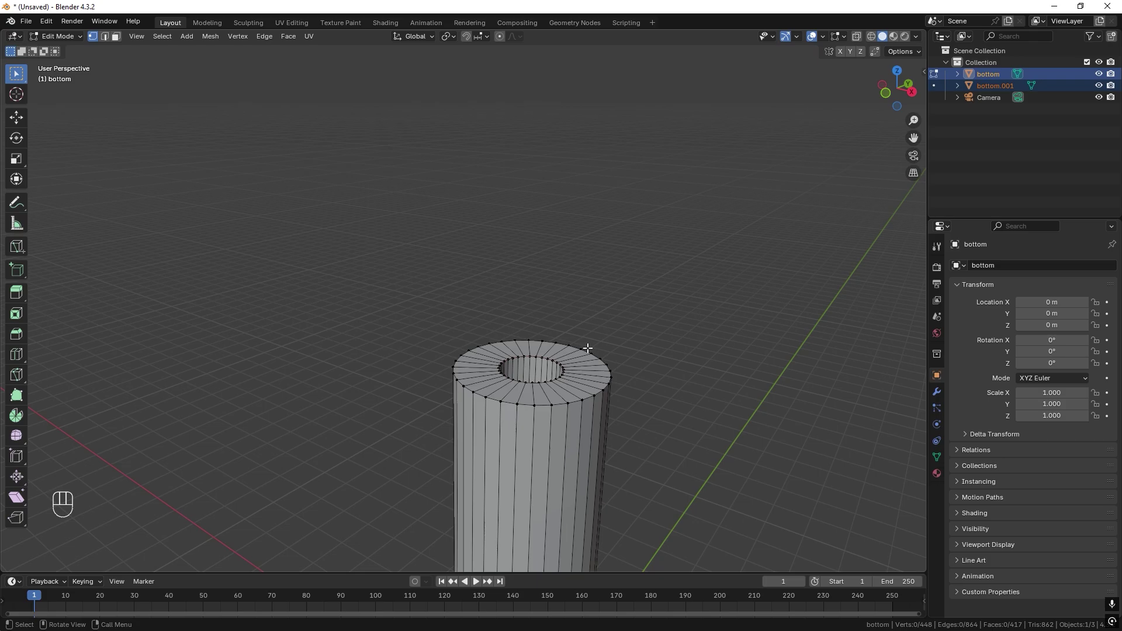
key("Tab")
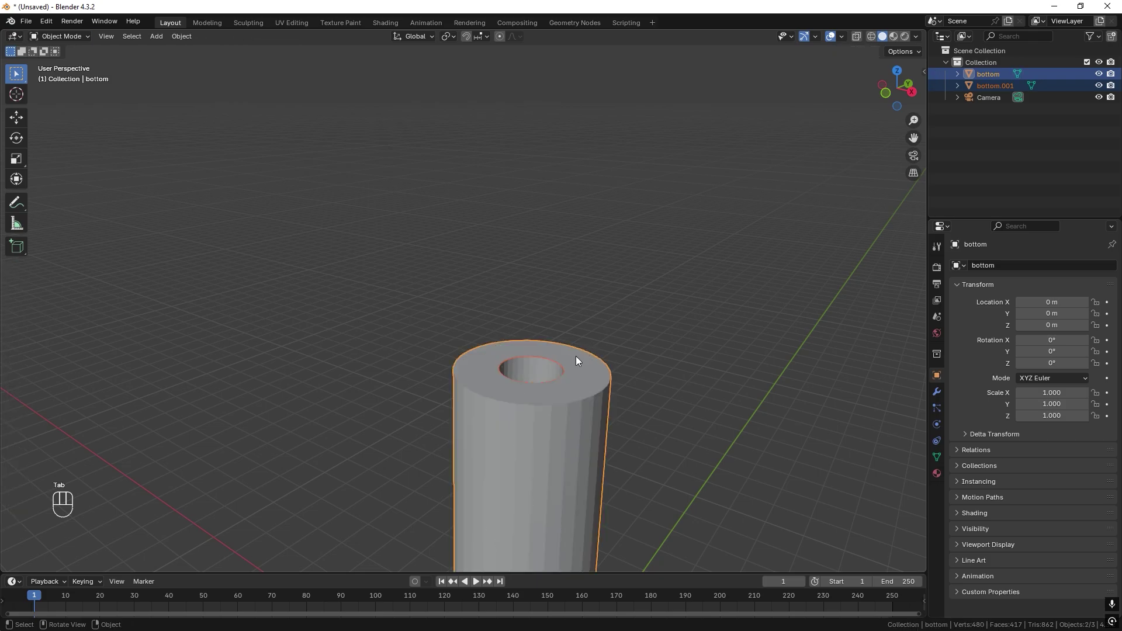
- Rename the separated hole-loop object as topp
left_click(543, 357)
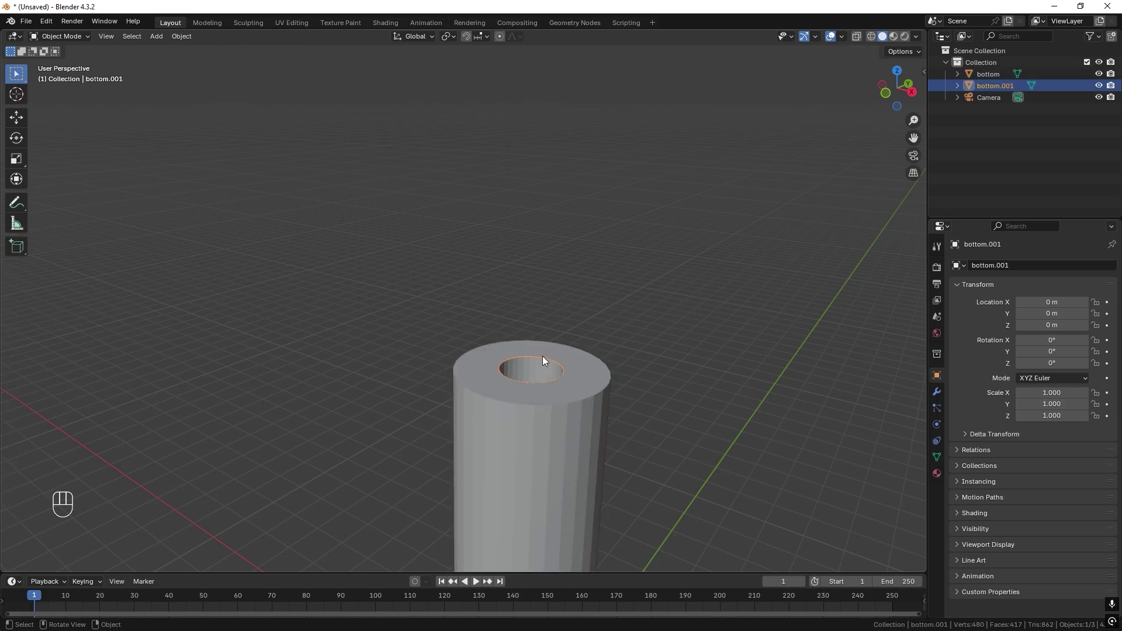
left_click(1016, 266)
key("Delete")
type("topp")
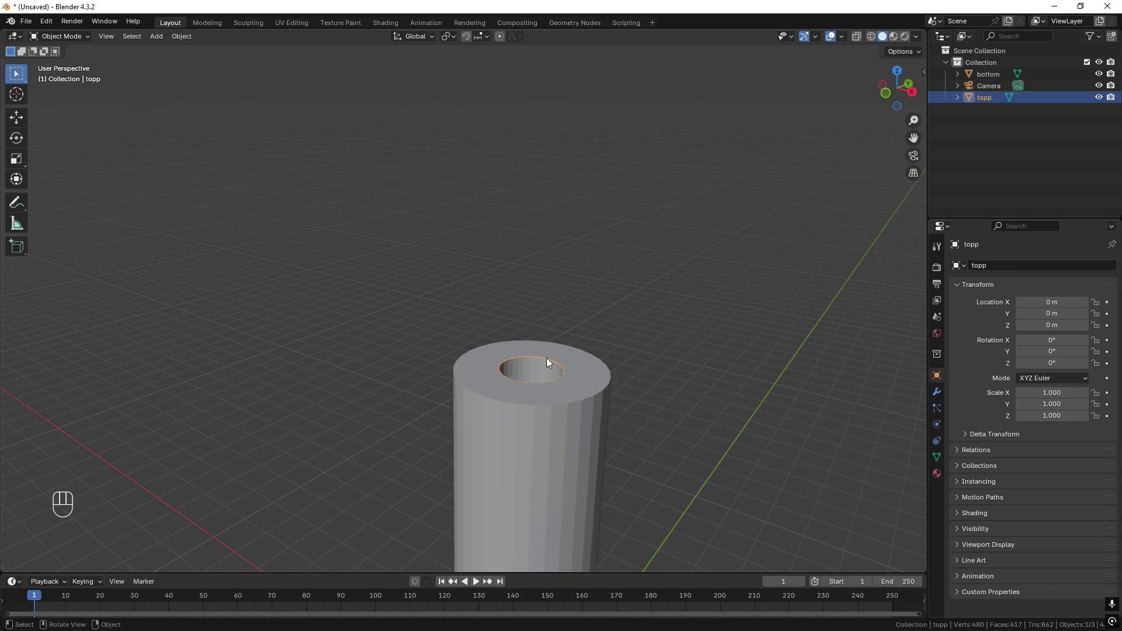
- Move the whole topp loop down along Z into the tube's bore
key("Tab")
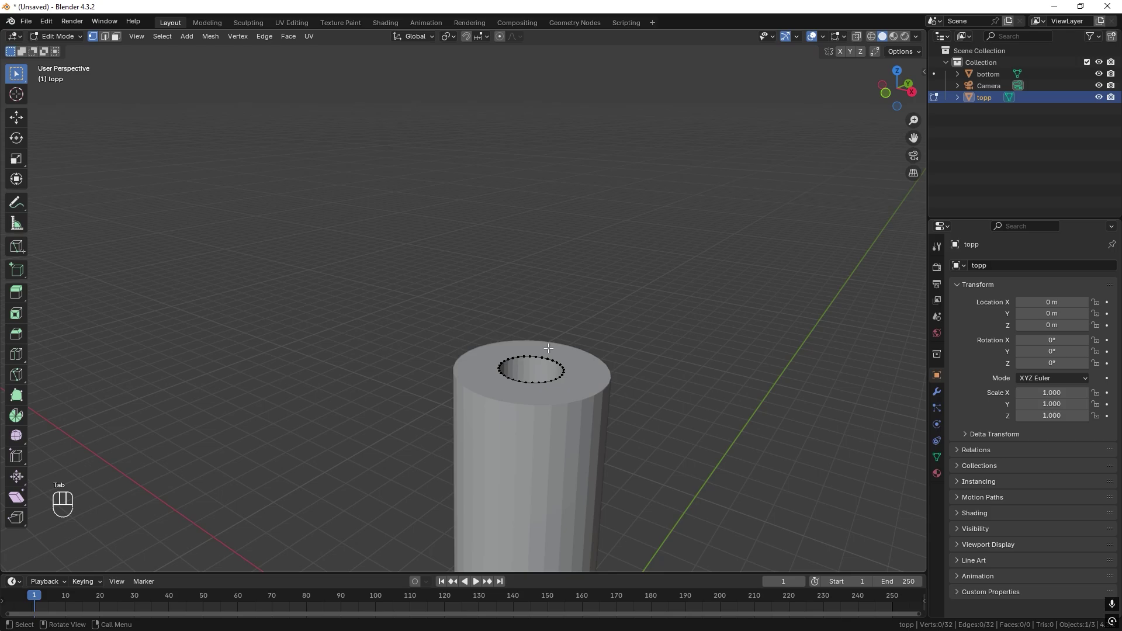
key("a")
key("g")
key("z")
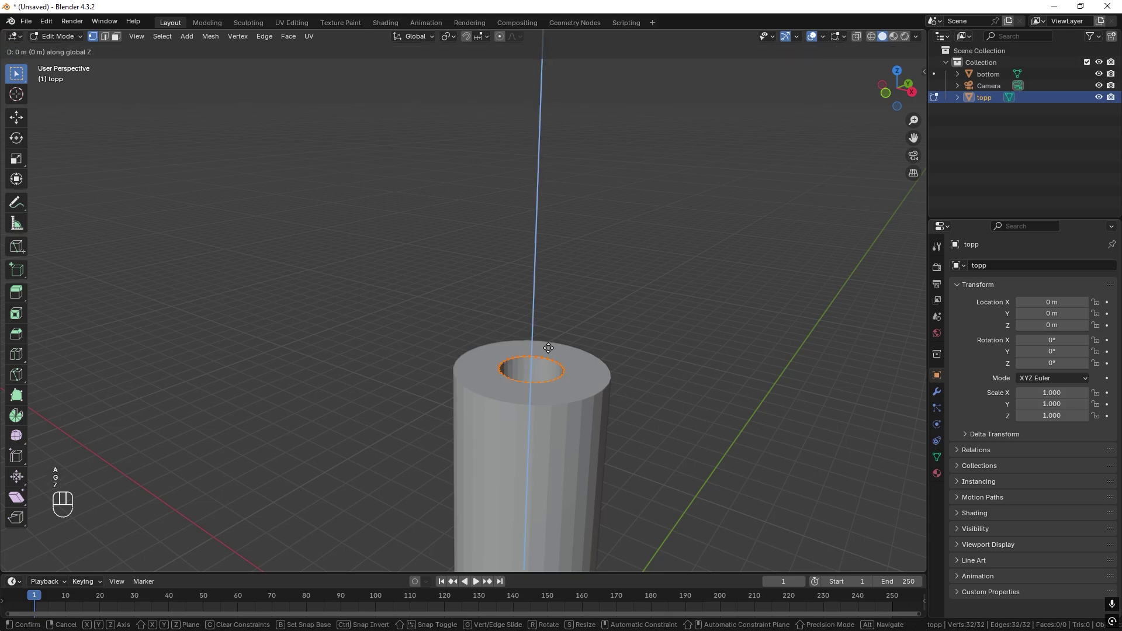
left_click(559, 460)
- Extrude the topp loop about 9.4 m upward along Z to form a rod rising out of the tube
scroll(575, 379, "down", 5)
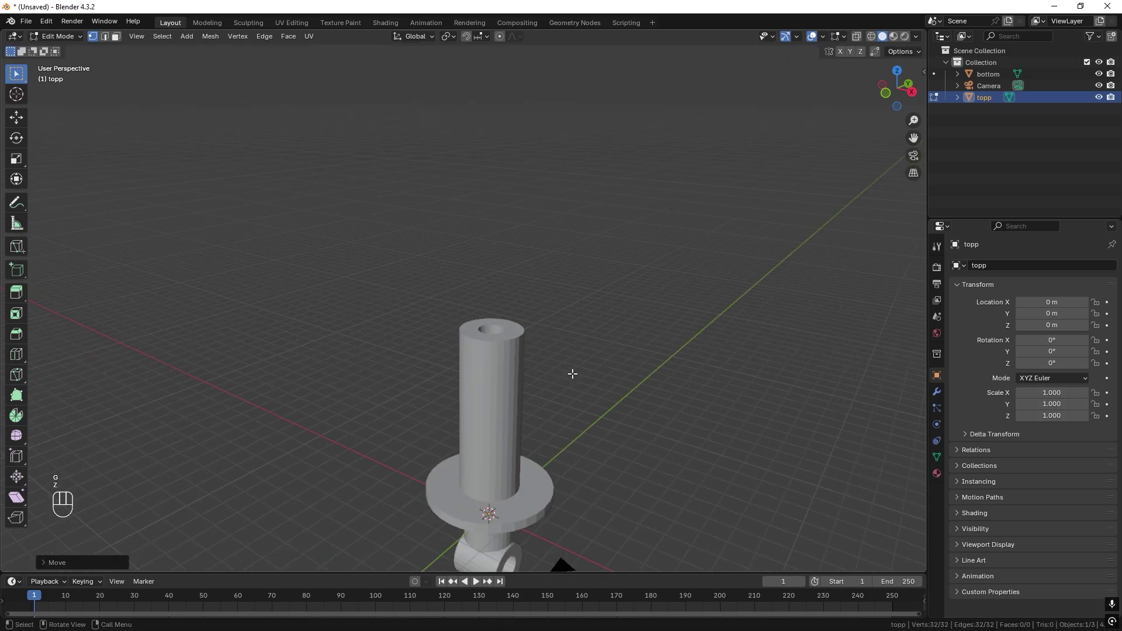
key("e")
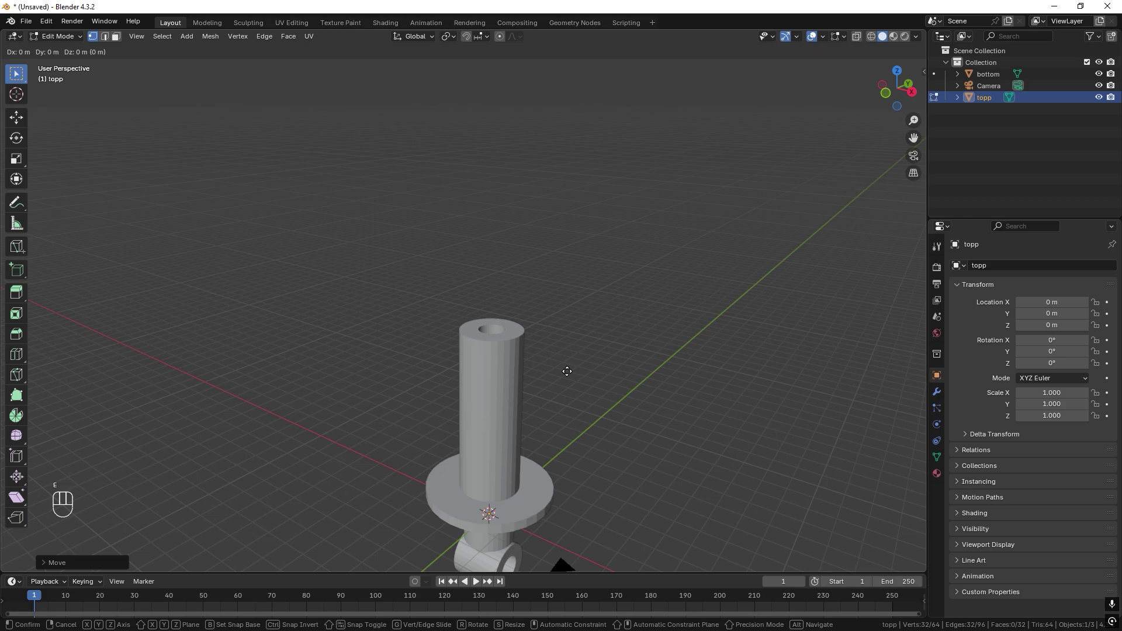
key("z")
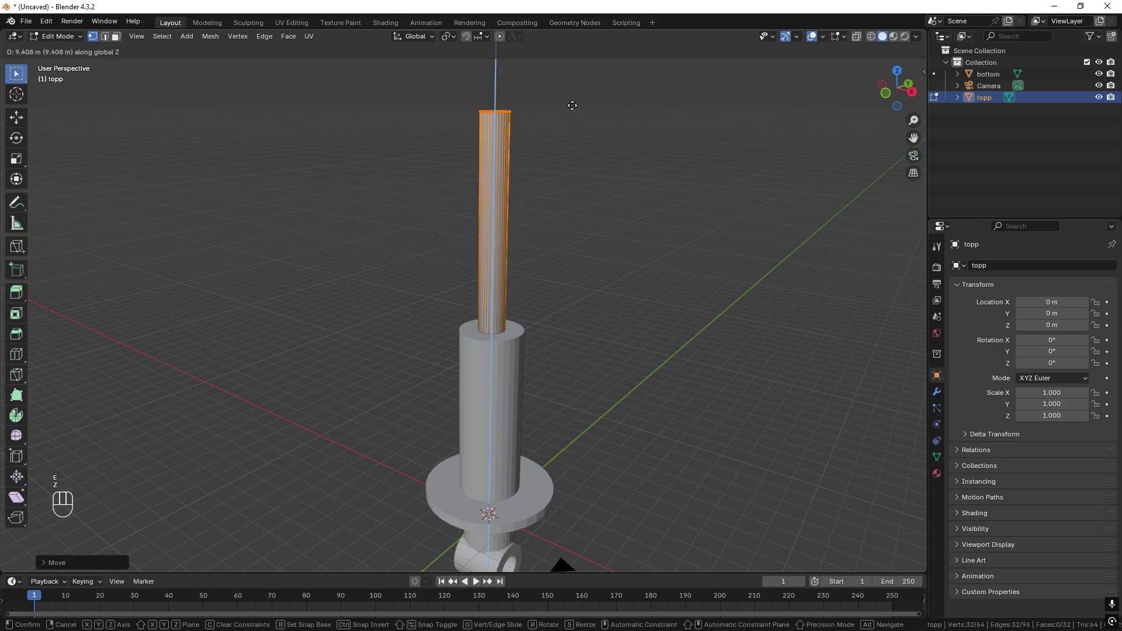
left_click(572, 106)
- Extrude the rod's top loop outward to about 3 times its size, then enlarge it further to slightly narrower than the lower flange
scroll(539, 173, "down", 3)
scroll(610, 279, "up", 3)
middle_click_drag(538, 173, 529, 255)
scroll(610, 279, "down", 2)
scroll(529, 256, "up", 3)
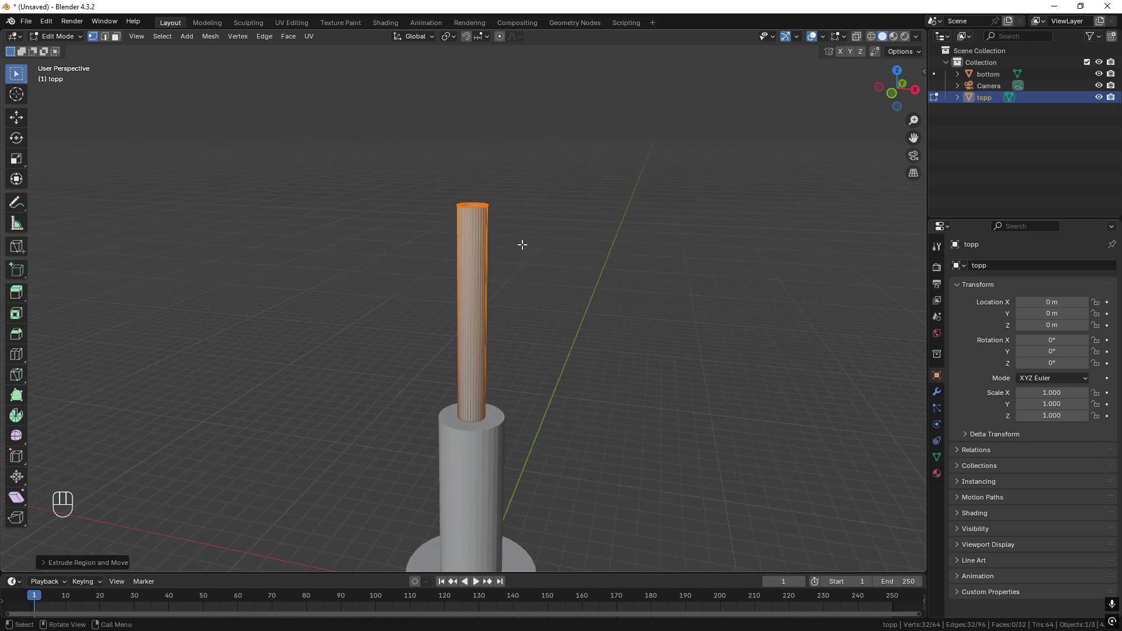
key("e")
key("s")
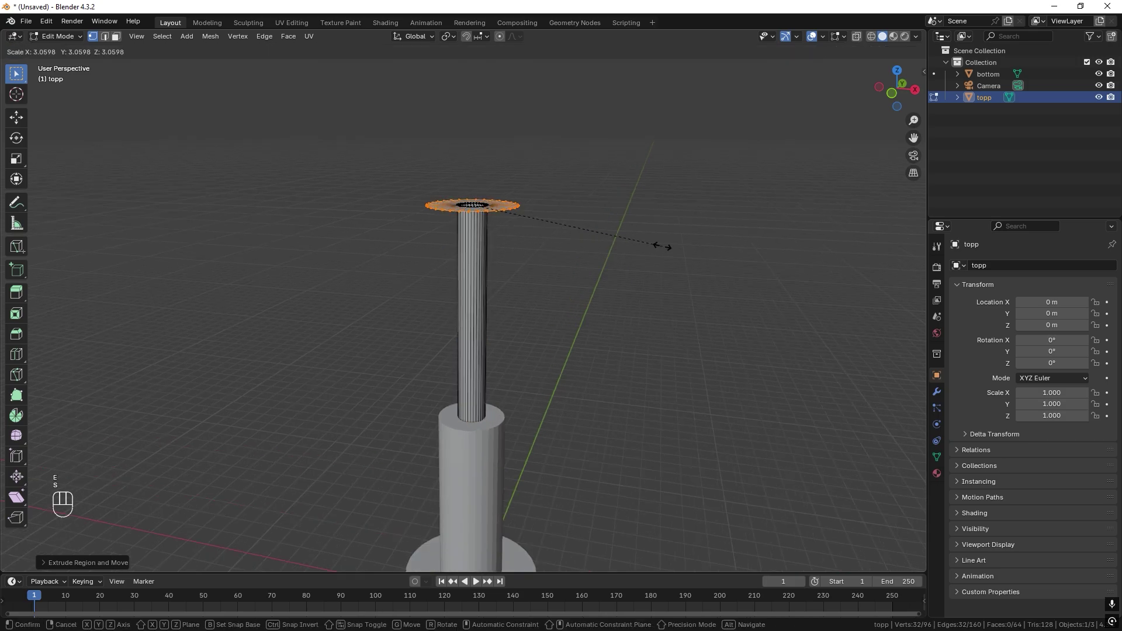
left_click(662, 246)
left_click(892, 94)
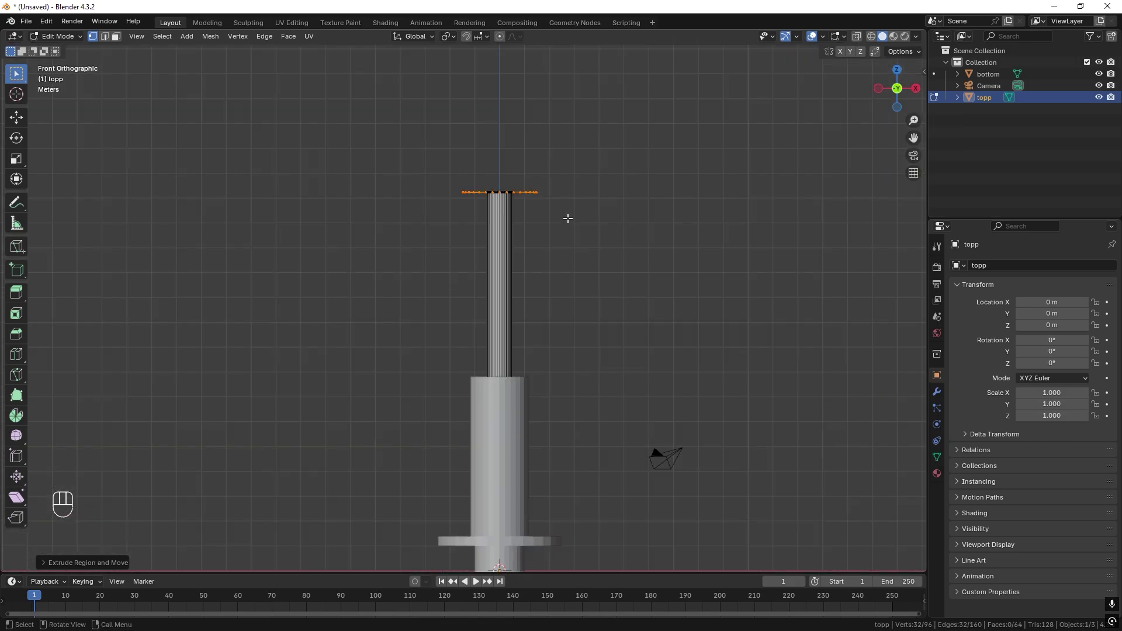
key("s")
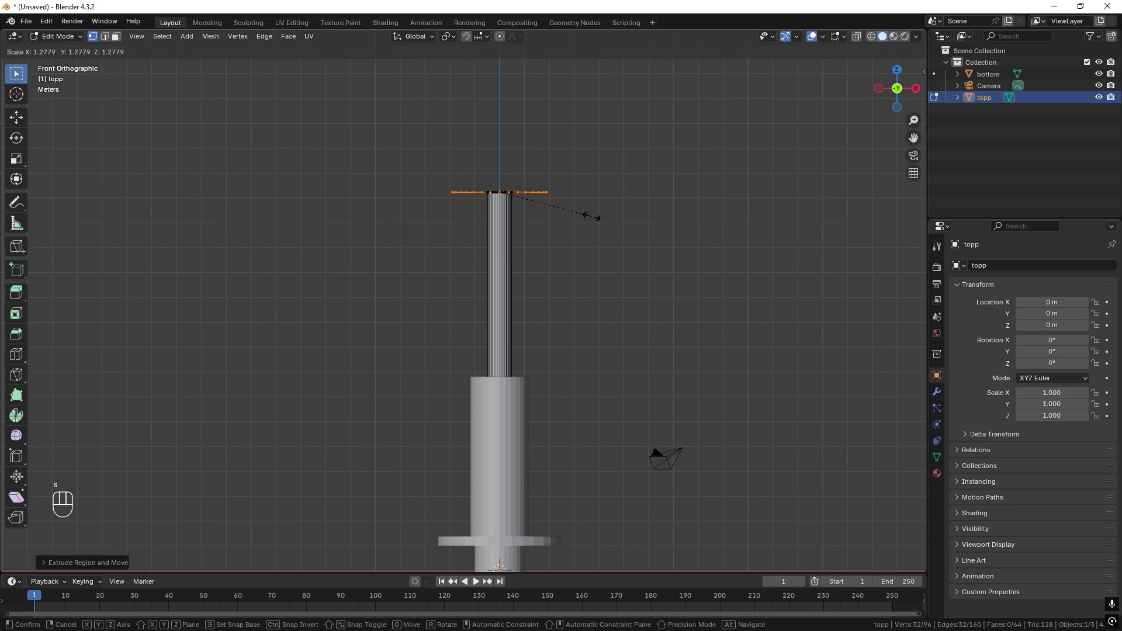
left_click(605, 215)
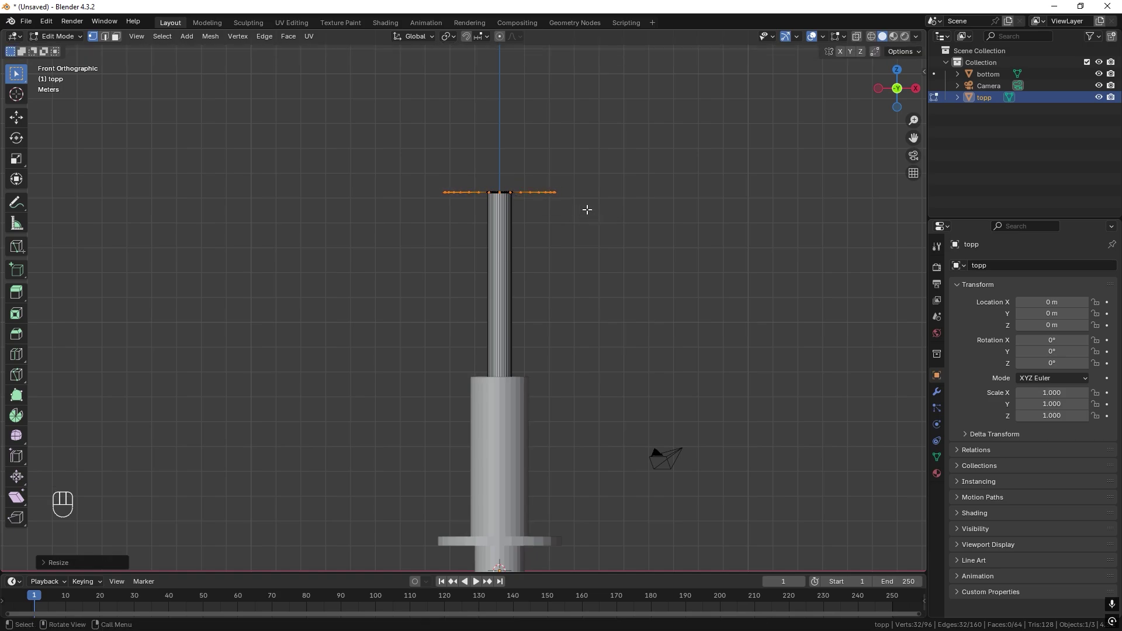
- Extrude the flange's outer rim about 0.36 m up along Z and extrude the new loop inward to form a narrow ring
middle_click_drag(589, 208, 557, 272, "shift")
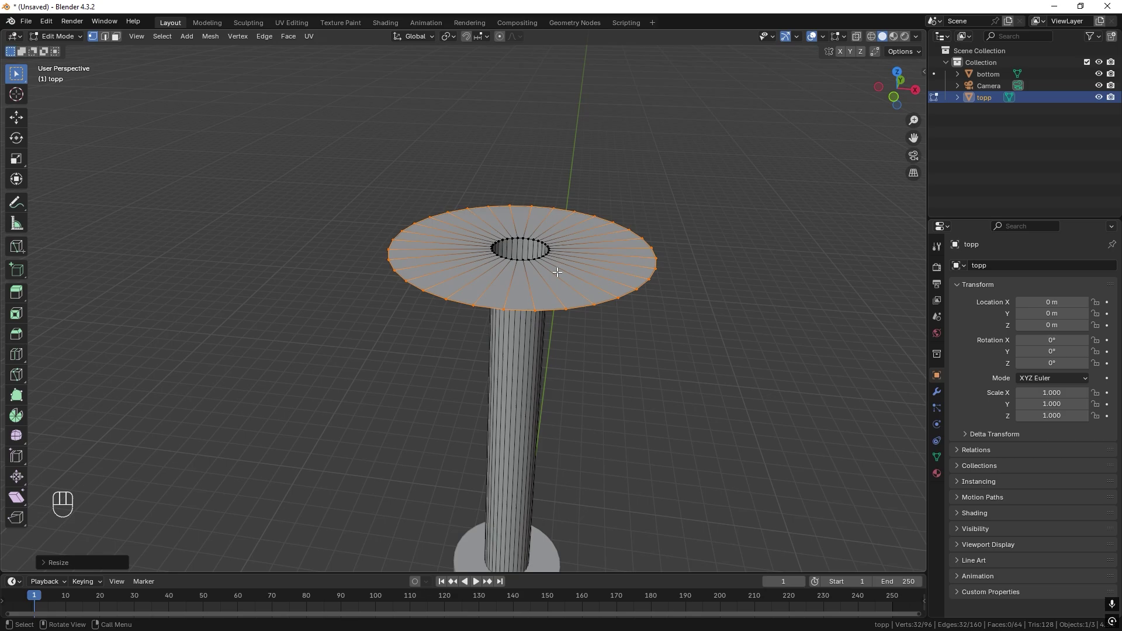
key("e")
key("z")
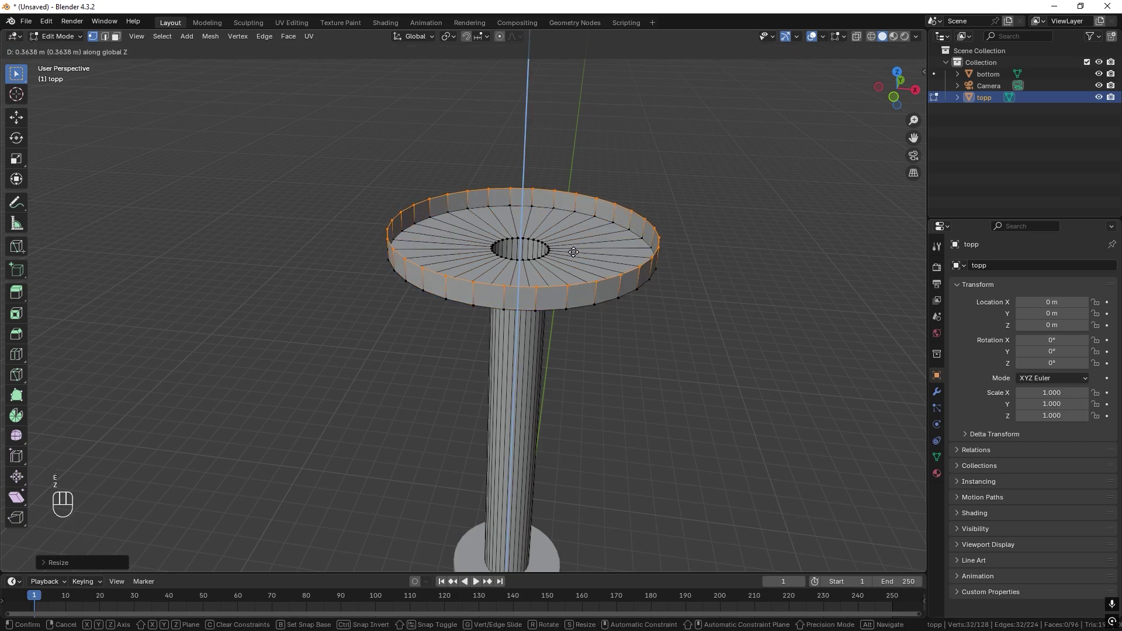
left_click(574, 252)
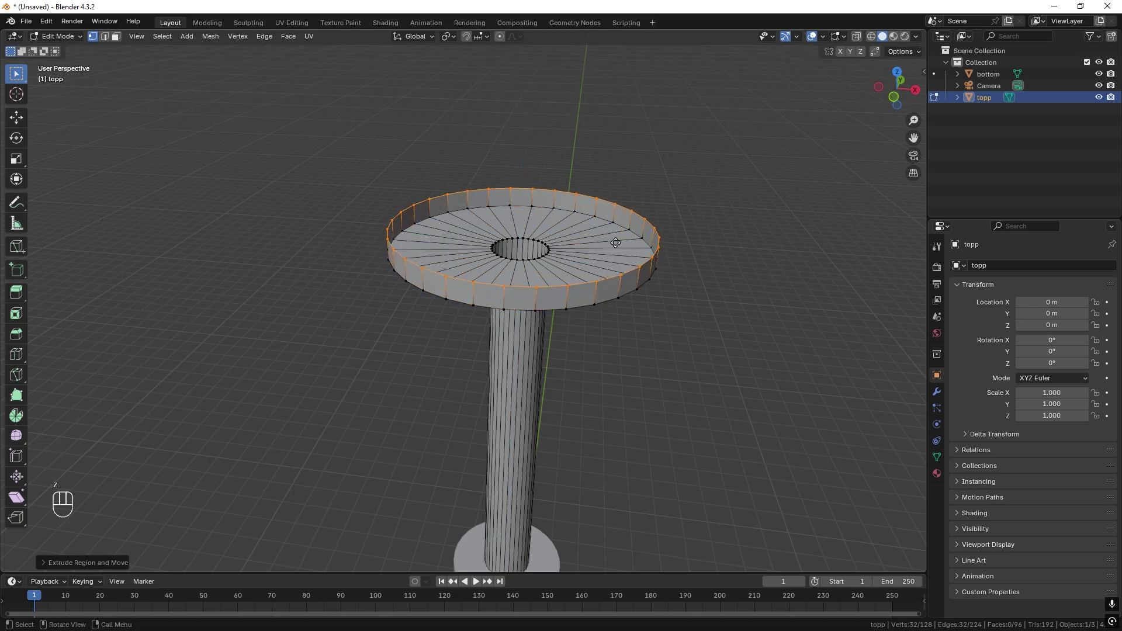
key("e")
key("s")
left_click(597, 250)
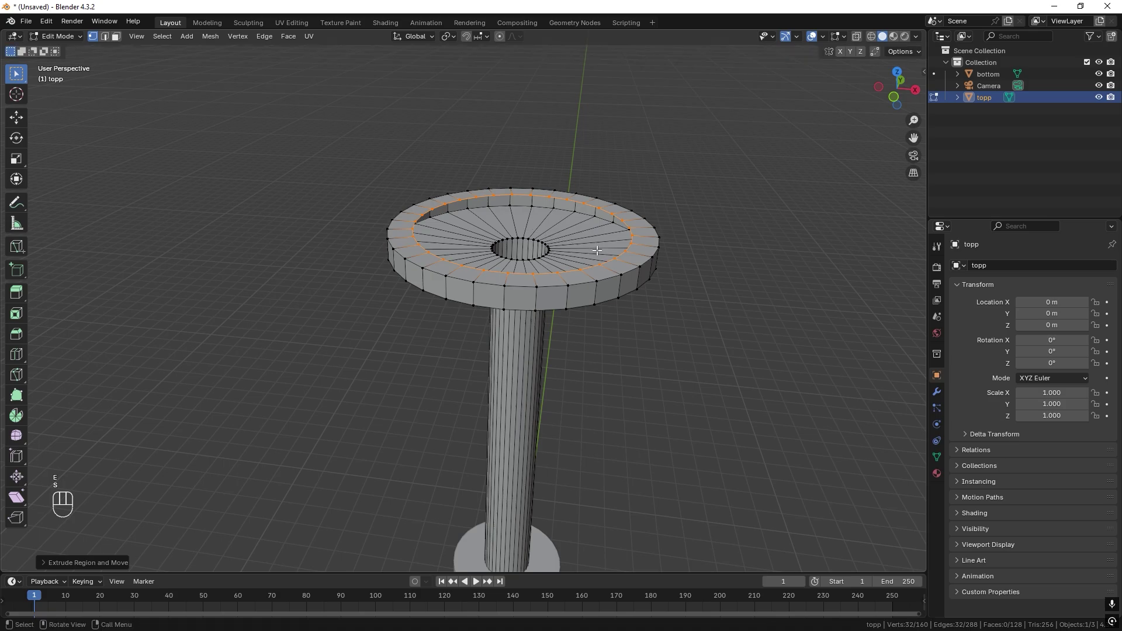
- Extrude the ring's inner loop upward into a collar and extrude its top loop outward to about 1.7 times its size
key("e")
key("z")
left_click(612, 222)
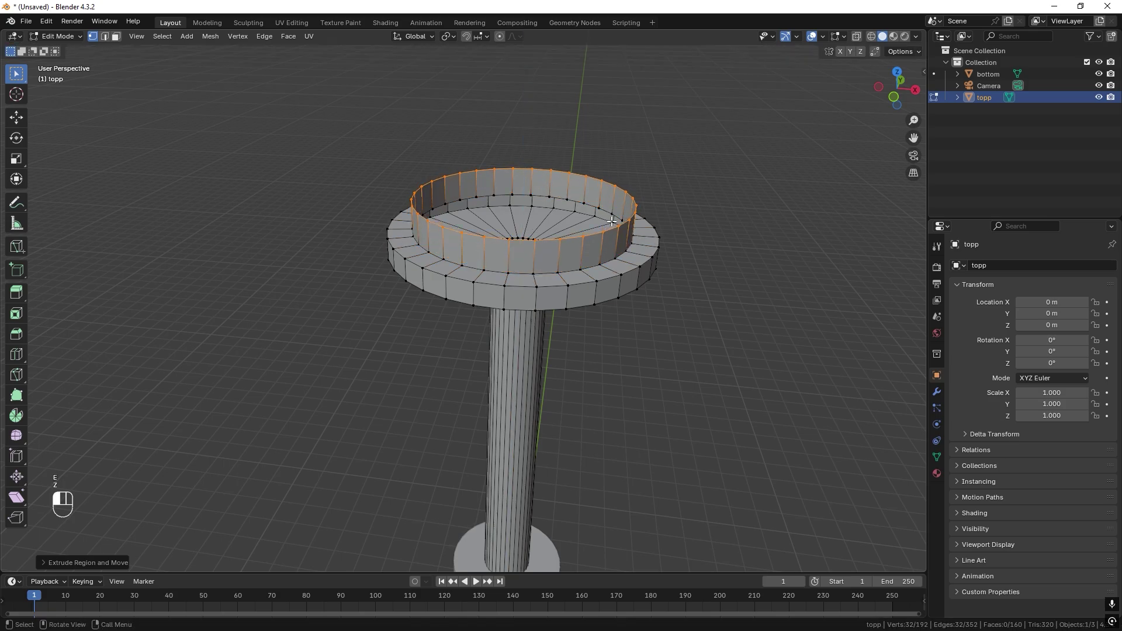
scroll(628, 204, "down", 2)
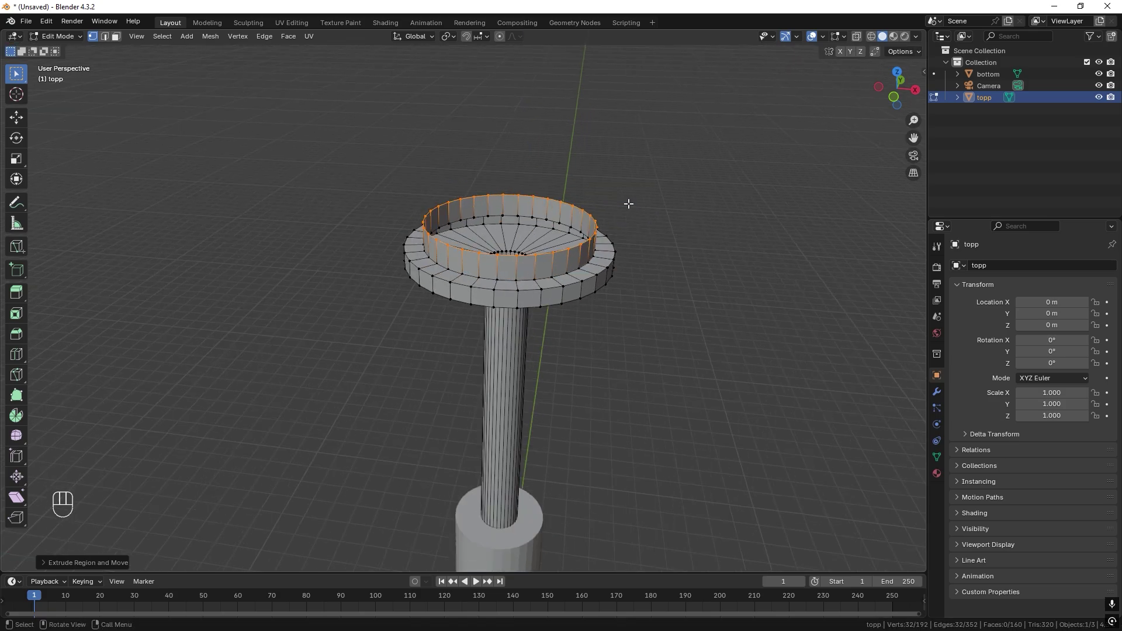
key("e")
key("s")
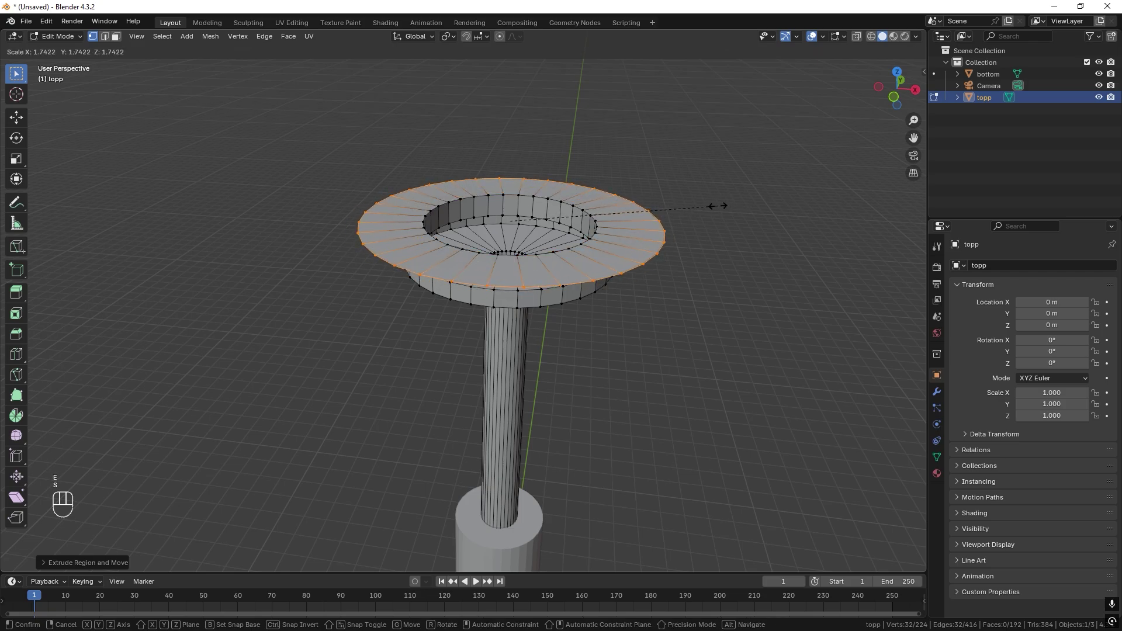
left_click(704, 230)
- Extrude the wide outer rim upward along Z and extrude its top loop inward to form a thick disc
key("e")
key("z")
left_click(688, 213)
key("e")
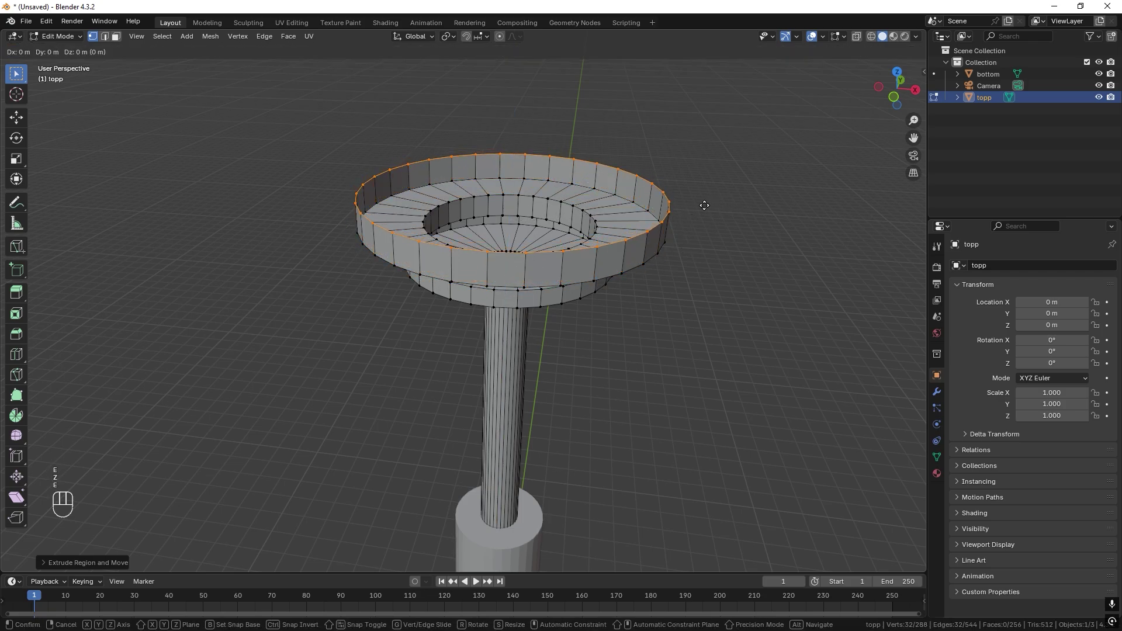
key("s")
left_click(635, 215)
- Extrude the disc's inner loop into a short collar, then add a narrower loop raised about 0.46 m to form a taper
key("e")
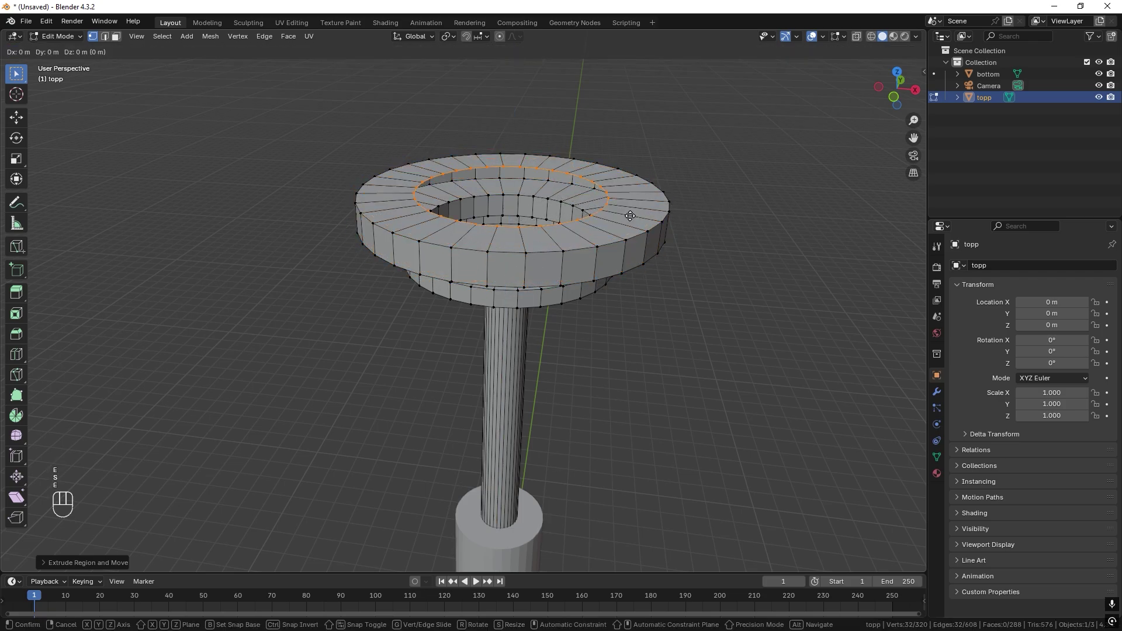
key("z")
left_click(630, 207)
key("e")
key("s")
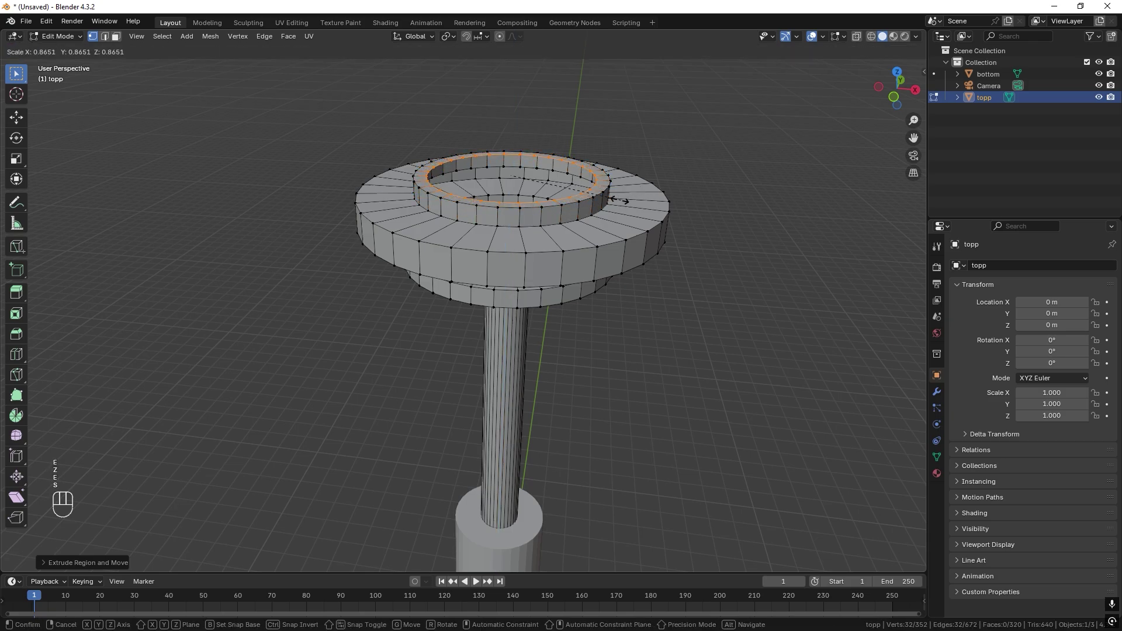
left_click(608, 201)
key("g")
key("z")
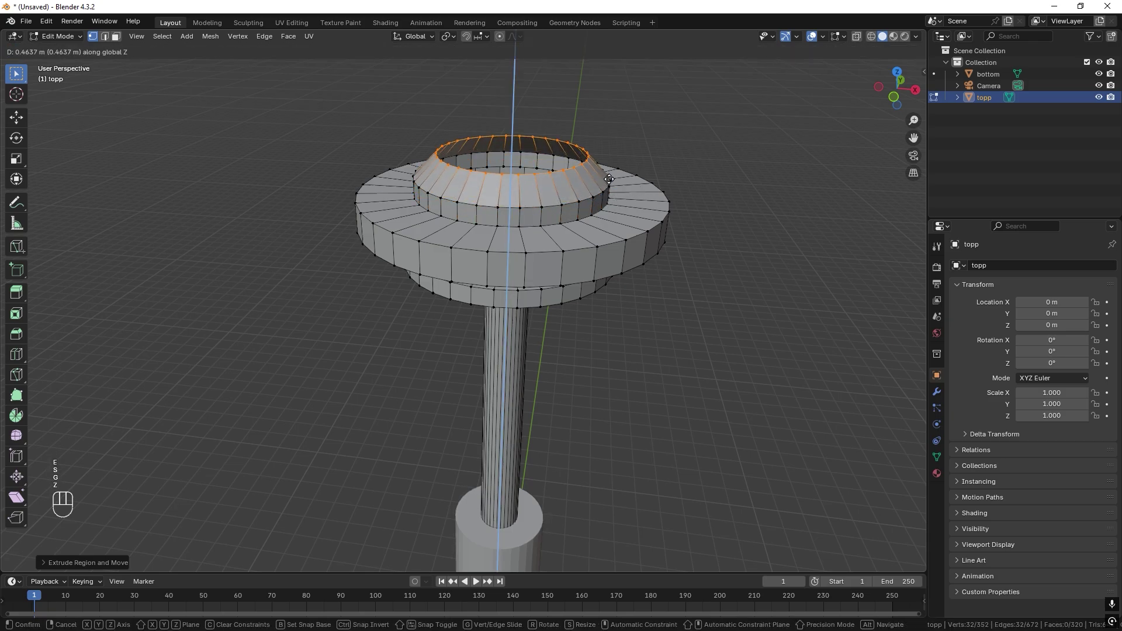
left_click(613, 178)
- Extrude the taper's top loop inward and extrude it up along Z into a narrower cylindrical neck
key("e")
key("s")
left_click(583, 183)
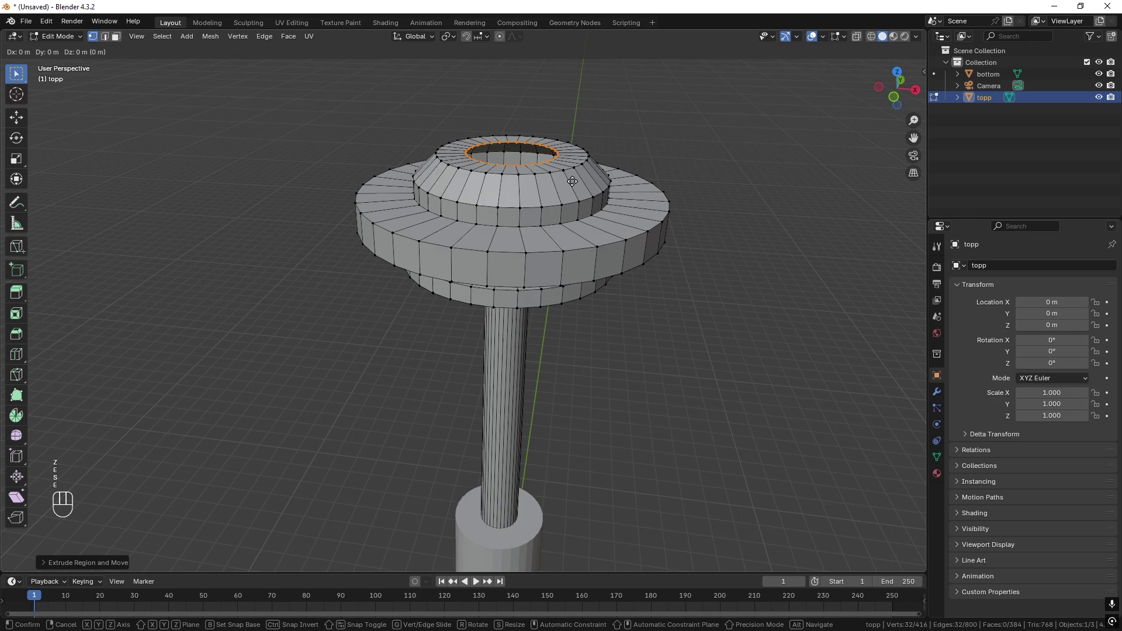
key("e")
key("z")
left_click(581, 153)
- Extrude the neck's top loop inward, fill the opening with a face and return to Object Mode
key("e")
key("s")
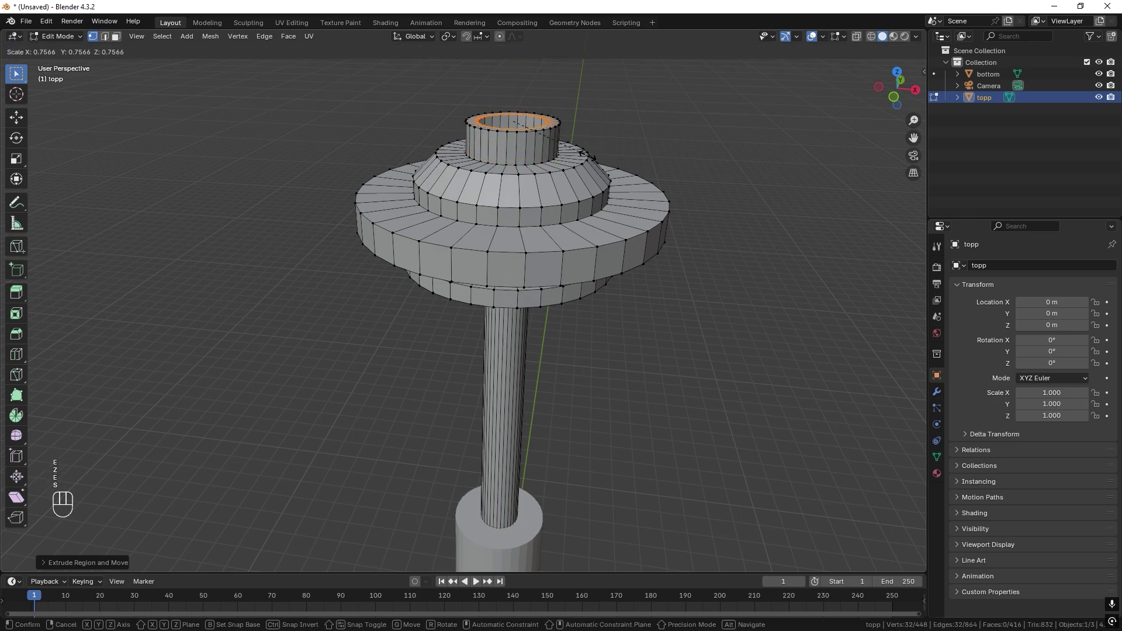
left_click(561, 157)
key("f")
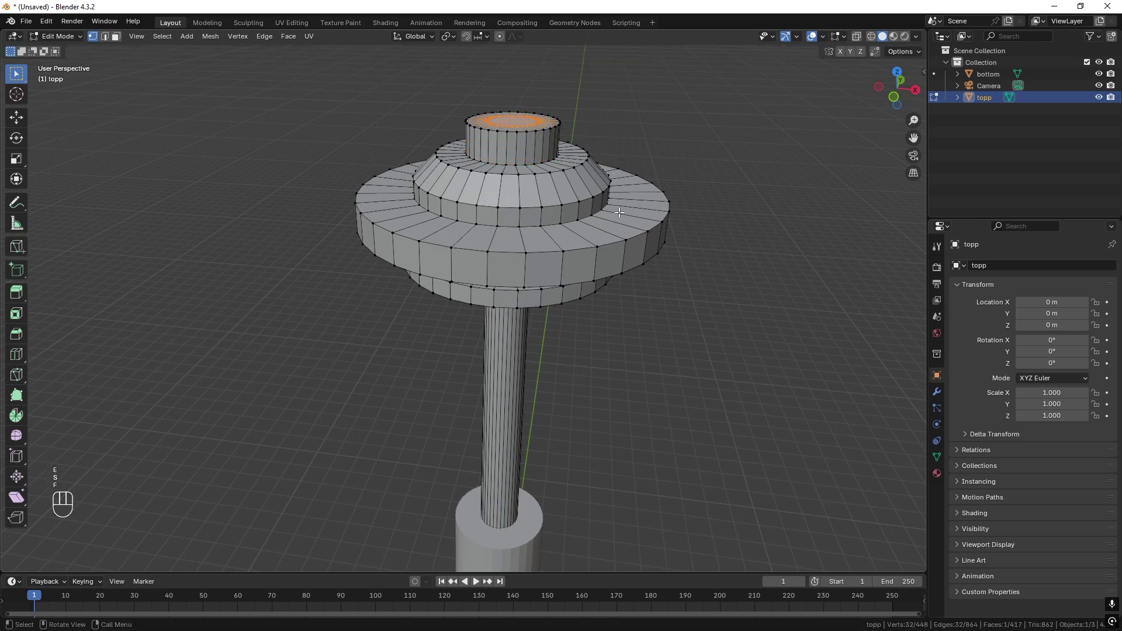
scroll(612, 206, "down", 1)
key("Tab")
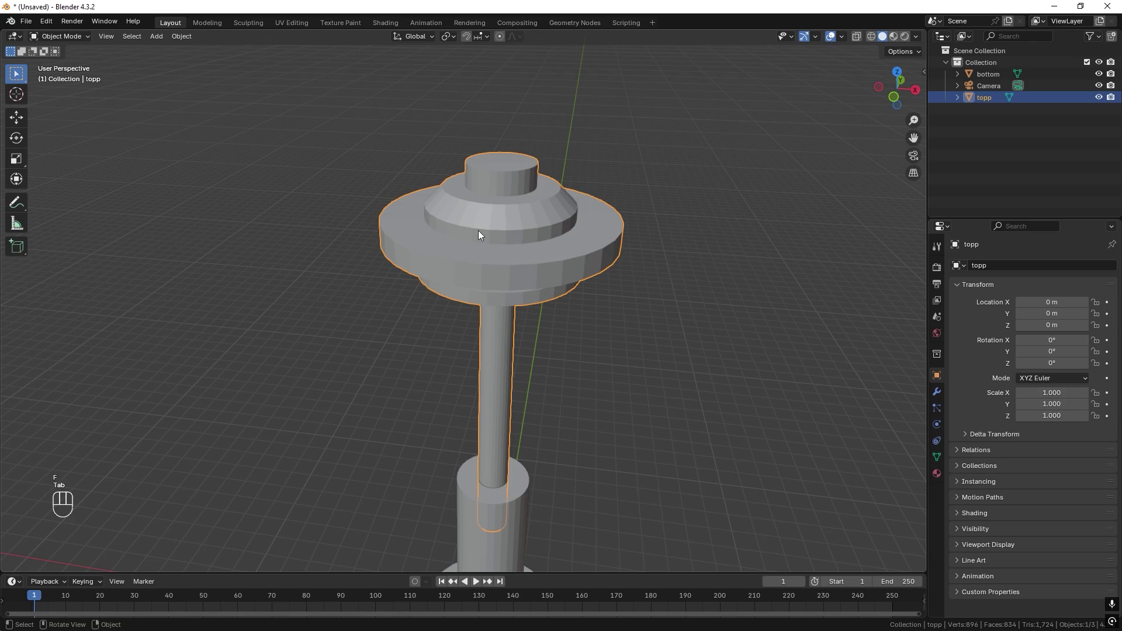
middle_click_drag(574, 233, 637, 217)
middle_click_drag(587, 159, 581, 260)
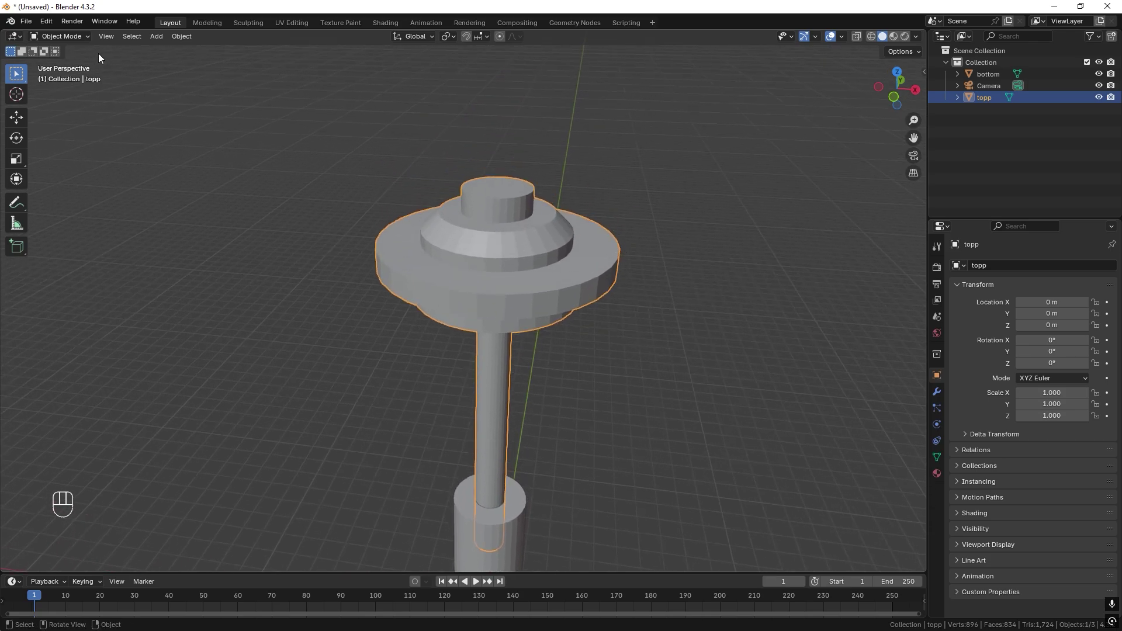
- Search the add-ons in Preferences for "bolt" to check that BoltFactory is enabled
left_click(51, 22)
left_click(84, 166)
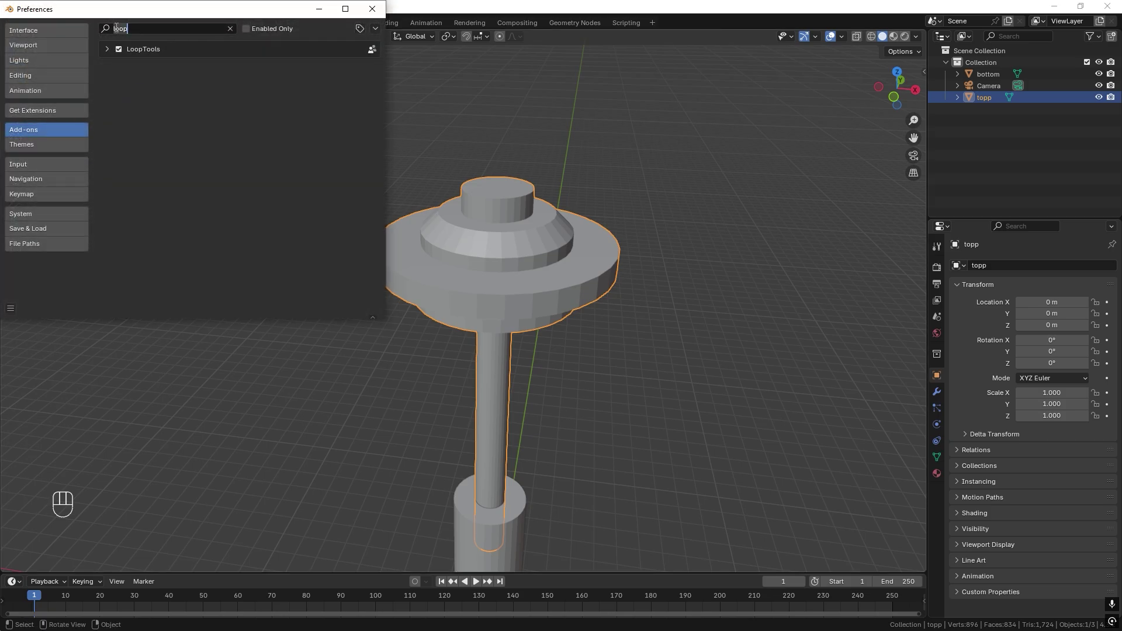
type("bolt")
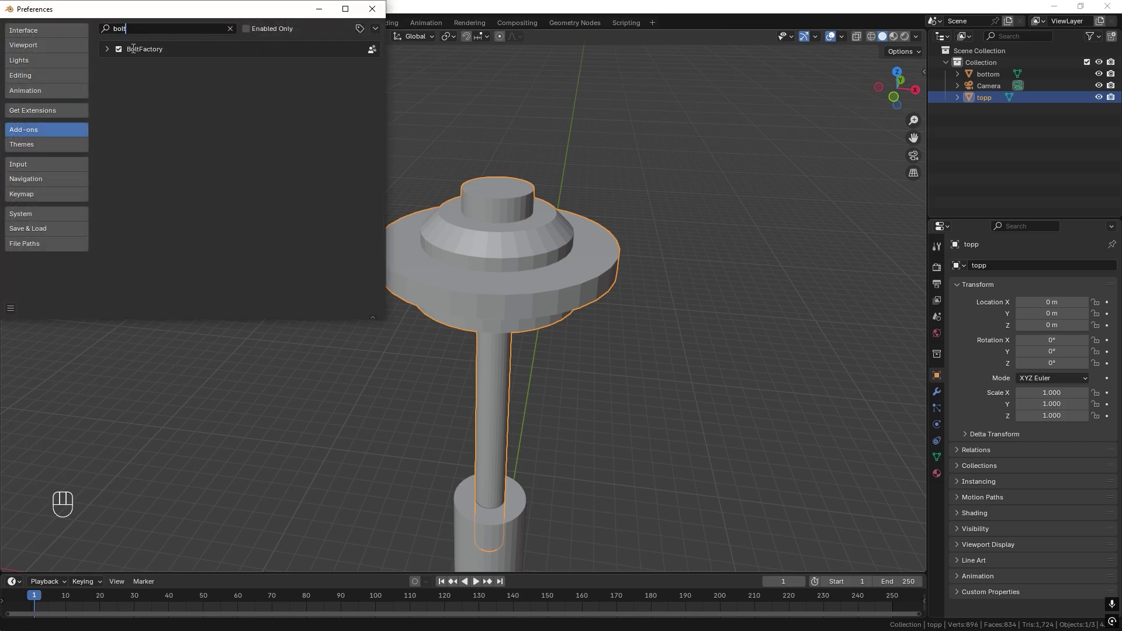
left_click(373, 9)
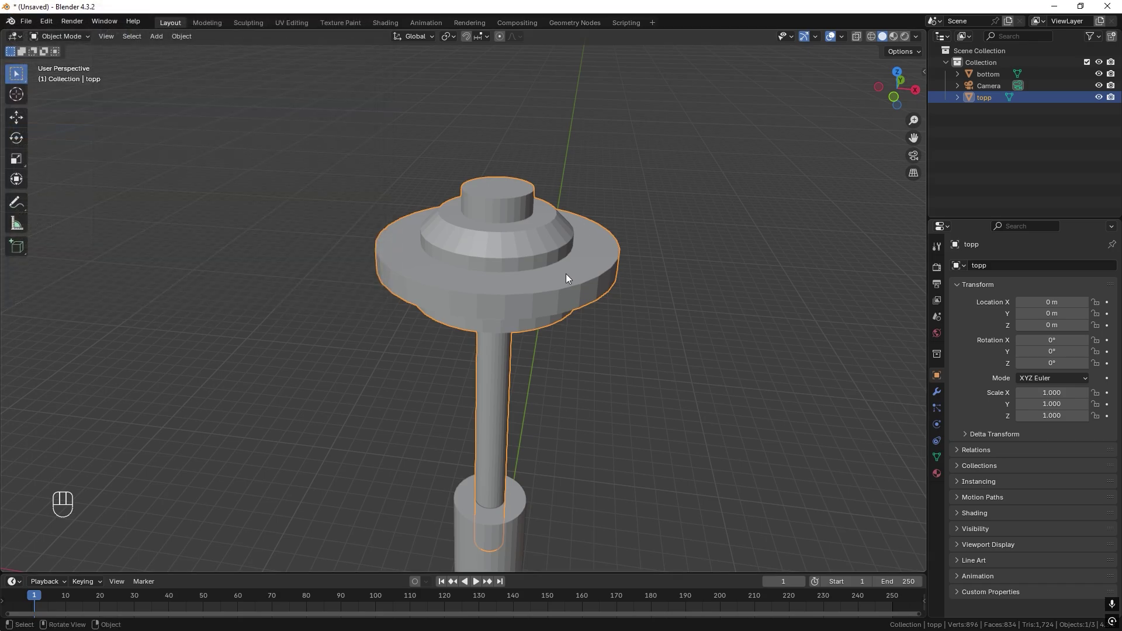
- Snap the 3D cursor midway between topp's outer rim vertex and the adjacent inner ring vertex on the positive X axis
scroll(524, 219, "down", 5, "shift")
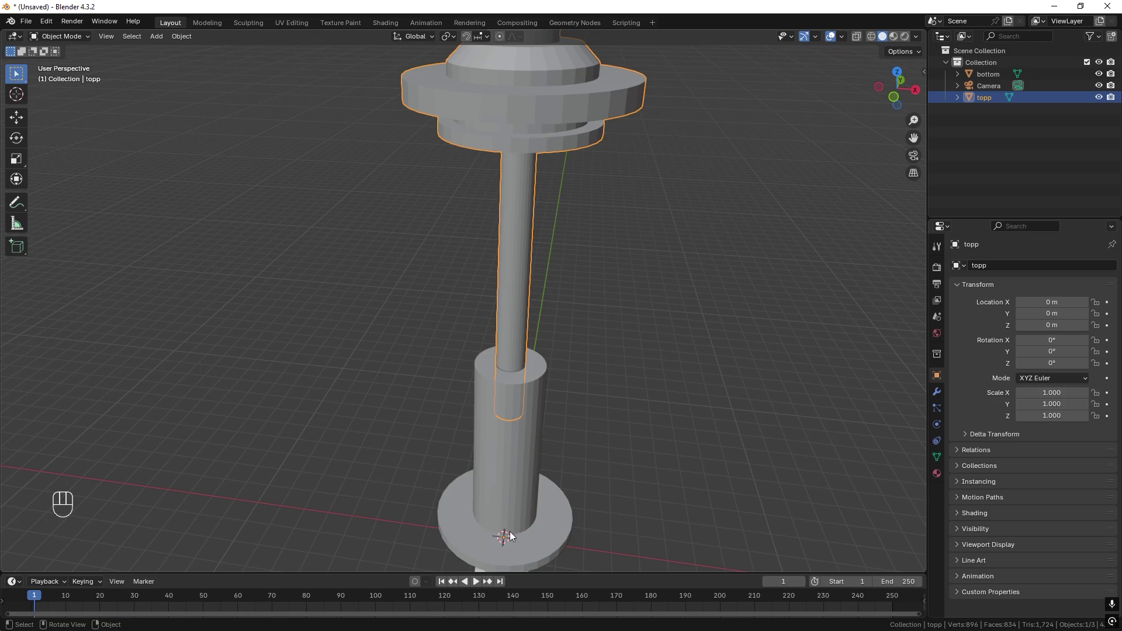
scroll(571, 278, "down", 2)
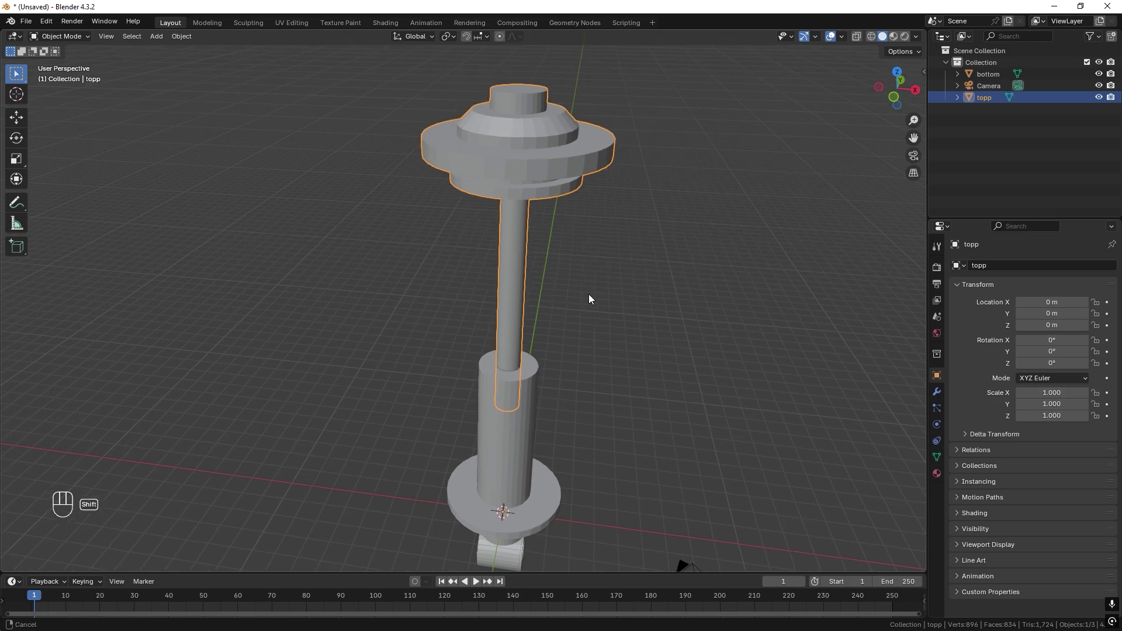
scroll(608, 350, "up", 5, "shift")
key("Tab")
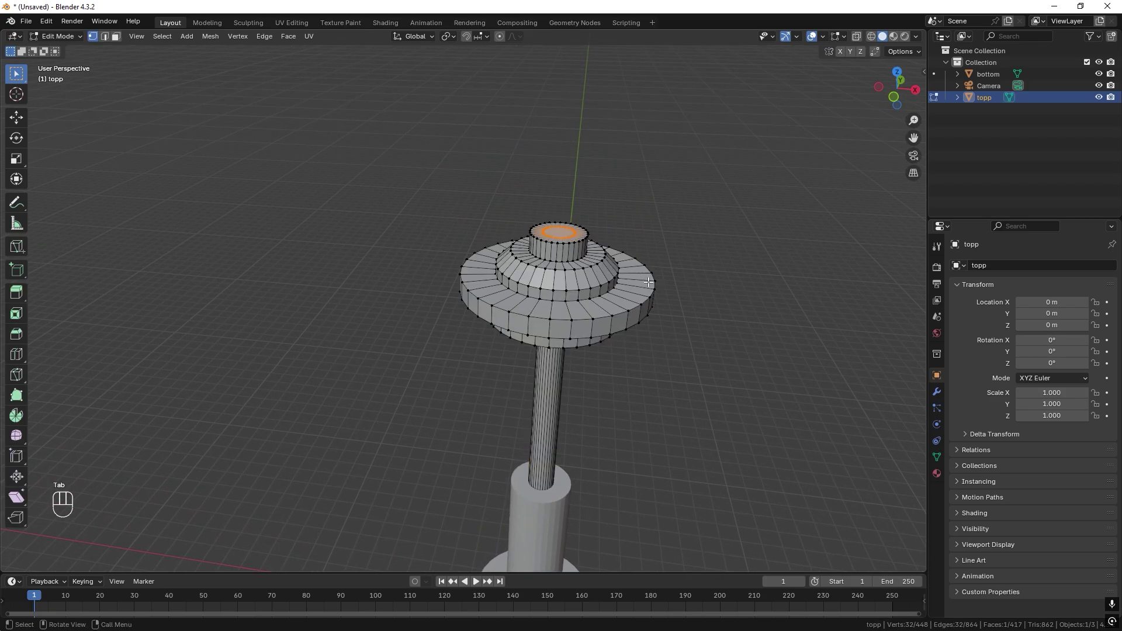
left_click(898, 76)
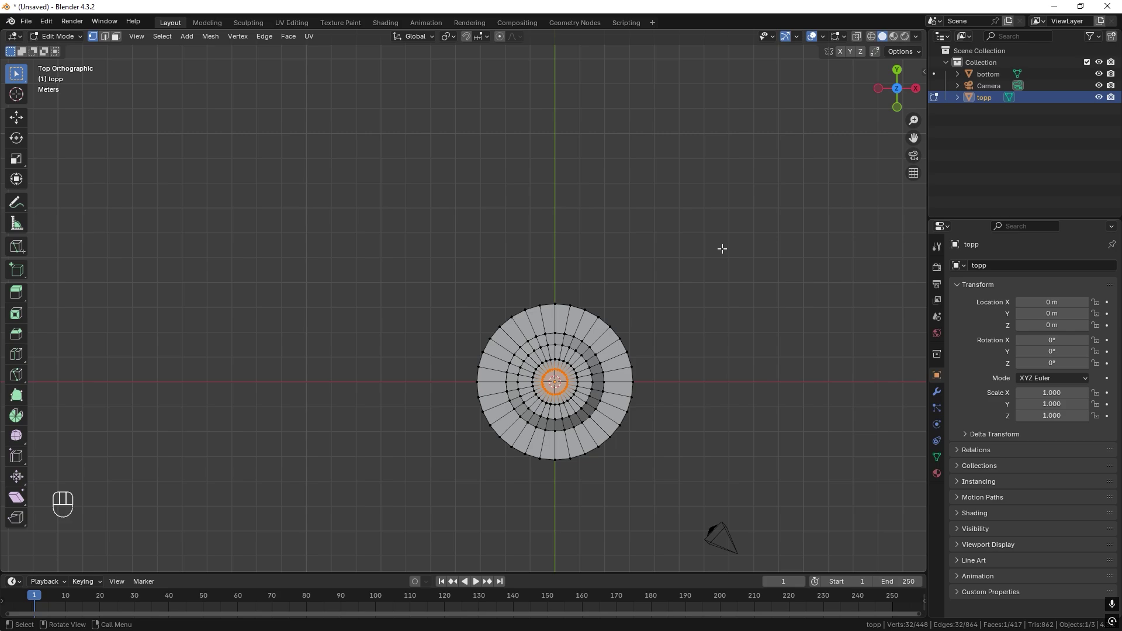
left_click(617, 384)
left_click(632, 382, "shift")
scroll(629, 380, "up", 1)
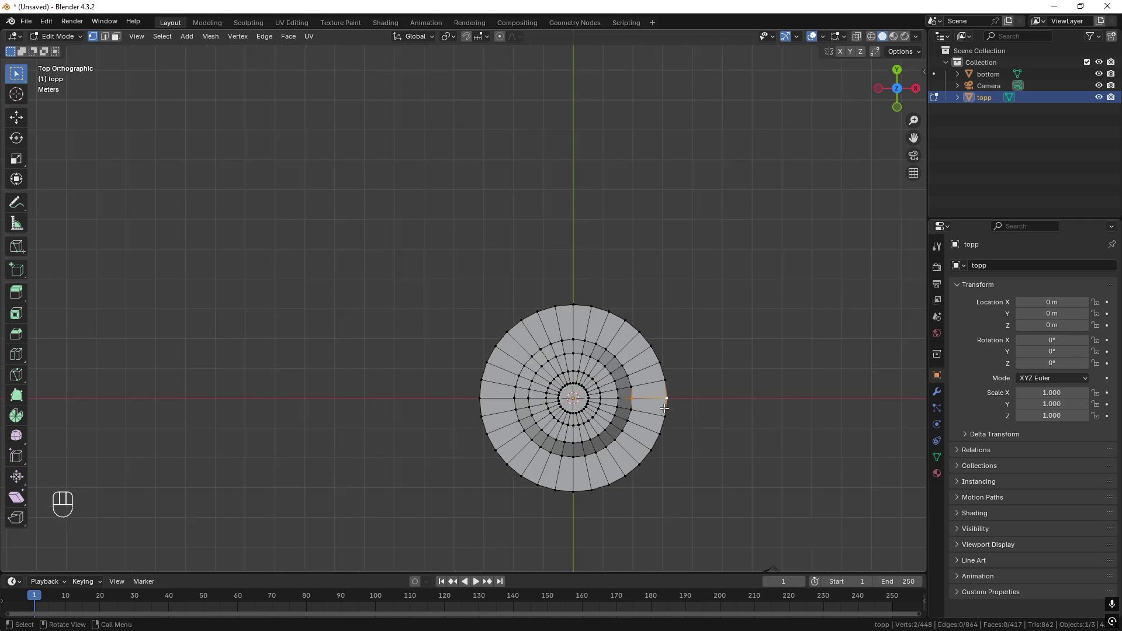
middle_click_drag(712, 373, 646, 287, "shift")
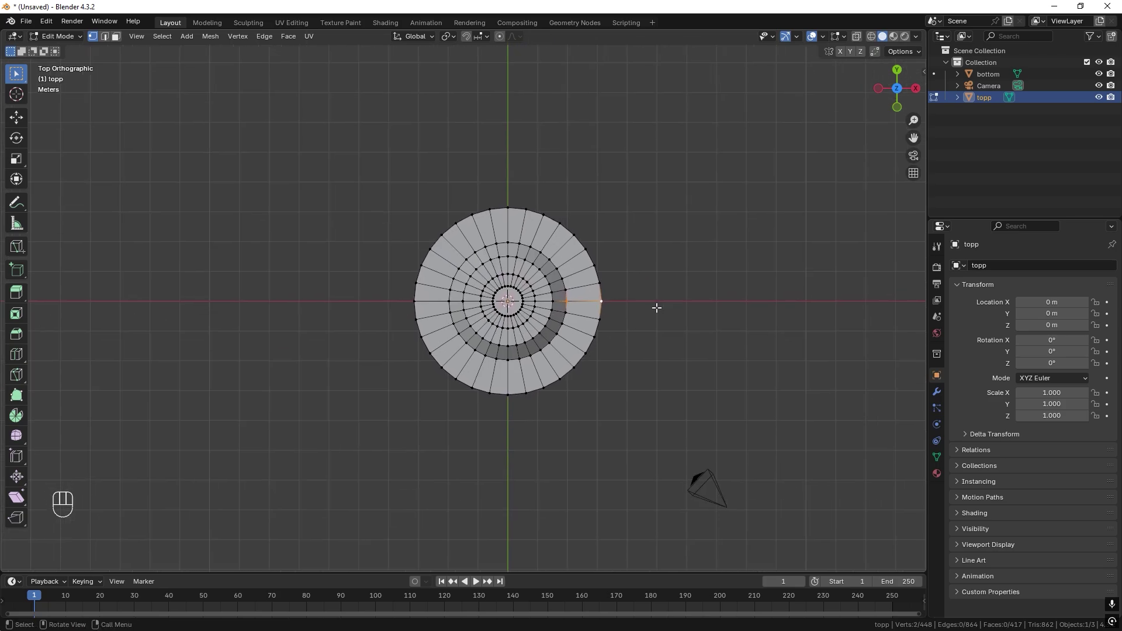
key("shift+s")
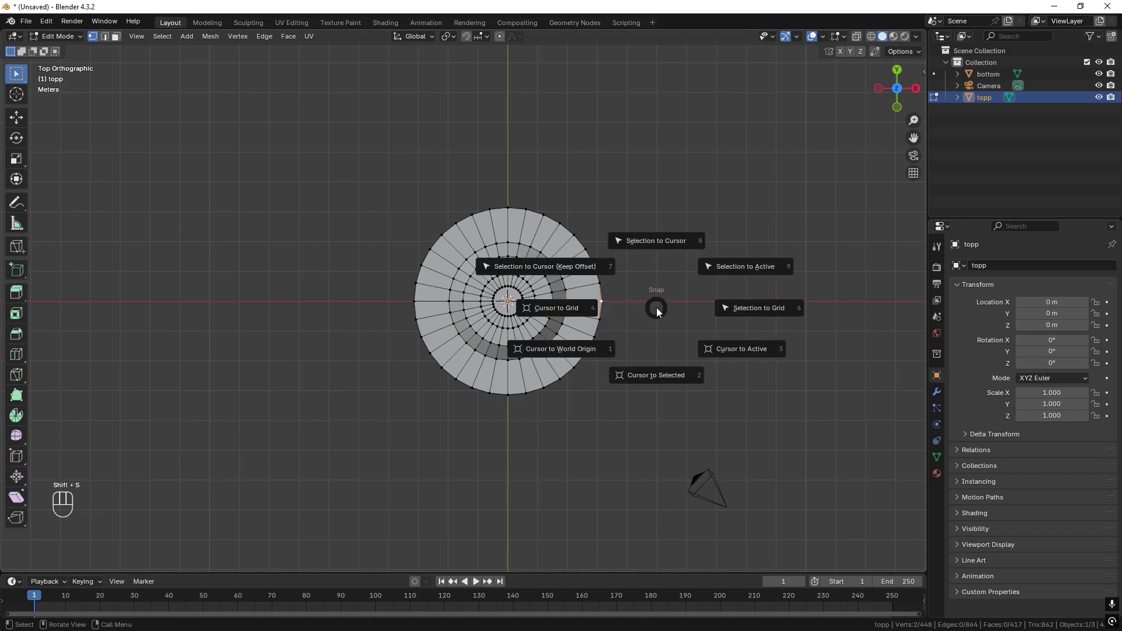
left_click(664, 375)
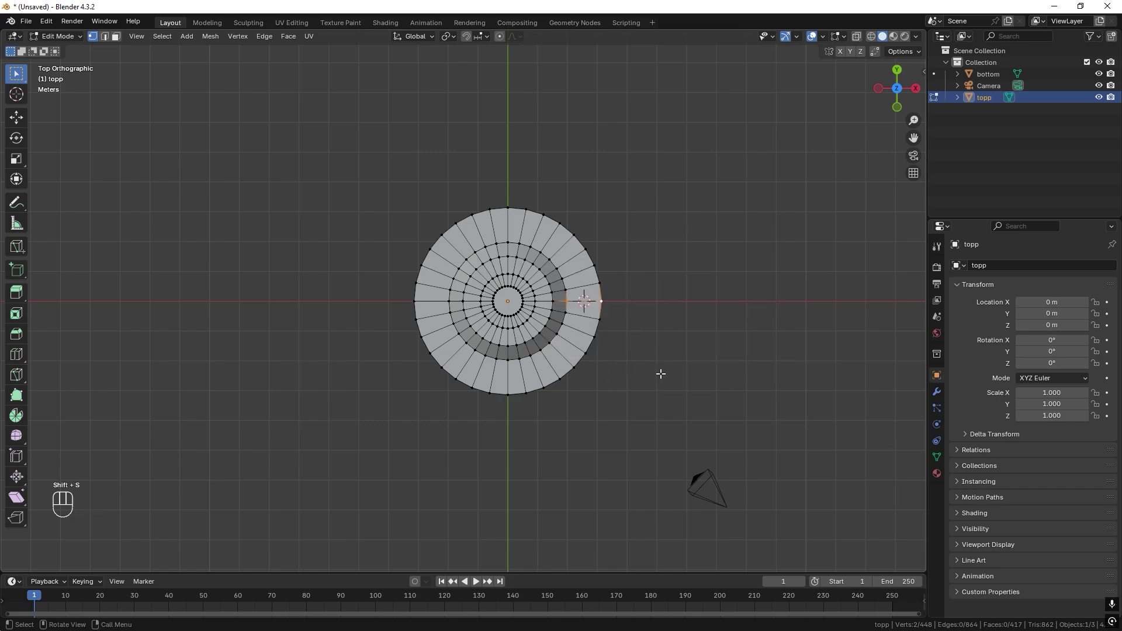
- Add a Bolt mesh at the 3D cursor in Object Mode and turn on X-ray to see it inside the disc
middle_click_drag(659, 375, 649, 291)
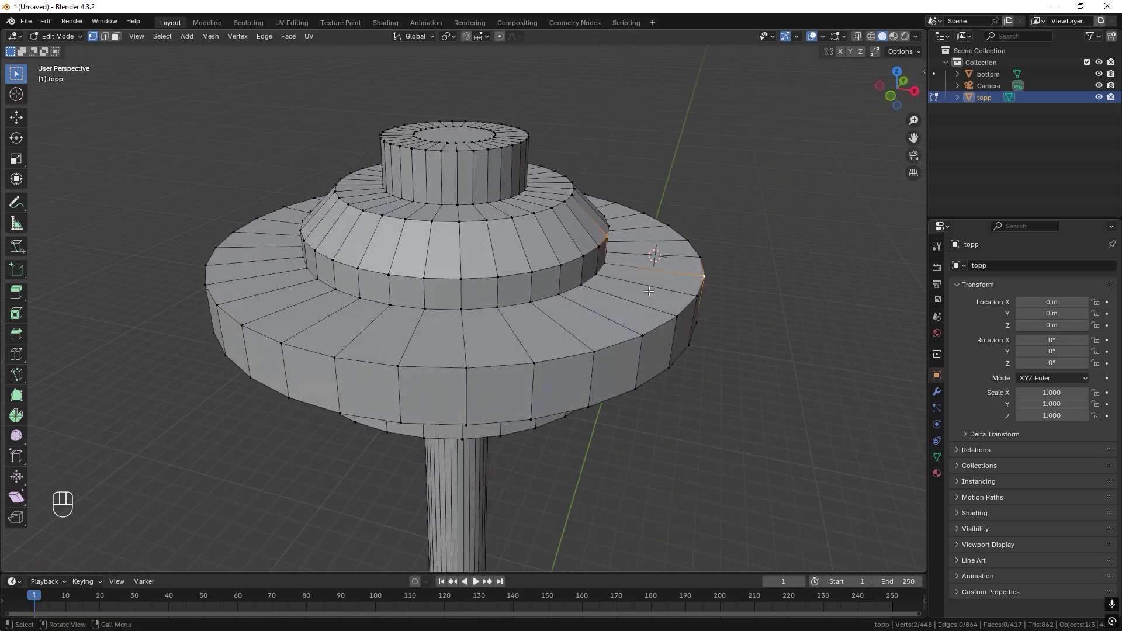
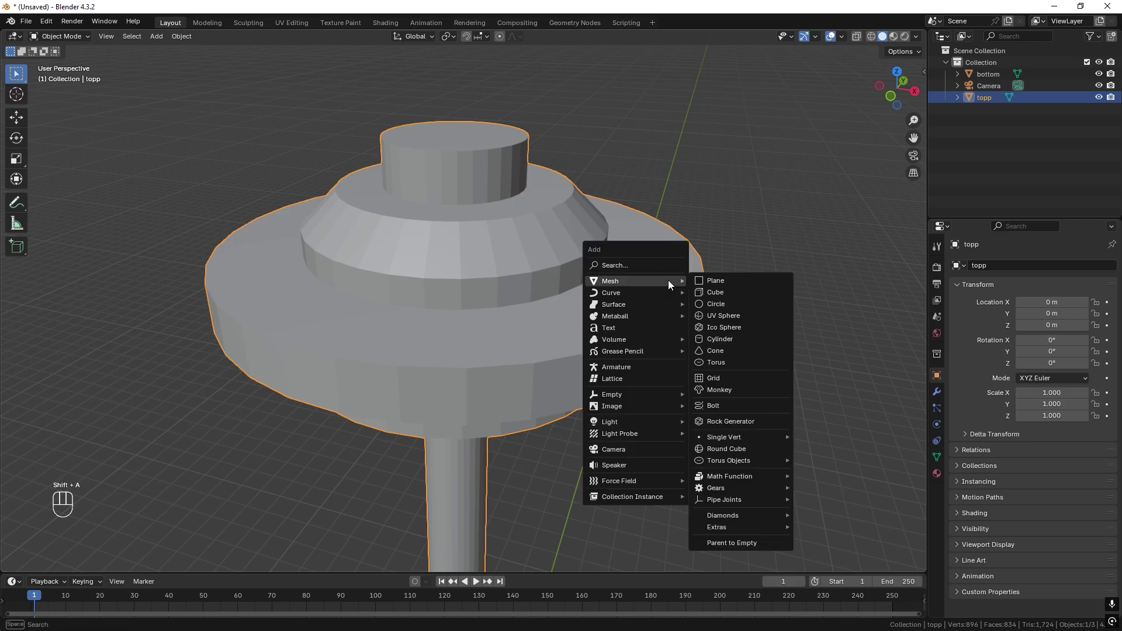
left_click(725, 406)
scroll(675, 294, "down", 3)
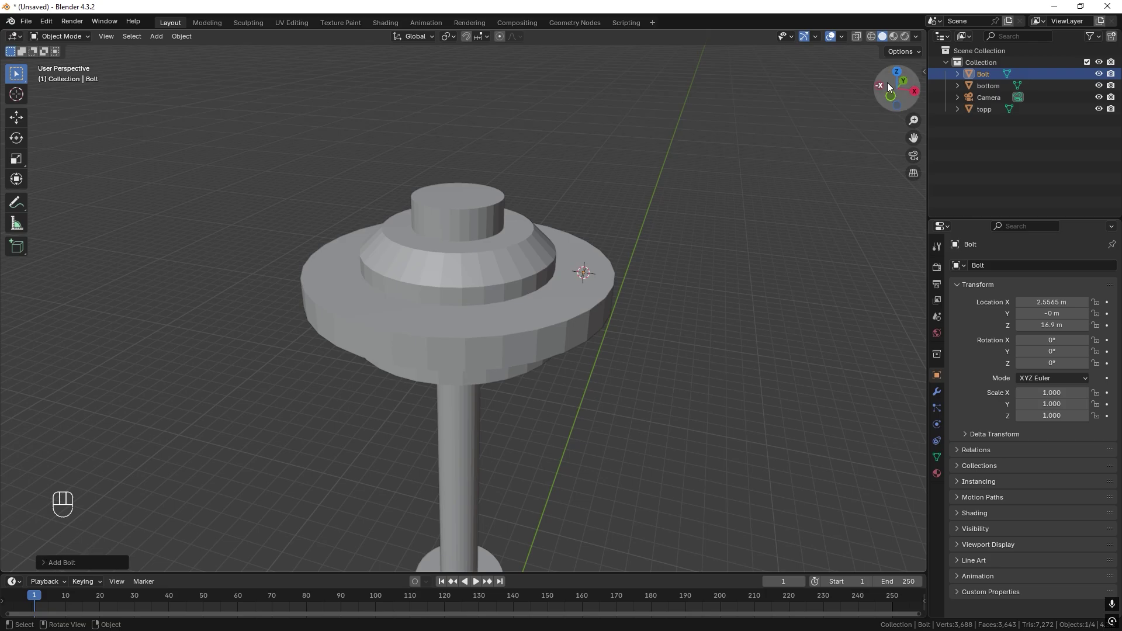
left_click(857, 36)
scroll(670, 244, "up", 5)
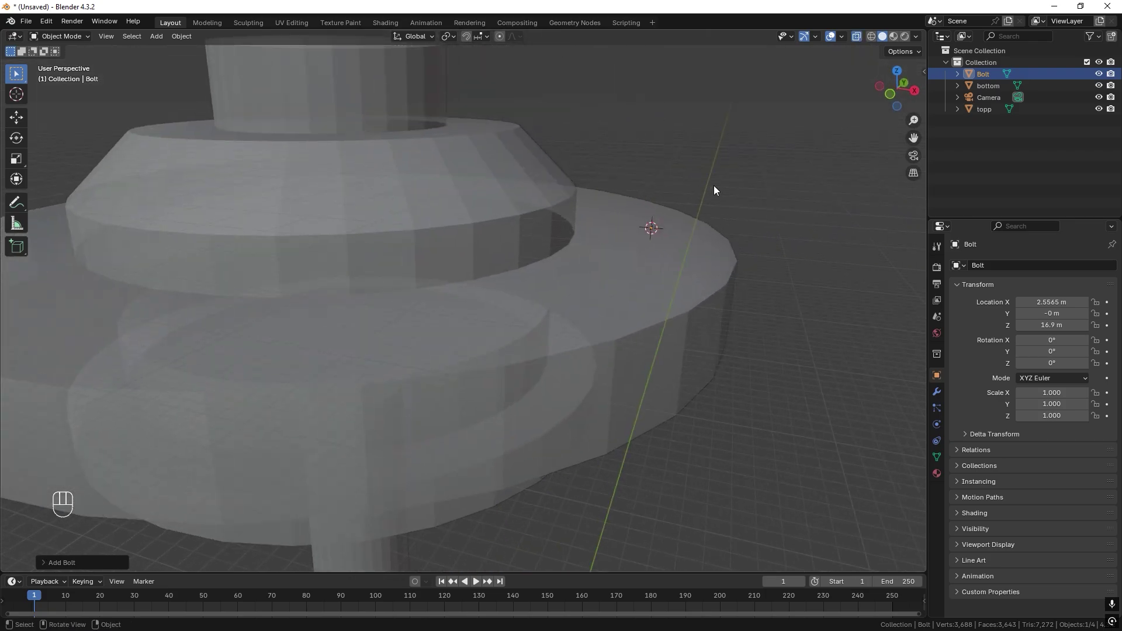
key("KP_Decimal")
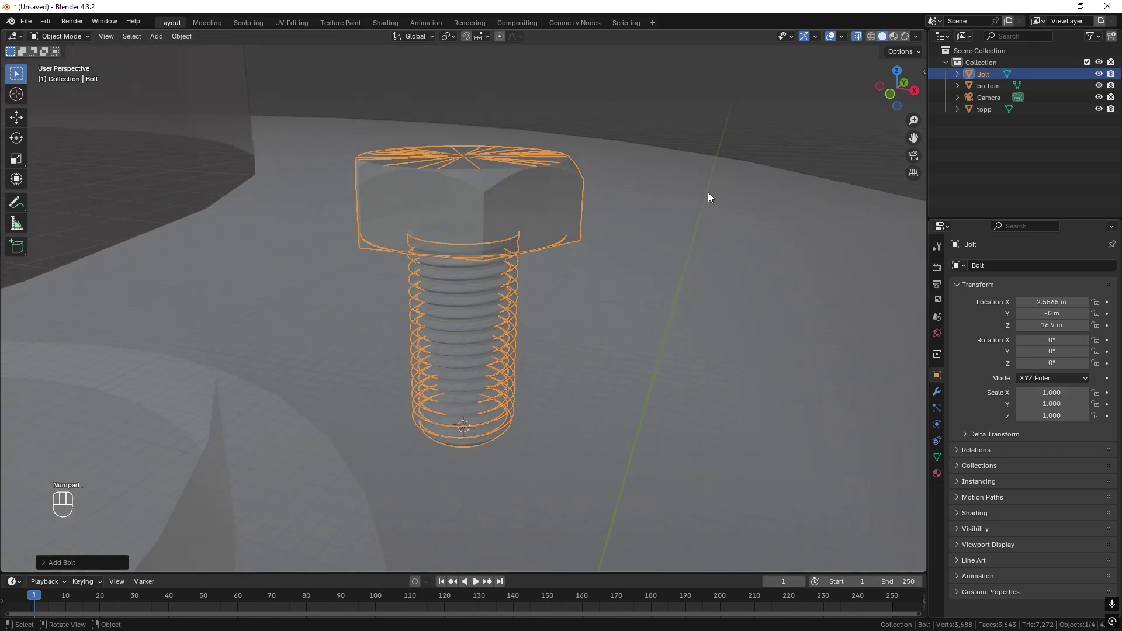
middle_click_drag(478, 240, 462, 280)
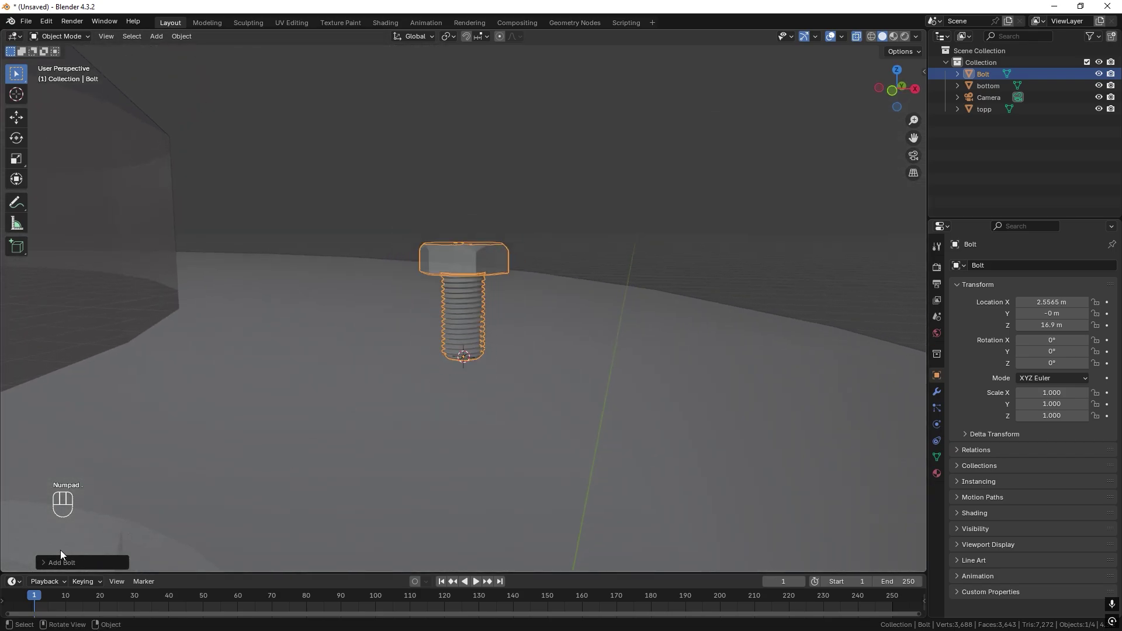
- Configure the bolt with the m12 preset, a shank length of 10.26 mm and head type NONE
left_click(46, 560)
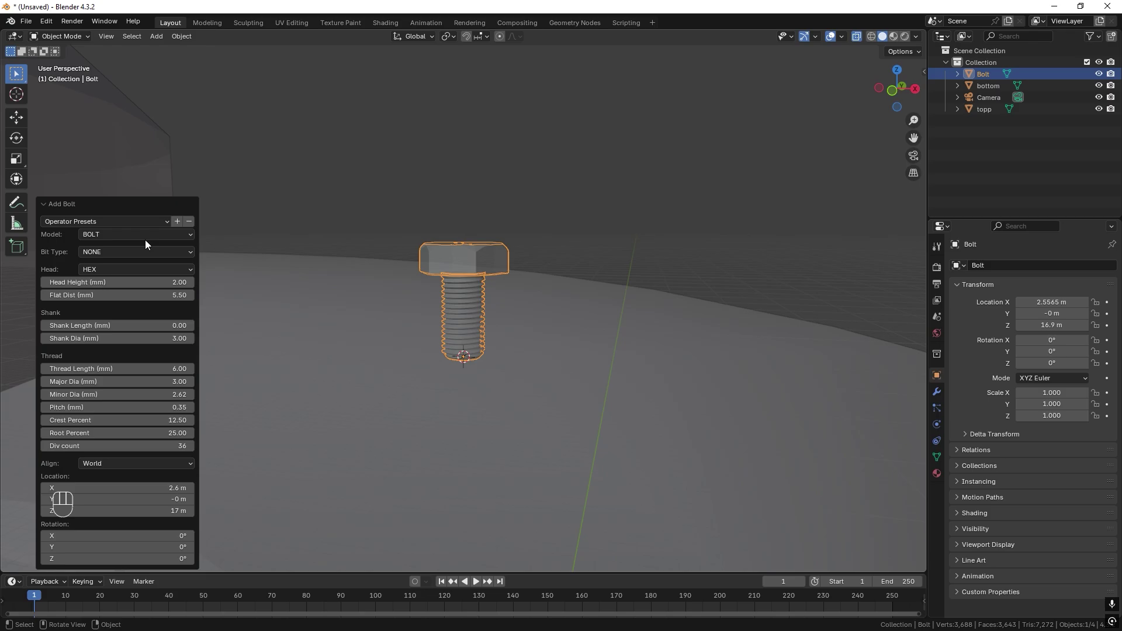
left_click(122, 220)
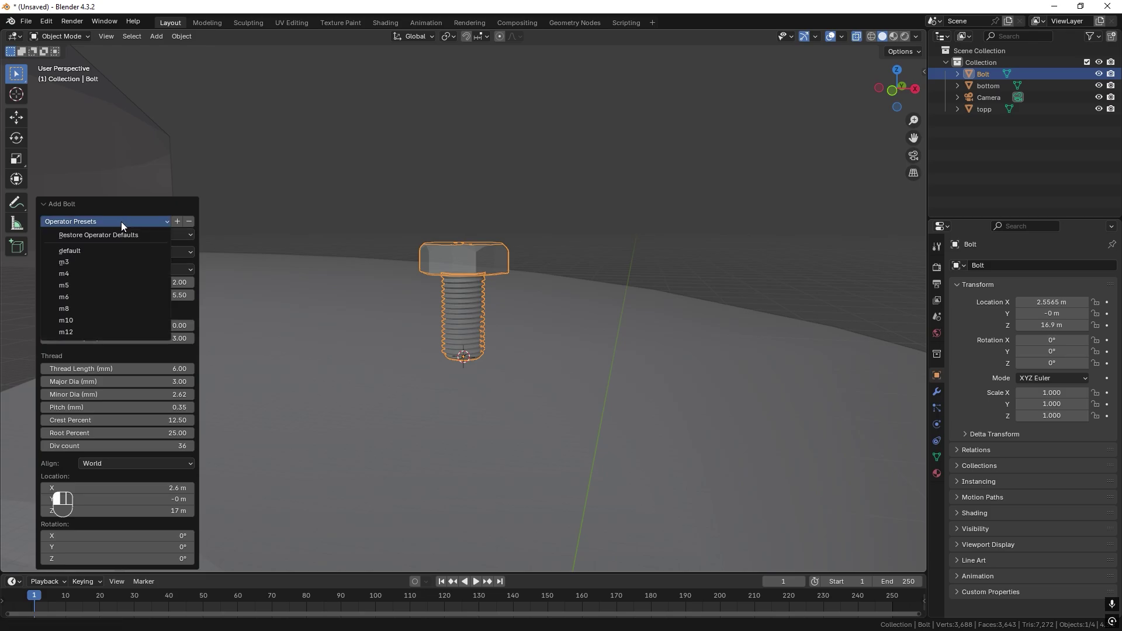
left_click(76, 332)
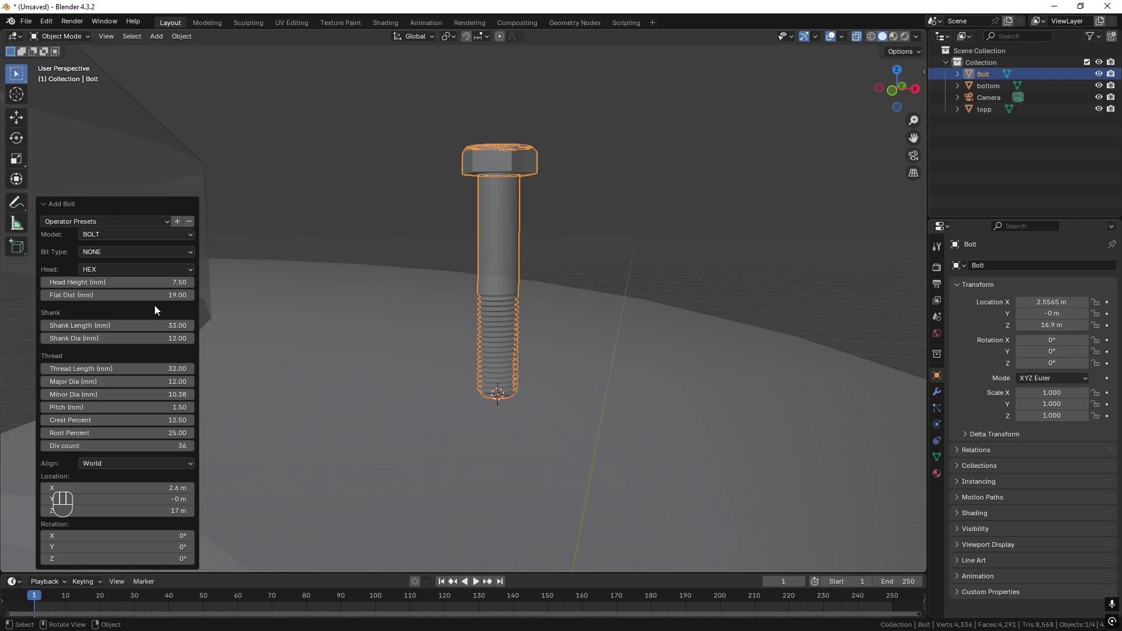
left_click_drag(149, 325, 89, 325)
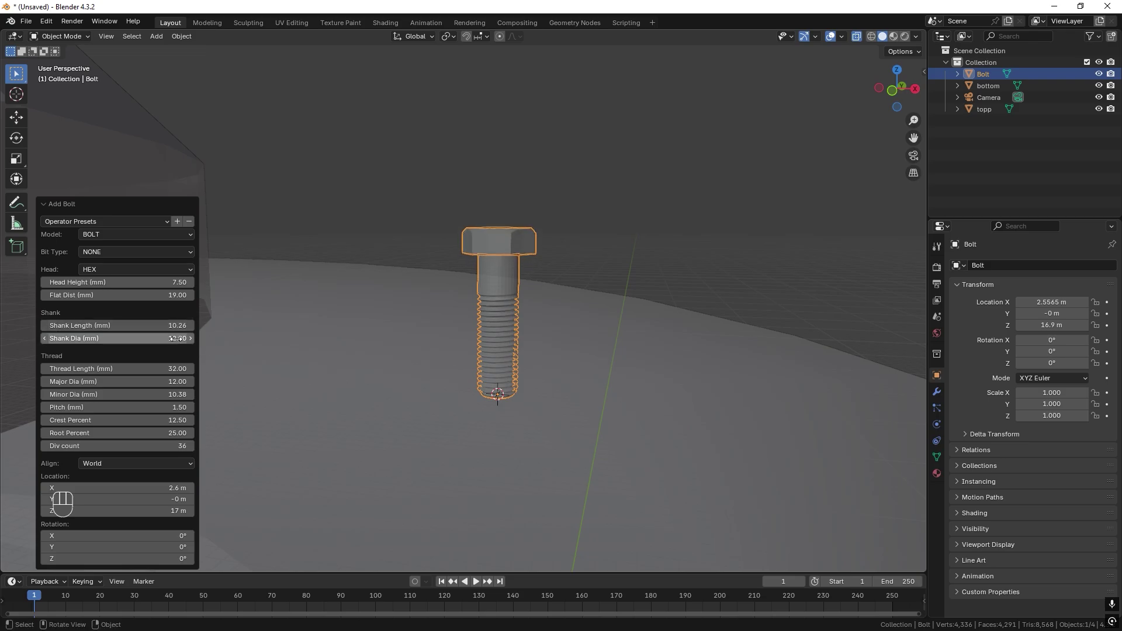
left_click(130, 271)
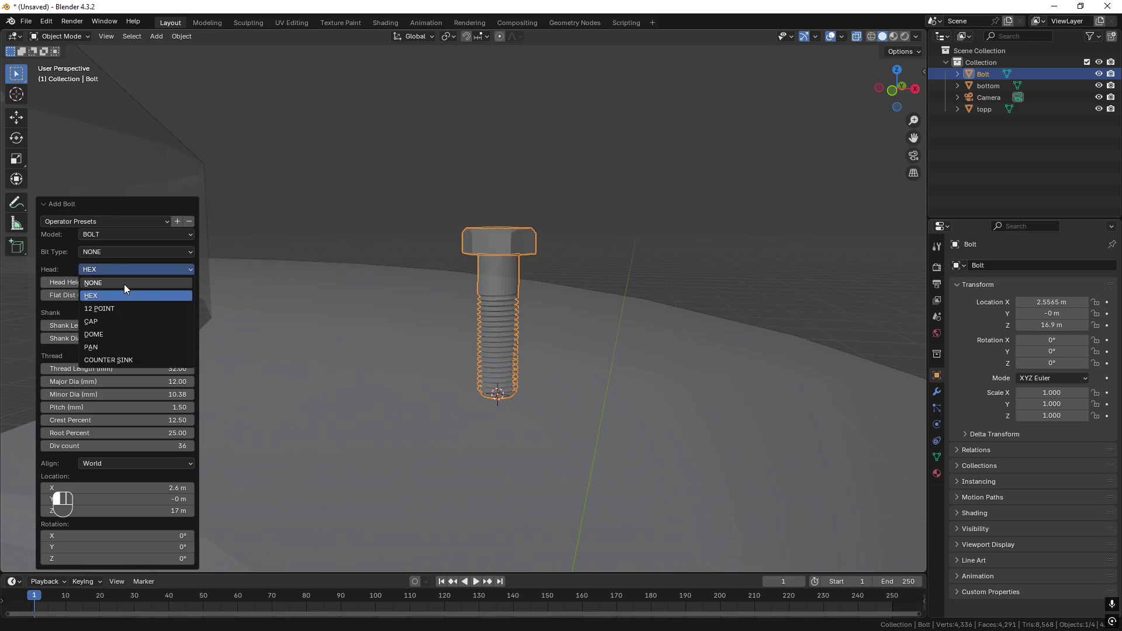
left_click(124, 284)
- Scale the headless bolt up uniformly by about 19.55
scroll(478, 363, "down", 3)
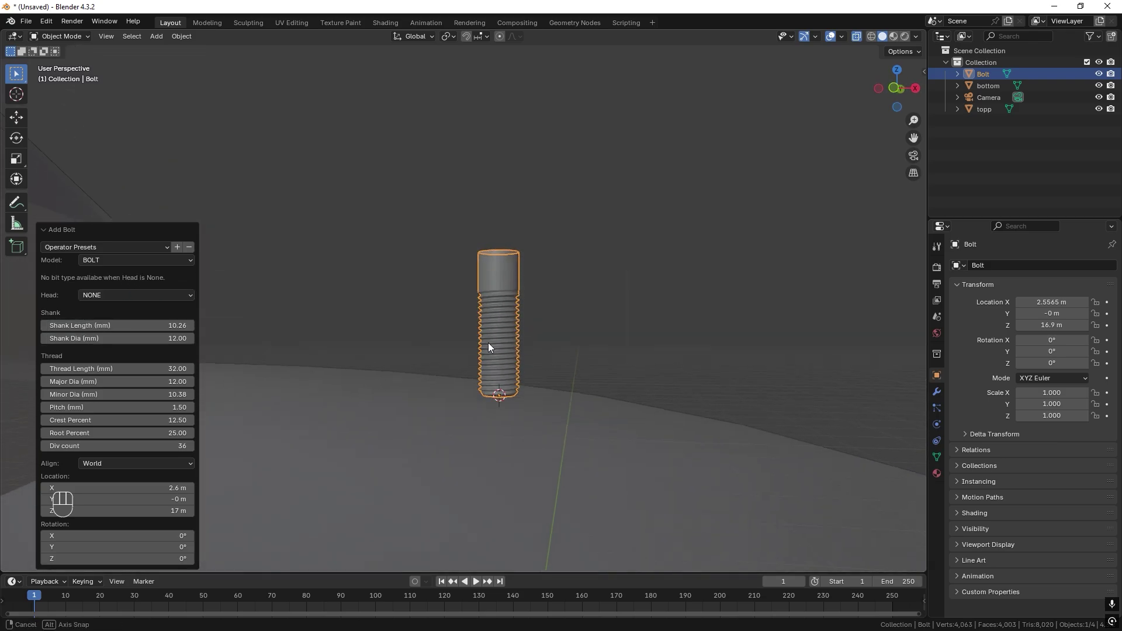
scroll(483, 349, "down", 4)
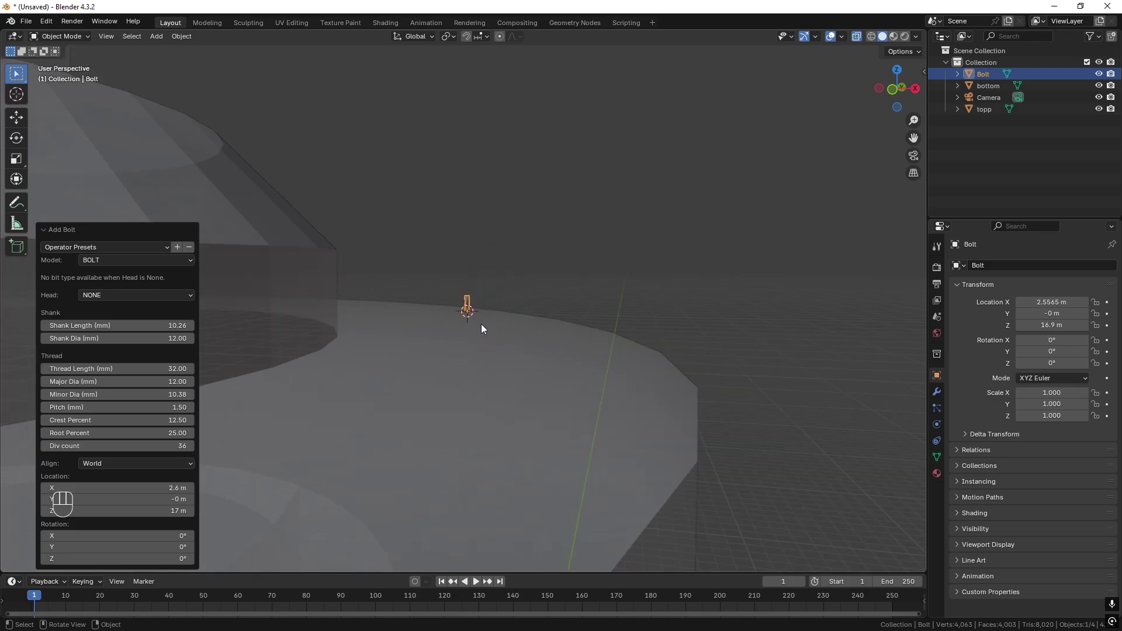
scroll(482, 324, "up", 2)
scroll(502, 312, "down", 5)
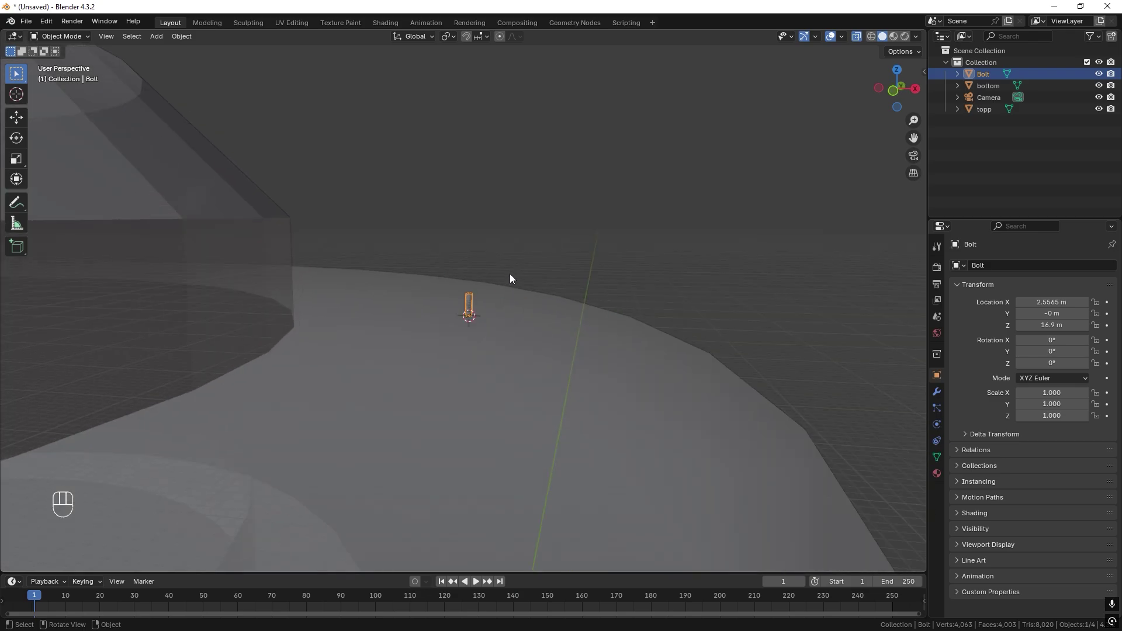
key("s")
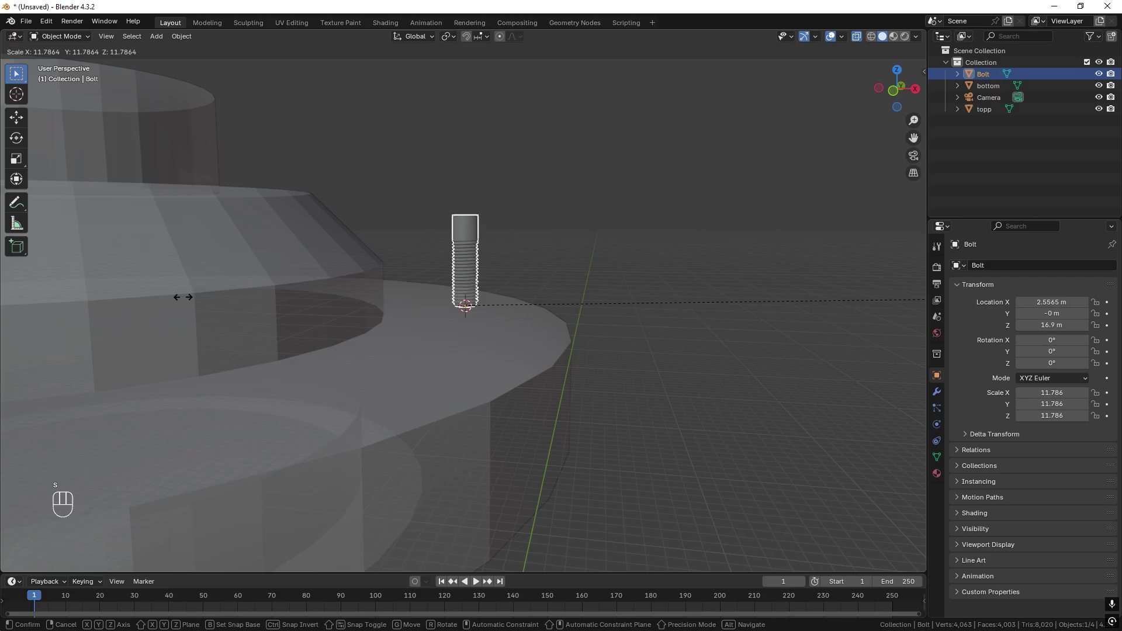
left_click(605, 286)
scroll(656, 239, "down", 3)
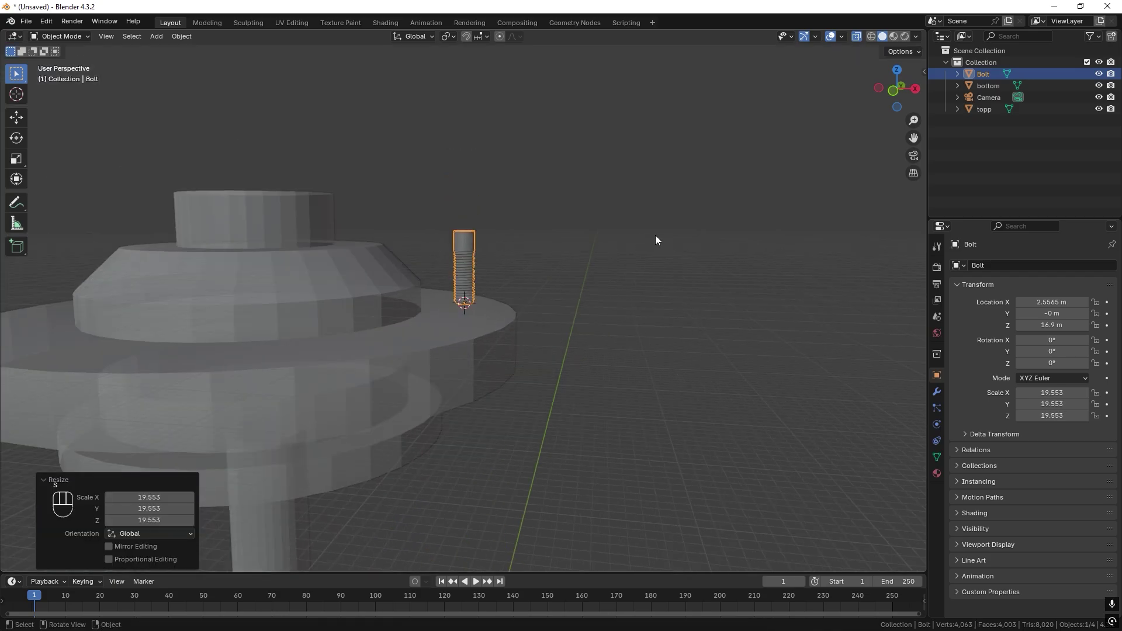
- Rotate the bolt 180° about the global Y axis in front view so its threaded end points up
left_click(894, 92)
key("ctrl+z")
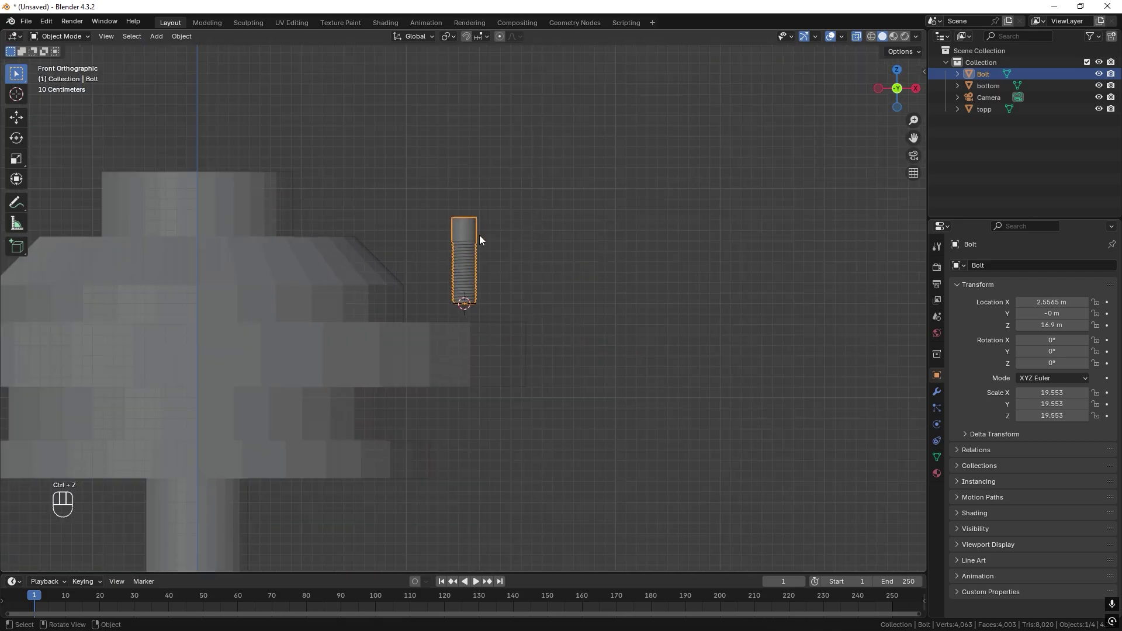
key("r")
type("y")
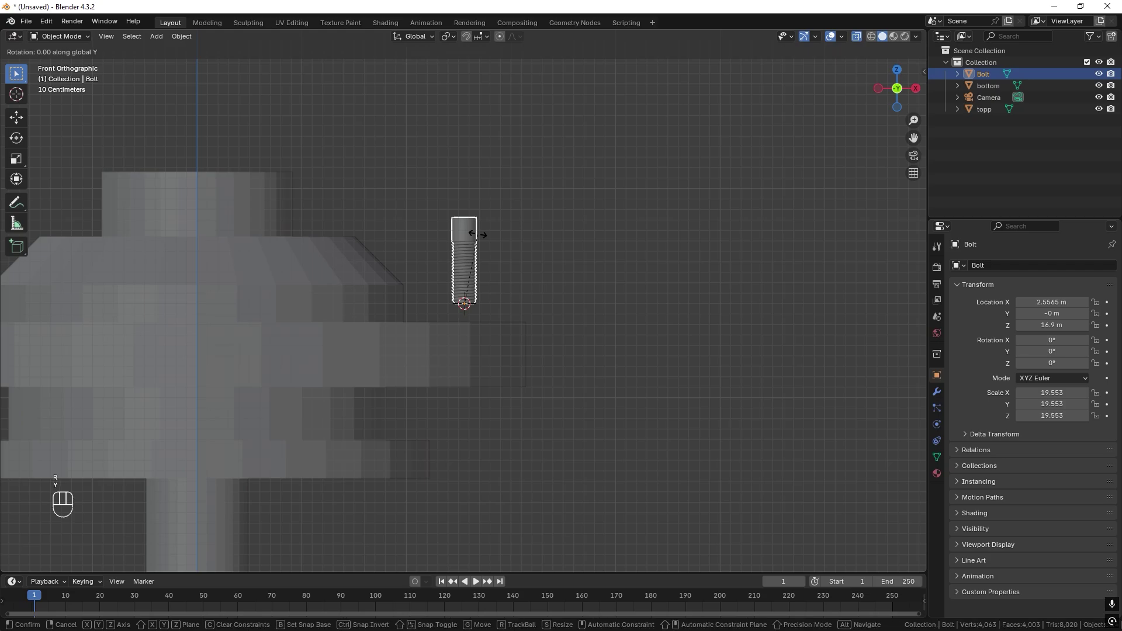
type("180")
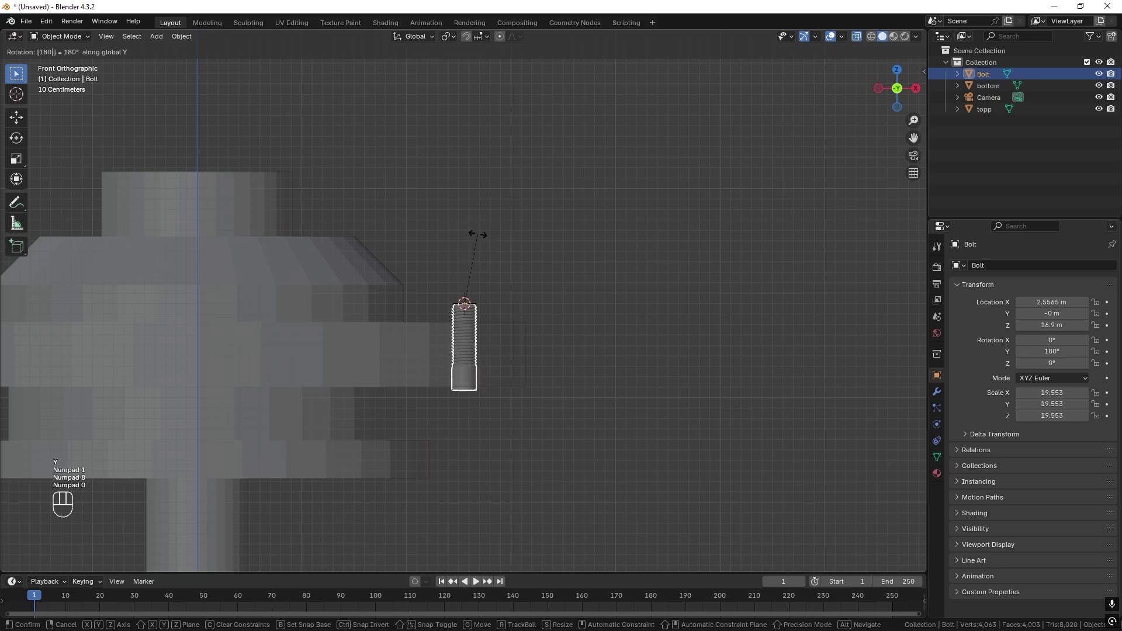
key("KP_Enter")
- Move the bolt up about 0.6 m along Z so its thread stands above the disc's upper surface
key("g")
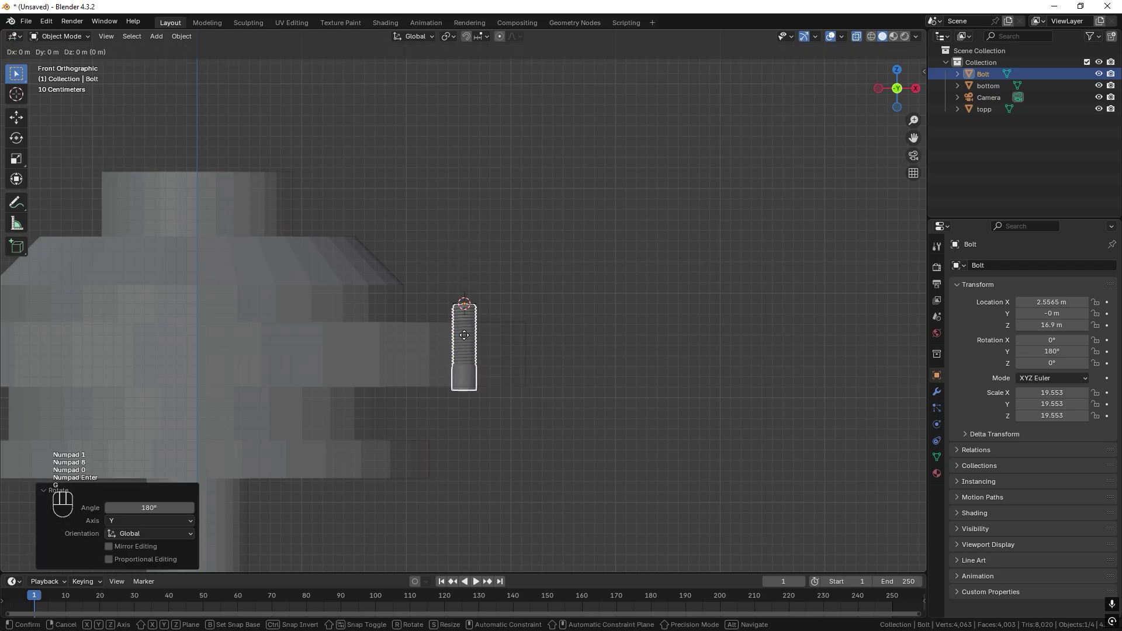
key("z")
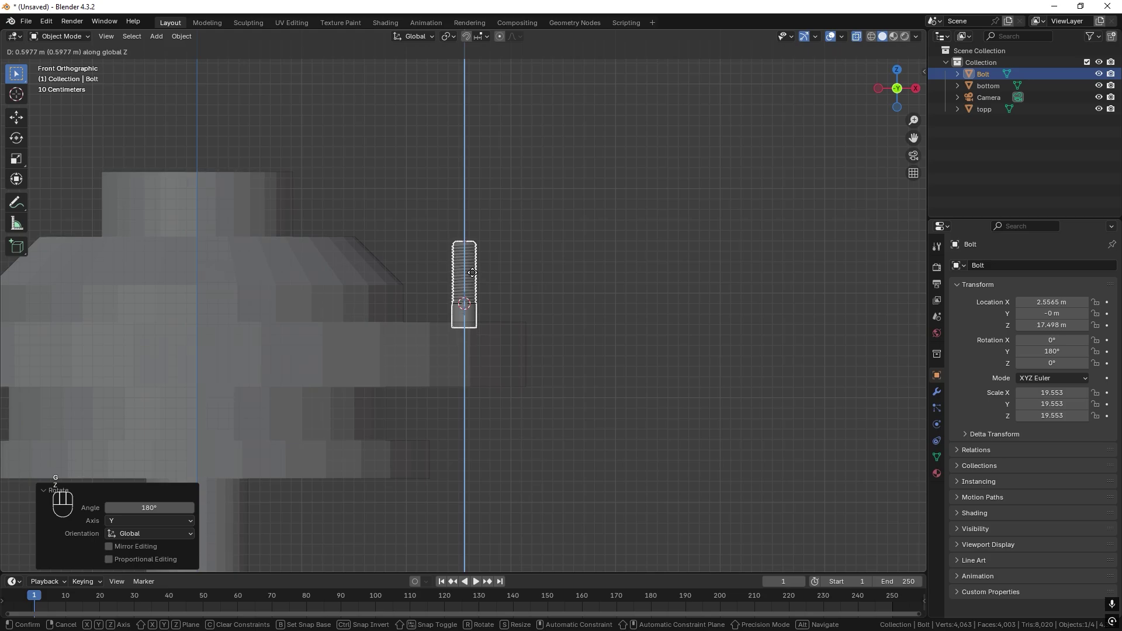
left_click(479, 269)
key("Tab")
middle_click_drag(479, 269, 519, 263)
key("Tab")
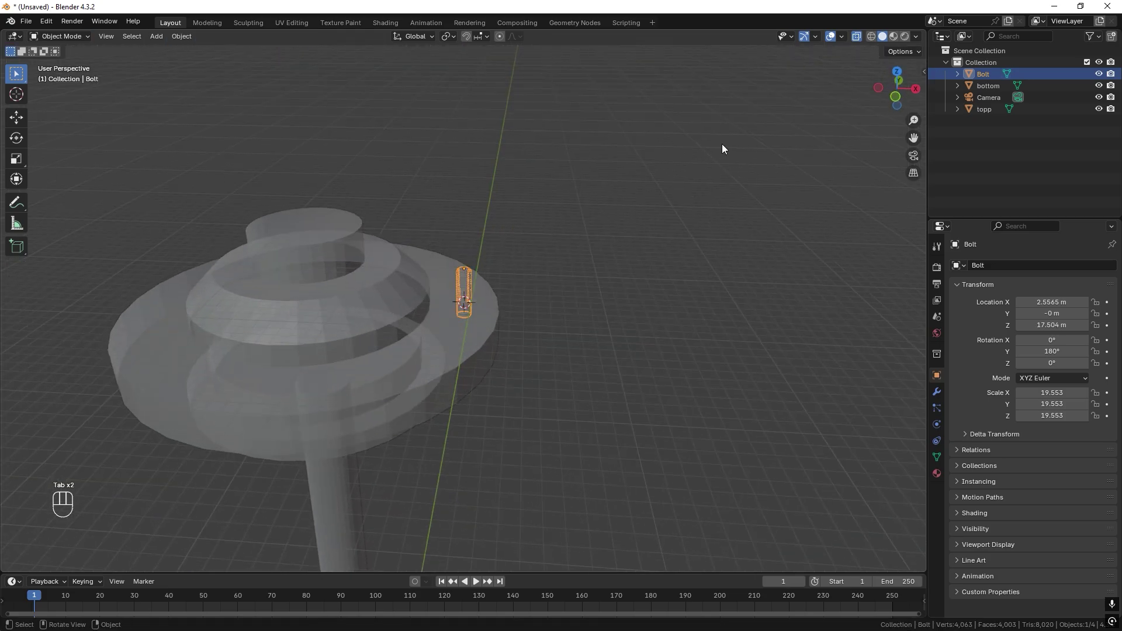
- Turn off X-ray and enlarge the bolt uniformly by a factor of about 1.617
left_click(856, 37)
left_click(549, 353)
middle_click_drag(549, 352, 490, 316)
left_click(473, 296)
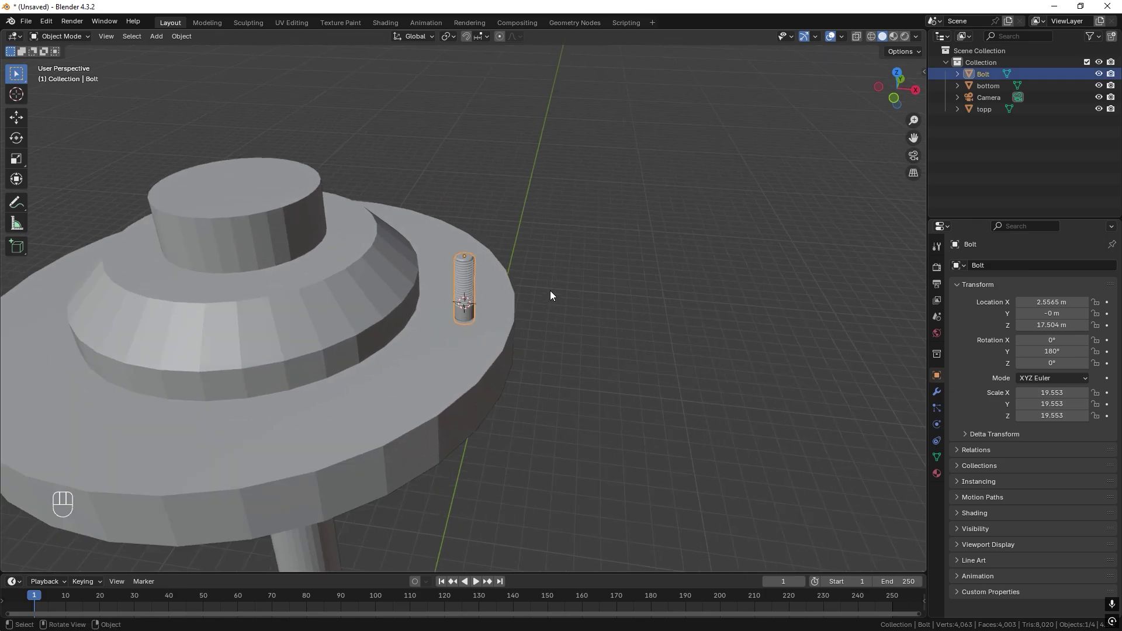
key("s")
left_click(643, 353)
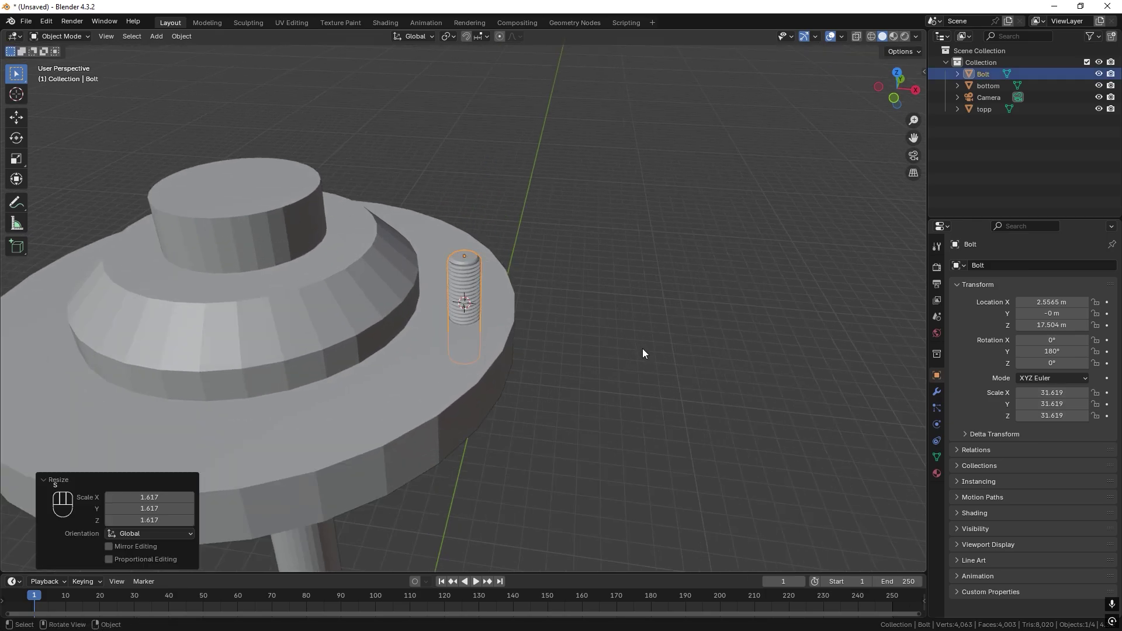
- Move the bolt up about 0.49 m along Z so it stands on the disc's upper surface, and deselect it
key("g")
key("z")
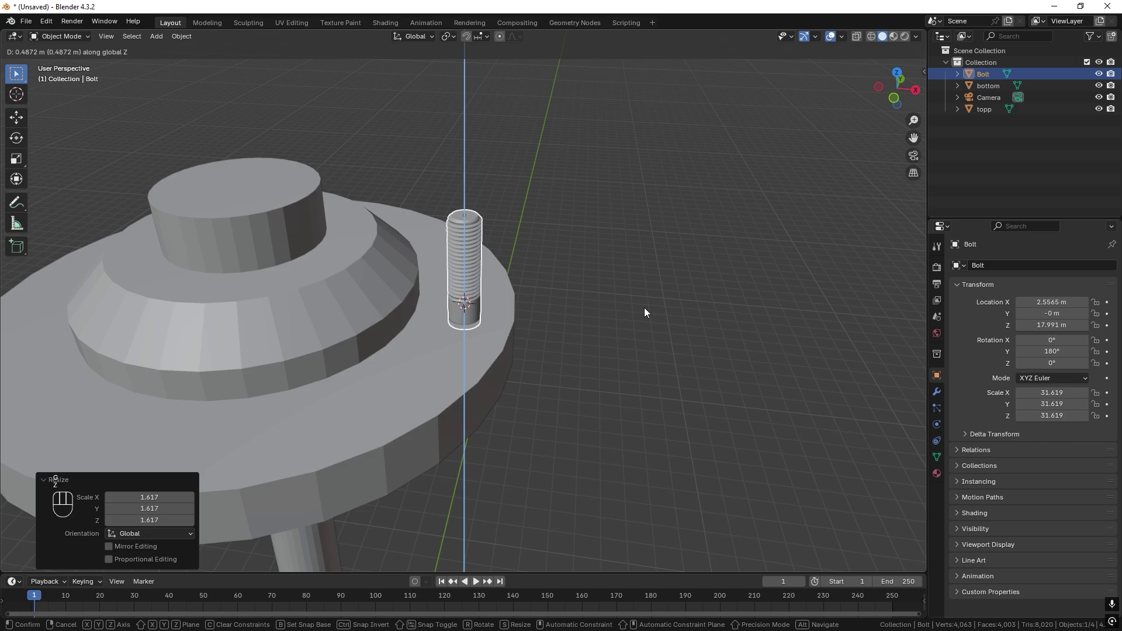
left_click(644, 307)
left_click(646, 335)
scroll(592, 286, "down", 5)
scroll(528, 306, "up", 2)
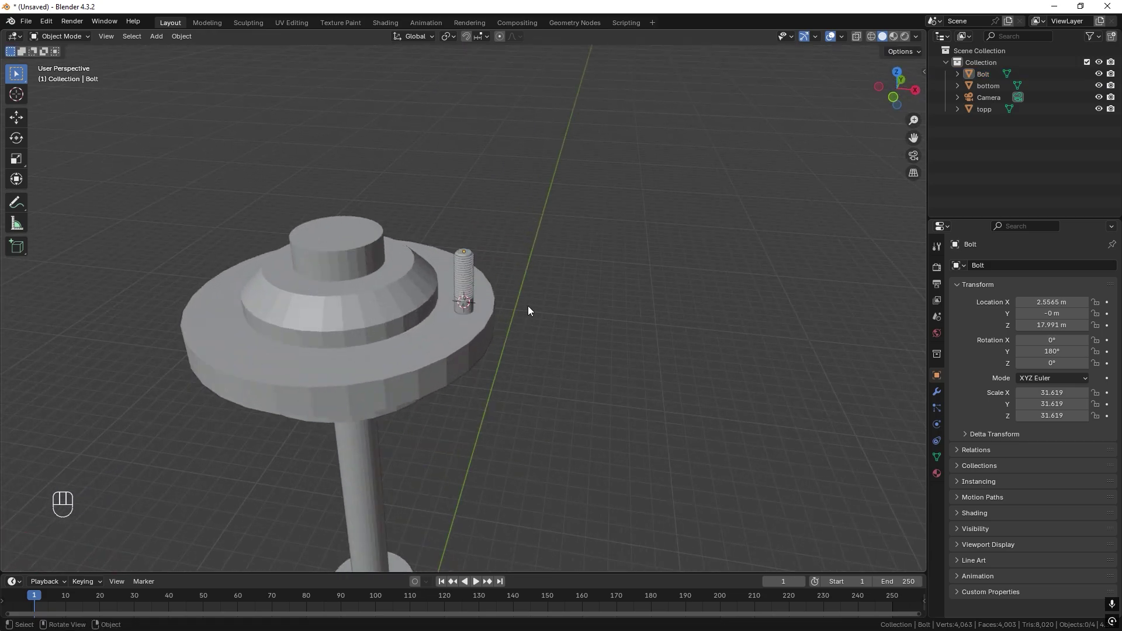
- Add a Mirror modifier on the X axis to the bolt, with topp as the mirror object
scroll(531, 307, "down", 2)
middle_click_drag(595, 343, 591, 349)
left_click(937, 391)
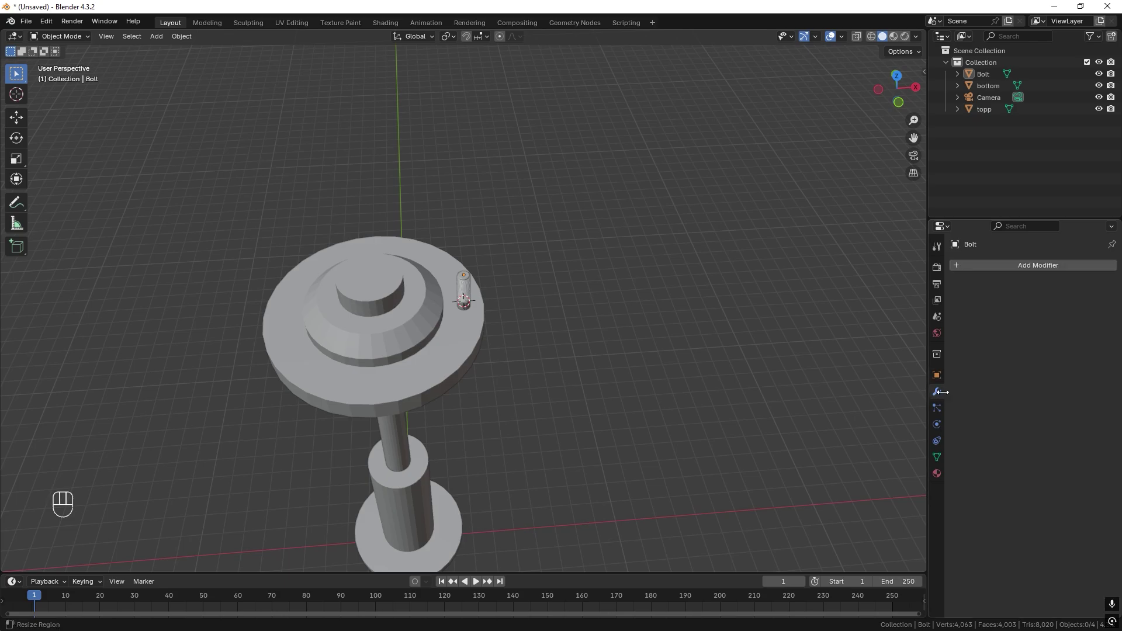
left_click(1030, 266)
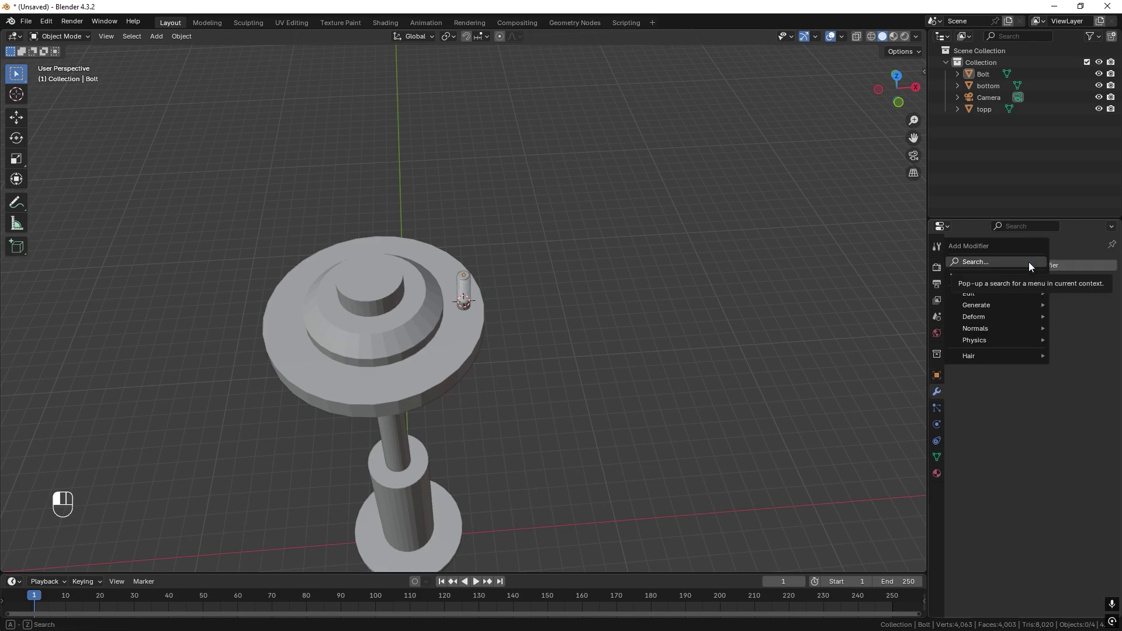
left_click(1029, 262)
left_click(929, 283)
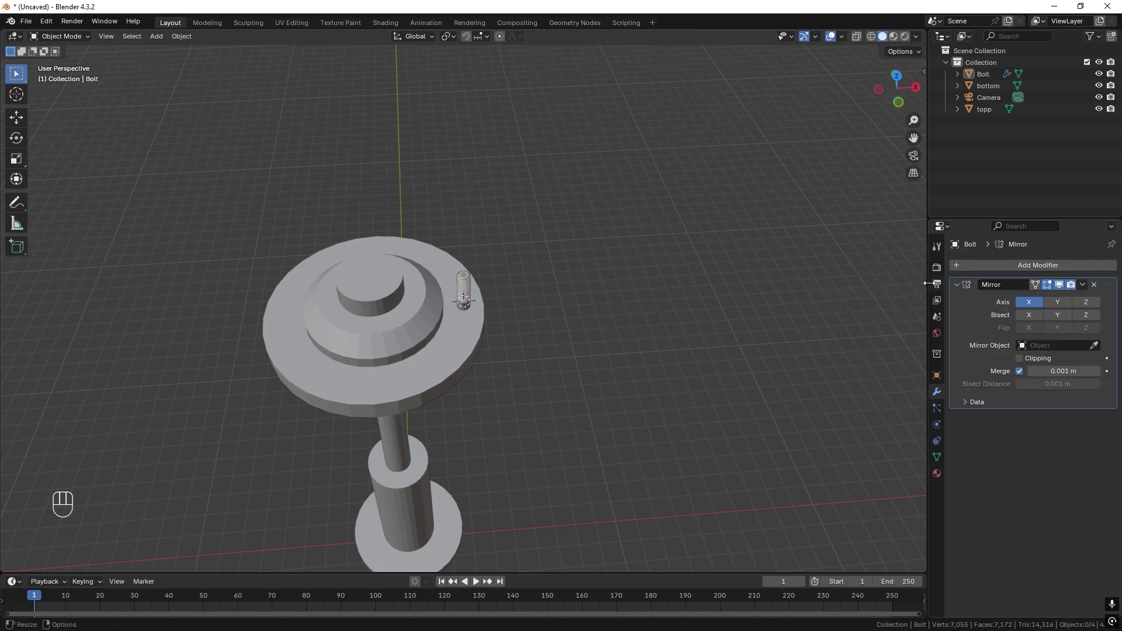
left_click(1095, 346)
left_click(412, 337)
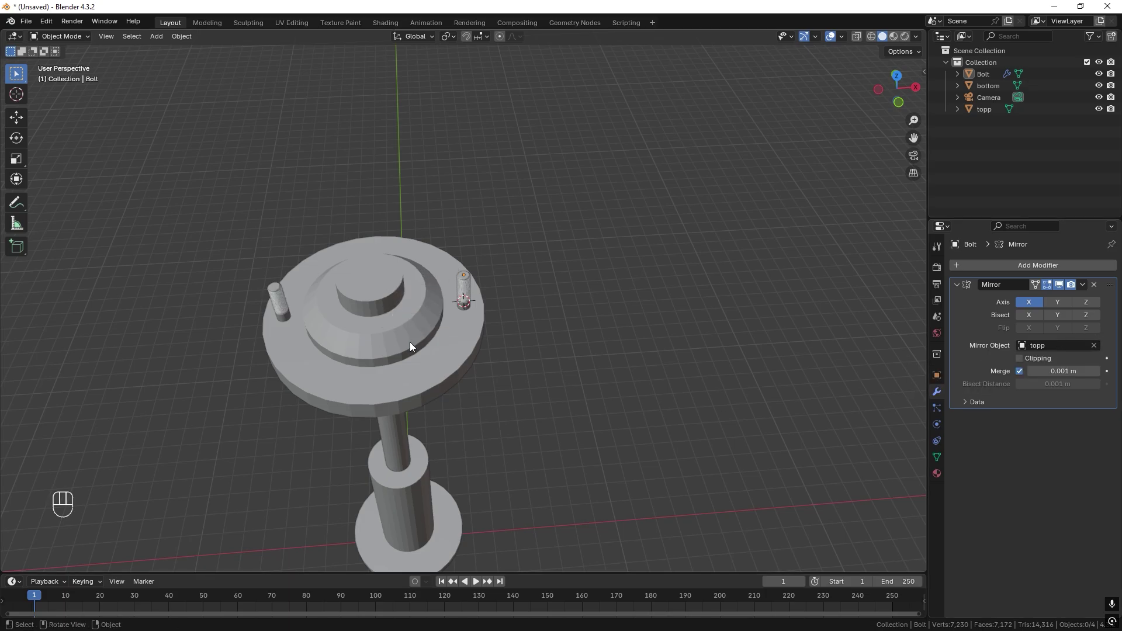
- Apply the bolt's Mirror modifier and set the origin of the stud pair to its center of mass (surface)
middle_click_drag(409, 342, 499, 359)
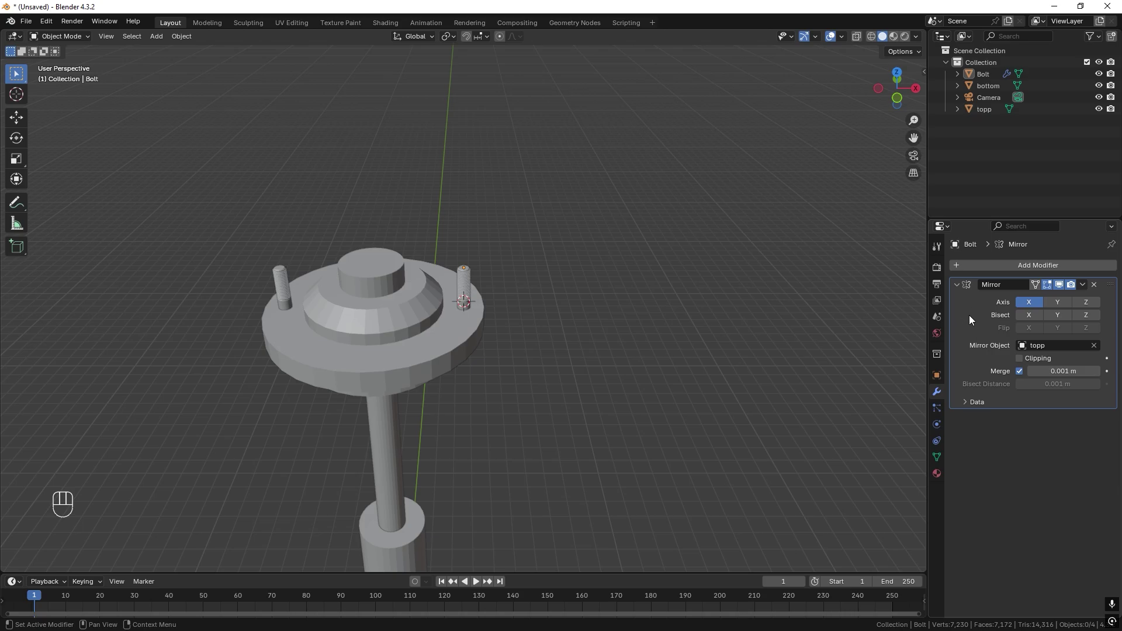
key("ctrl+a")
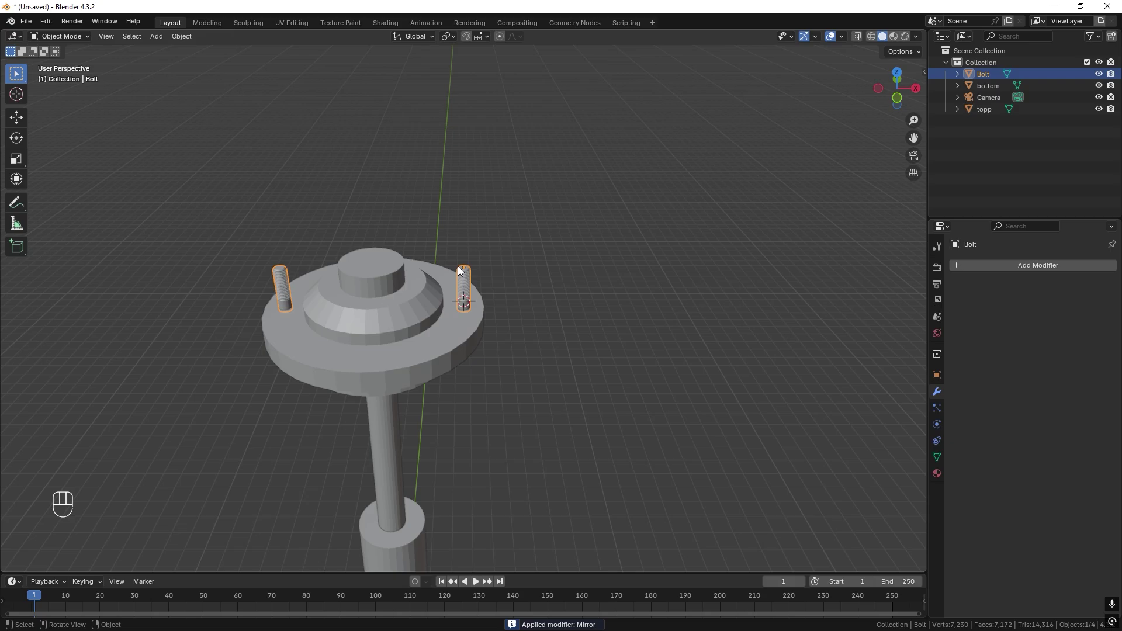
left_click(182, 37)
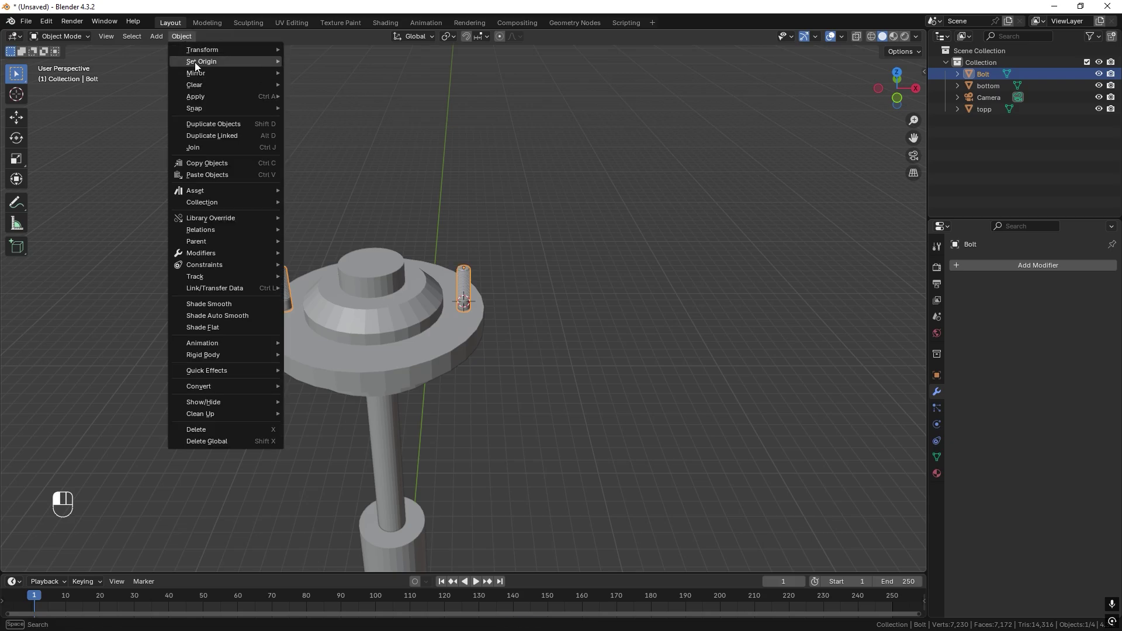
mouse_move(195, 62)
left_click(355, 99)
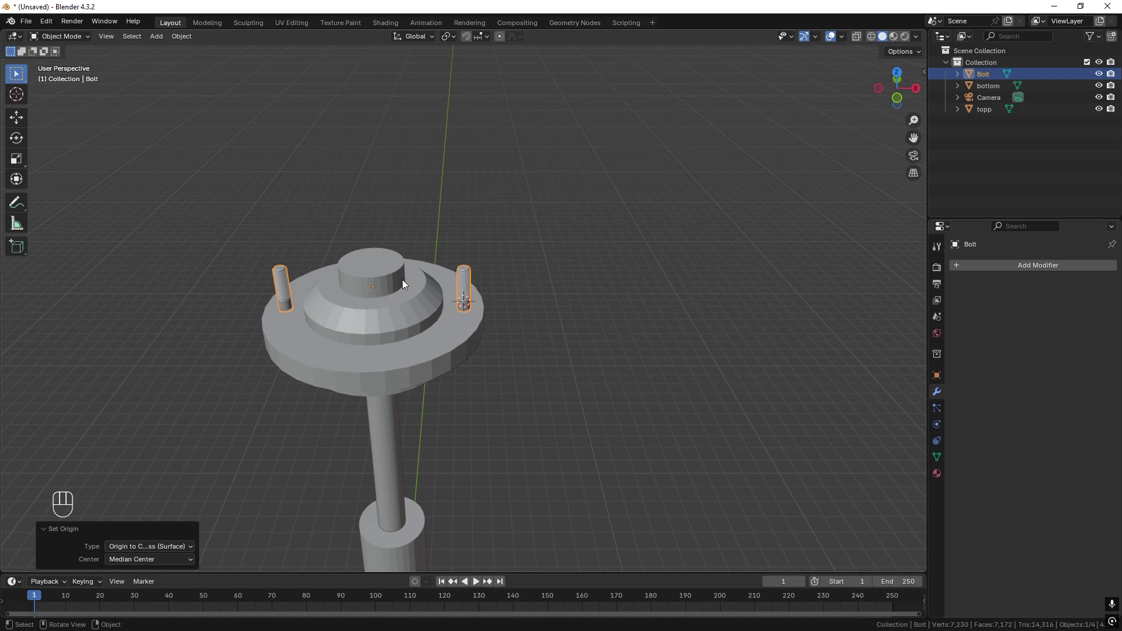
- Duplicate the stud pair in place and rotate the copy 90° about the global Z axis
key("shift+d")
right_click(509, 268)
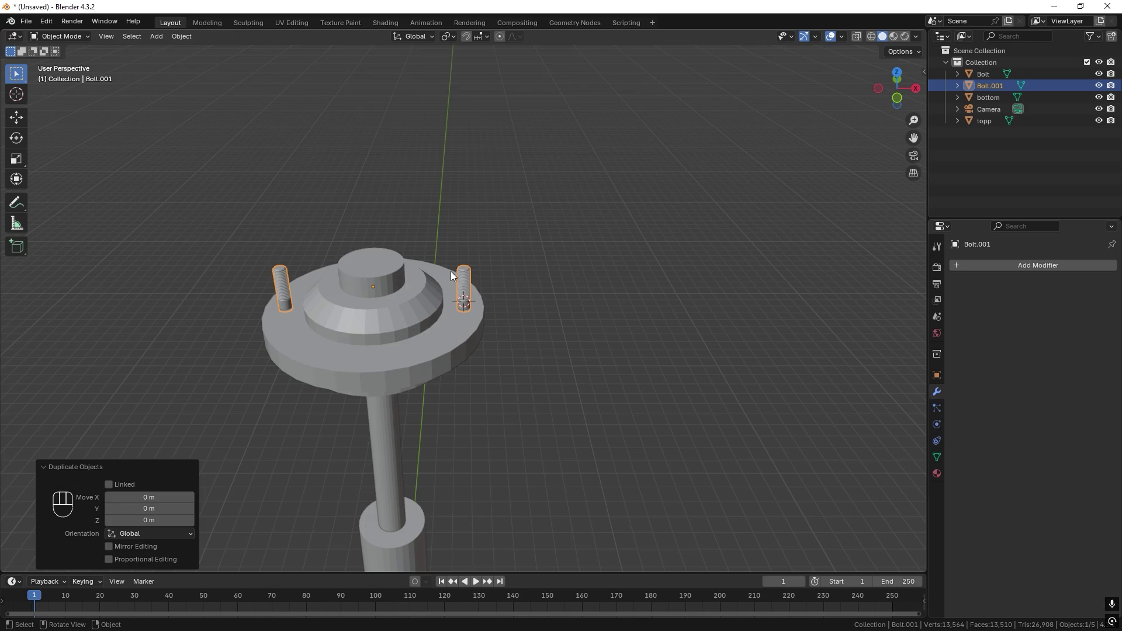
key("r")
key("z")
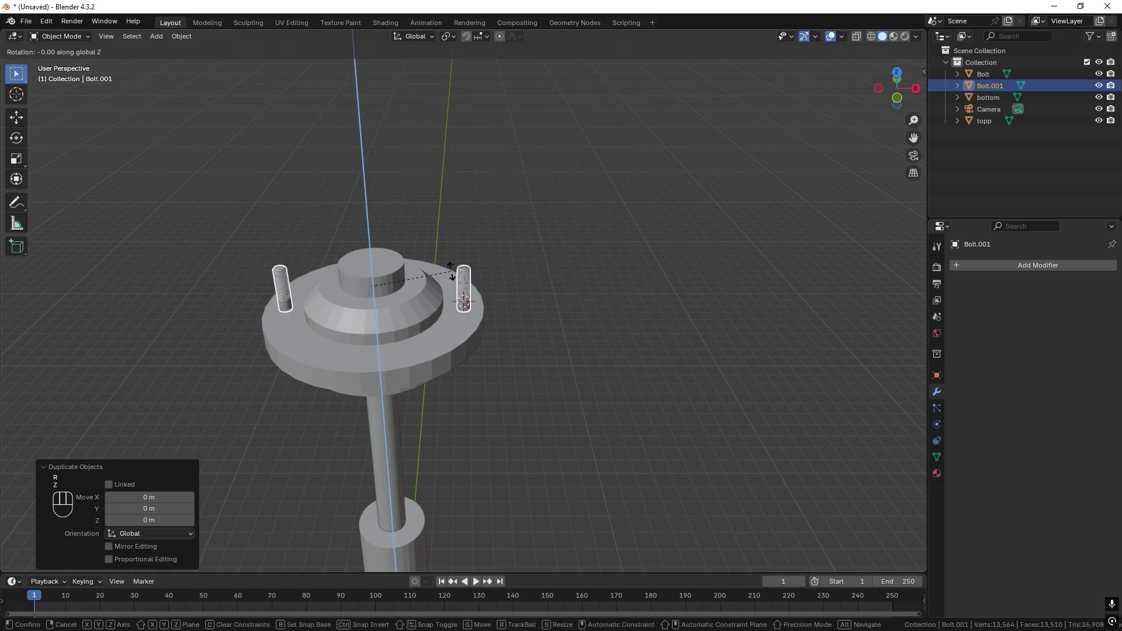
key("KP_9")
key("KP_0")
key("KP_Enter")
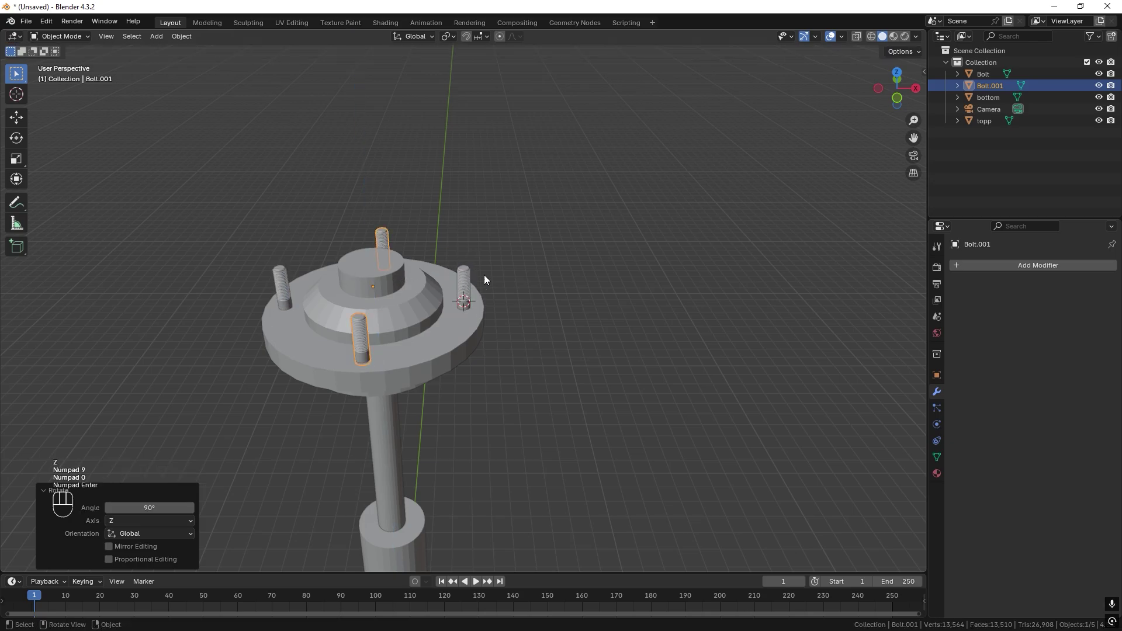
- Join both stud pairs into the topp object, keeping topp as the active object
scroll(484, 275, "down", 1)
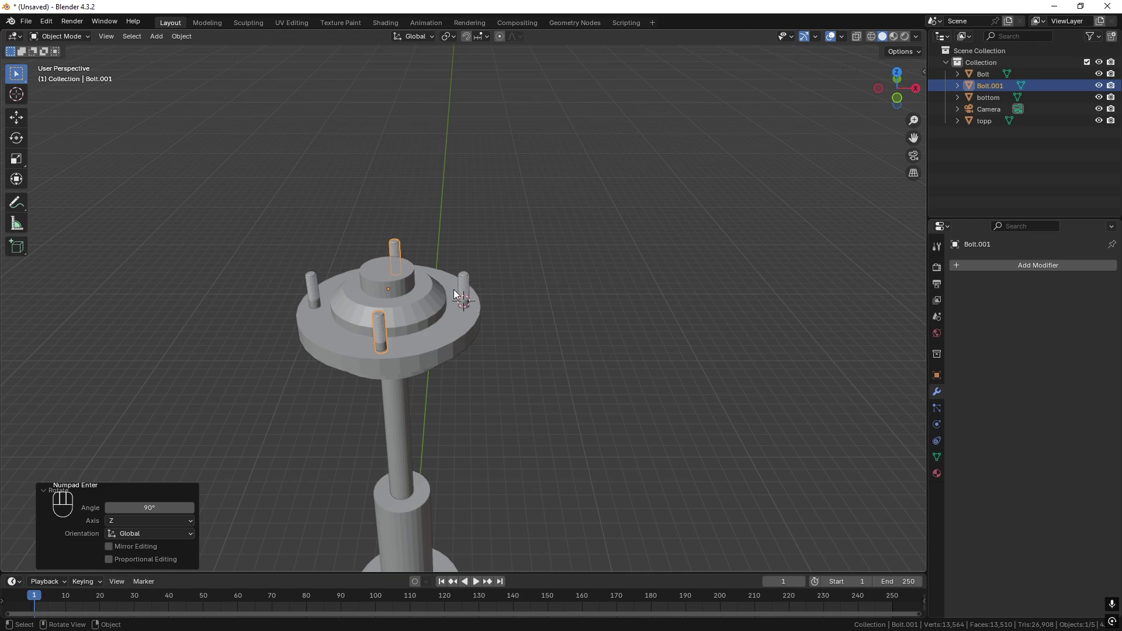
left_click(468, 284, "shift")
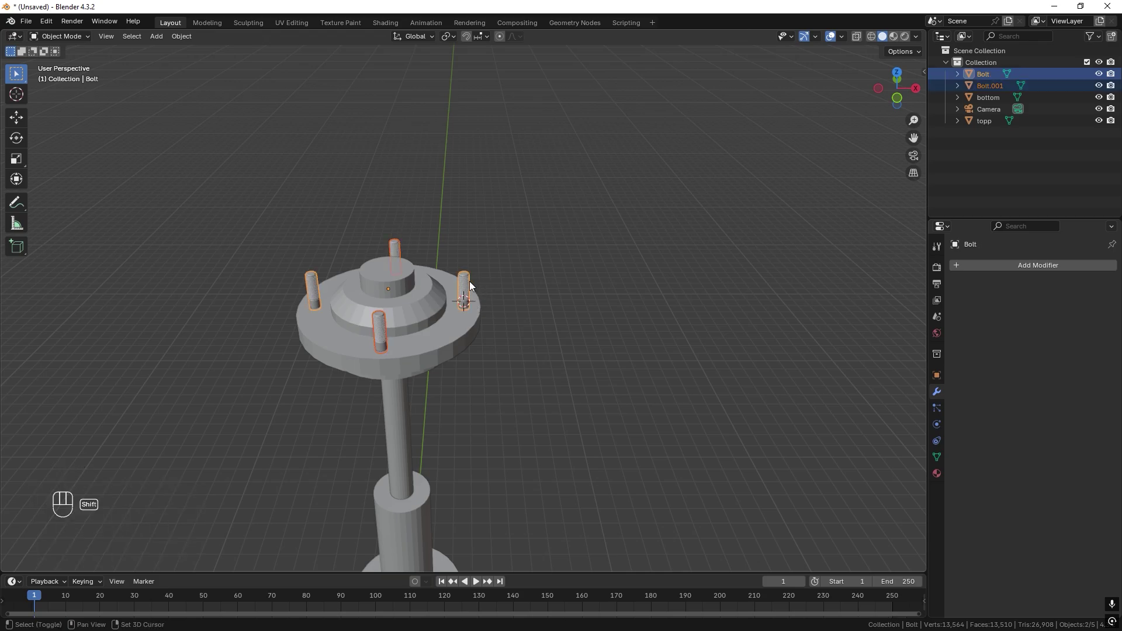
left_click(456, 334, "shift")
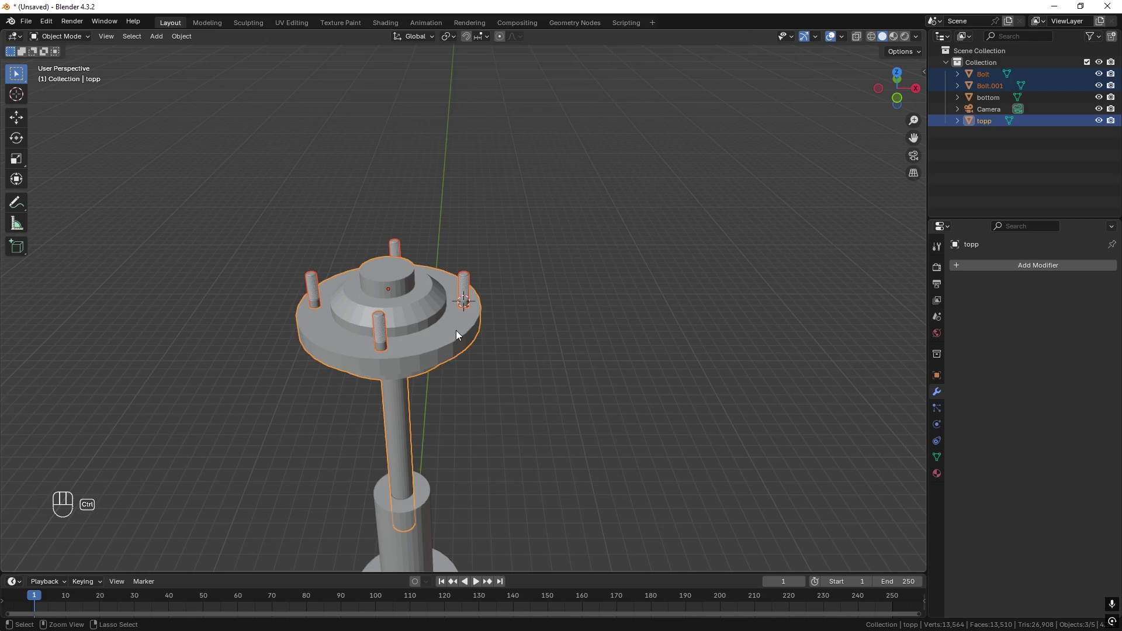
key("ctrl+j")
middle_click_drag(457, 330, 450, 258)
scroll(443, 282, "up", 5)
scroll(443, 291, "down", 2)
key("ctrl+z")
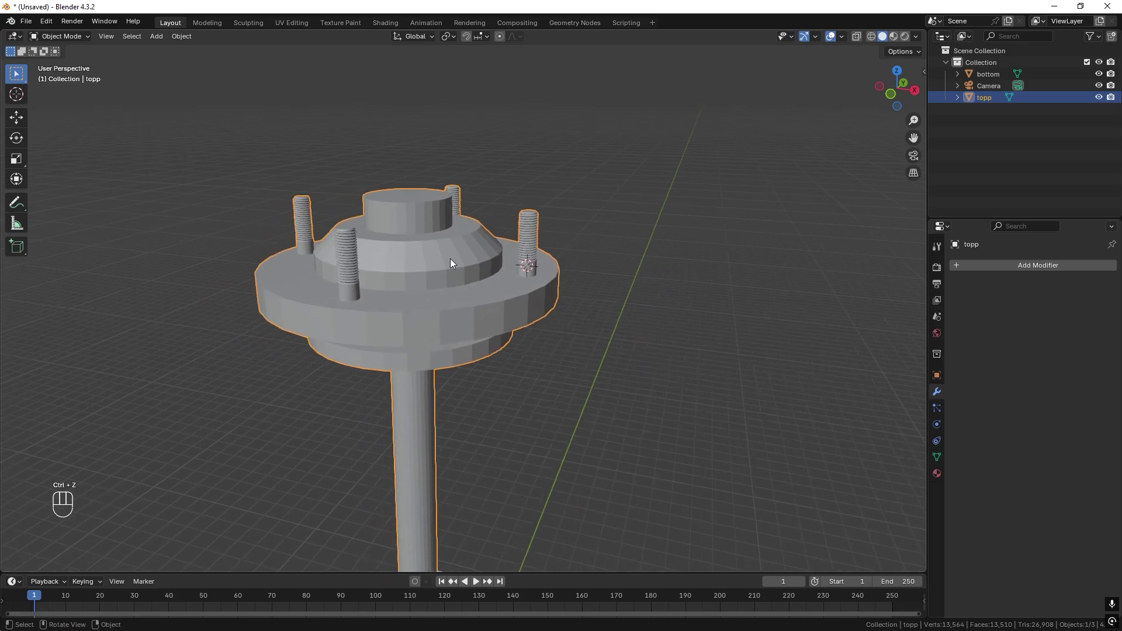
- Apply Shade Auto Smooth at 30° to topp and then to the bottom part
right_click(450, 263)
left_click(450, 263)
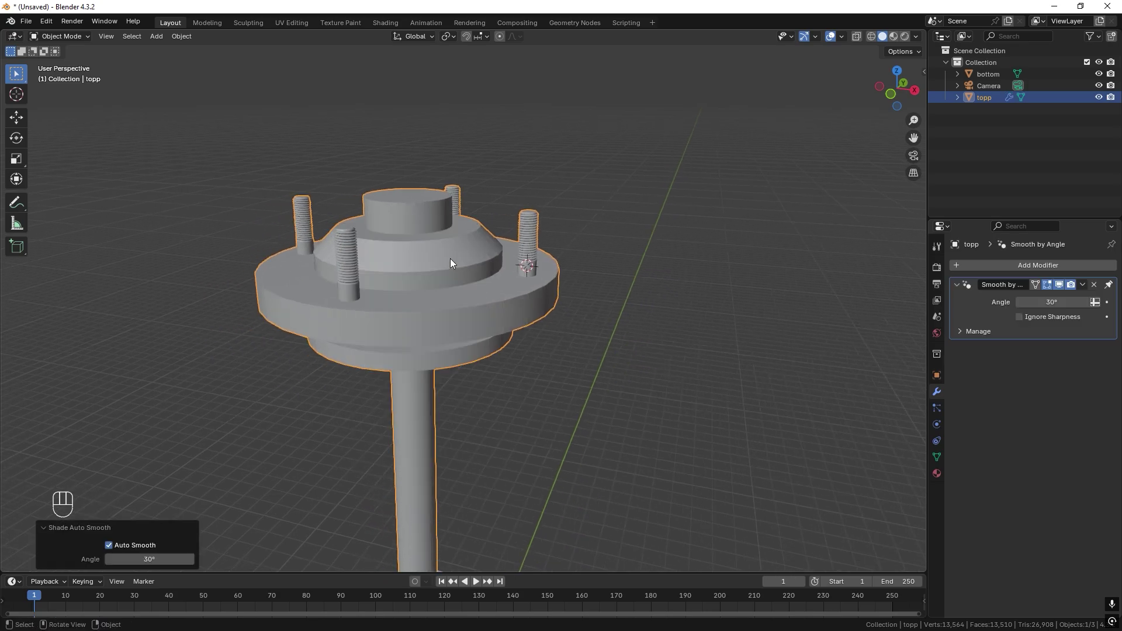
scroll(456, 261, "down", 3)
middle_click_drag(486, 390, 528, 256, "shift")
left_click(462, 409)
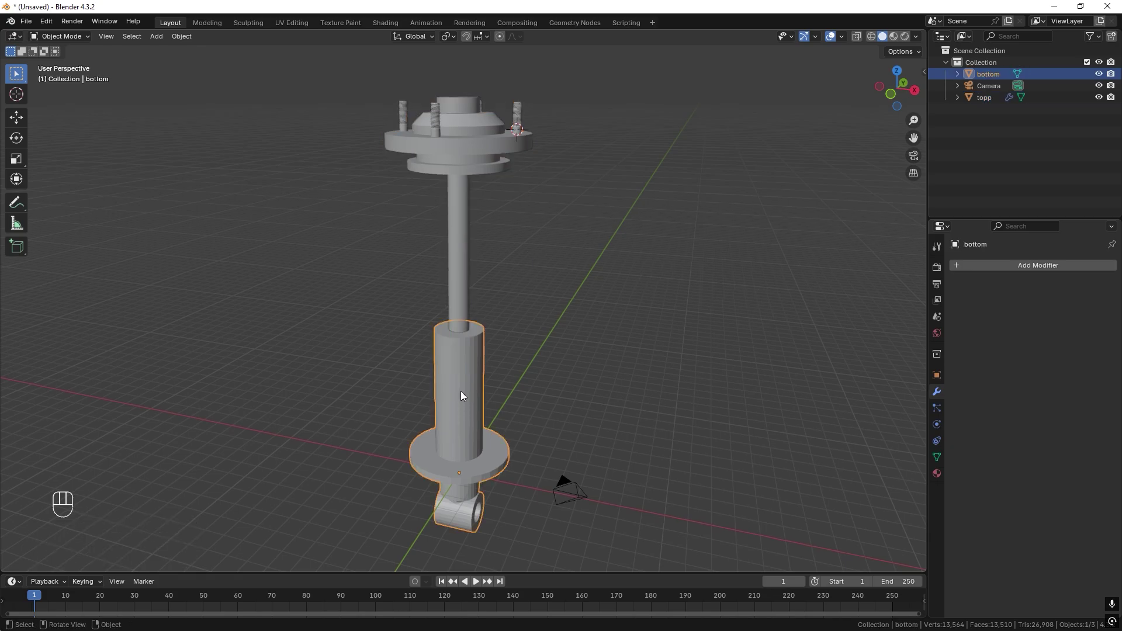
right_click(461, 391)
left_click(462, 389)
middle_click_drag(463, 391, 516, 242)
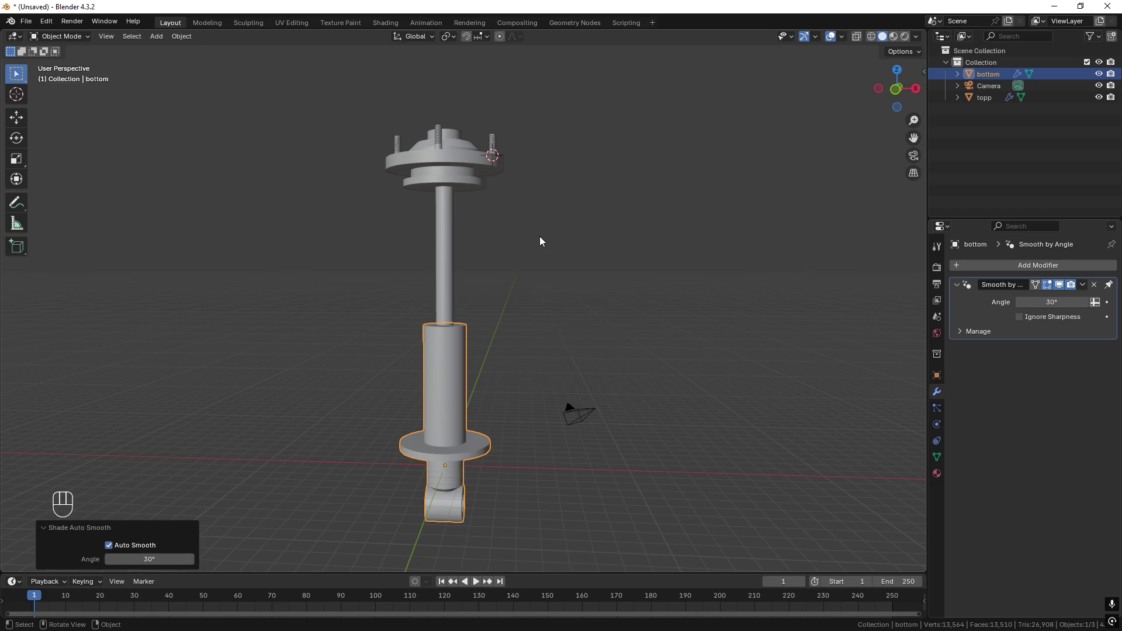
- Search the add-on preferences for "curve" to check that Extra Curve Objects is enabled, and close the preferences
left_click(45, 22)
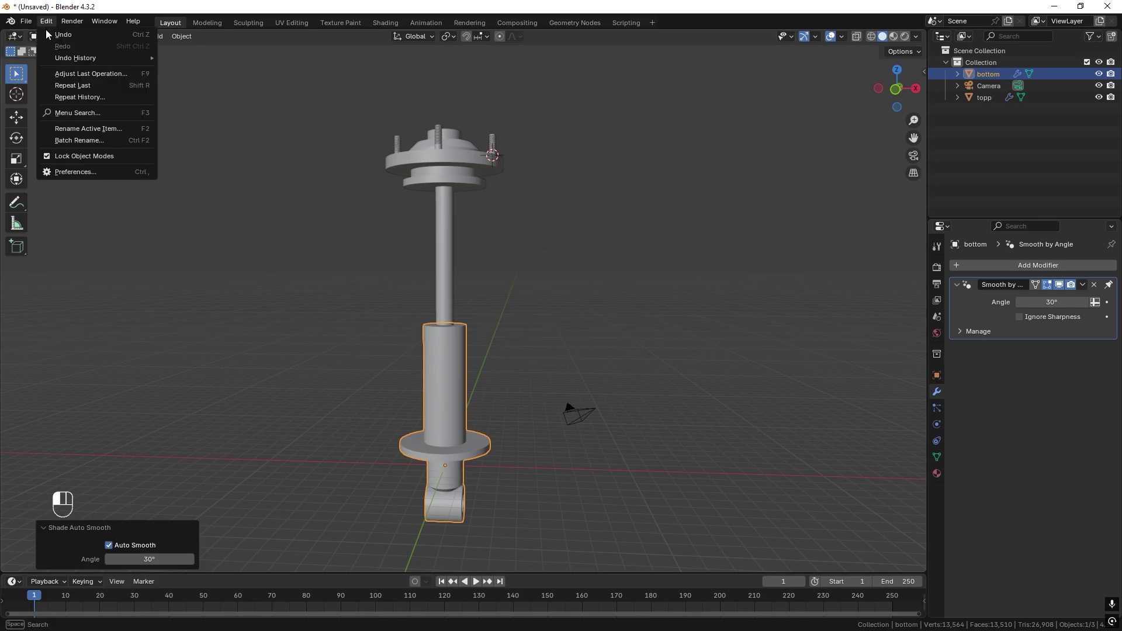
left_click(117, 176)
left_click(230, 34)
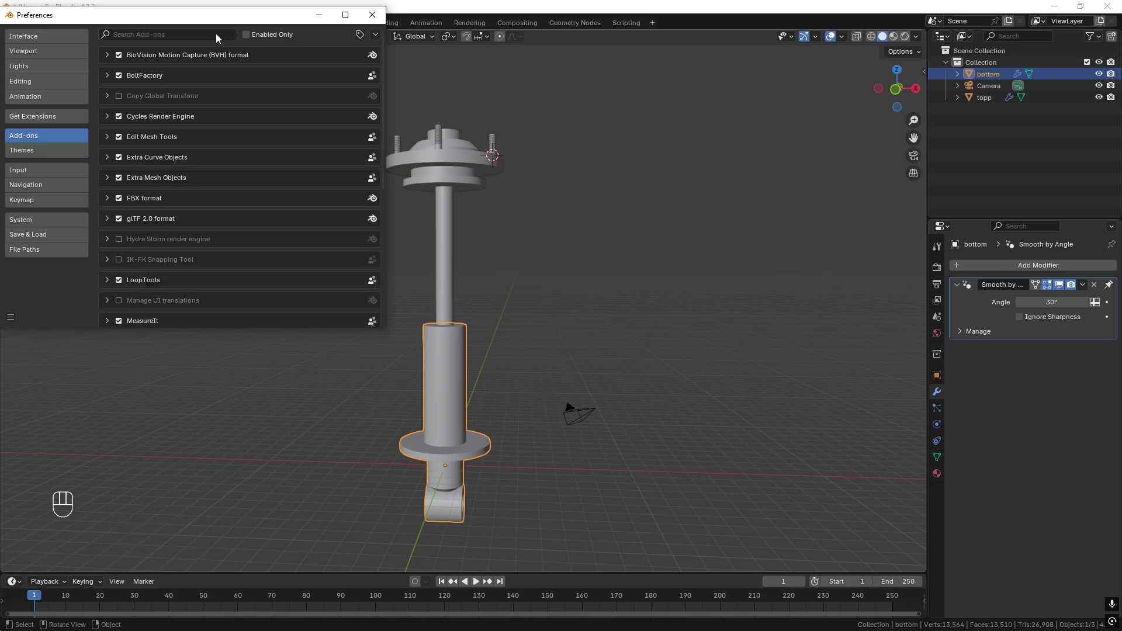
left_click(217, 34)
type("curve")
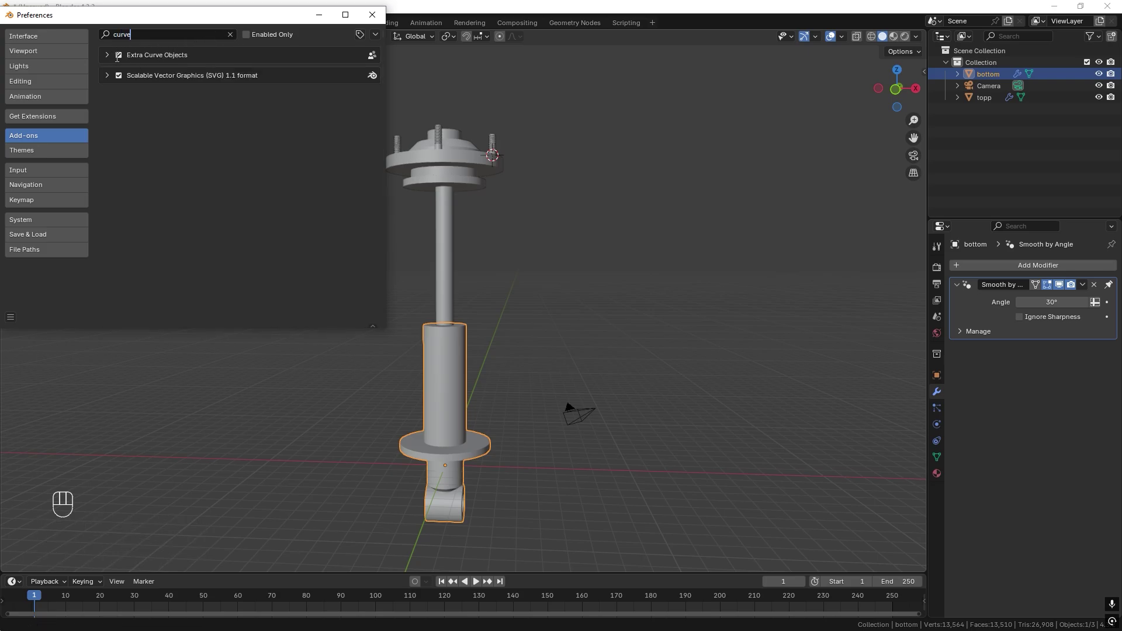
left_click(372, 15)
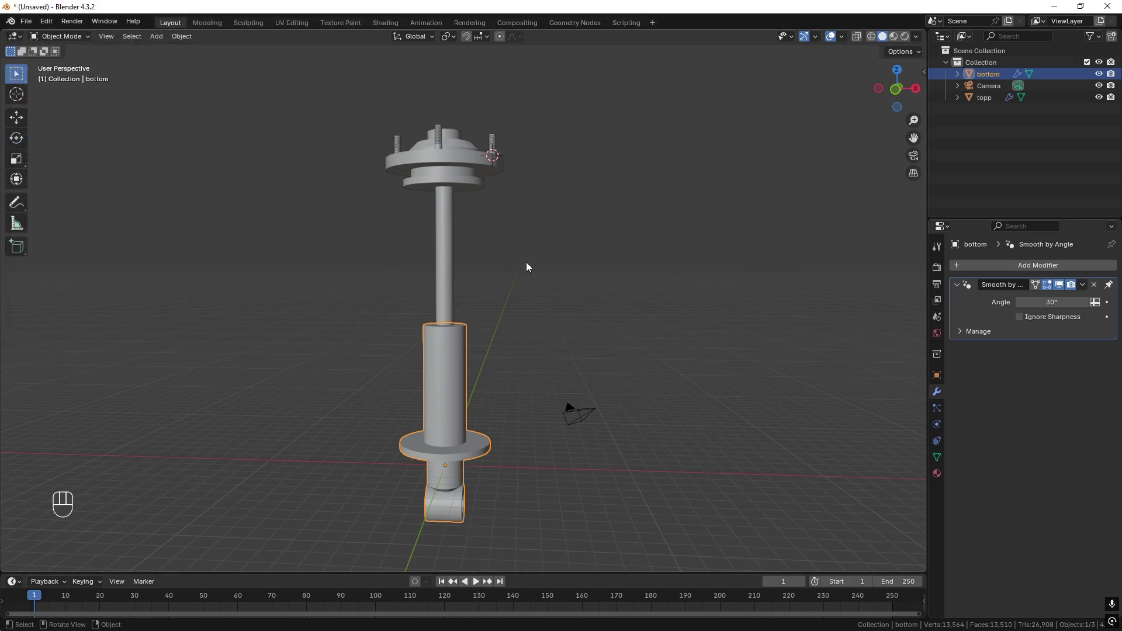
- Snap the 3D cursor to the center of the edge loop where the lower tube meets its flange, and return to Object Mode
middle_click_drag(526, 267, 498, 171)
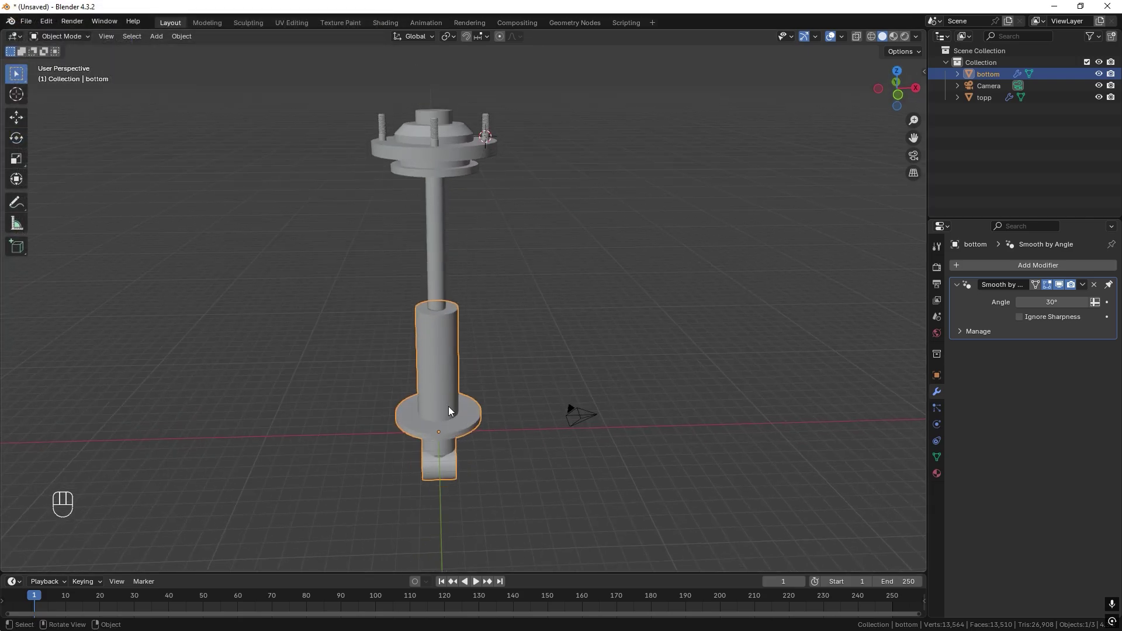
key("Tab")
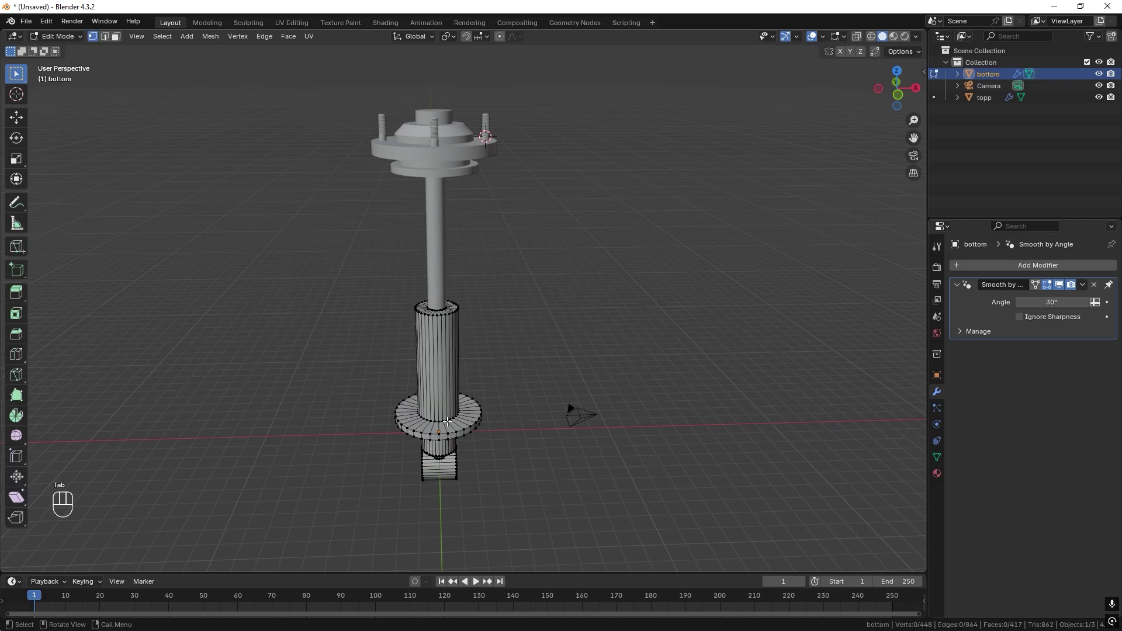
scroll(447, 420, "up", 2)
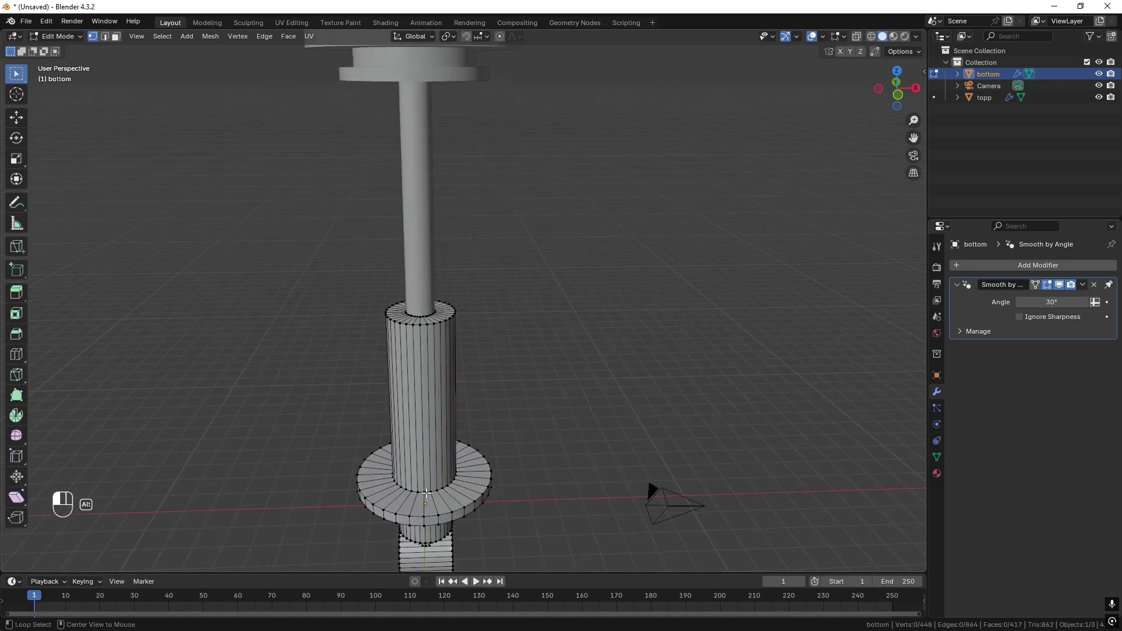
left_click(429, 493, "alt")
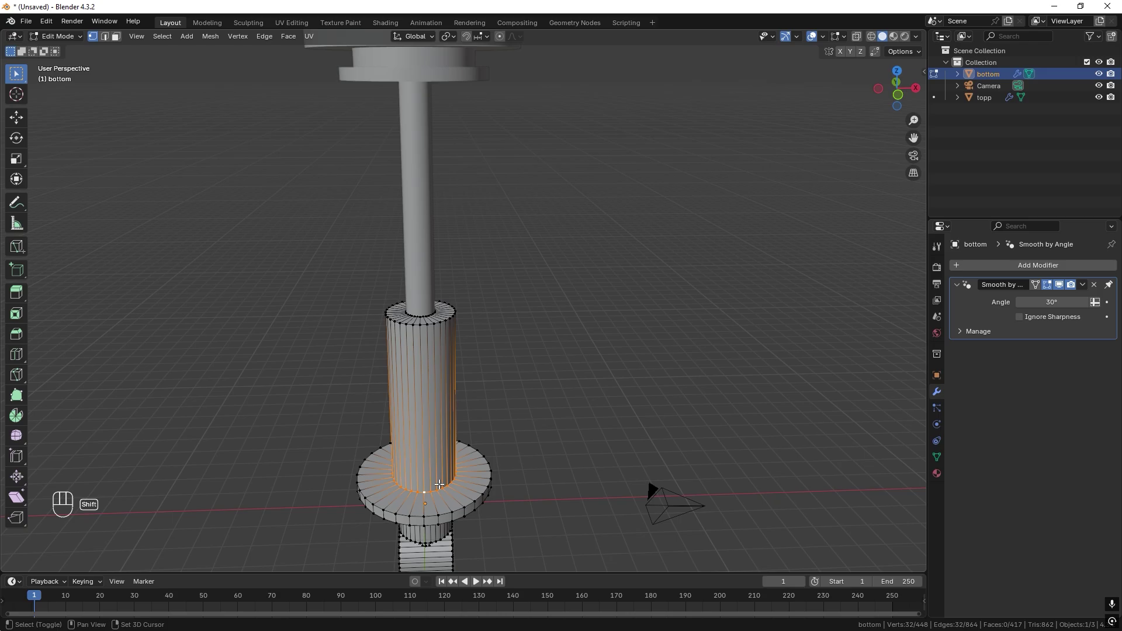
key("shift+s")
left_click(438, 551)
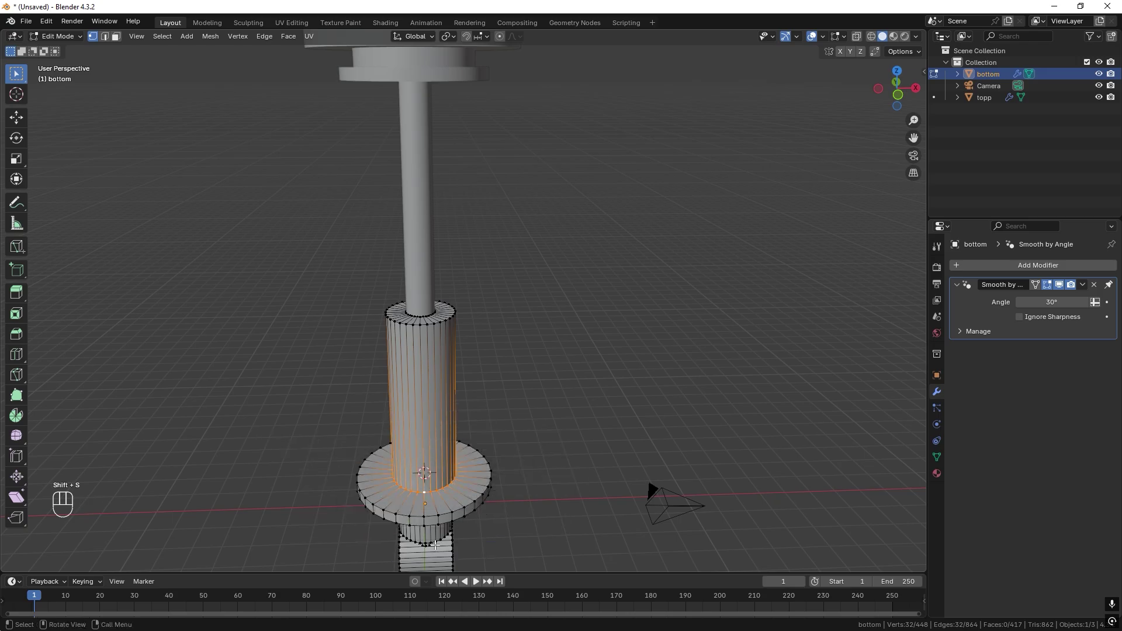
middle_click_drag(439, 551, 453, 395)
scroll(486, 415, "up", 2)
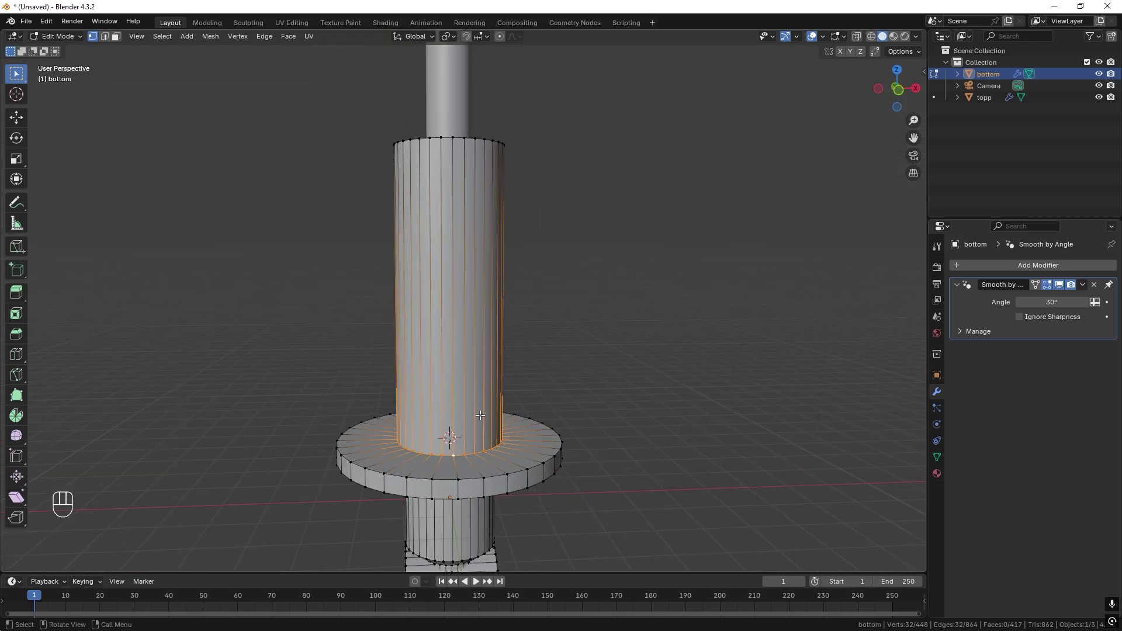
key("Tab")
- Add an Archemedean curve spiral at the 3D cursor and set its turns to 8
scroll(491, 413, "down", 3)
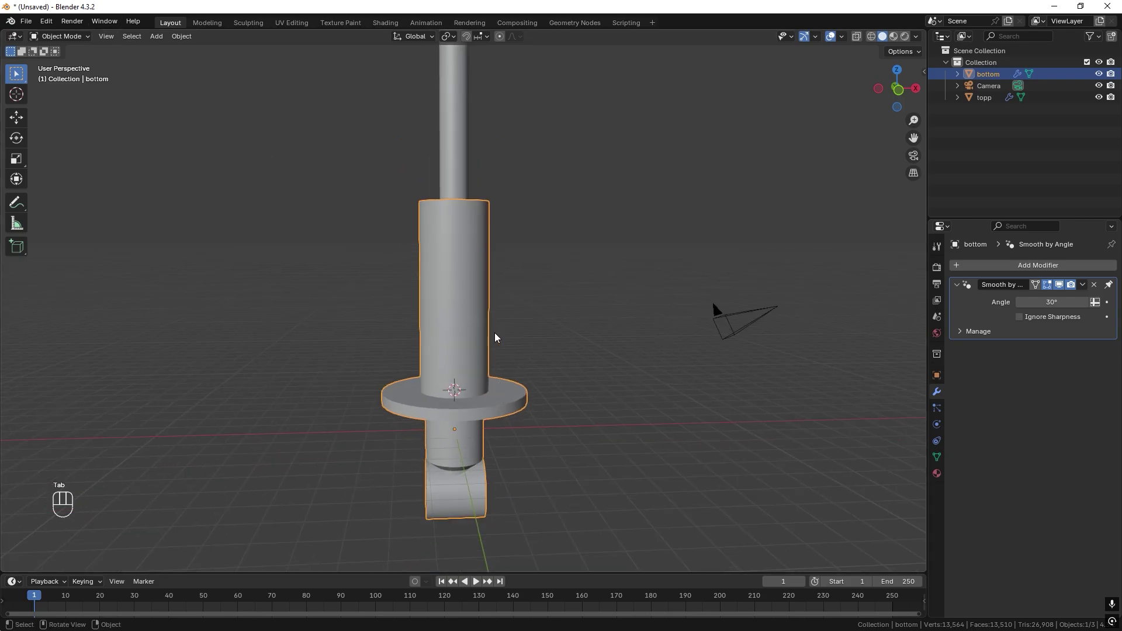
key("shift")
key("shift+a")
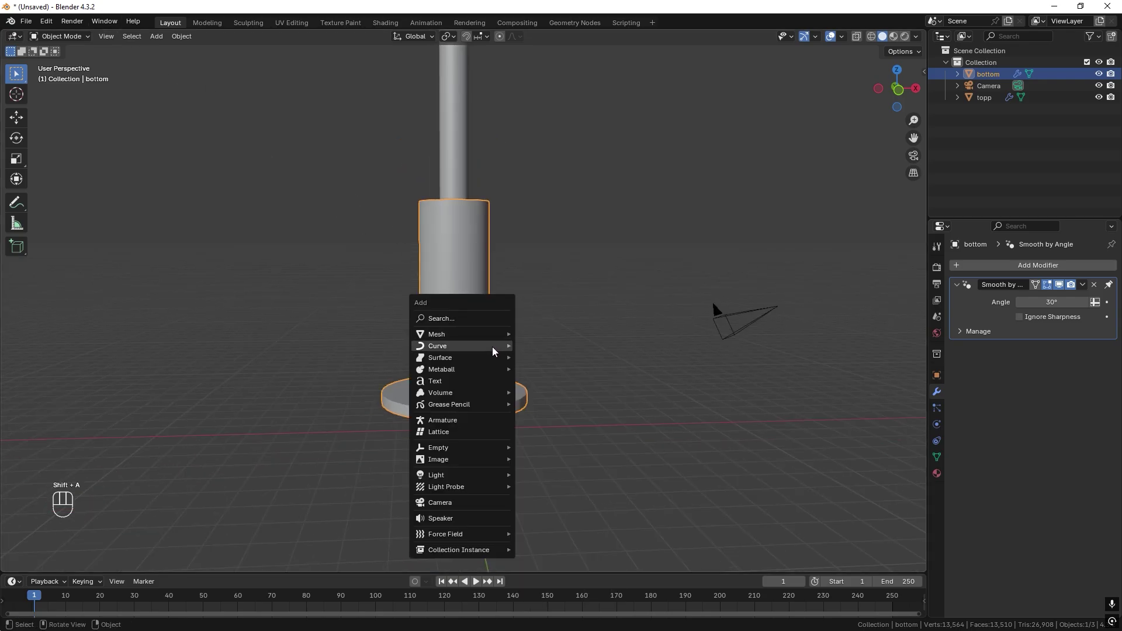
mouse_move(494, 346)
mouse_move(572, 276)
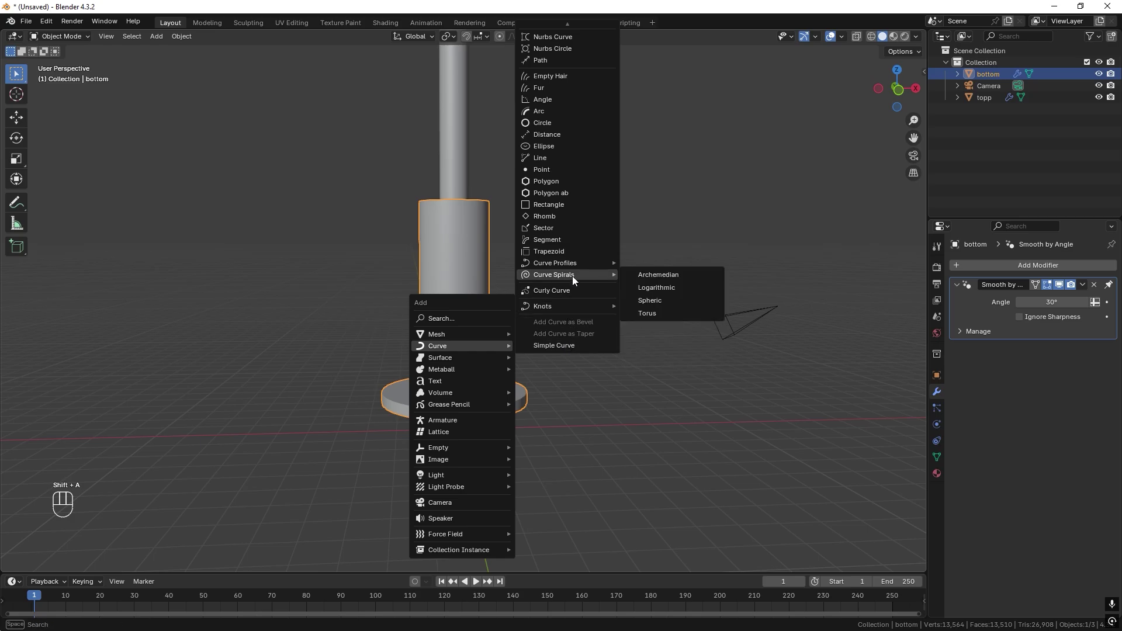
left_click(644, 275)
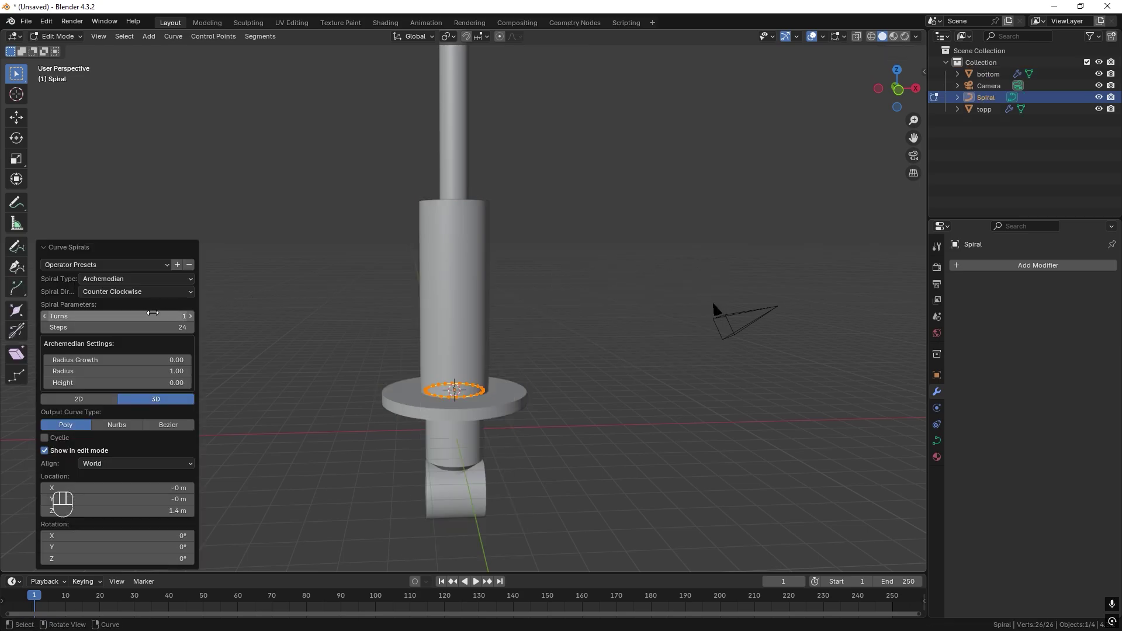
left_click_drag(153, 313, 192, 319)
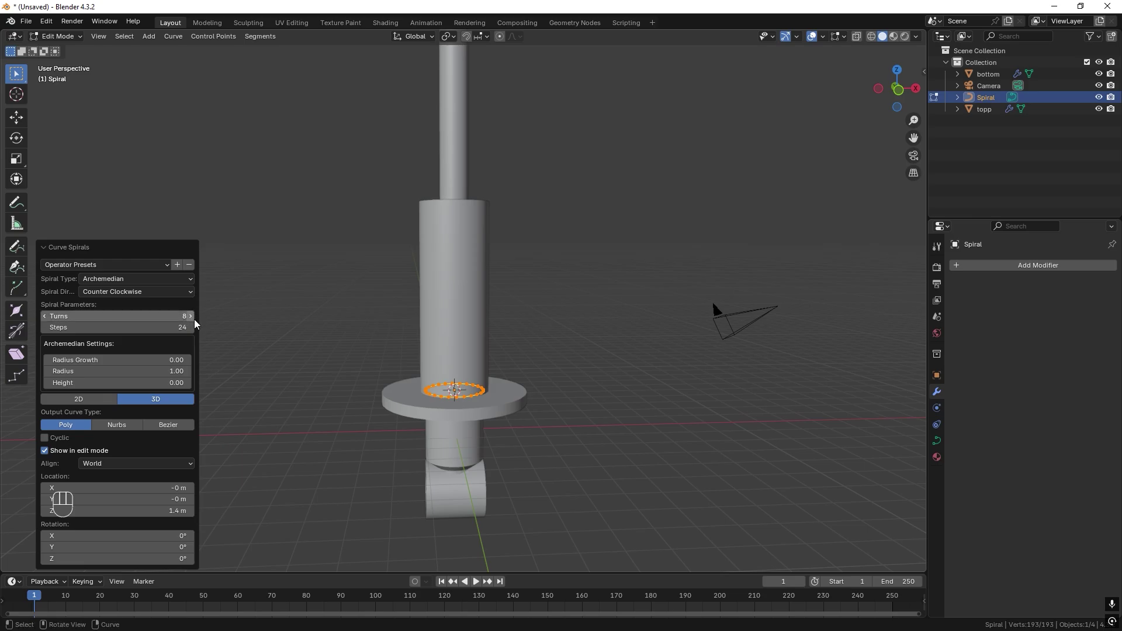
- Set the spiral's height to 1.83 and its radius to 1.66, and return to Object Mode
left_click_drag(174, 382, 155, 381)
scroll(350, 314, "down", 4)
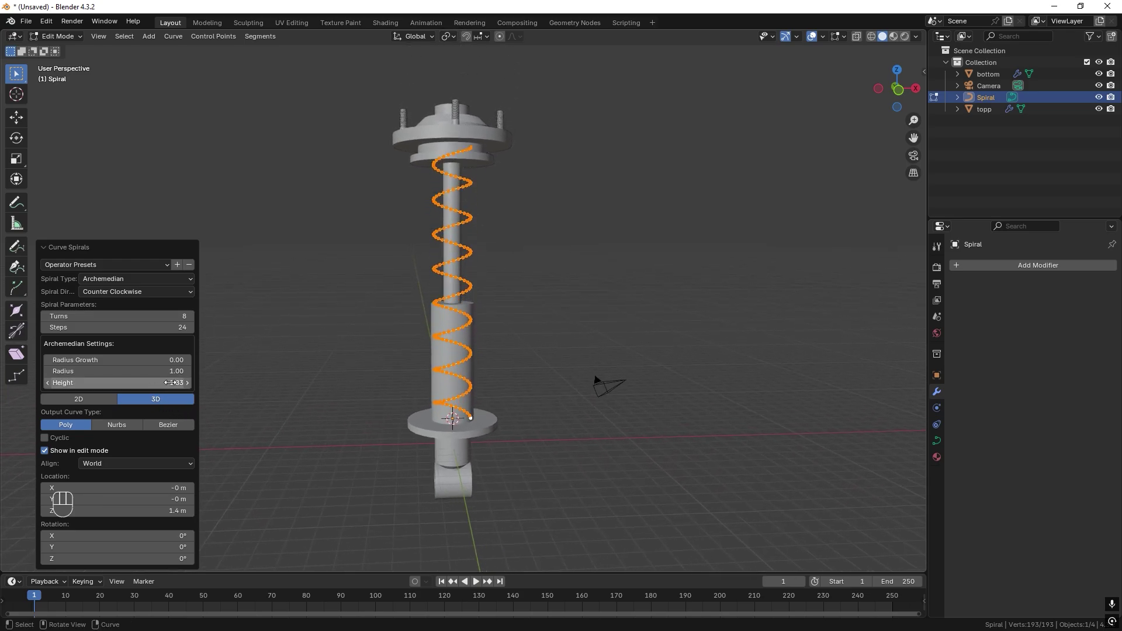
left_click(898, 90)
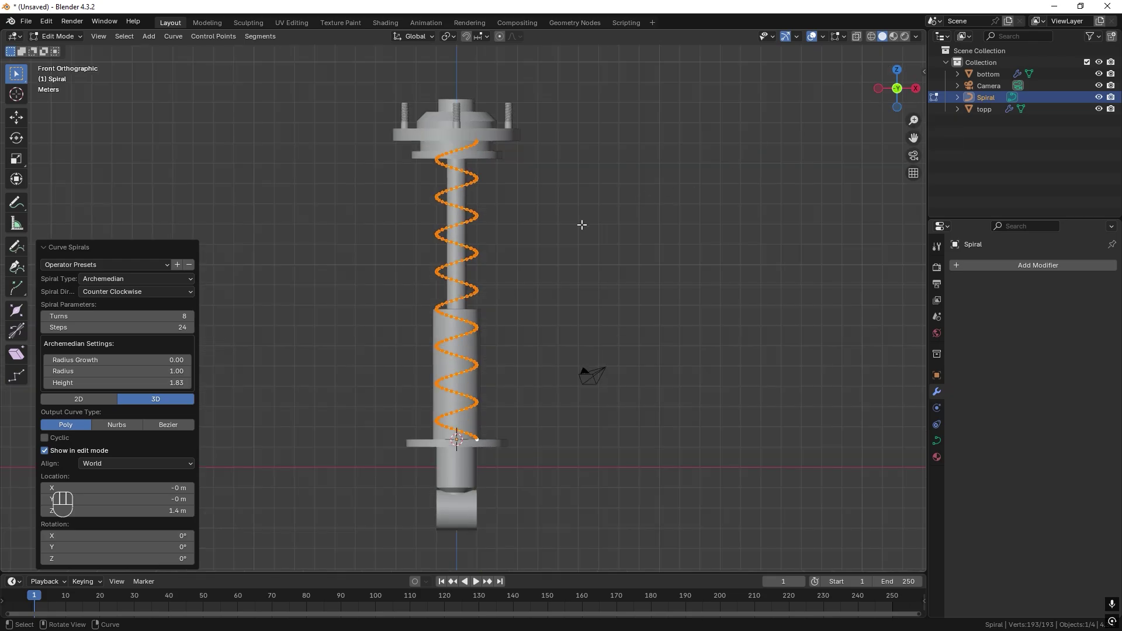
scroll(483, 269, "up", 2)
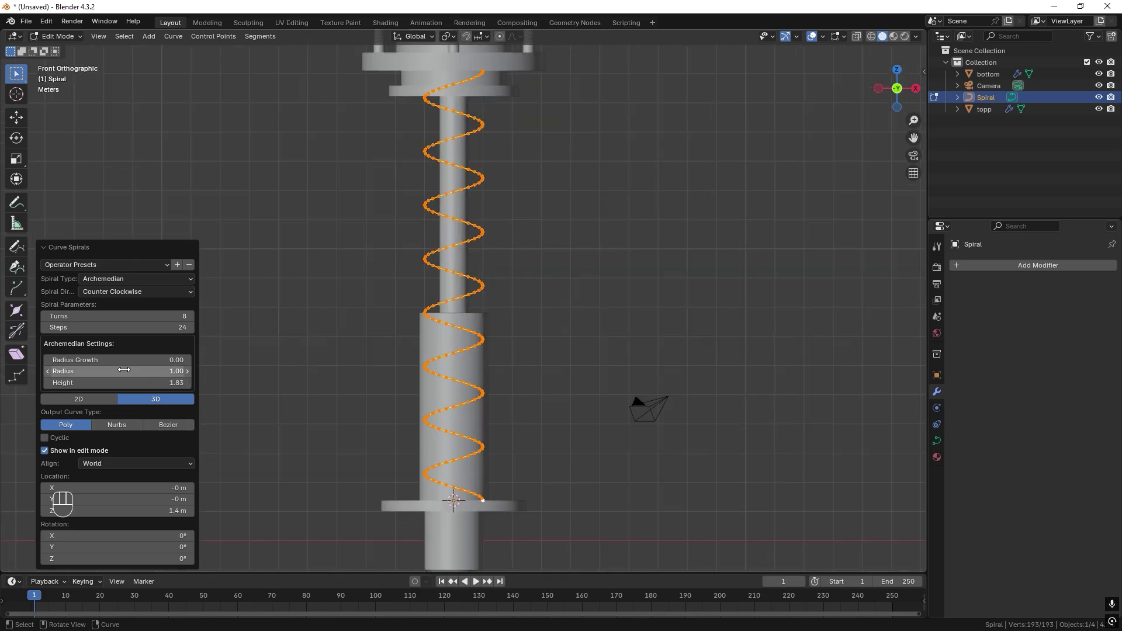
left_click_drag(124, 370, 140, 374)
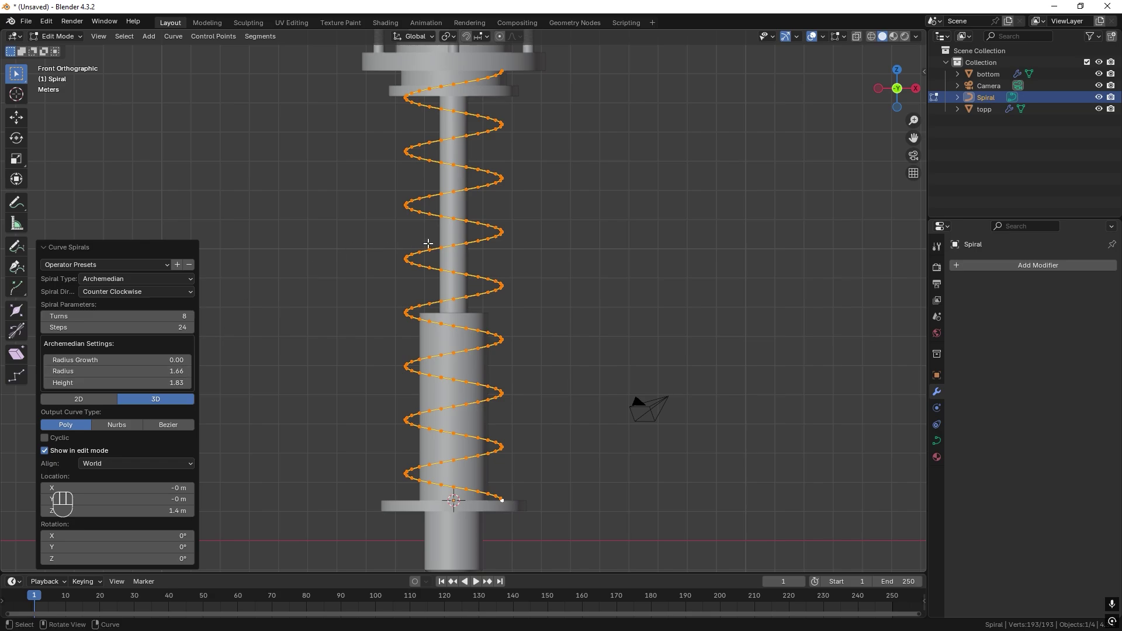
key("Tab")
- Flatten the lowest half turn of the spiral by scaling its points to 0 along Z, and raise them about 0.58 m
left_click(916, 88)
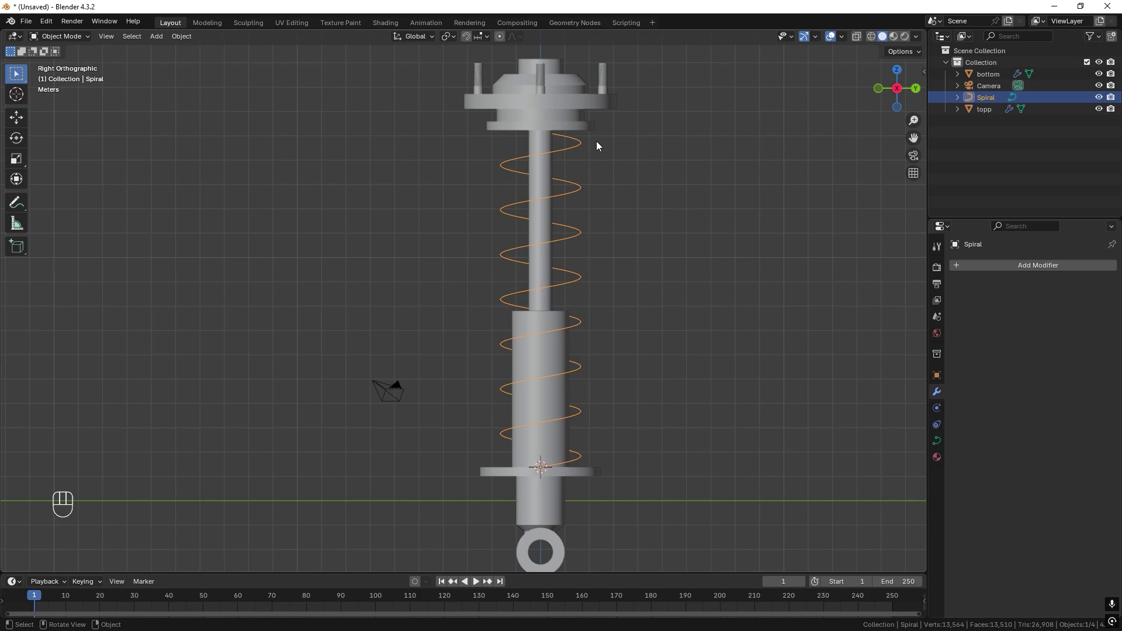
key("Tab")
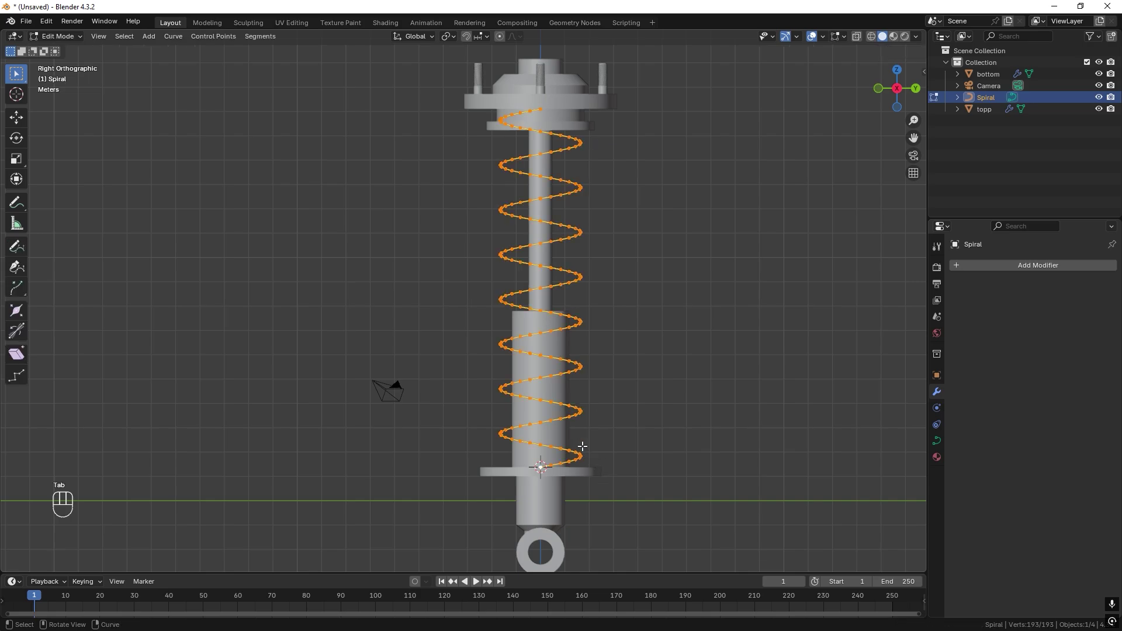
left_click_drag(608, 434, 512, 478)
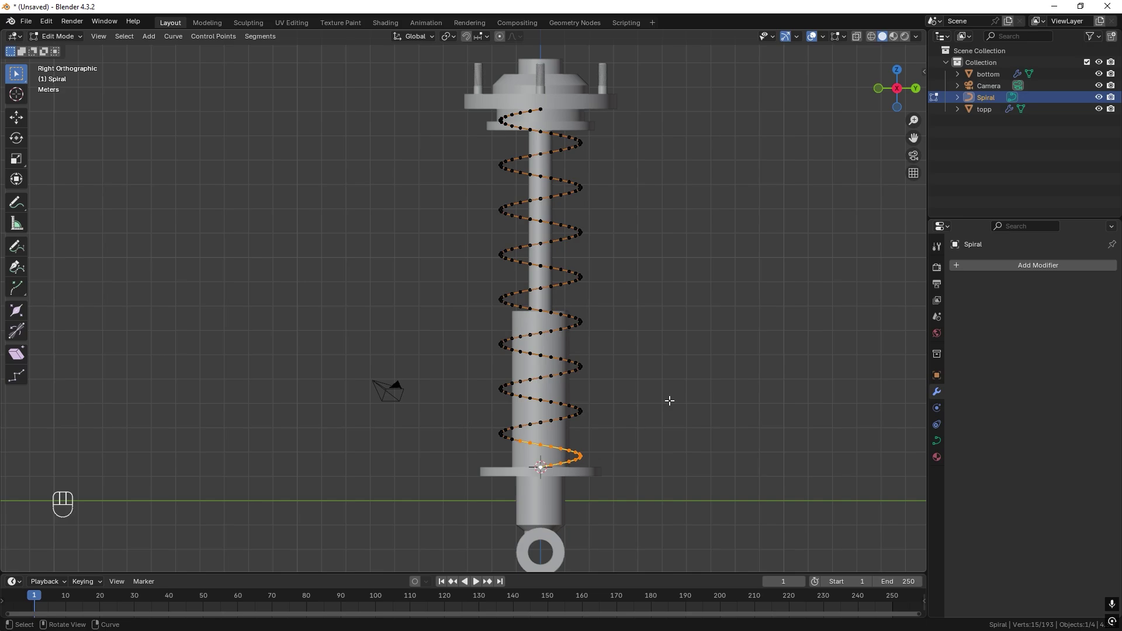
key("s")
key("z")
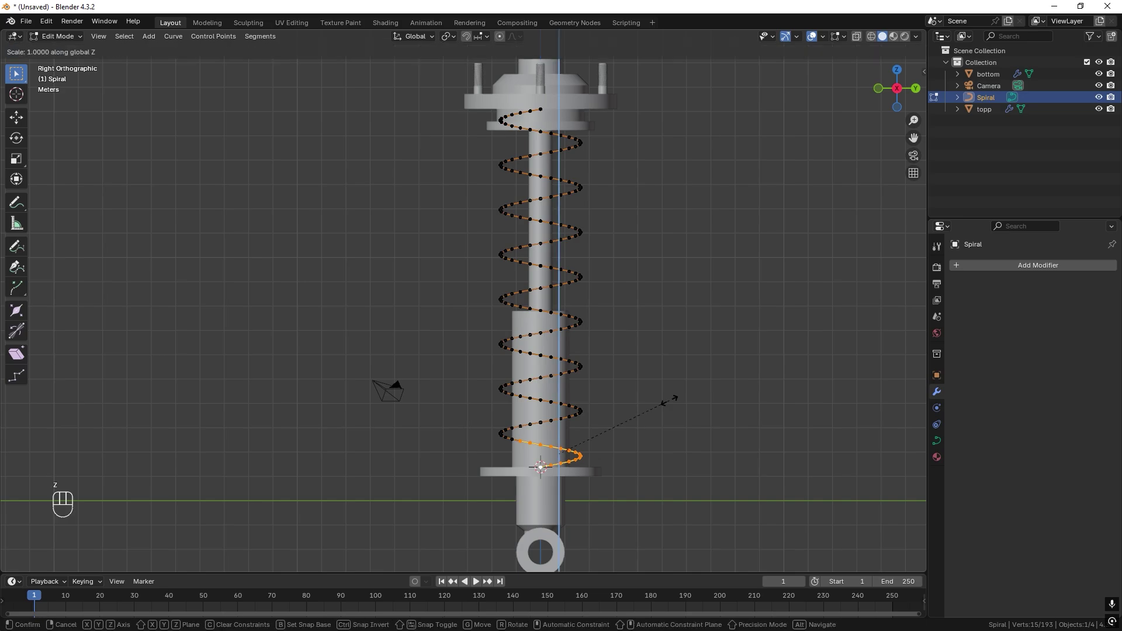
key("KP_0")
left_click(668, 401)
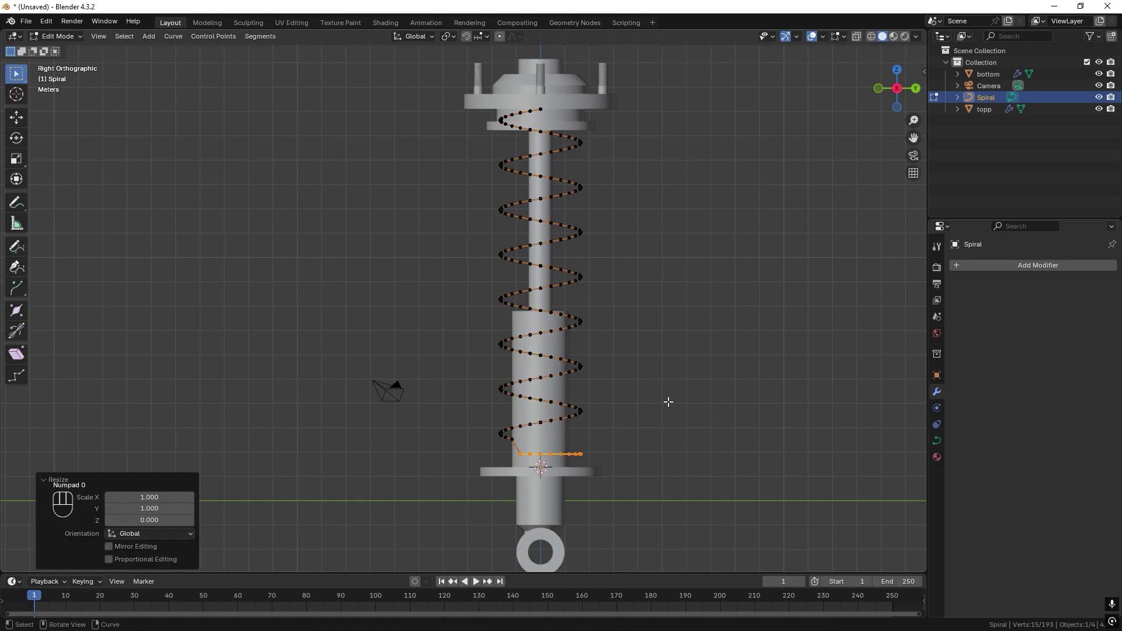
scroll(618, 468, "up", 5)
scroll(586, 494, "down", 3)
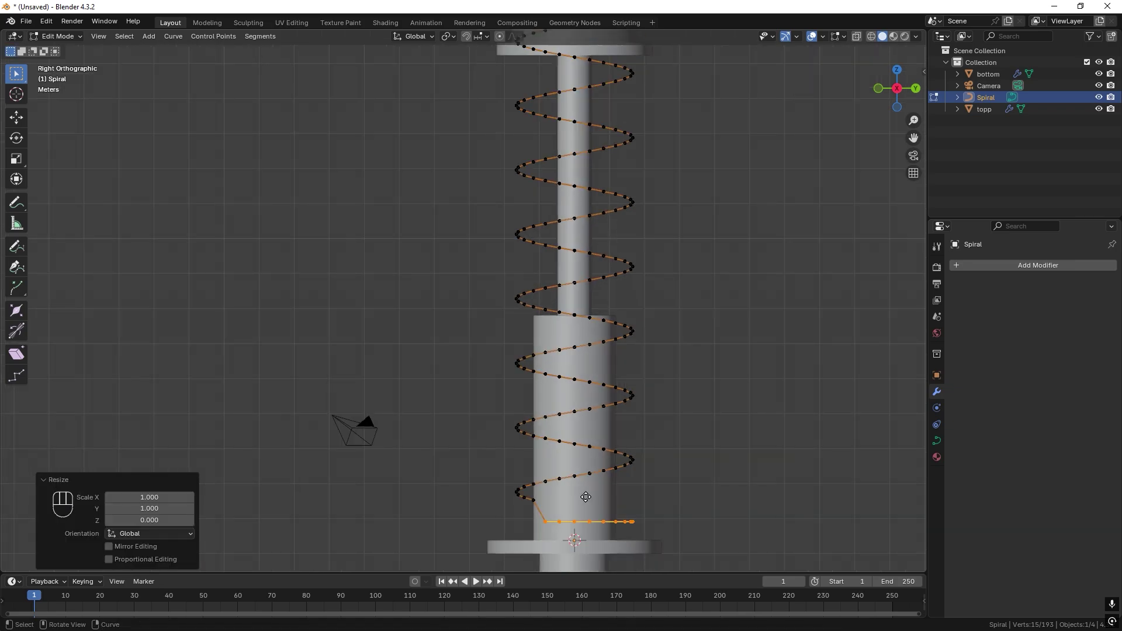
key("g")
key("z")
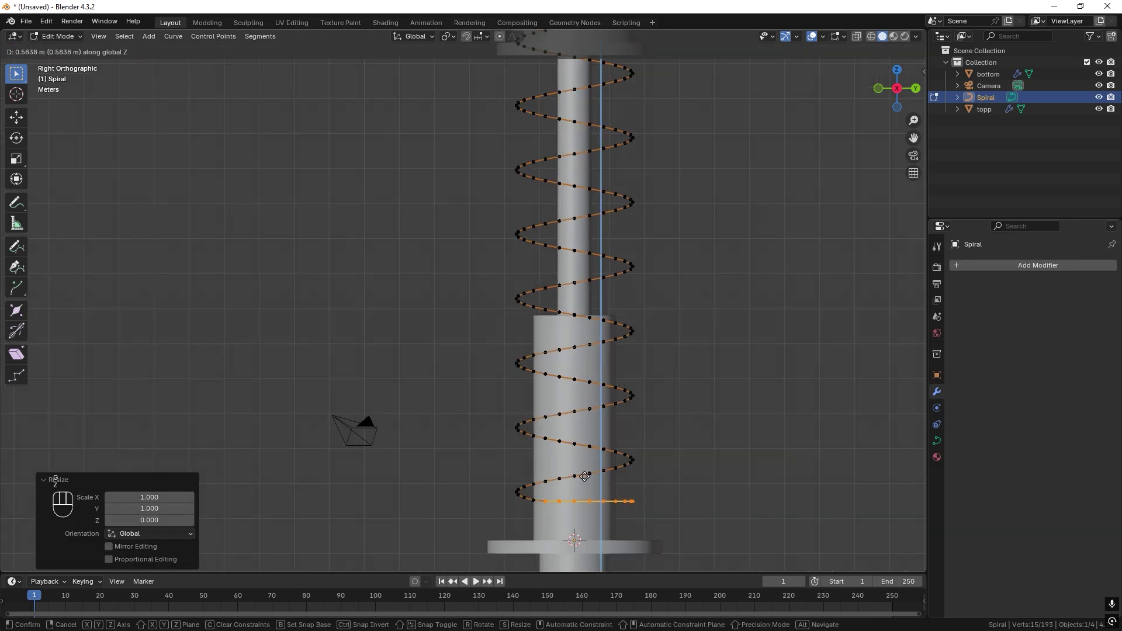
left_click(586, 476)
- Flatten the uppermost half turn to 0 along Z, lower it about 0.64 m to meet the coil, and return to Object Mode
scroll(594, 358, "down", 4)
scroll(578, 345, "up", 6)
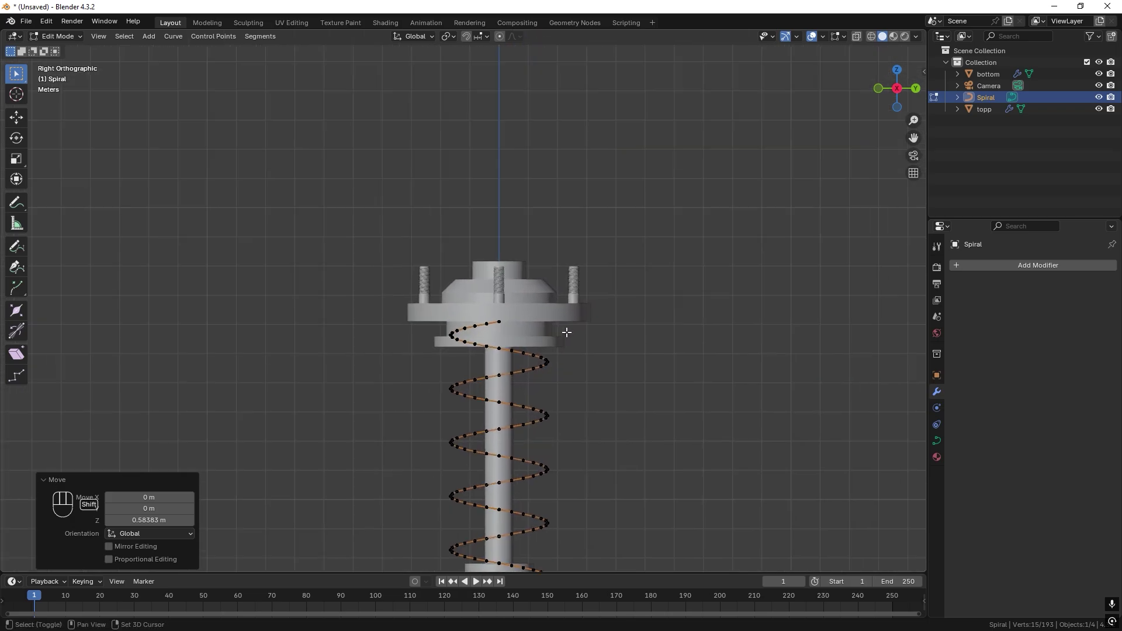
left_click_drag(408, 295, 592, 401)
key("s")
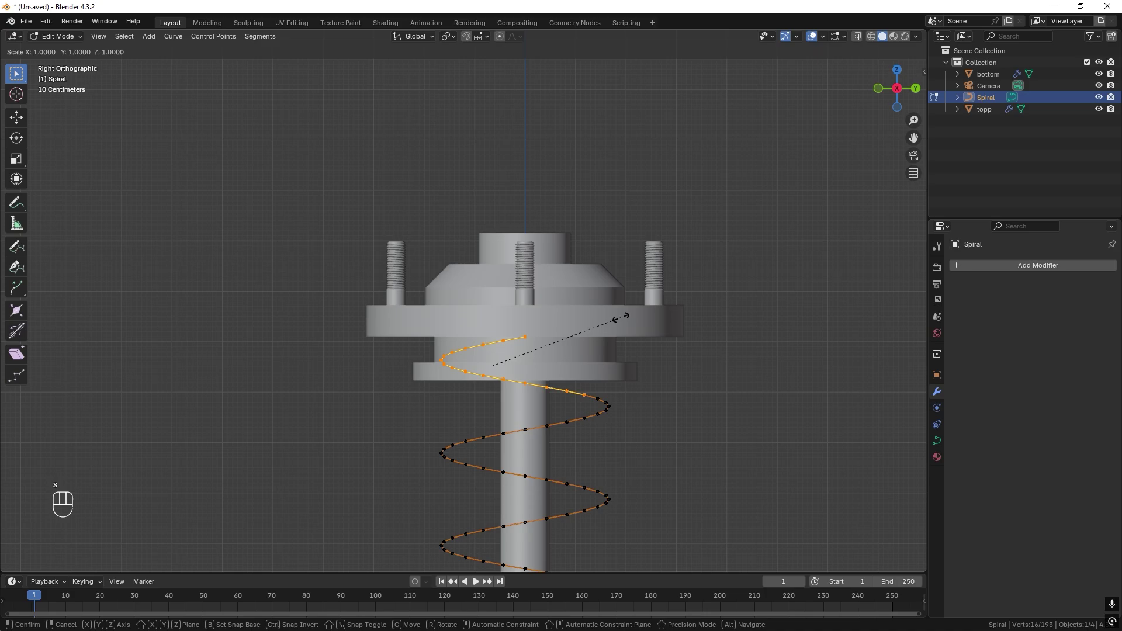
key("z")
key("KP_0")
key("KP_Enter")
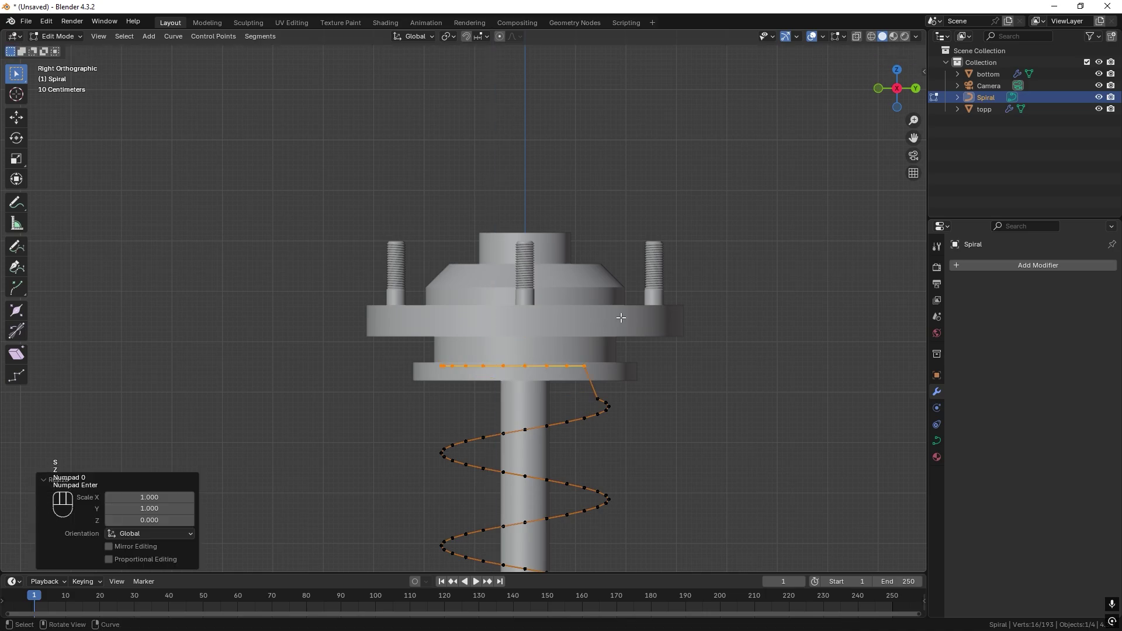
key("g")
key("z")
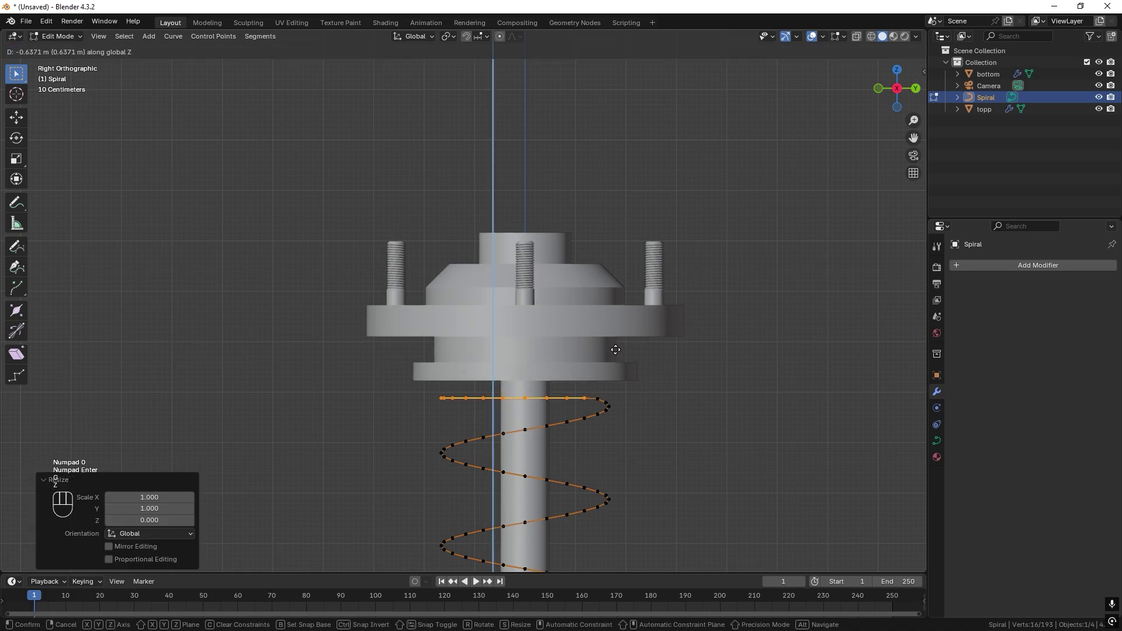
left_click(616, 350)
key("Tab")
- Give the spiral curve a round bevel with a depth of 0.27 m
scroll(625, 357, "down", 3)
middle_click_drag(636, 361, 651, 253, "shift")
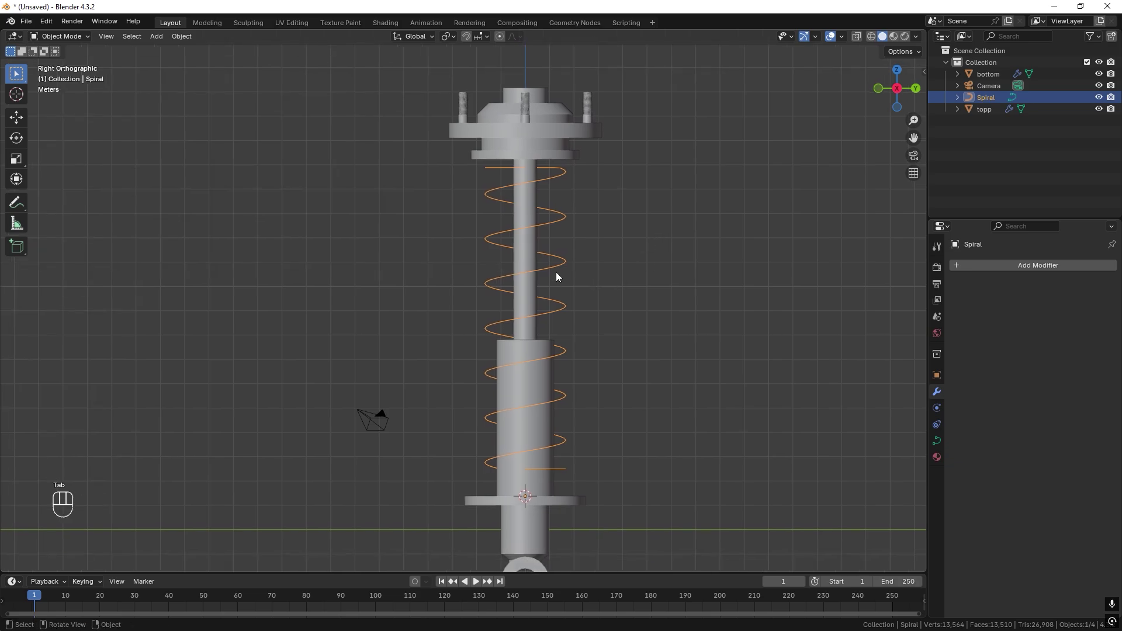
left_click(936, 441)
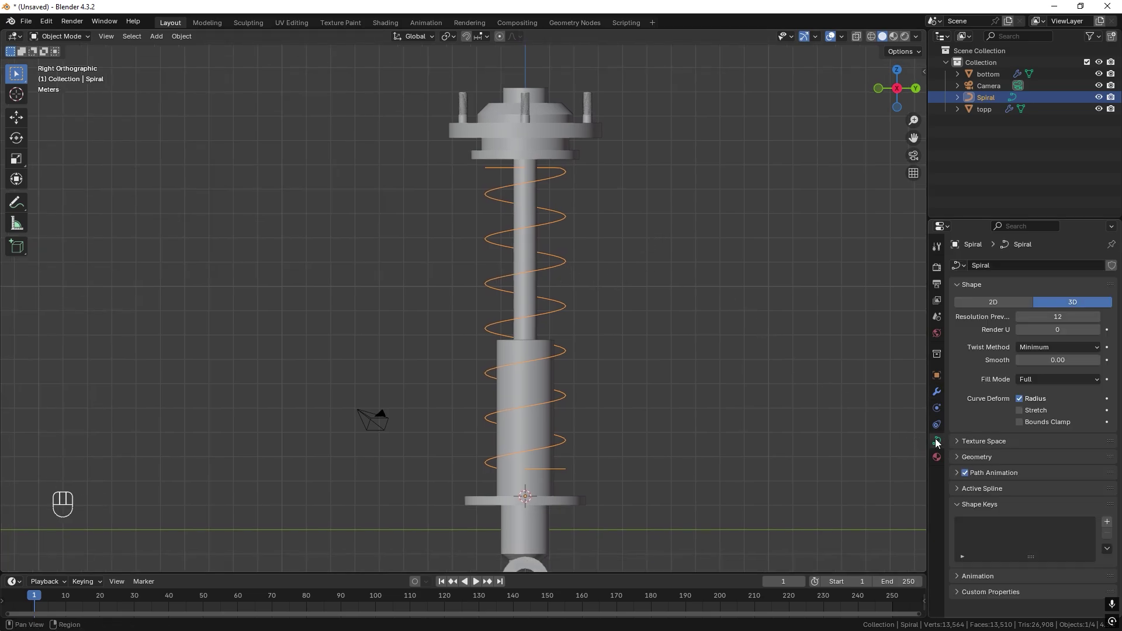
left_click(960, 457)
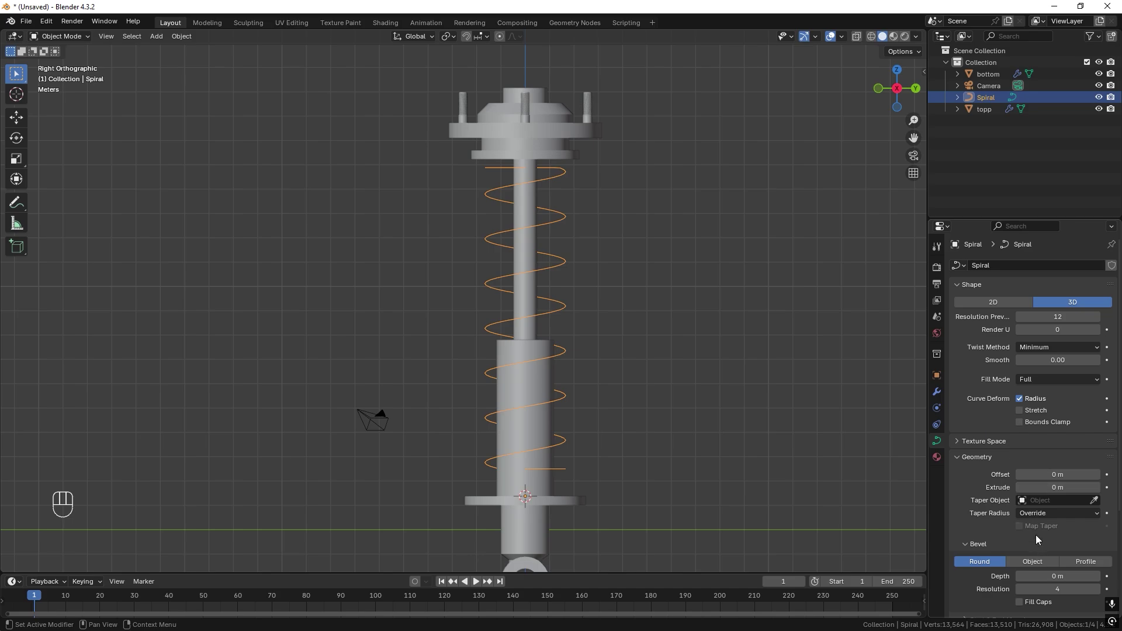
scroll(1037, 538, "down", 4)
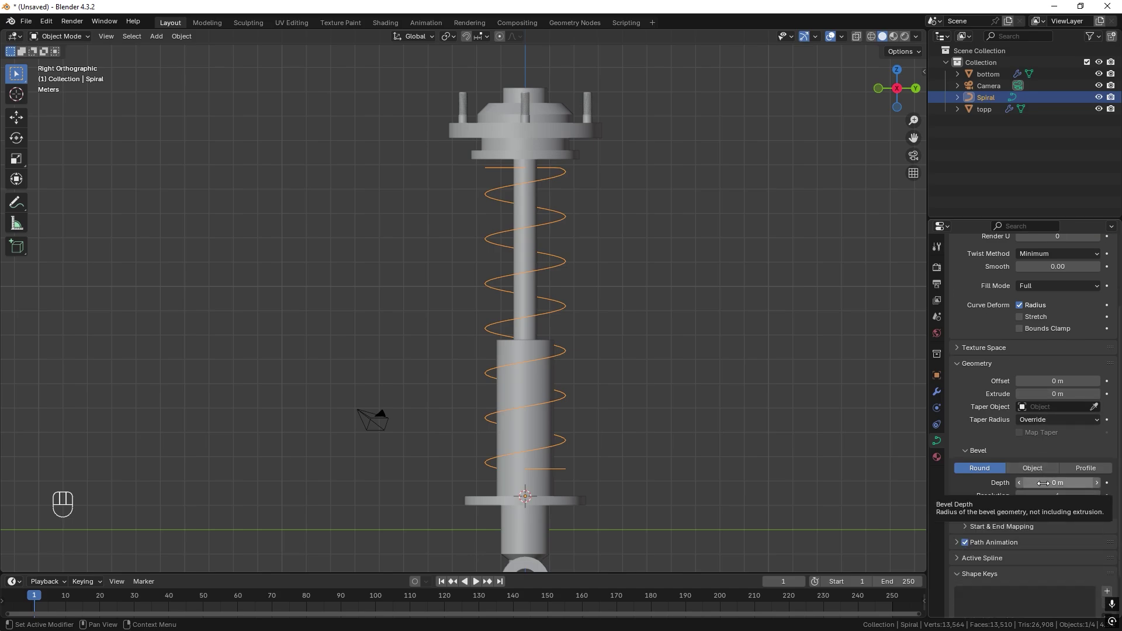
left_click_drag(1044, 483, 1083, 483)
- Raise the spring about 0.08 m along Z so its upper end touches the underside of the topp head
middle_click_drag(577, 331, 578, 295, "shift")
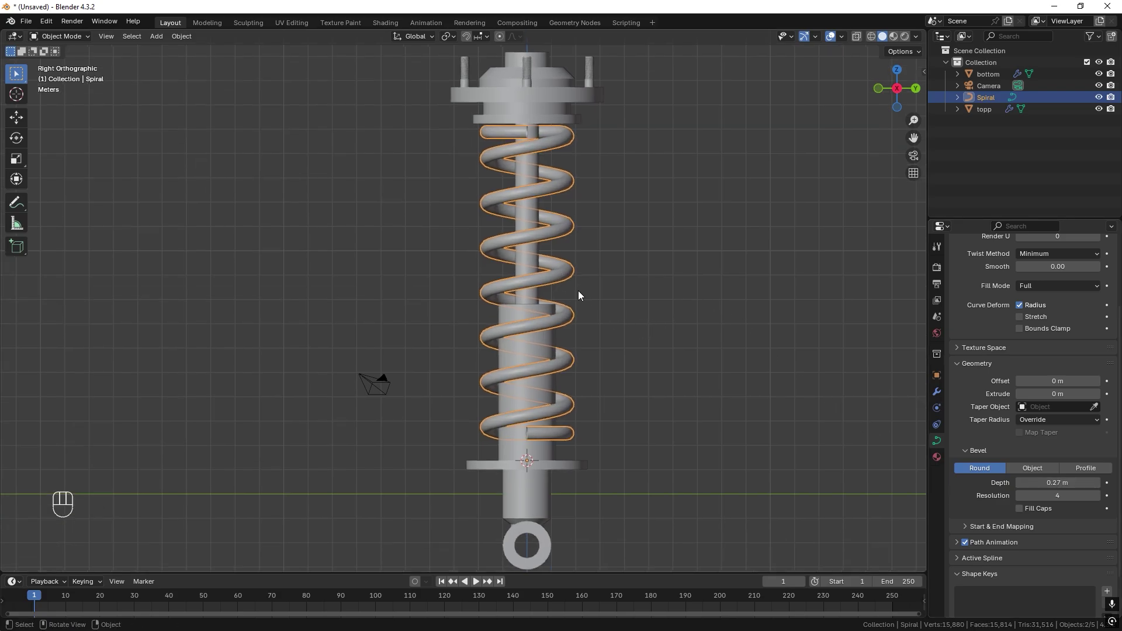
scroll(620, 175, "up", 8)
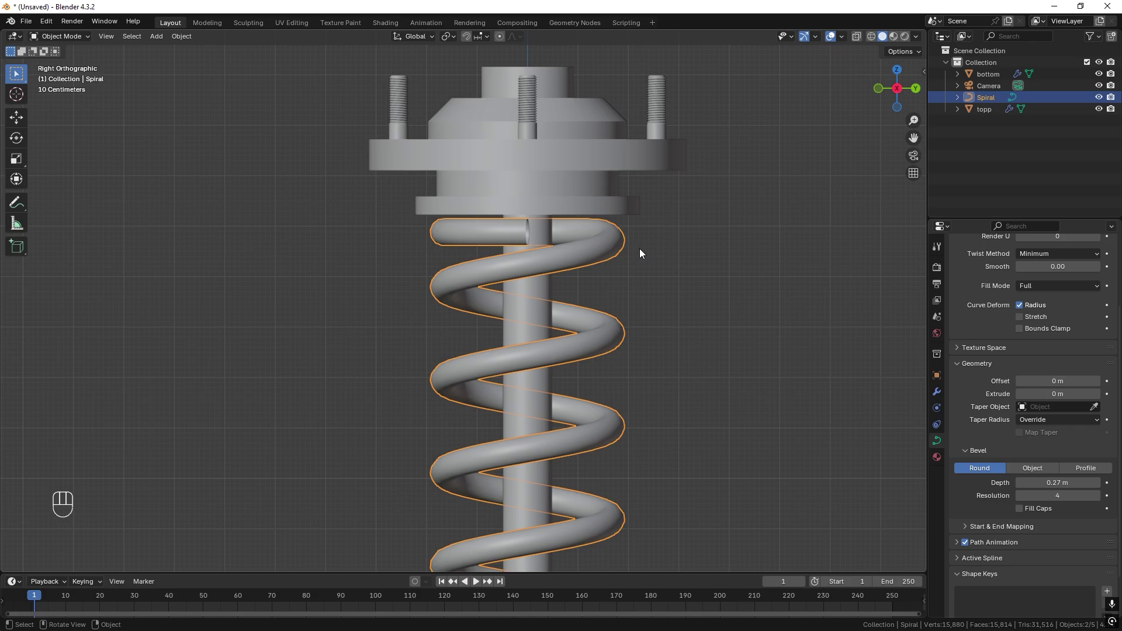
key("g")
key("z")
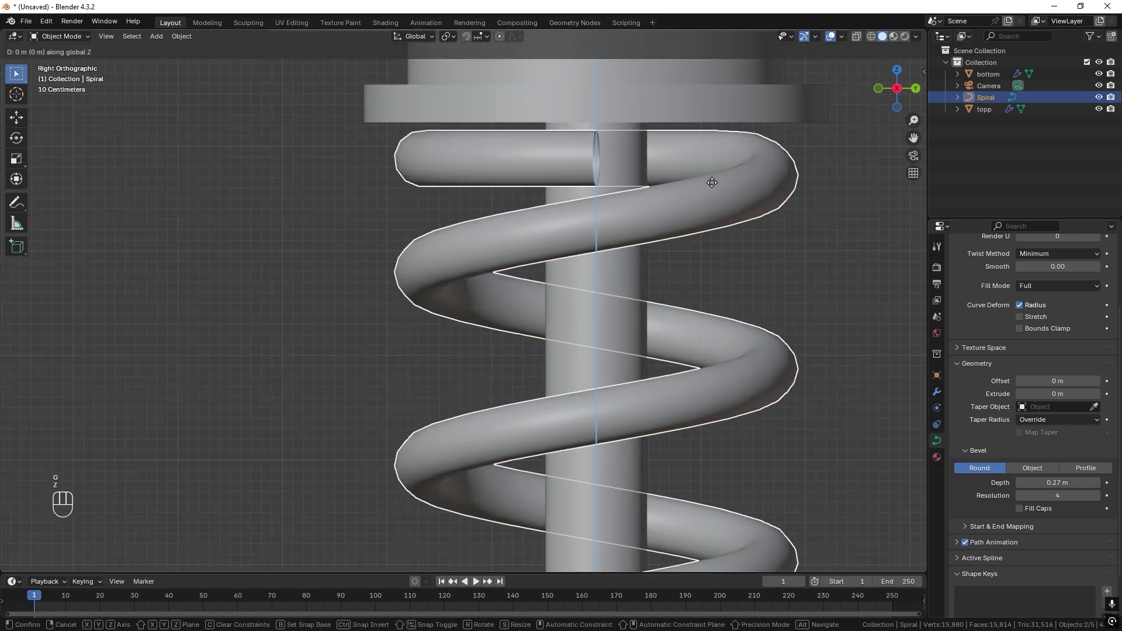
left_click(713, 174)
- Raise the flange of the bottom part about 0.94 m along Z to meet the spring's lower end, using X-ray for the selection
scroll(713, 177, "down", 6)
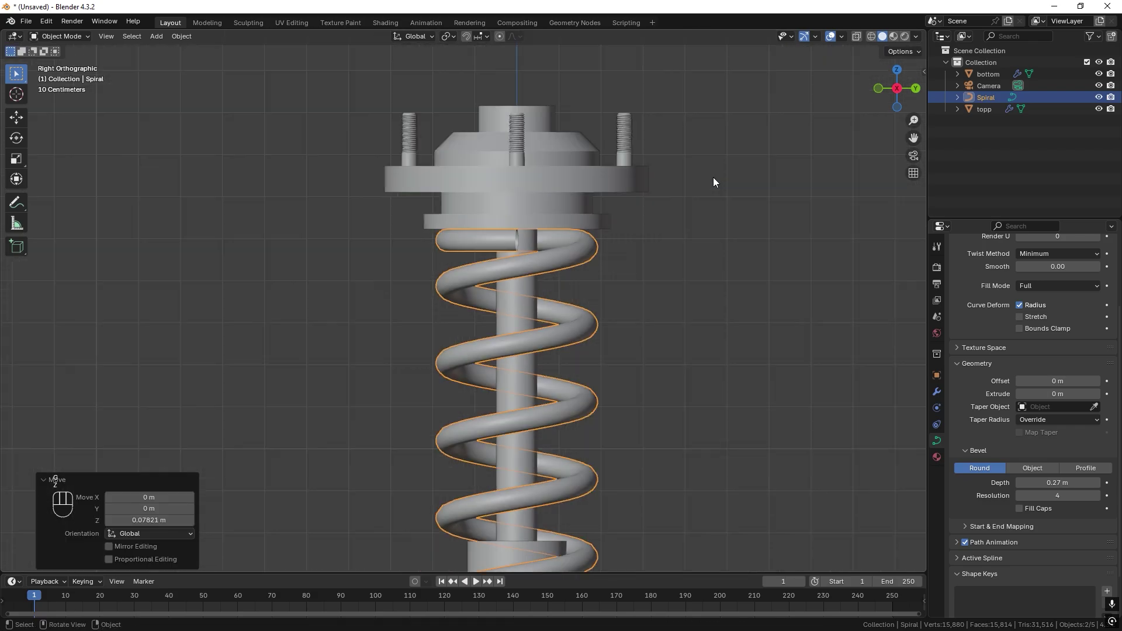
scroll(639, 309, "down", 4, "shift")
scroll(566, 274, "up", 3)
scroll(566, 273, "up", 2)
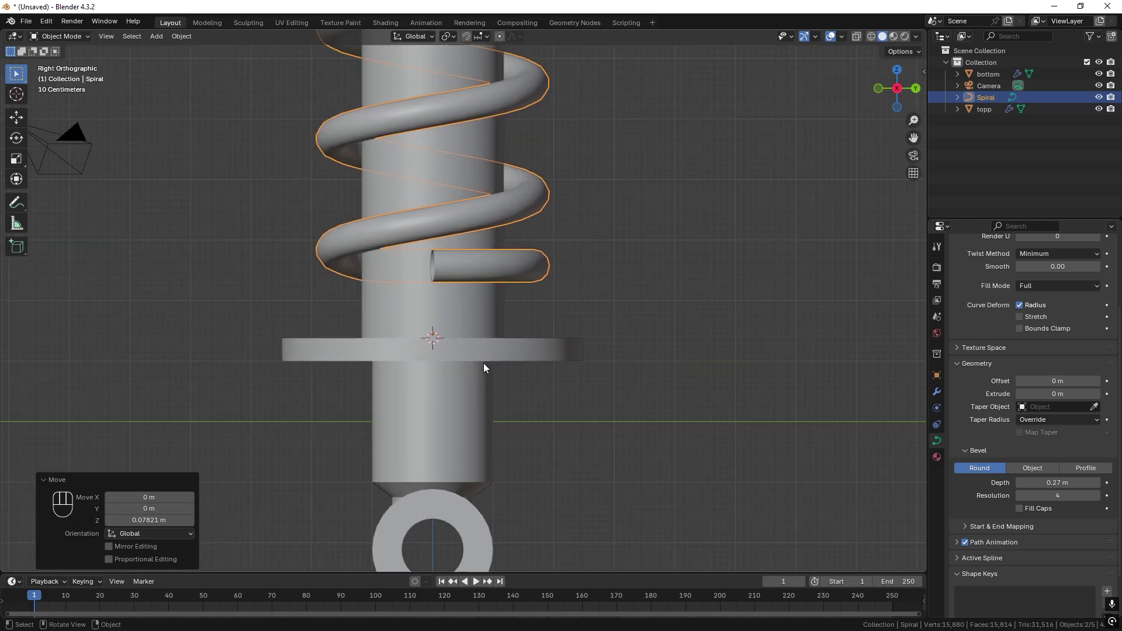
left_click(465, 343)
key("Tab")
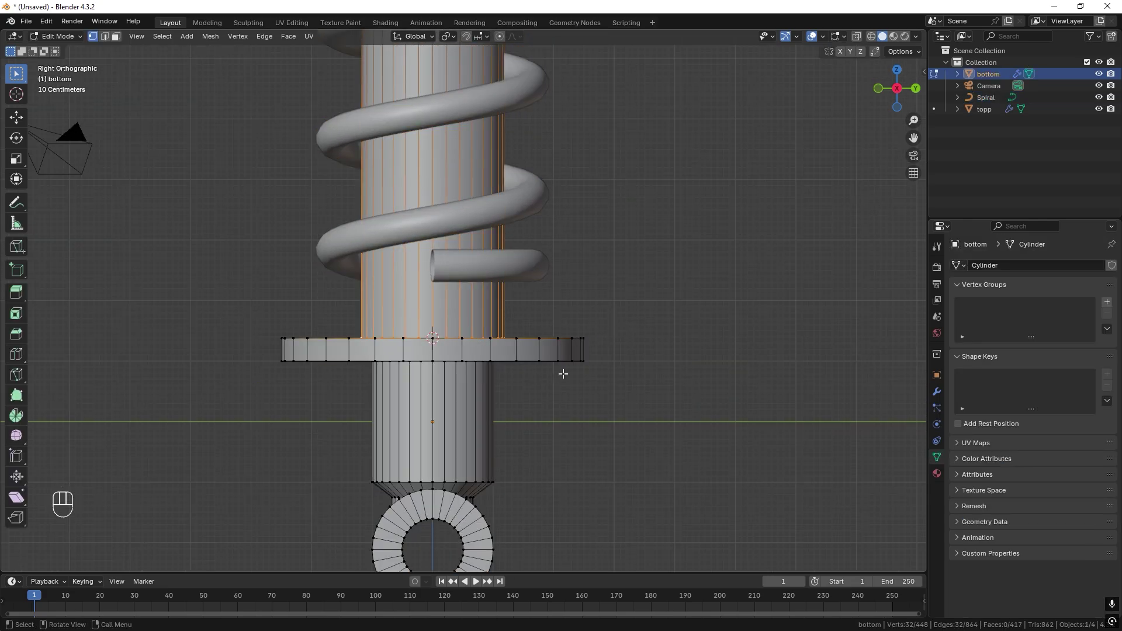
key("alt+z")
left_click_drag(621, 321, 243, 377)
key("g")
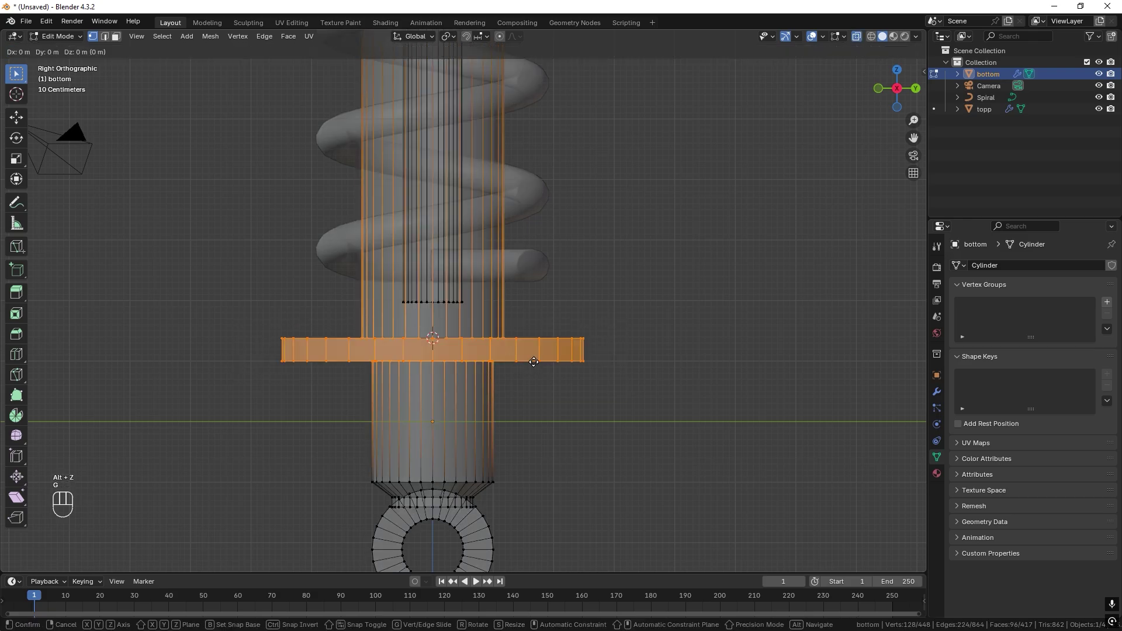
key("z")
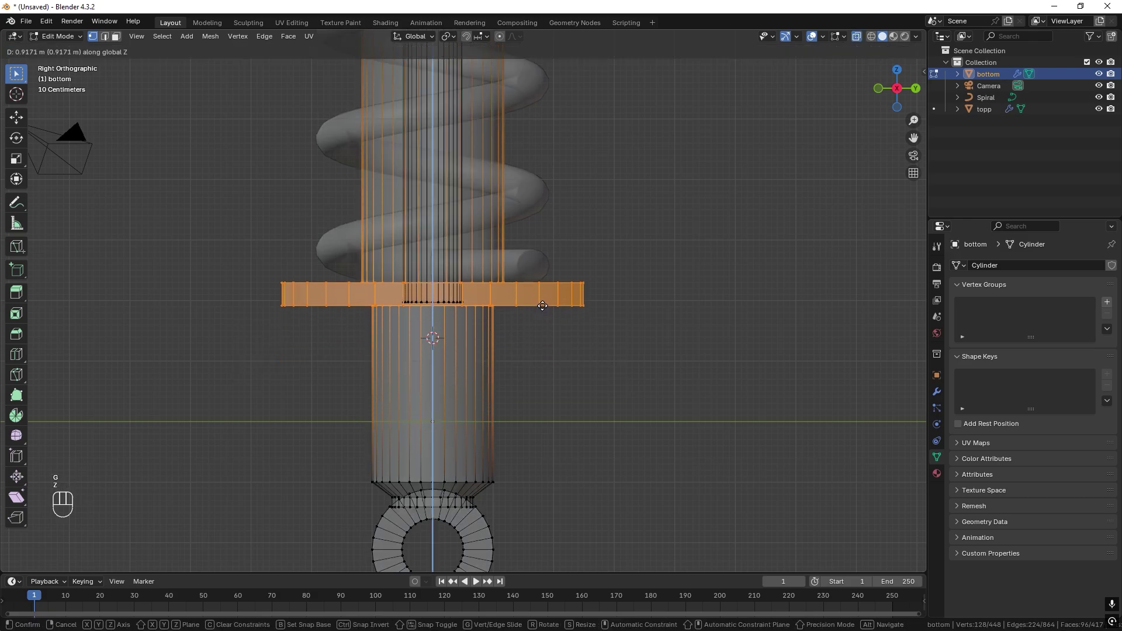
left_click(542, 306)
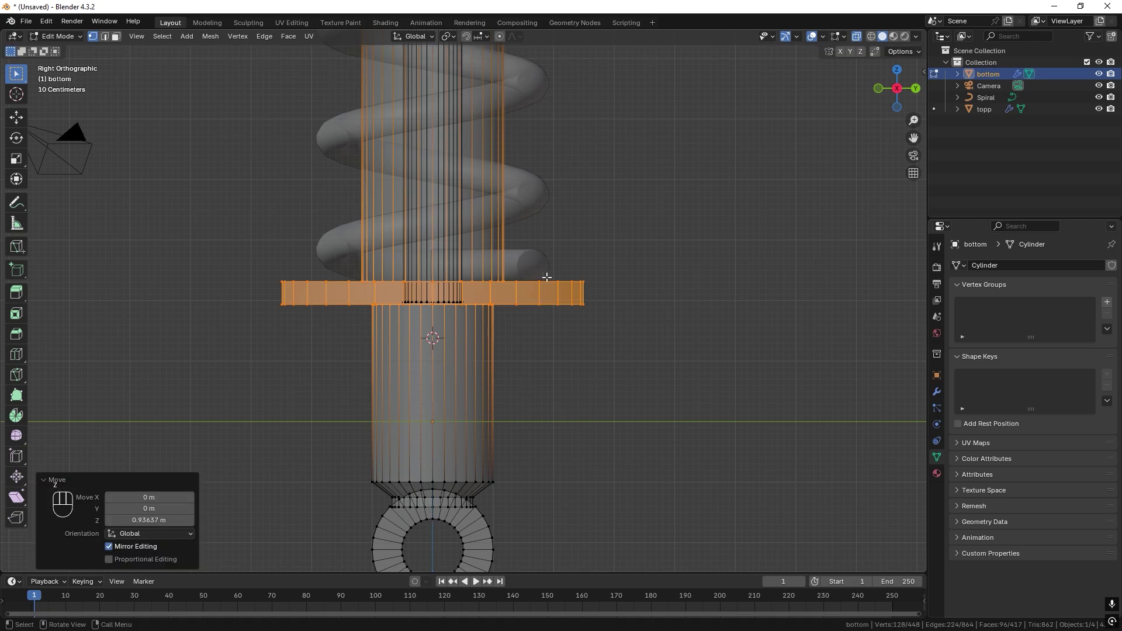
key("Tab")
scroll(543, 282, "down", 6)
middle_click_drag(528, 258, 544, 355, "shift")
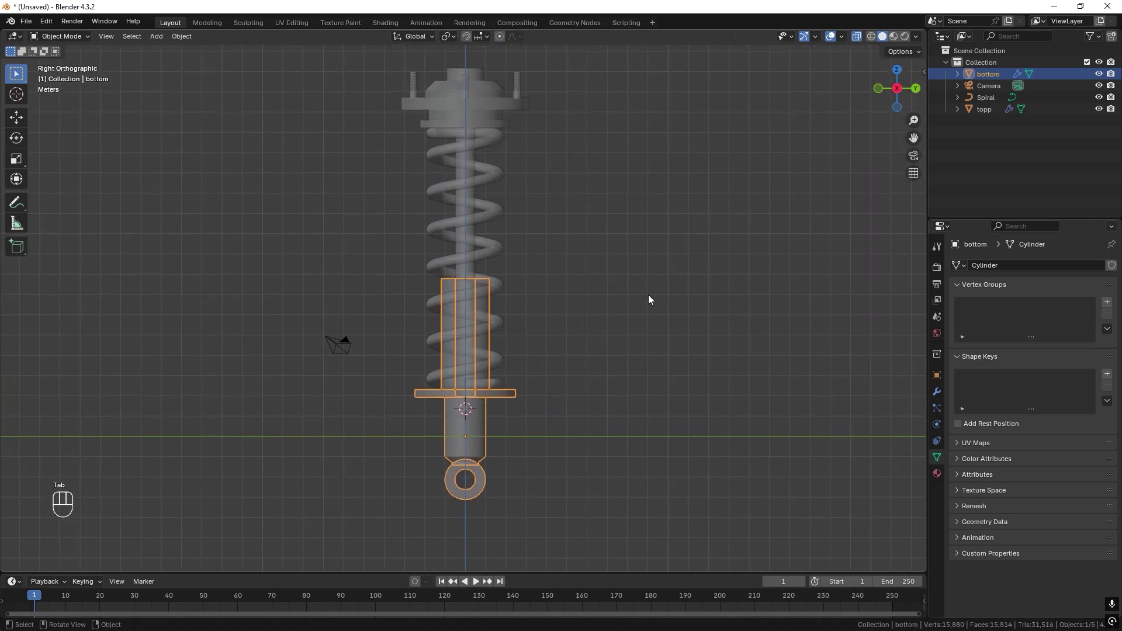
key("alt+z")
- Enable Fill Caps on the spring's bevel to close its open ends, and deselect the spring
scroll(614, 281, "down", 3)
middle_click_drag(589, 264, 561, 250)
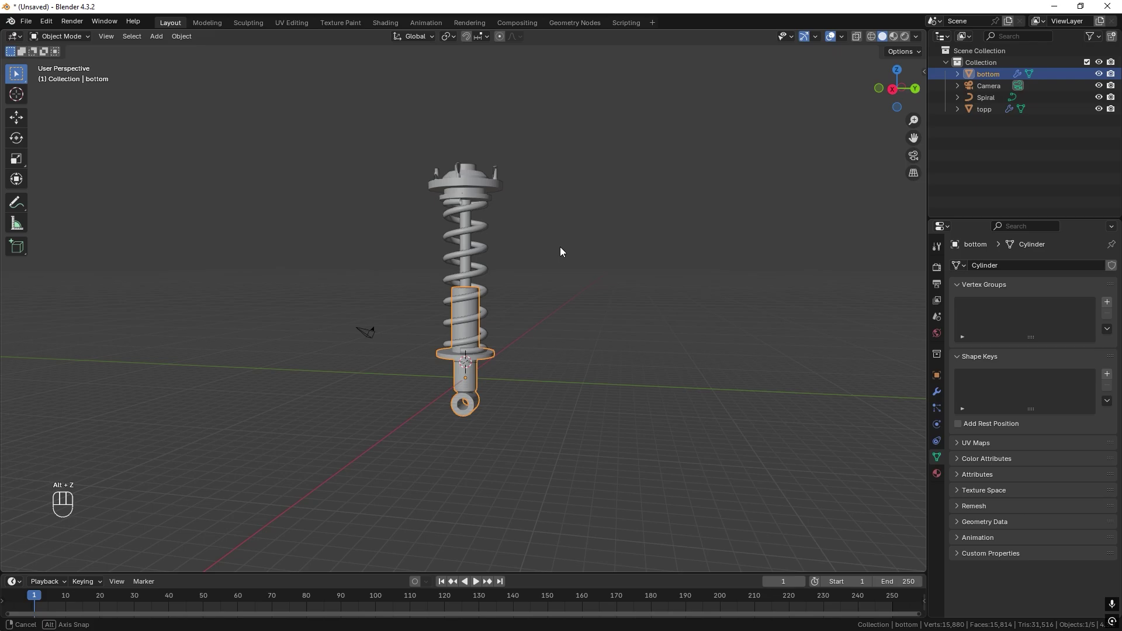
scroll(561, 250, "up", 4)
middle_click_drag(533, 296, 485, 280)
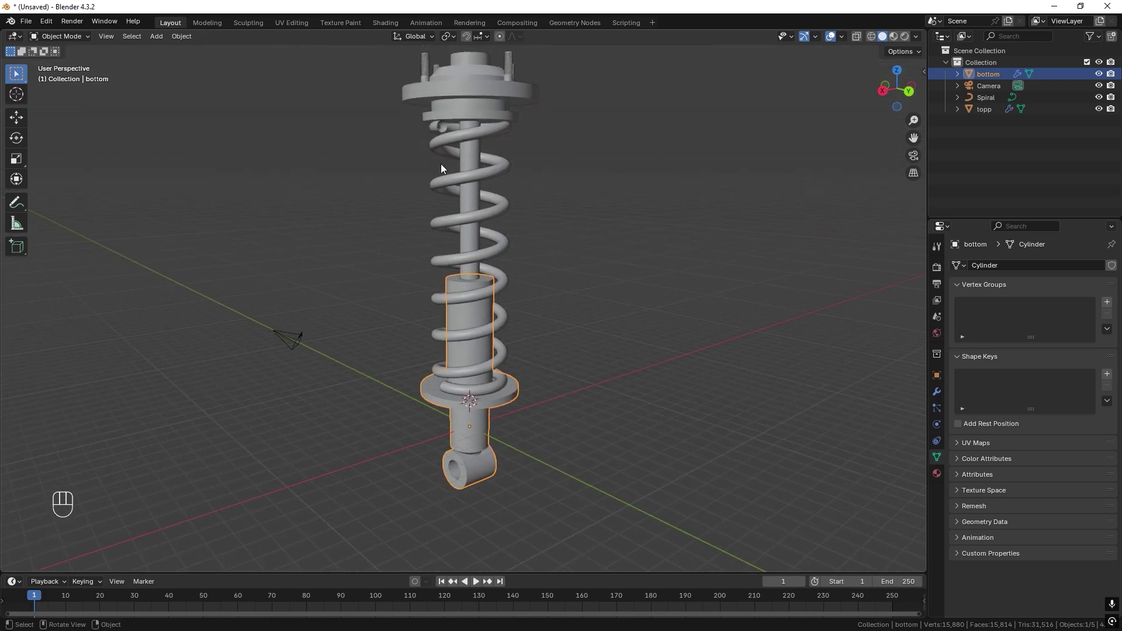
left_click(501, 321)
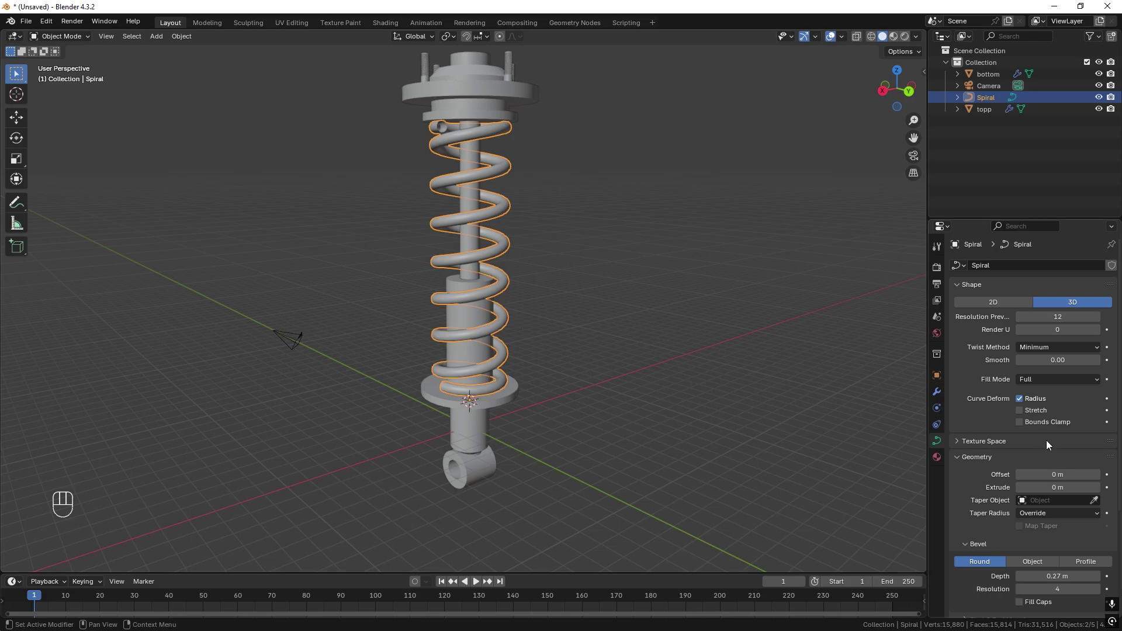
scroll(1017, 471, "down", 4)
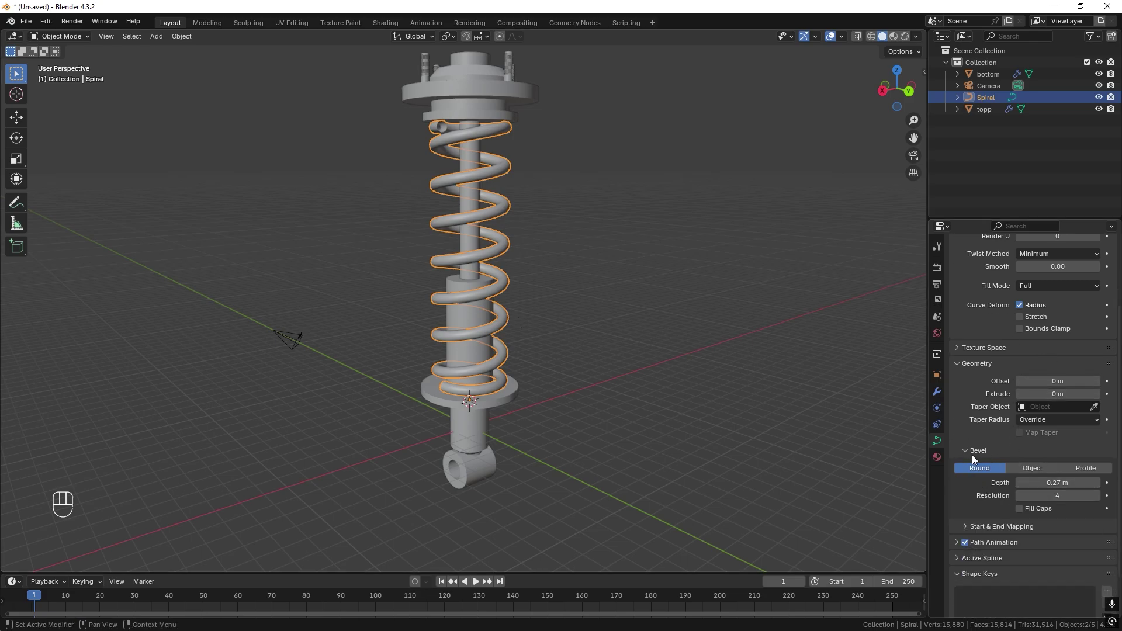
left_click(1019, 509)
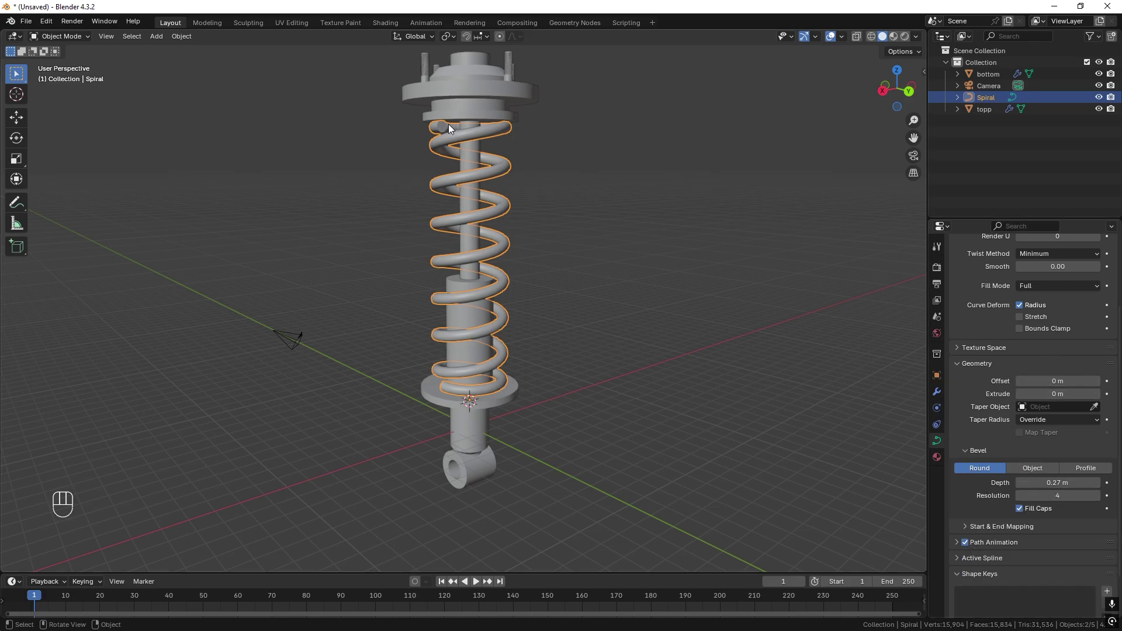
middle_click_drag(448, 124, 631, 355)
left_click(532, 207)
scroll(552, 213, "down", 3)
scroll(524, 431, "up", 4)
mouse_move(556, 333)
middle_mouse_down()
mouse_move(567, 265)
mouse_move(576, 342)
middle_mouse_up()
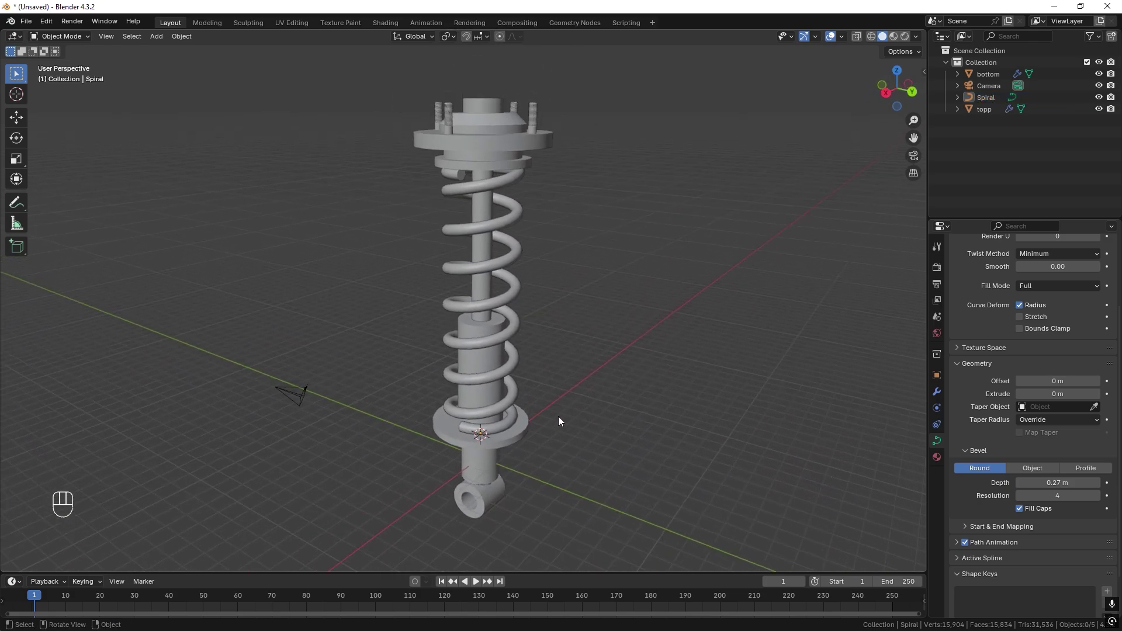
- Create a new material on the bottom part and name it blue
middle_click_drag(548, 430, 555, 406, "shift")
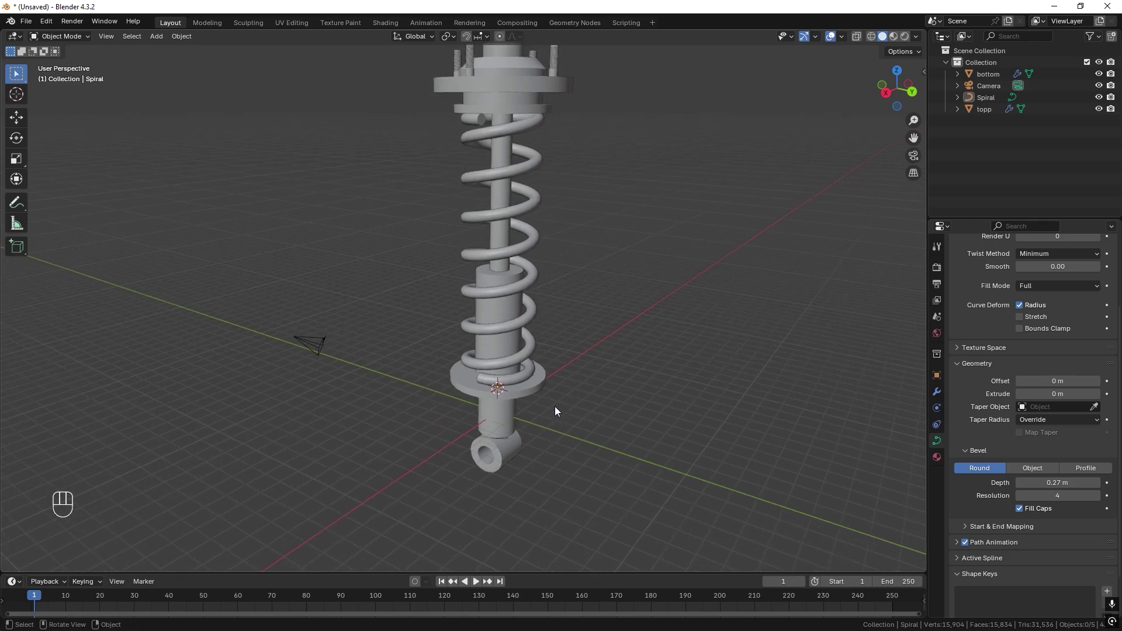
left_click(500, 428)
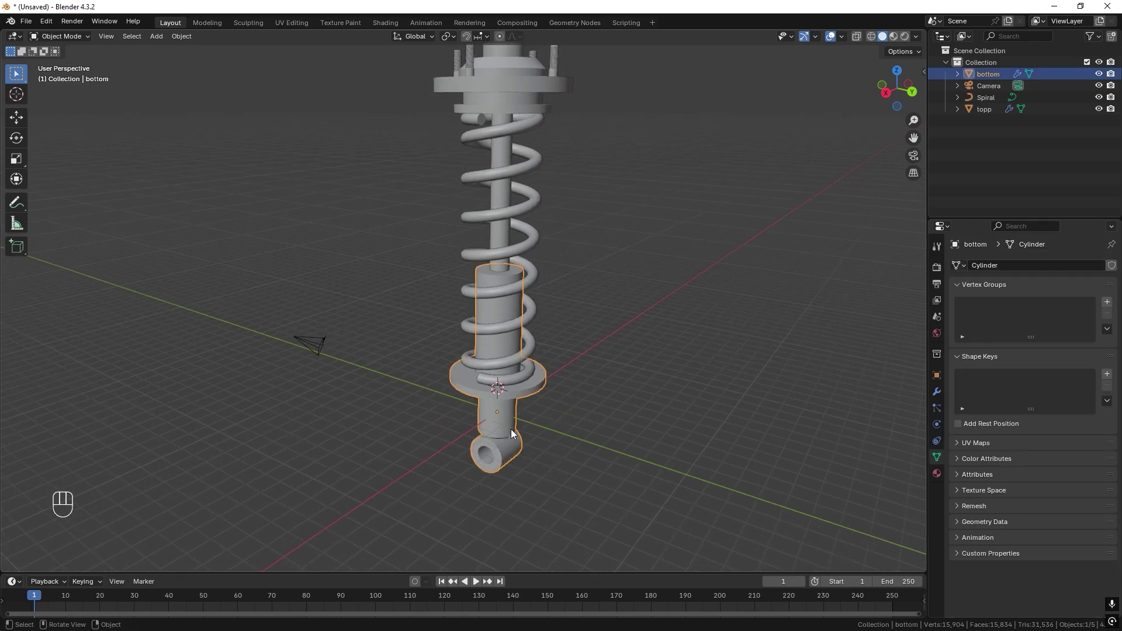
left_click(936, 474)
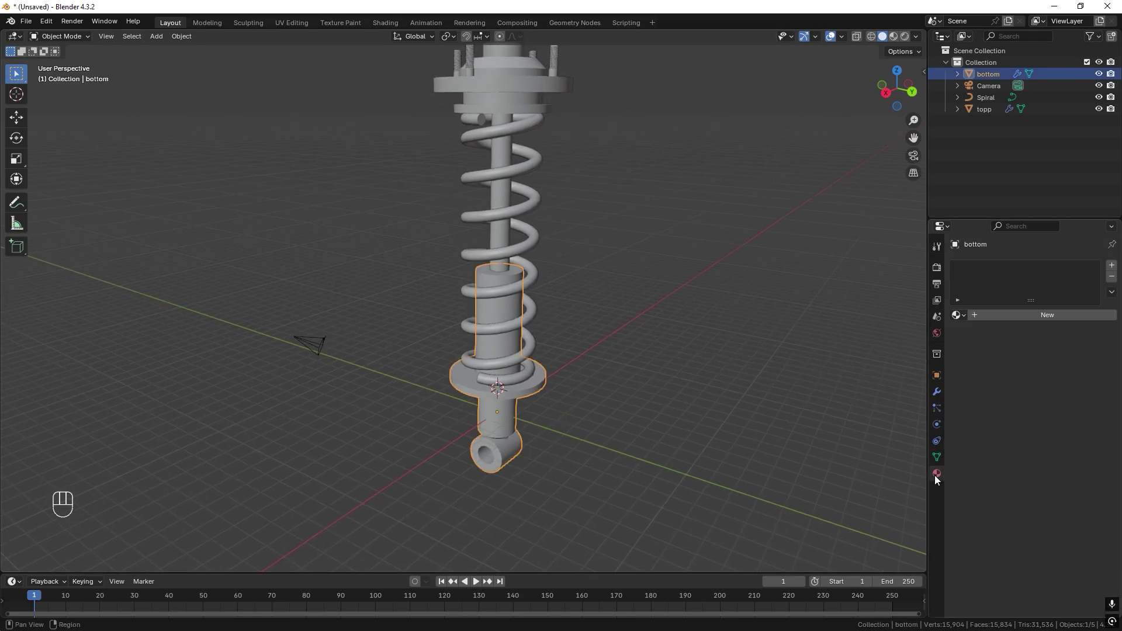
left_click(1052, 316)
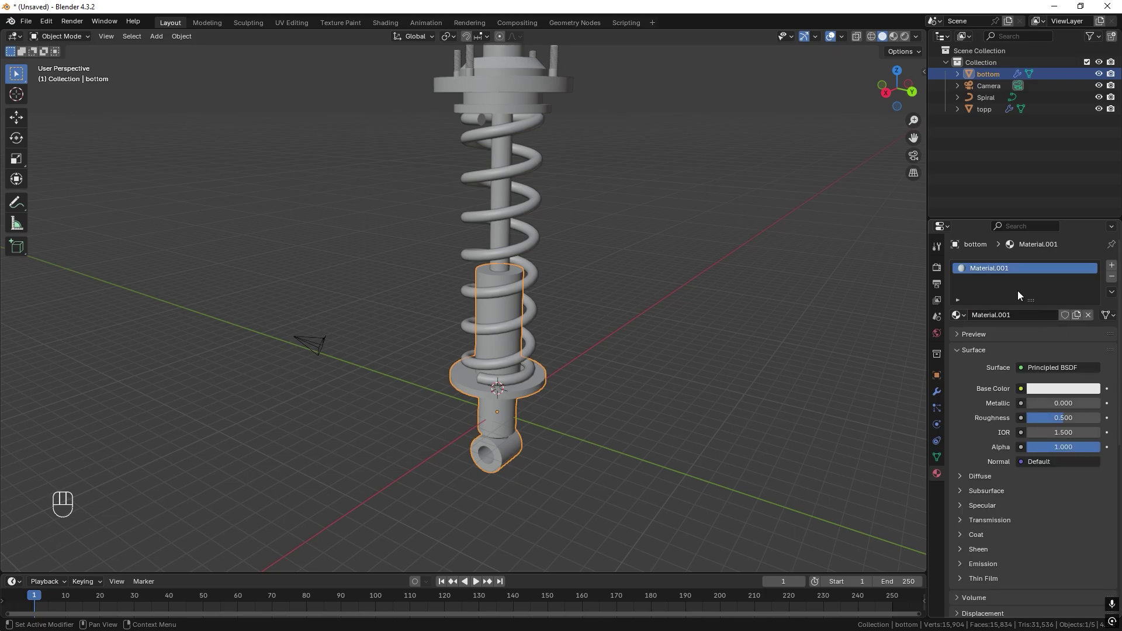
left_click(1020, 316)
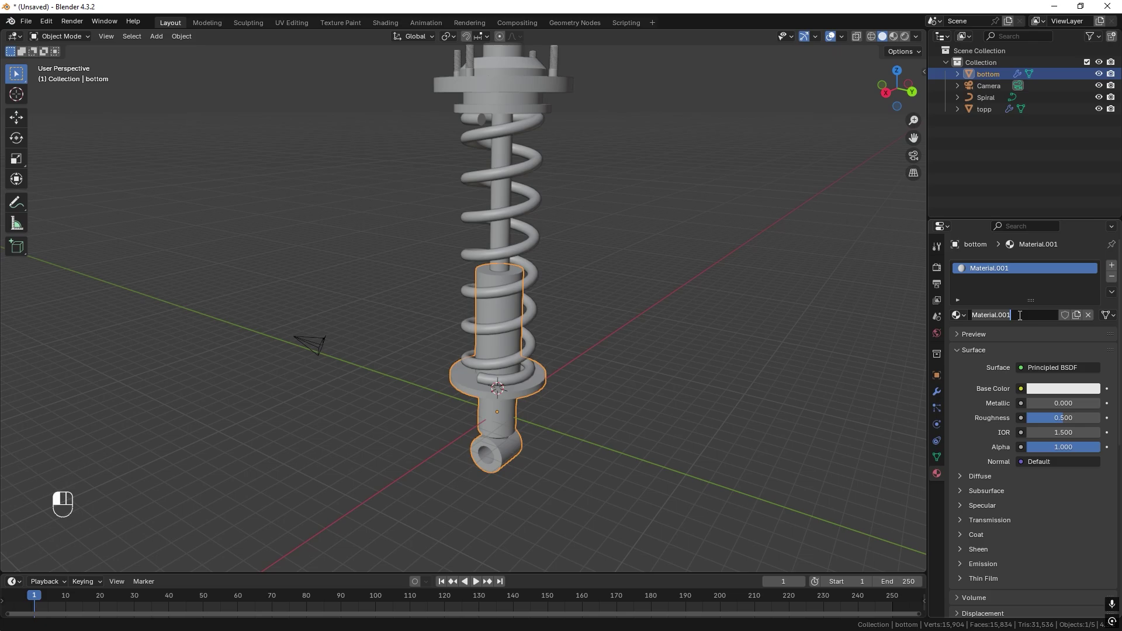
type("blue")
key("Return")
- Give the blue material a light blue base color and set its Metallic value to 1.000
left_click(1047, 388)
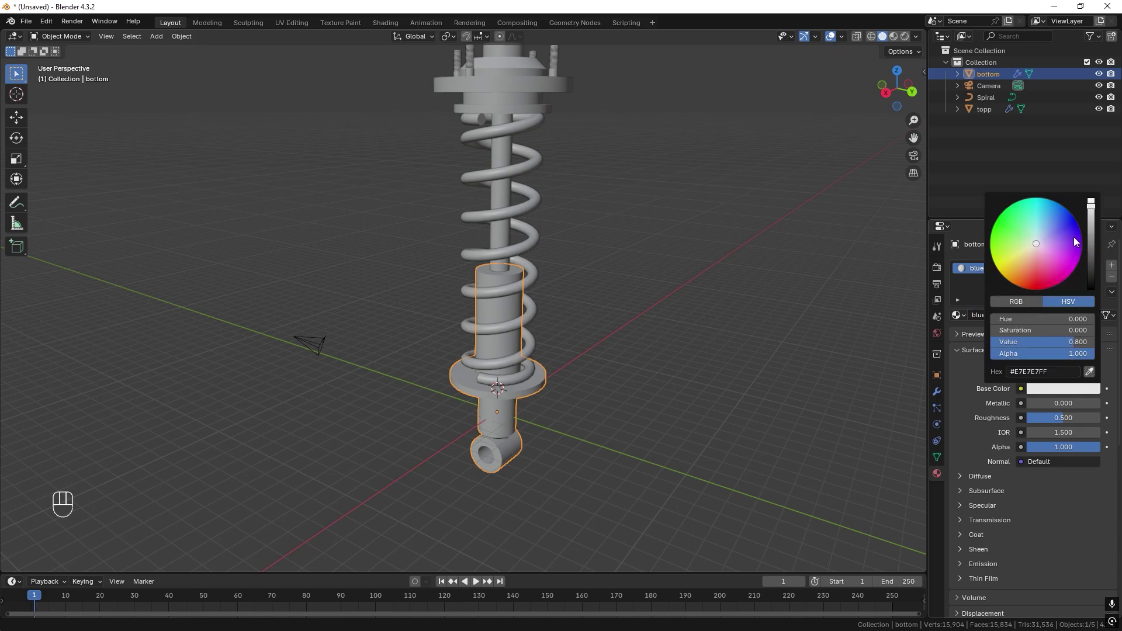
left_click_drag(1075, 239, 1045, 225)
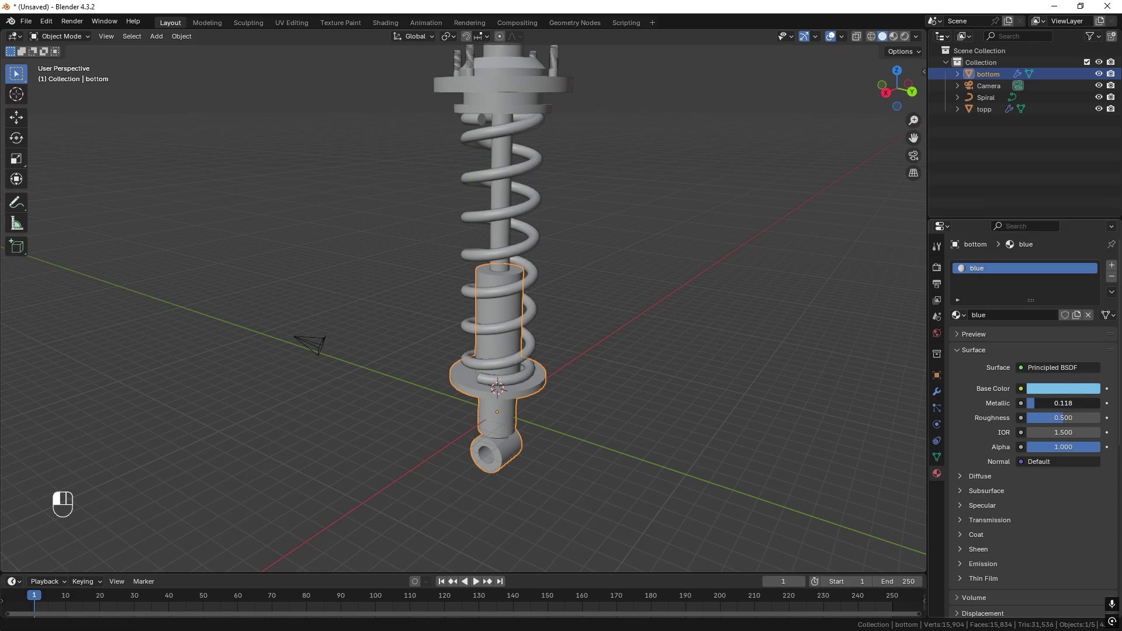
left_click_drag(1033, 404, 1101, 404)
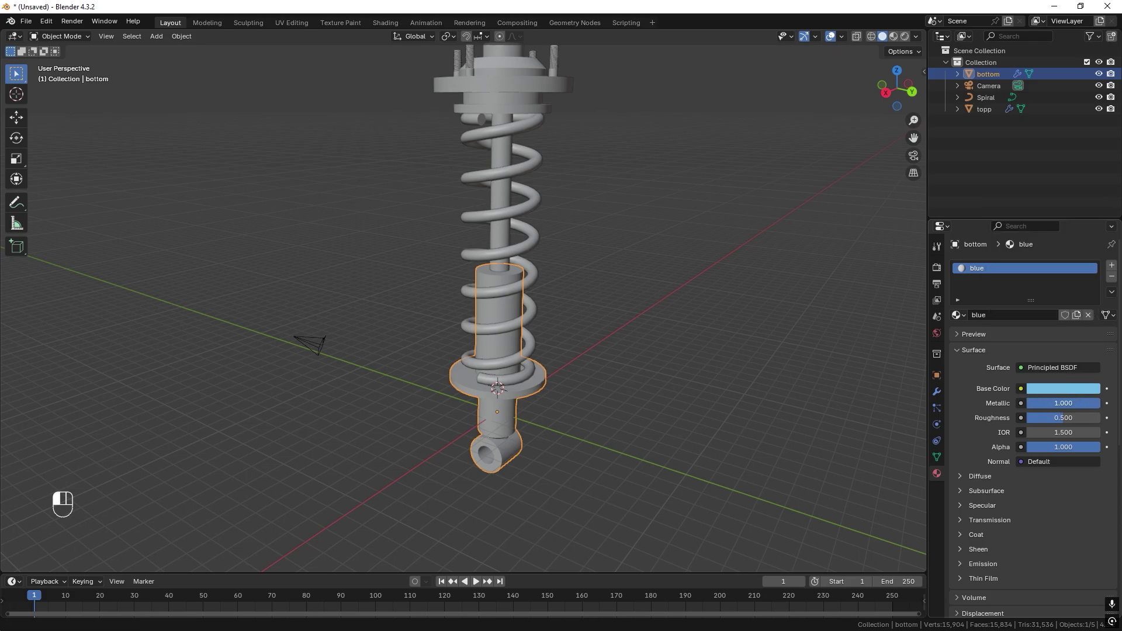
- Show the model in Material Preview shading and lower the blue material's roughness to about 0.32
left_click(895, 37)
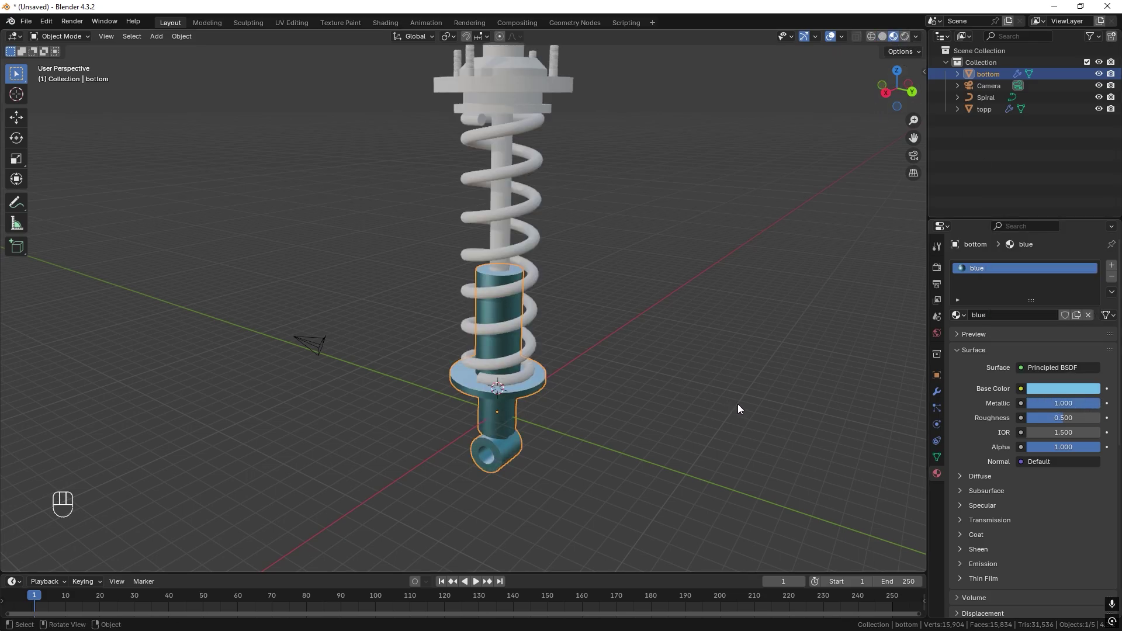
left_click_drag(1061, 421, 1049, 419)
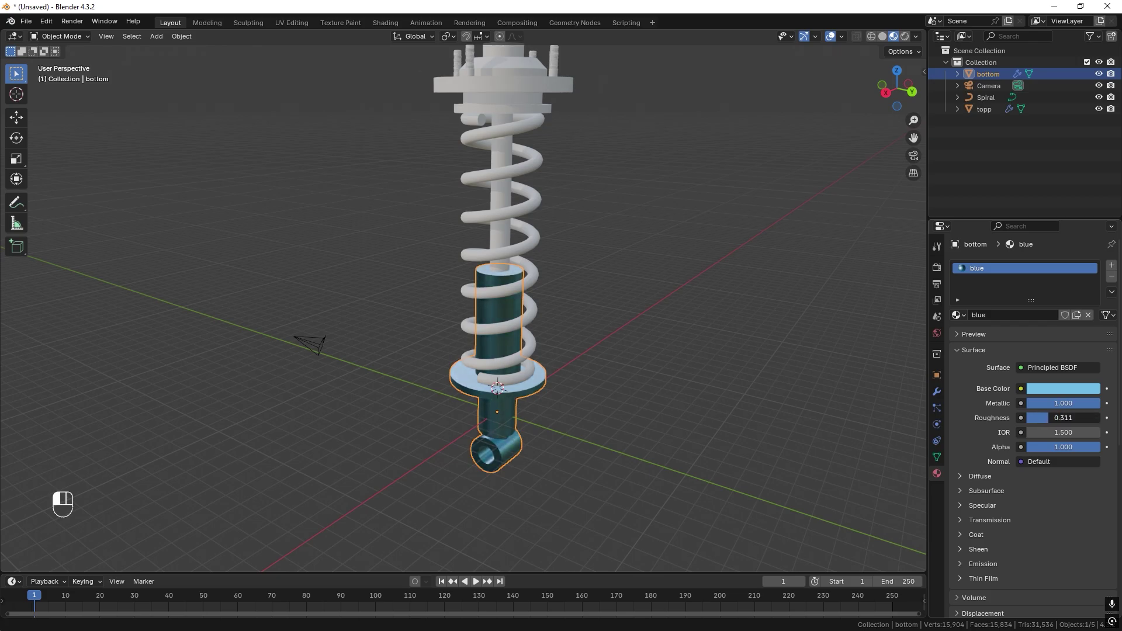
middle_click_drag(591, 394, 609, 310, "shift")
scroll(588, 377, "up", 3)
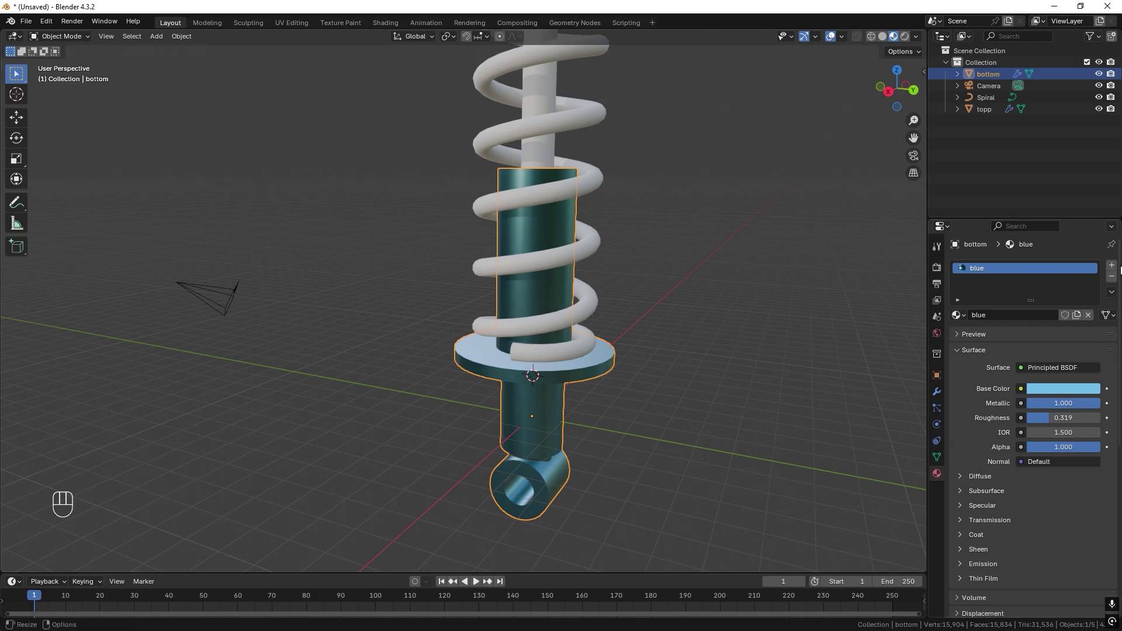
- Add a second material slot to the bottom part, holding an independent copy of the blue material renamed black
left_click(1112, 266)
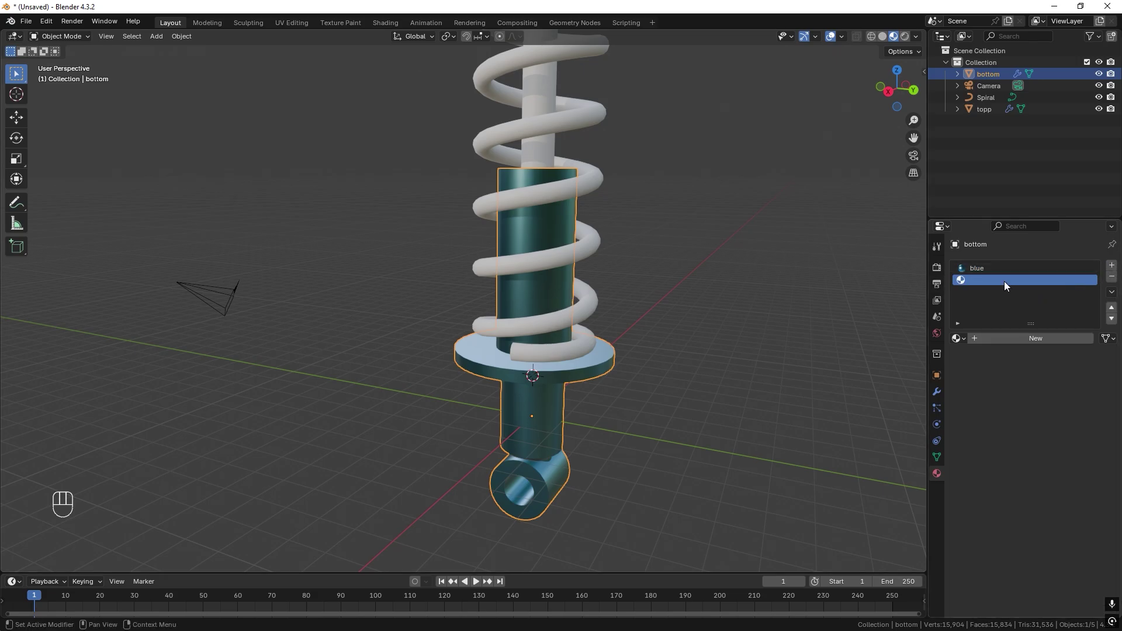
left_click(959, 339)
left_click(952, 361)
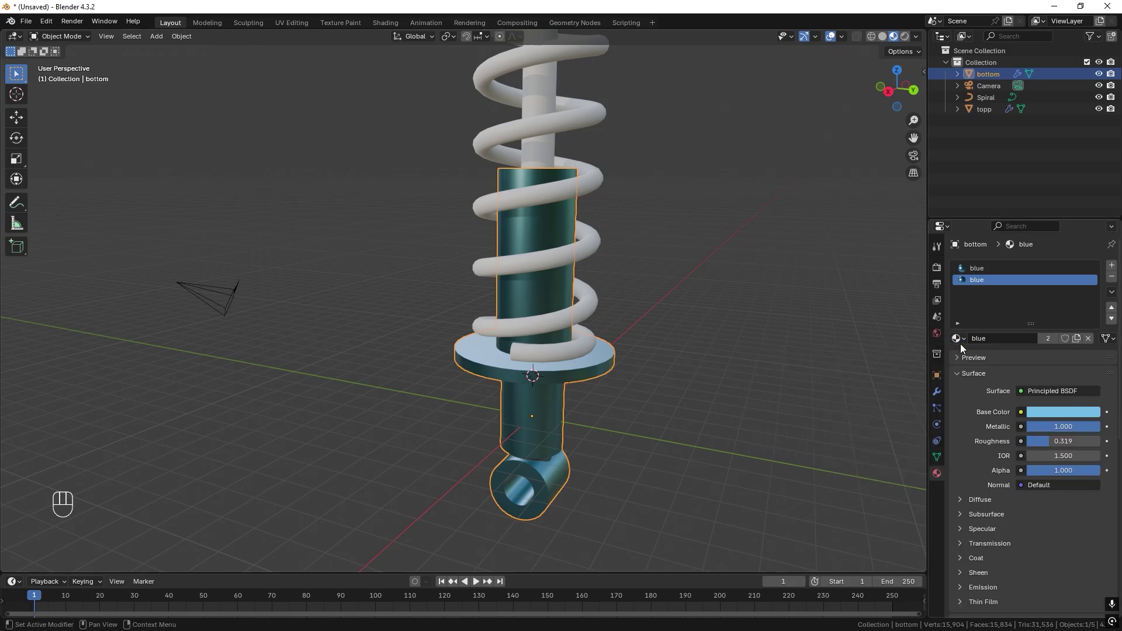
left_click(1079, 341)
left_click(1015, 339)
type("bla")
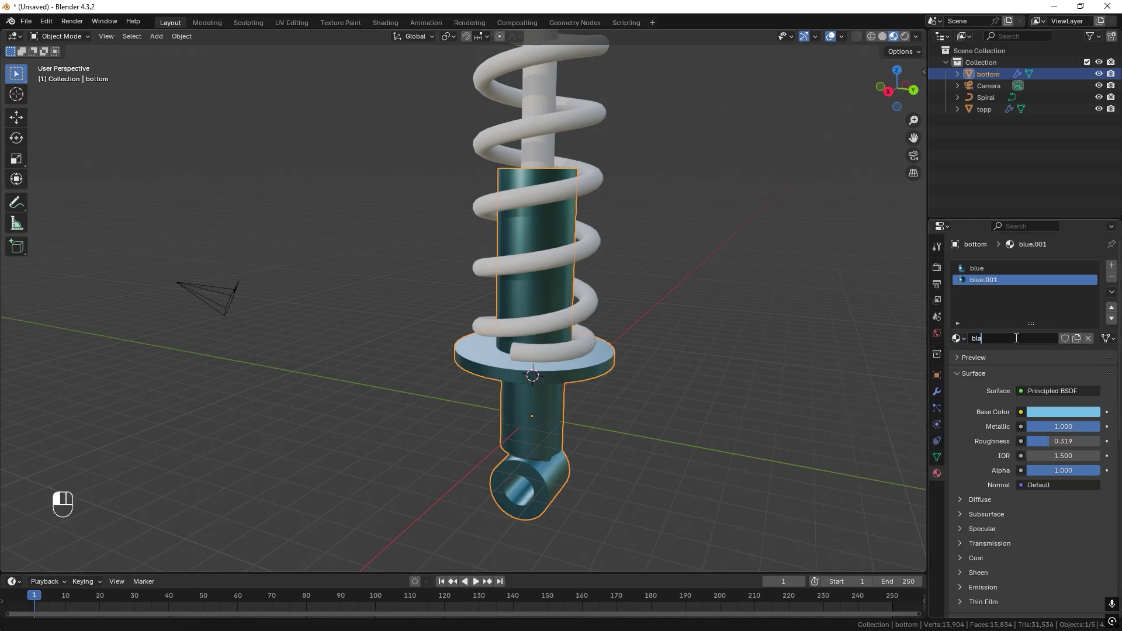
type("ck")
key("Return")
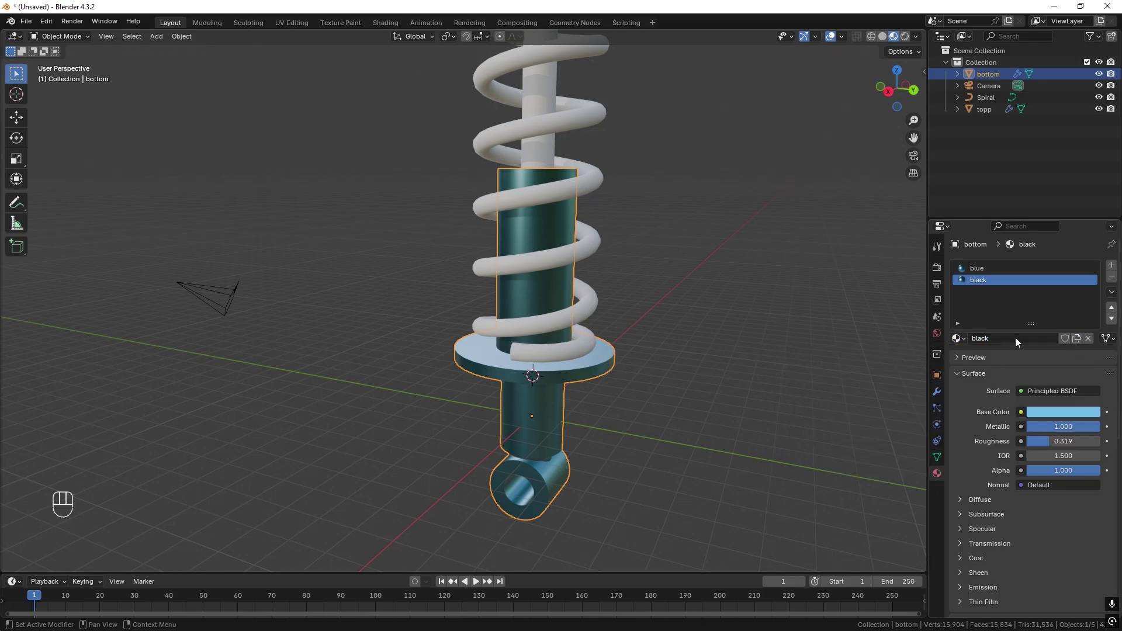
- Change the black material's base color to near-black by removing its saturation and darkening its value
left_click(1068, 411)
left_click_drag(1078, 237, 1036, 269)
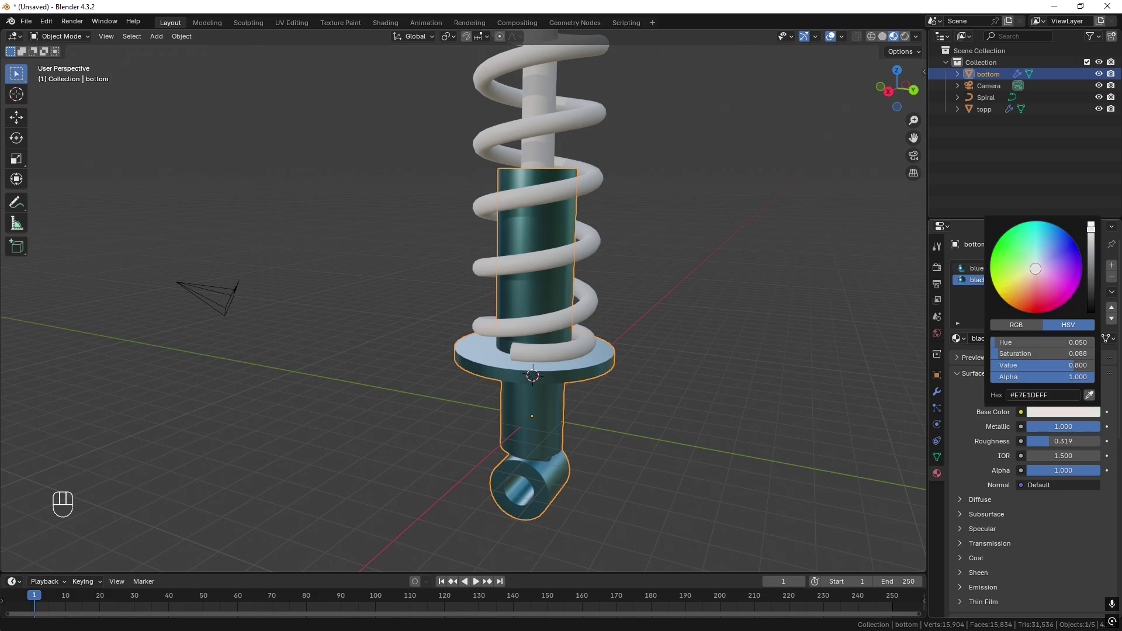
left_click_drag(1091, 228, 1078, 325)
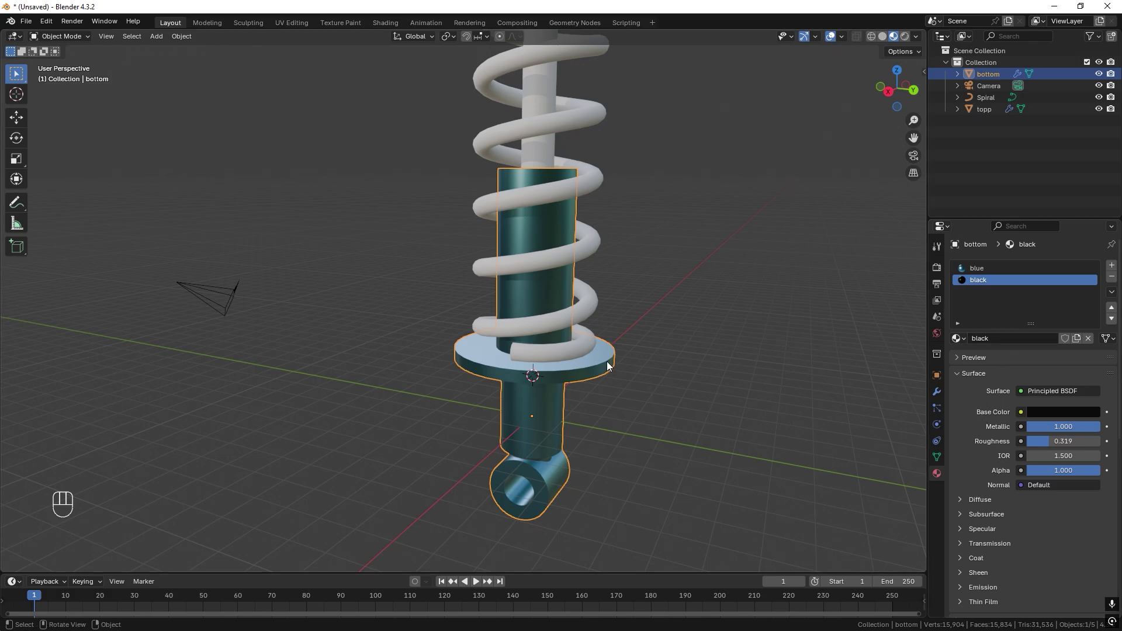
- Assign the black material to the bottom part's tube faces above the flange and to its mounting eye, using X-ray face selection
key("Tab")
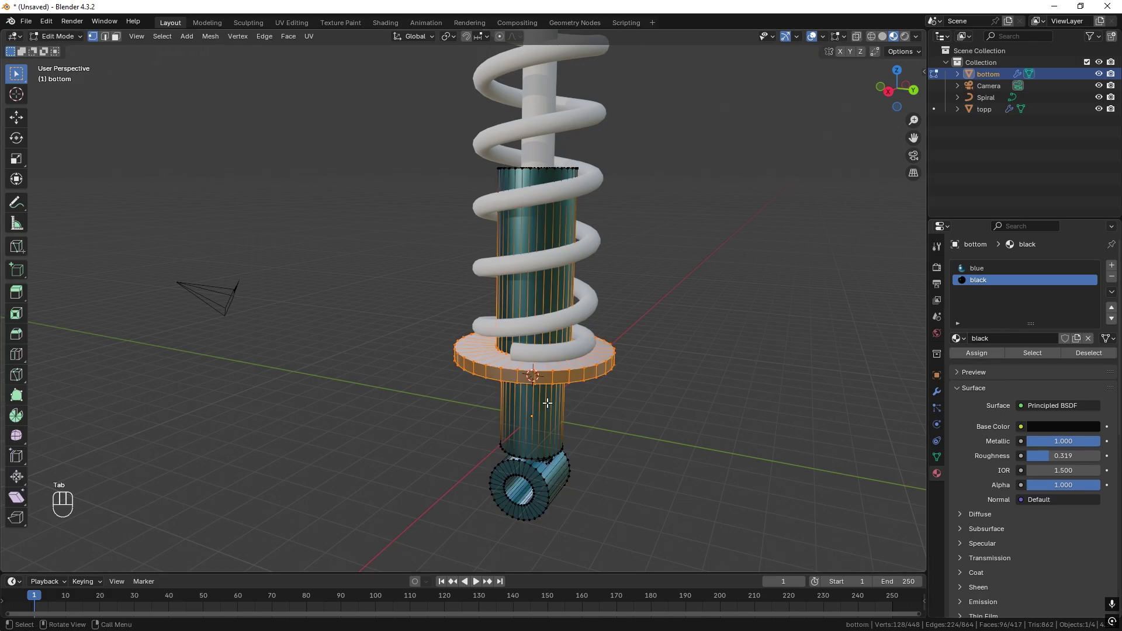
key("3")
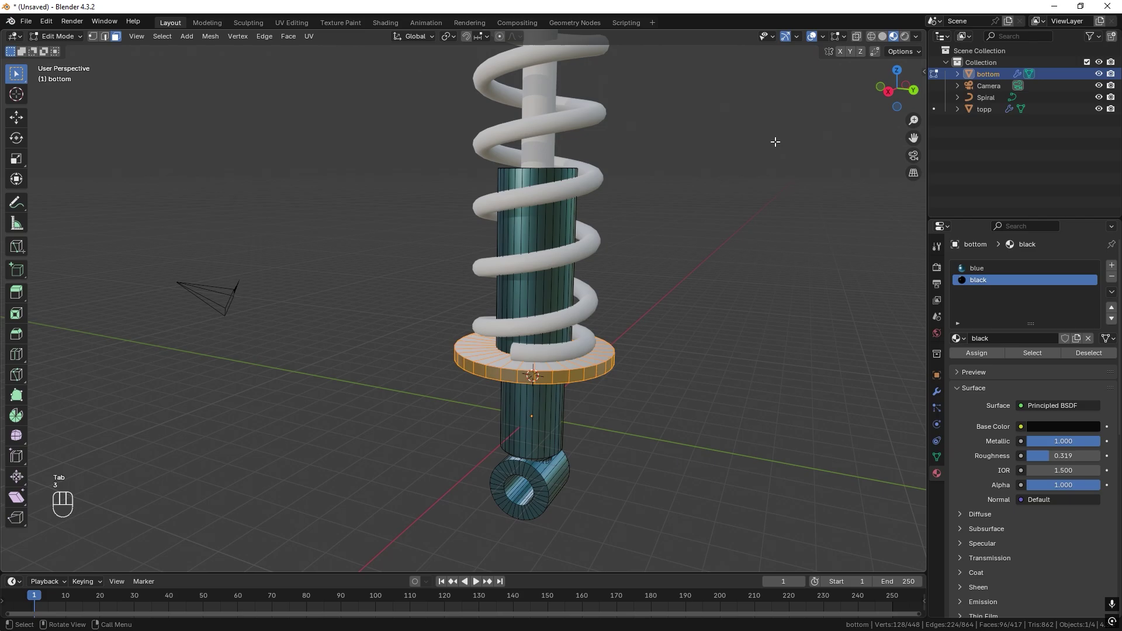
left_click(856, 36)
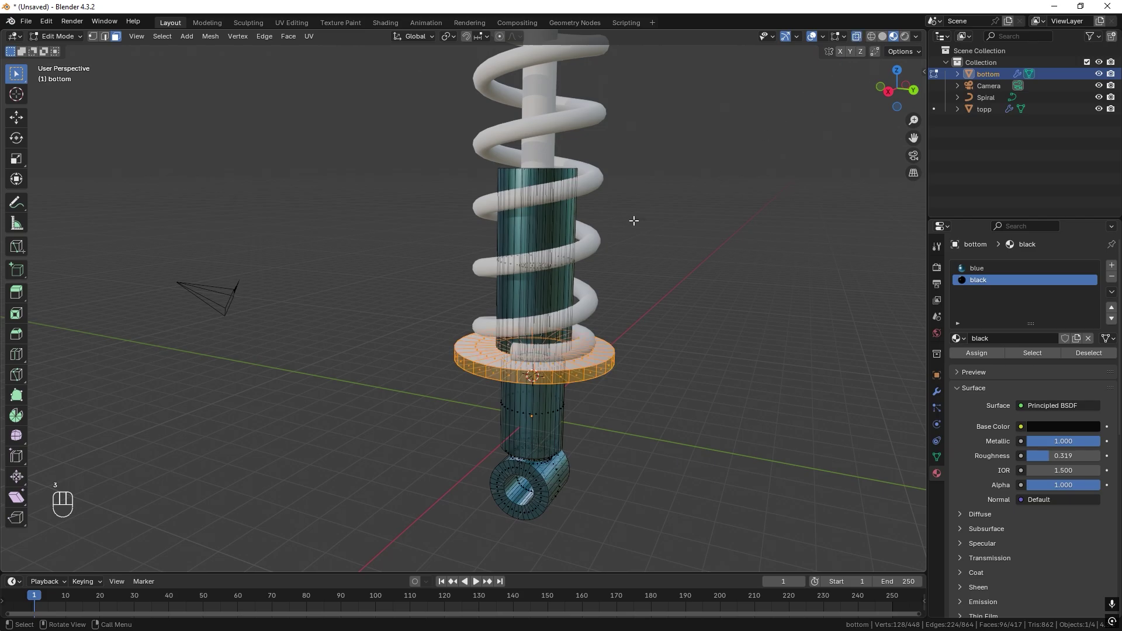
left_click(888, 92)
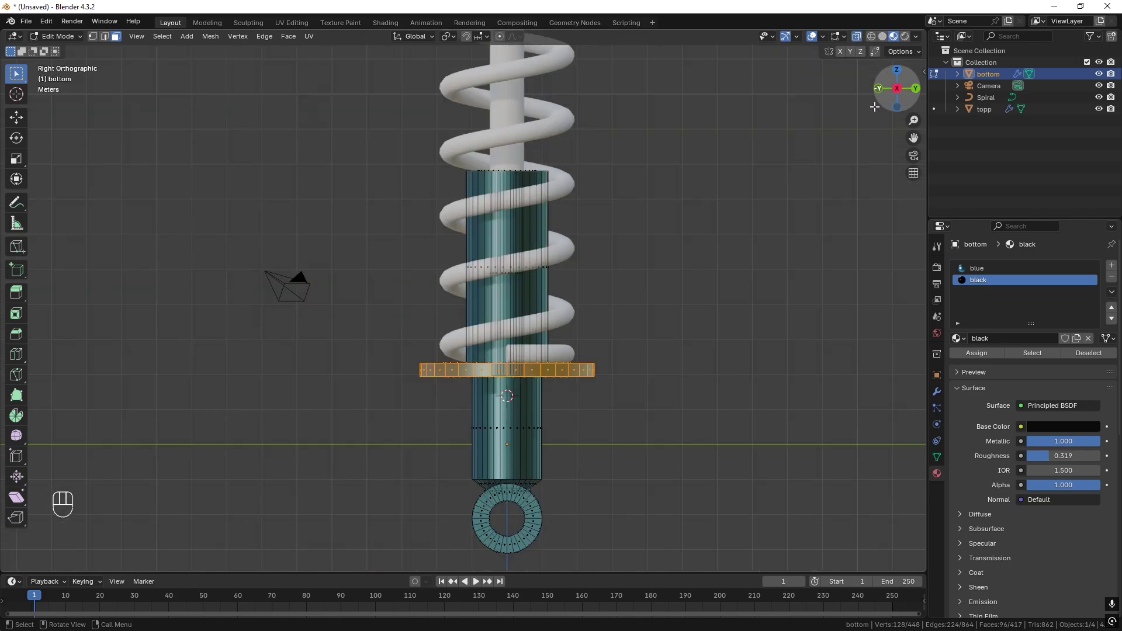
left_click_drag(609, 134, 417, 332)
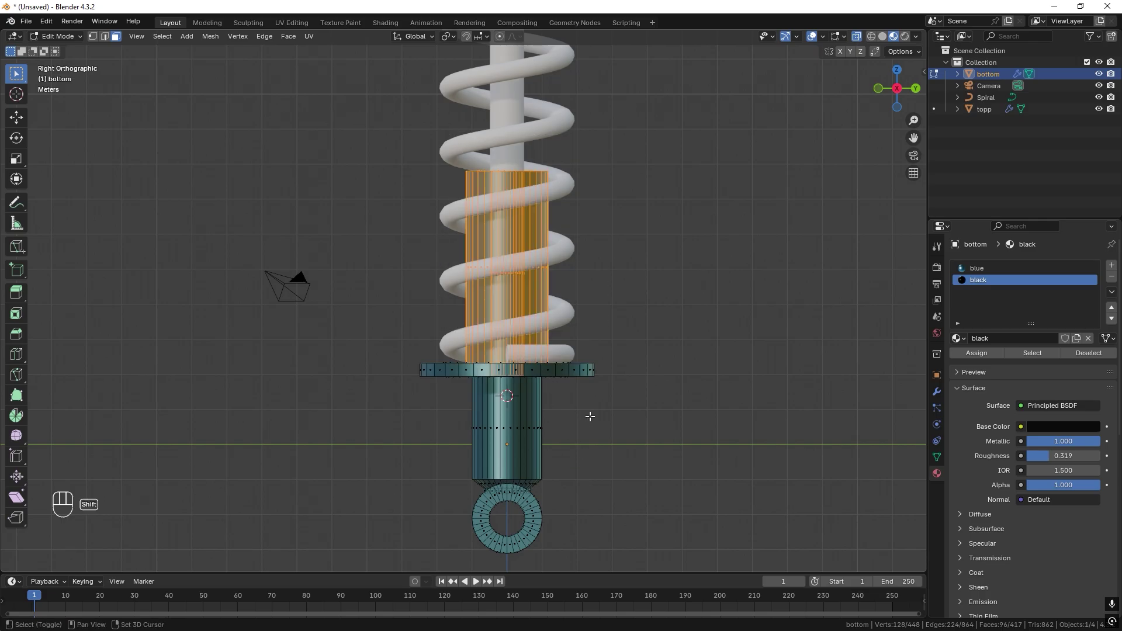
left_click_drag(589, 408, 429, 545, "shift")
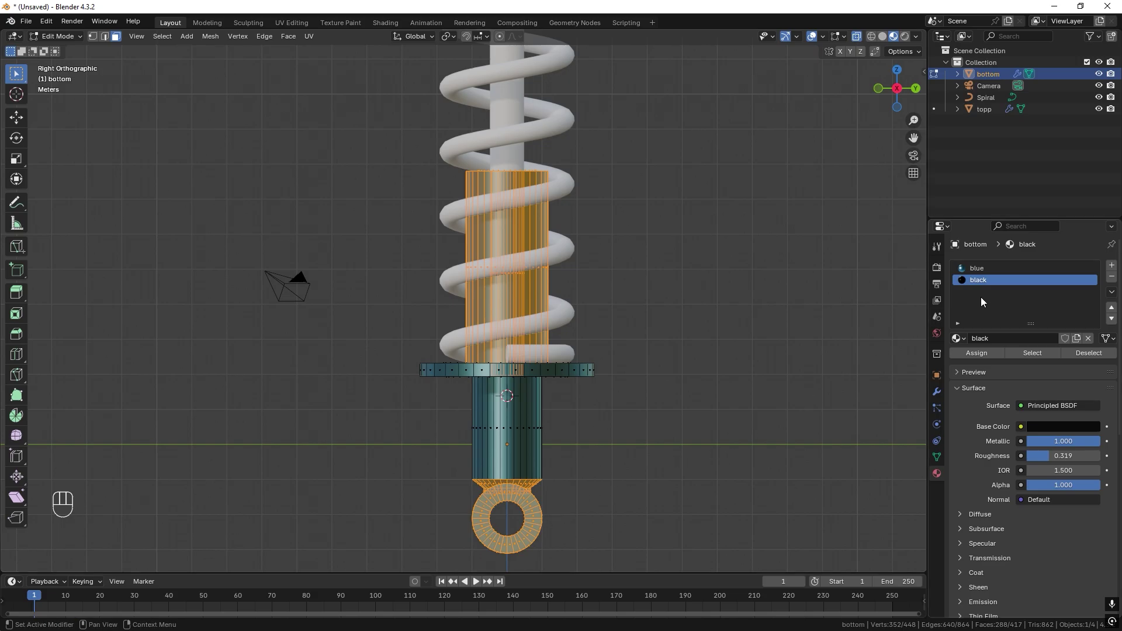
left_click(977, 353)
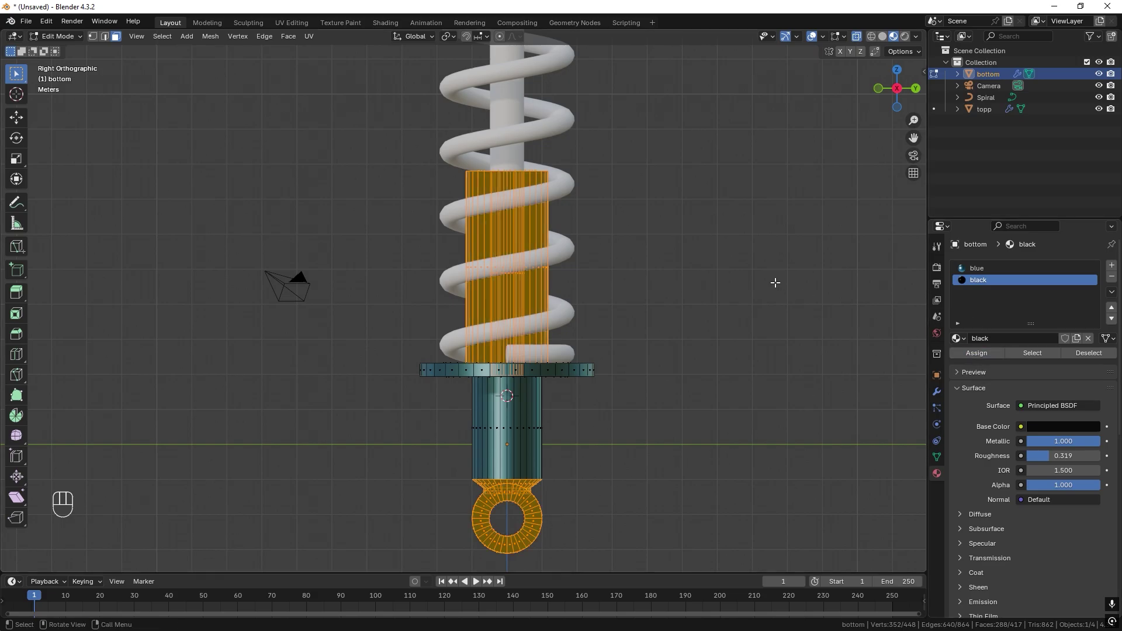
key("Tab")
- Apply the existing black material to the topp object
middle_click_drag(703, 264, 604, 259)
scroll(511, 339, "up", 6)
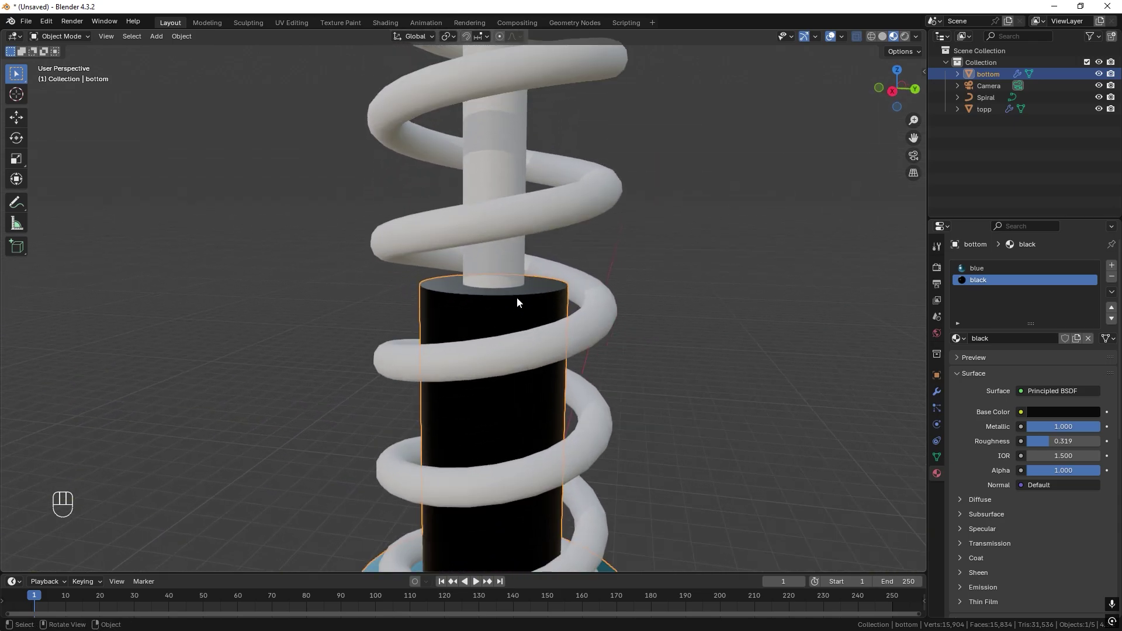
scroll(517, 297, "down", 4)
scroll(563, 300, "down", 4)
scroll(542, 250, "up", 3)
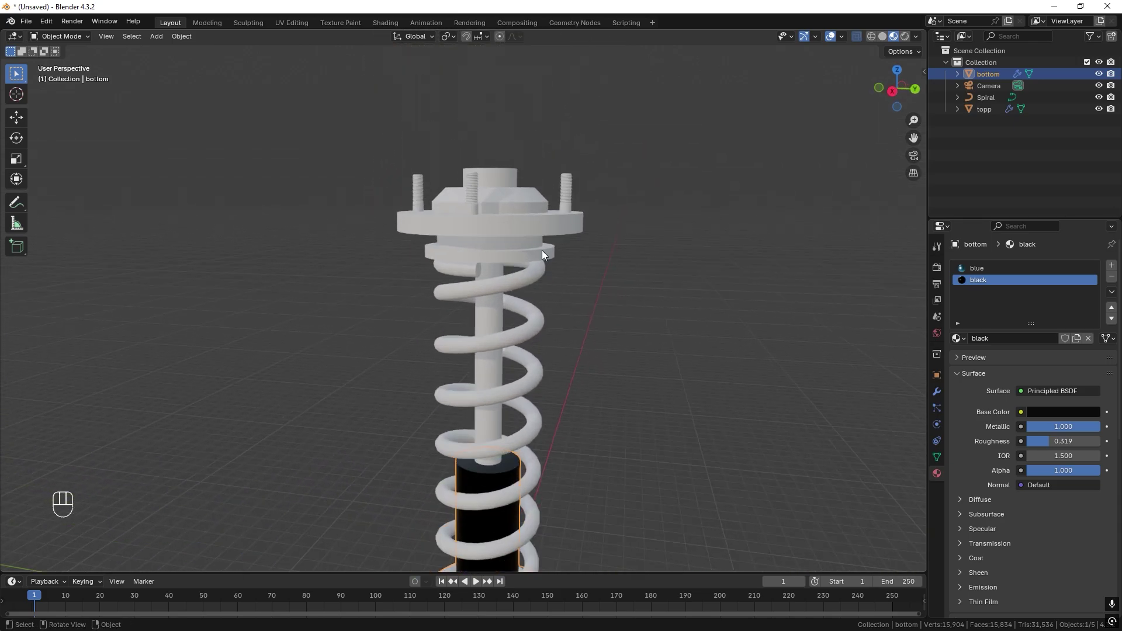
left_click(521, 218)
left_click(958, 315)
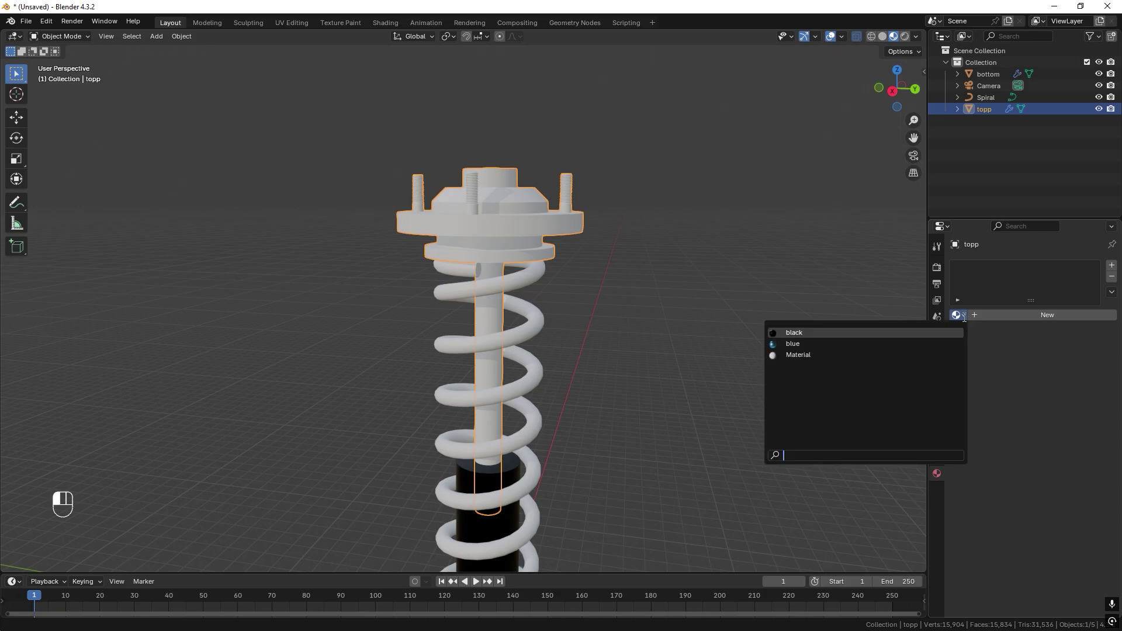
left_click(797, 332)
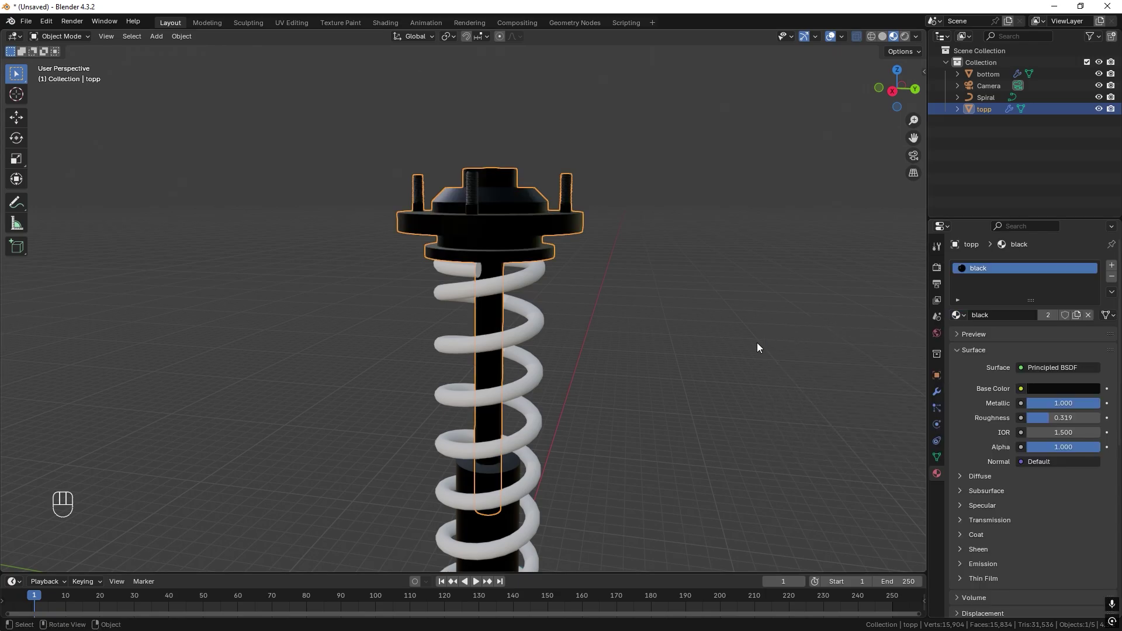
- Add a second material slot to the topp object and fill it with the existing blue material
middle_click_drag(756, 344, 644, 265)
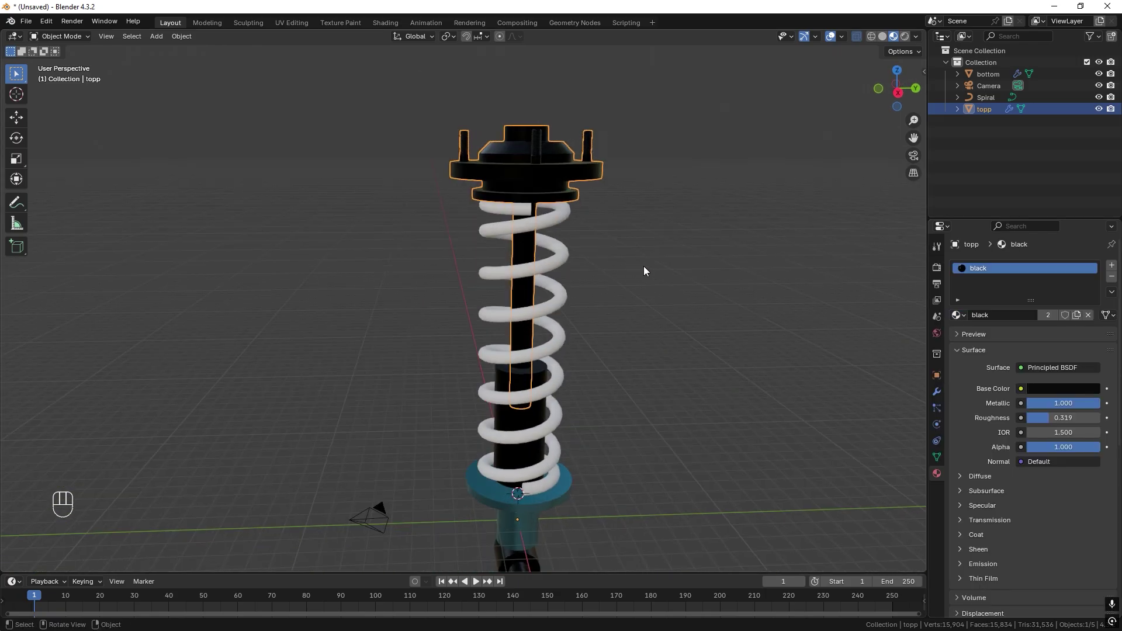
left_click(1111, 265)
left_click(958, 338)
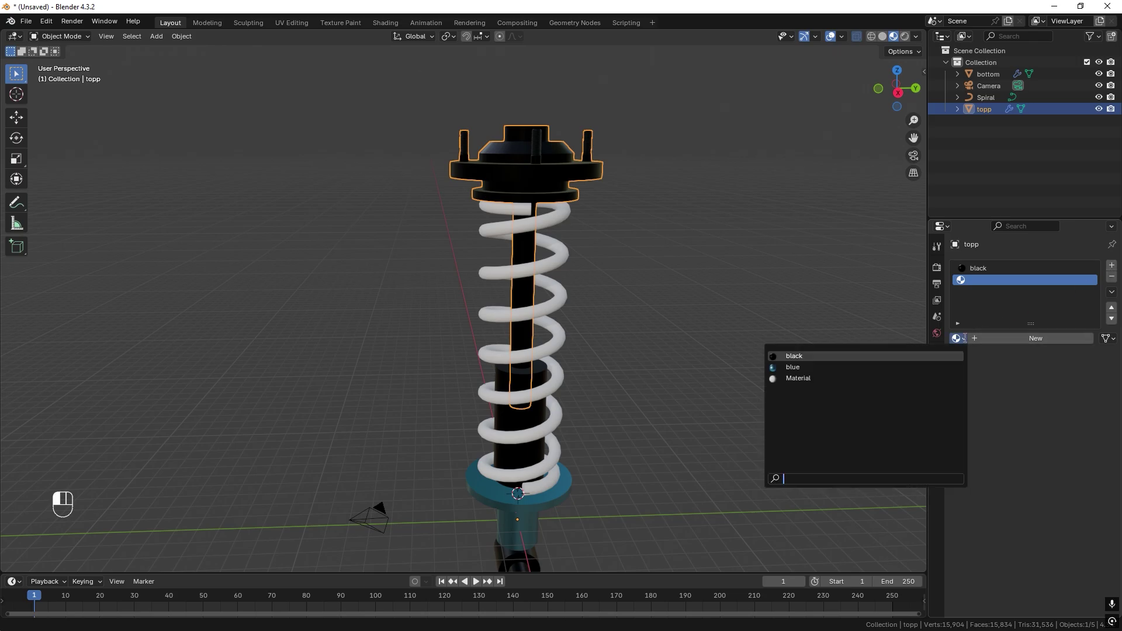
left_click(797, 367)
- Assign the blue material to the topp object's wide flange, the two collars beneath it and the cylindrical cap above the cone
middle_click_drag(623, 236, 790, 191, "shift")
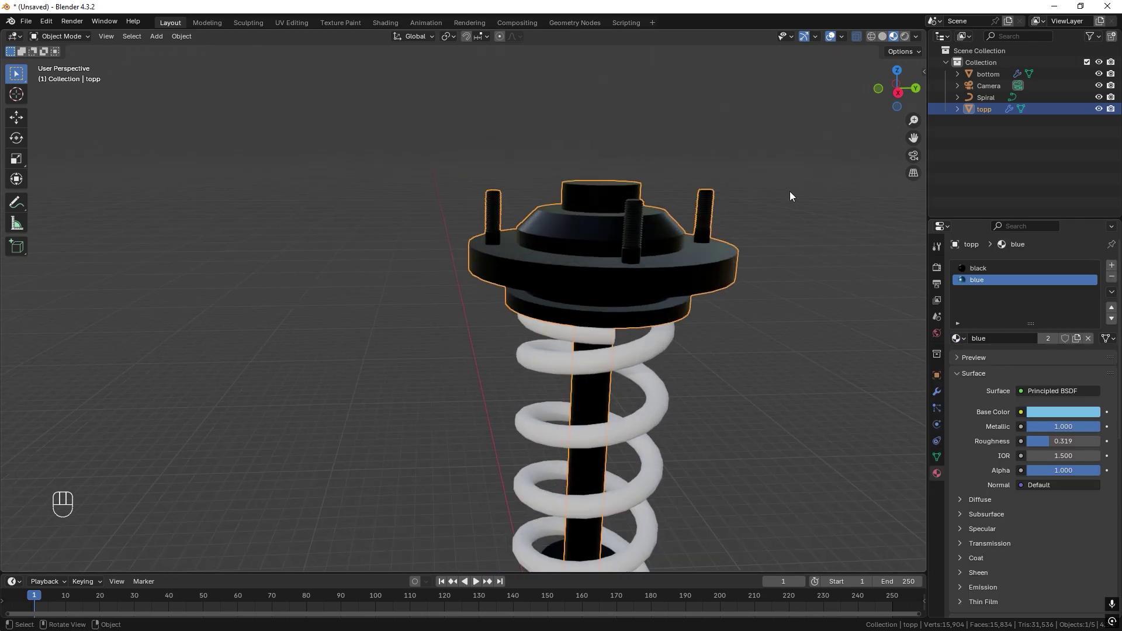
left_click(897, 92)
key("Tab")
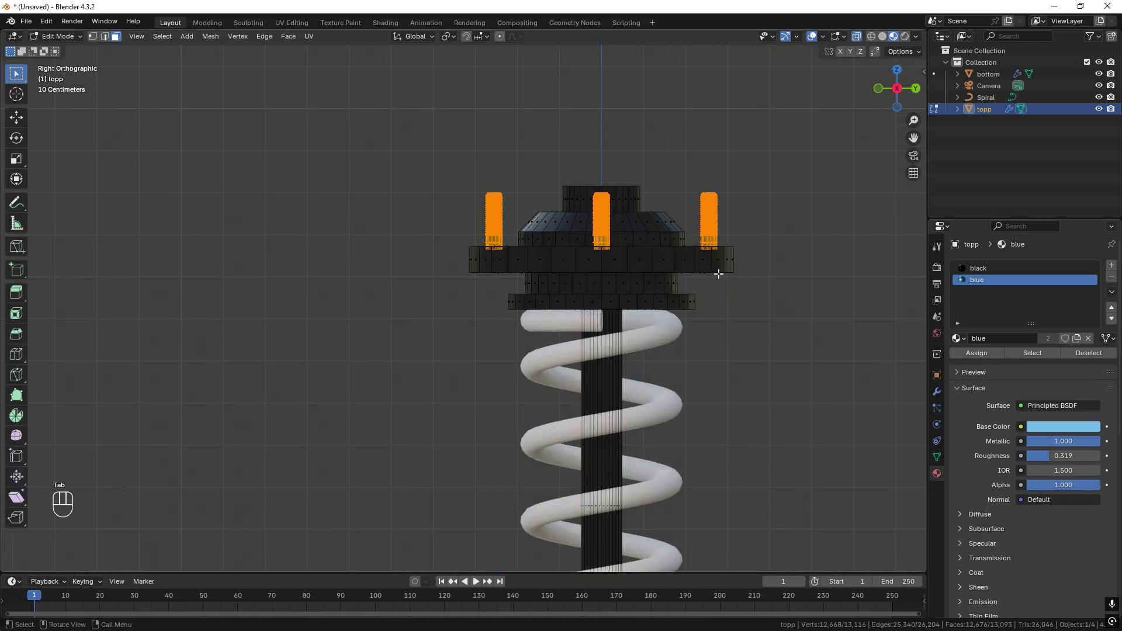
left_click_drag(757, 254, 449, 316)
middle_click_drag(449, 316, 509, 264)
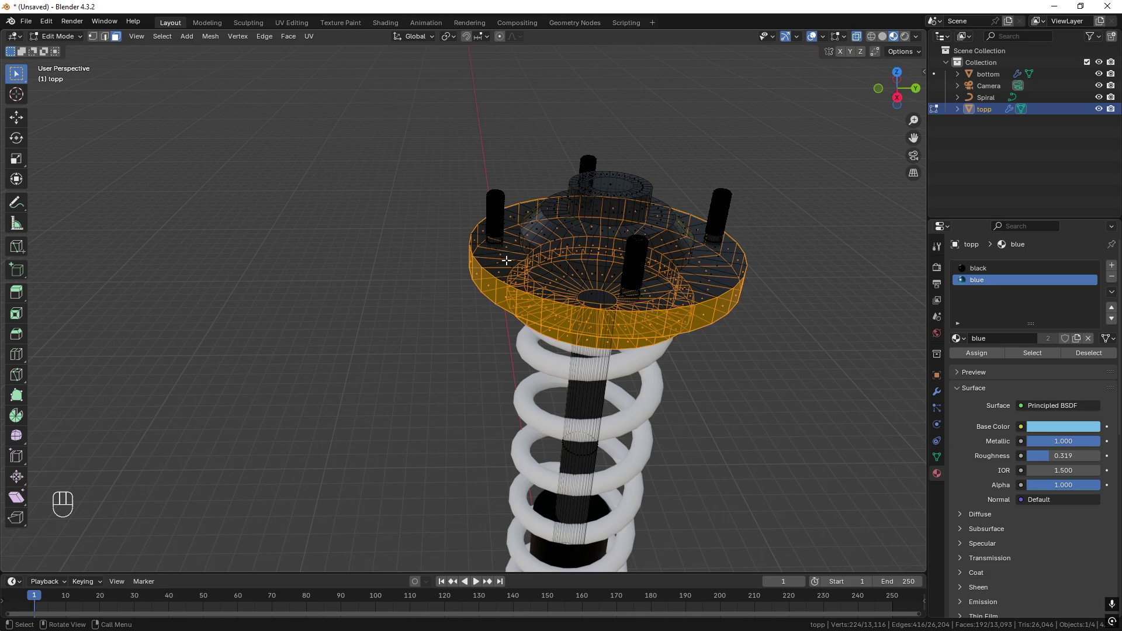
left_click(489, 254, "alt+shift")
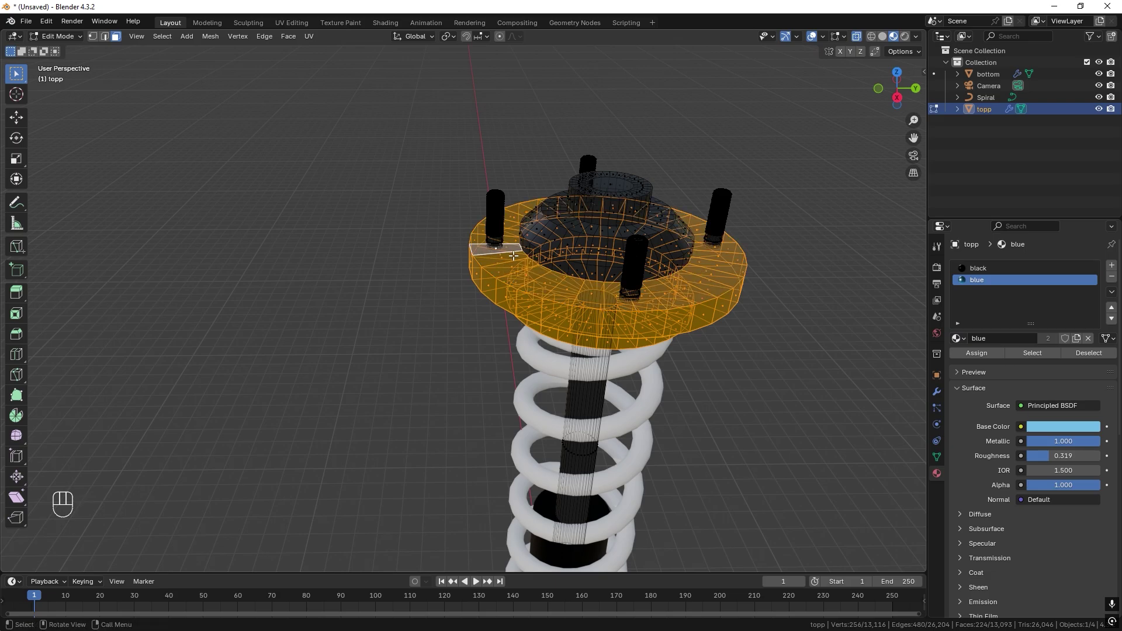
middle_click_drag(533, 261, 657, 177)
scroll(648, 187, "up", 2)
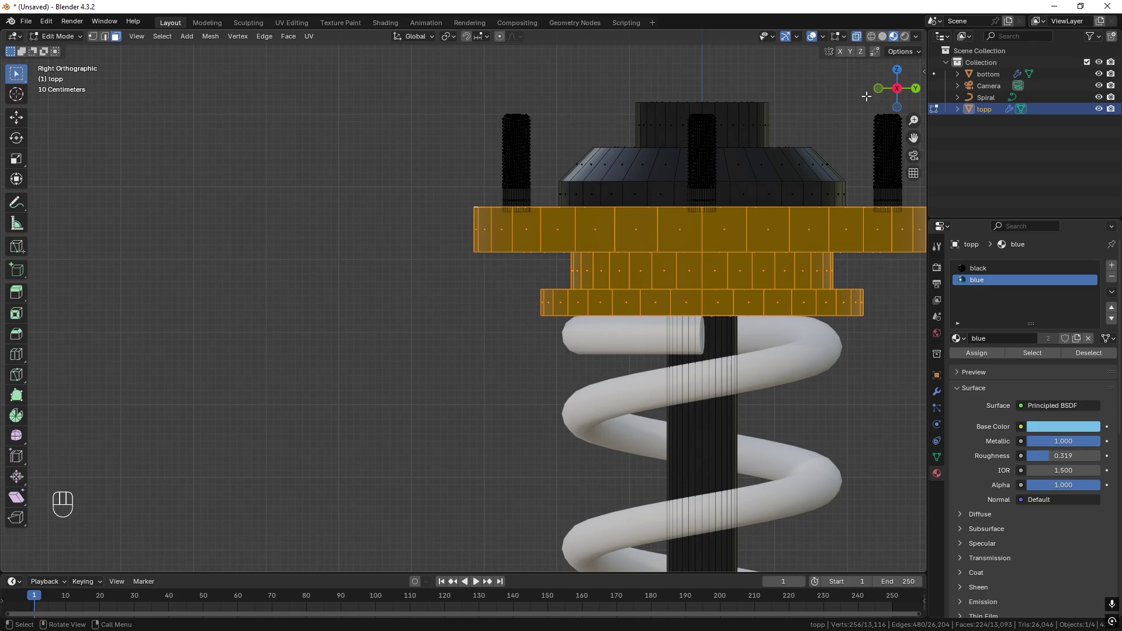
middle_click_drag(608, 145, 649, 166)
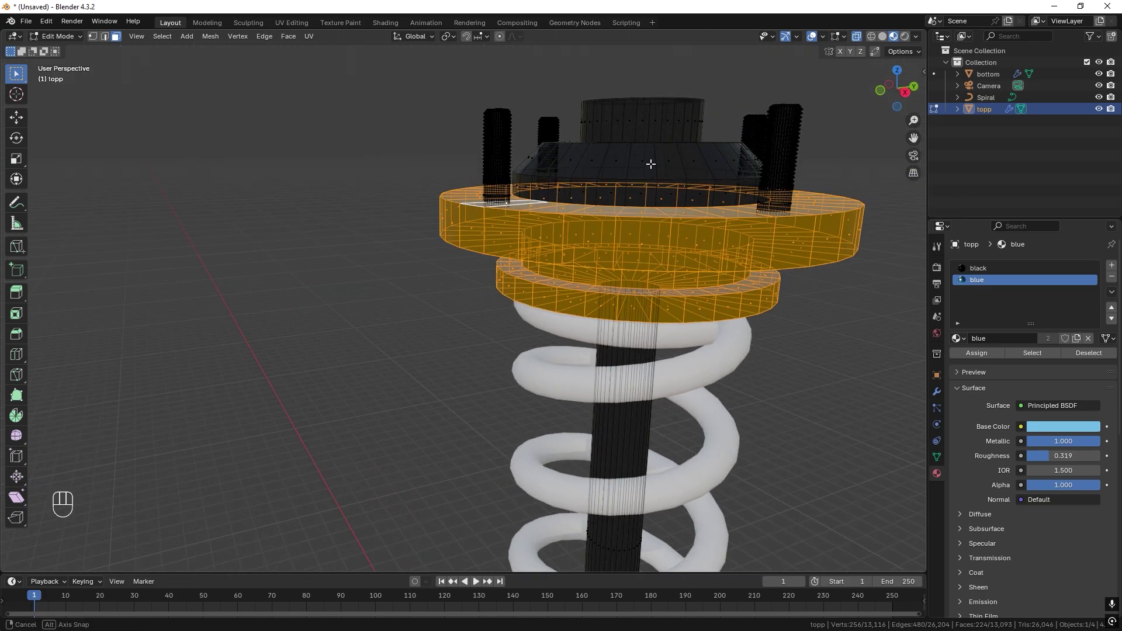
left_click_drag(736, 82, 566, 141, "shift")
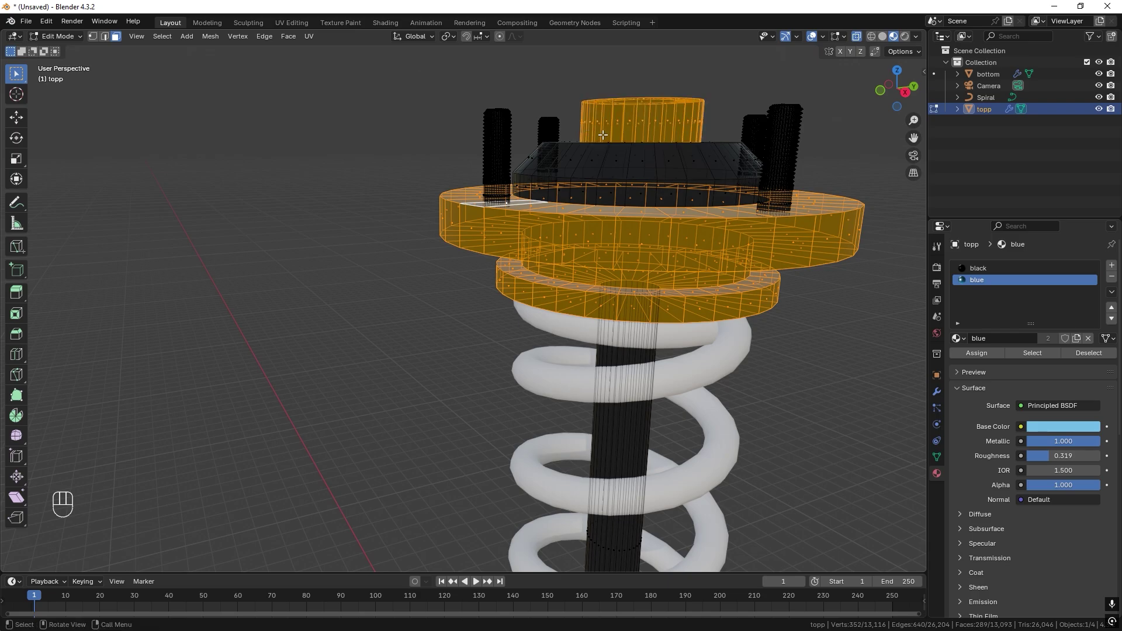
left_click(974, 353)
middle_click_drag(690, 216, 712, 226)
key("Tab")
scroll(696, 218, "up", 3)
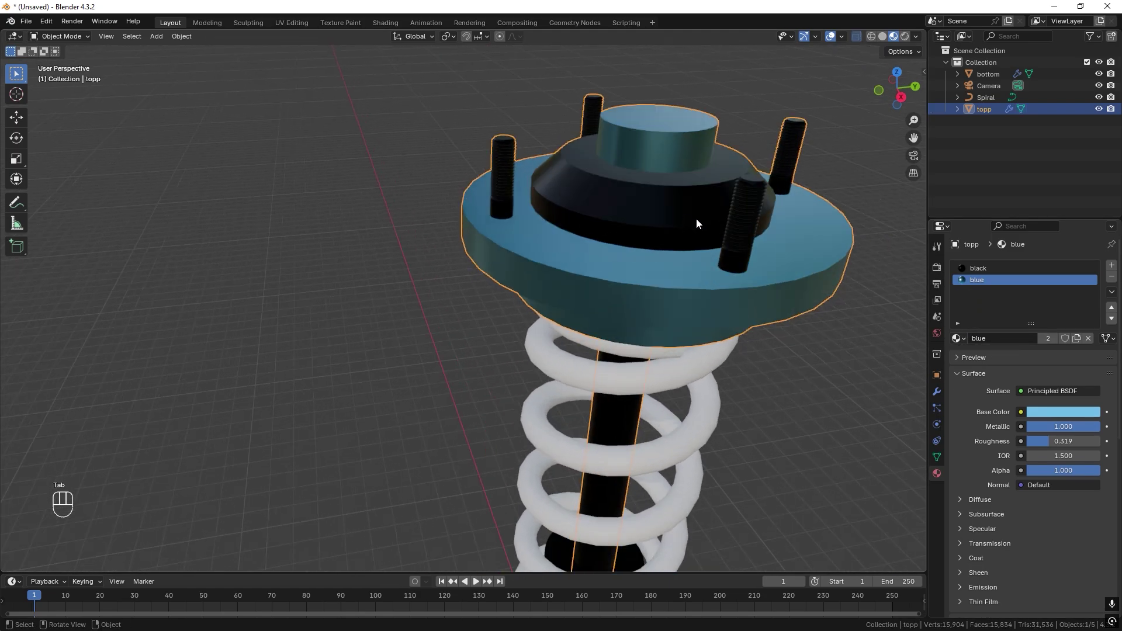
- Add a third material slot to the topp object and fill it with a copy of the blue material renamed steel
left_click(1112, 266)
left_click(957, 339)
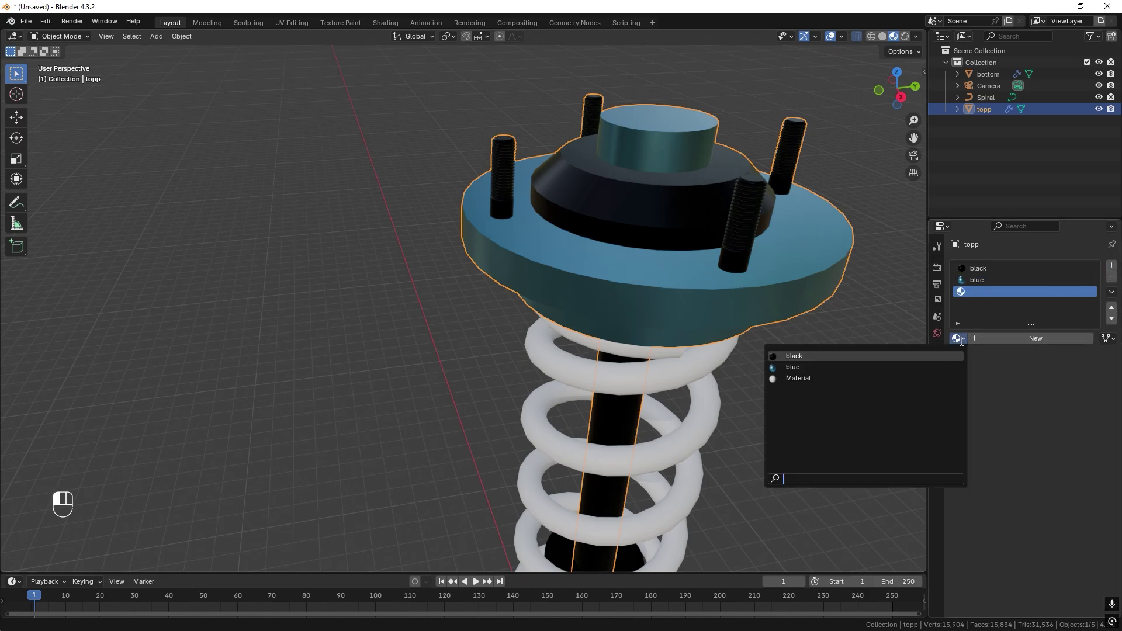
left_click(853, 368)
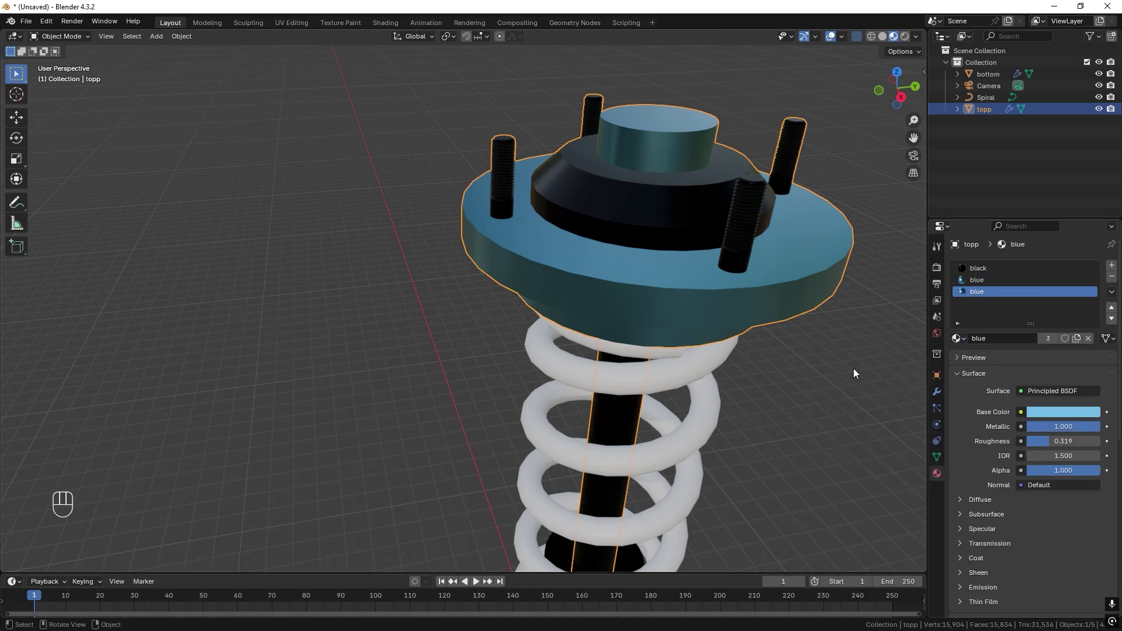
left_click(1077, 338)
left_click(1037, 339)
type("steel")
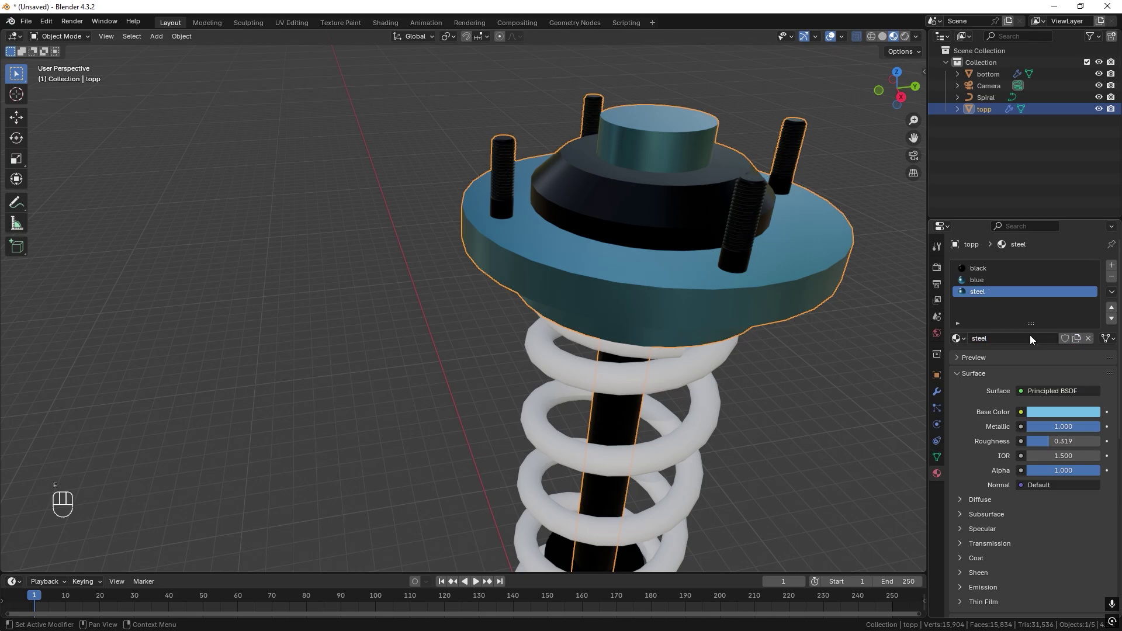
key("Return")
- Change the steel material's base color to light grey by removing its saturation and slightly lowering its value
left_click(1062, 411)
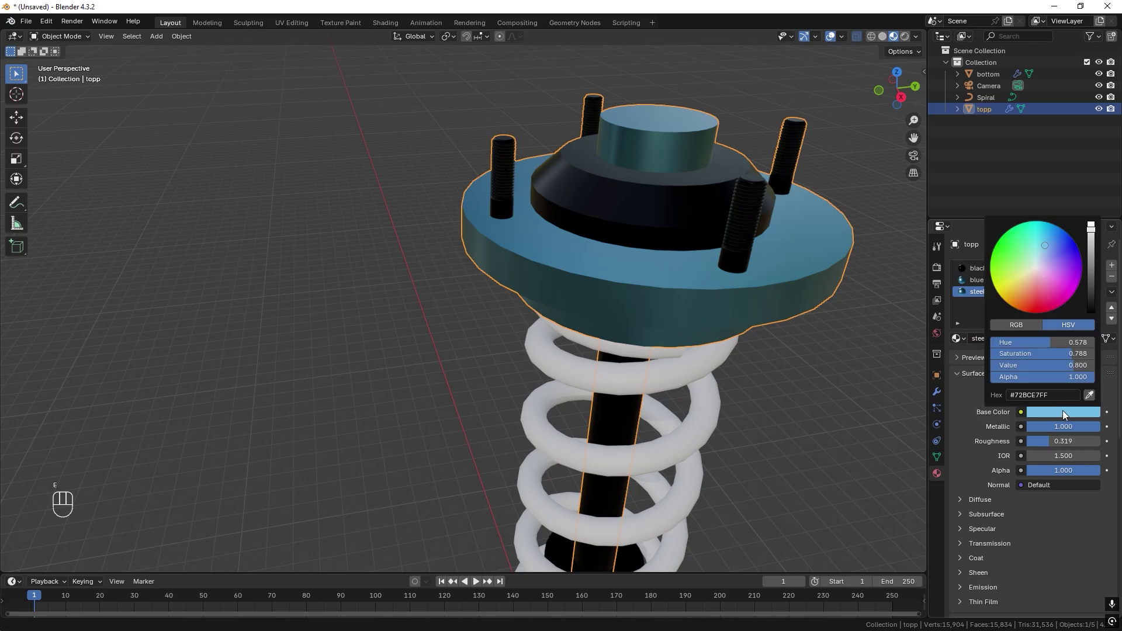
left_click(1037, 268)
left_click_drag(1091, 231, 1091, 245)
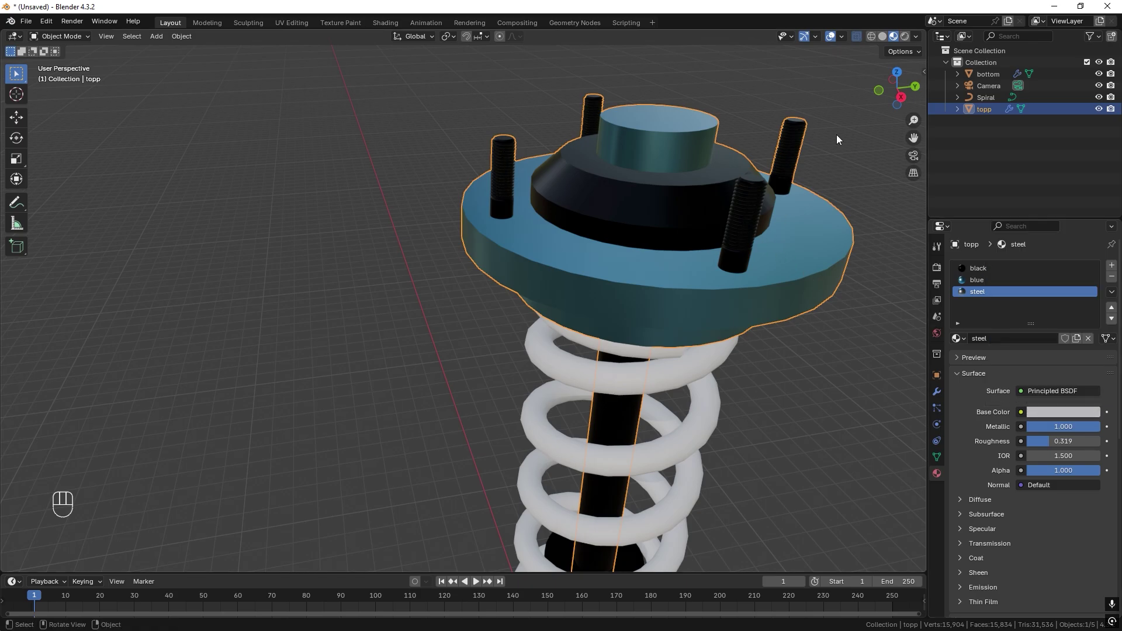
- Assign the steel material to all four threaded studs on the topp object's flange
key("Tab")
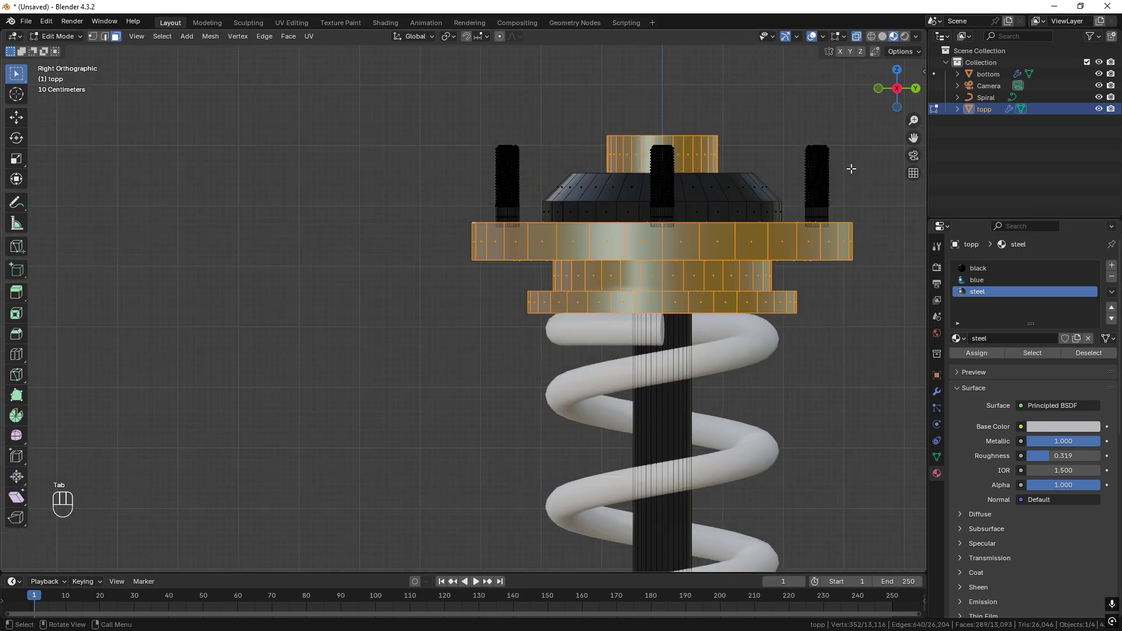
left_click_drag(846, 128, 799, 221, "shift")
left_click(560, 121)
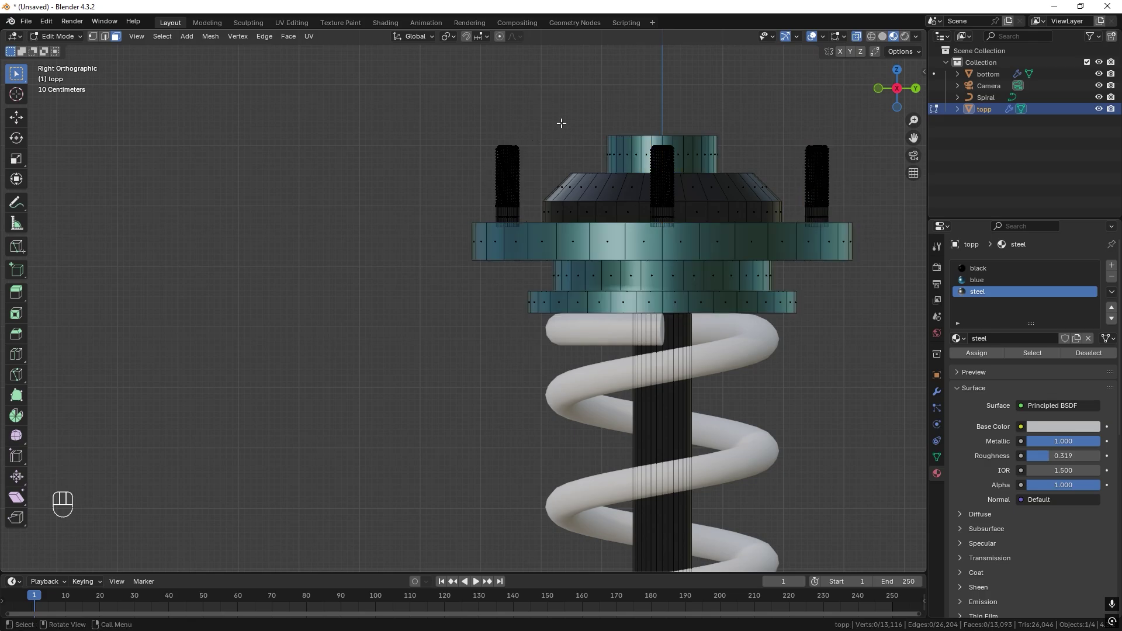
left_click_drag(858, 120, 800, 221, "shift")
left_click_drag(525, 127, 497, 221, "shift")
left_click(916, 89)
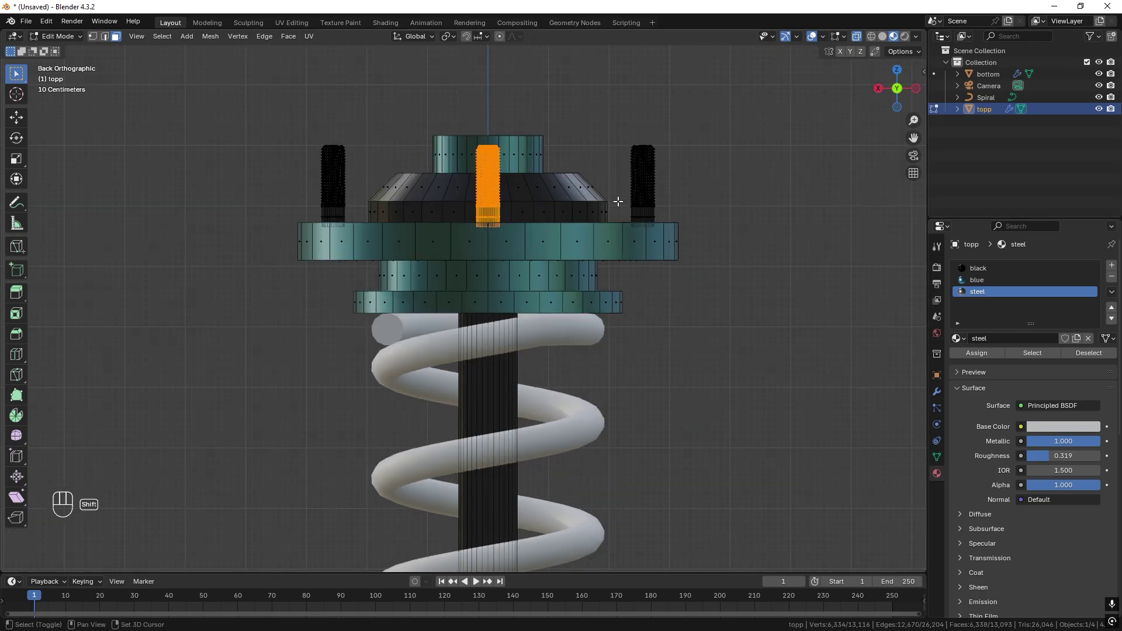
left_click_drag(675, 125, 619, 227, "shift")
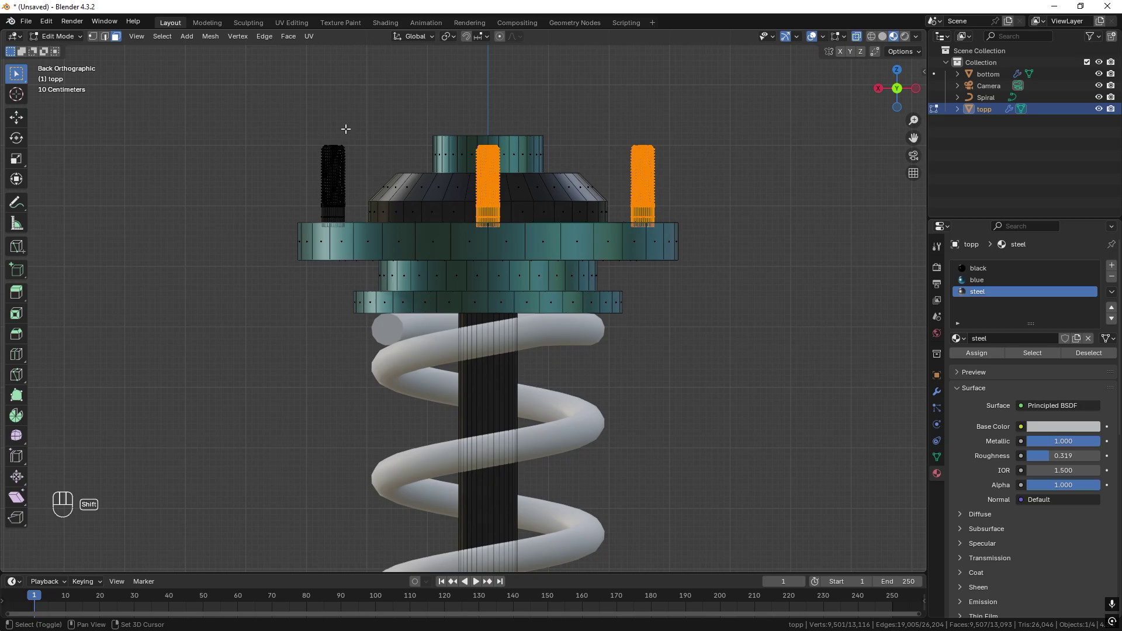
left_click_drag(346, 128, 284, 227, "shift")
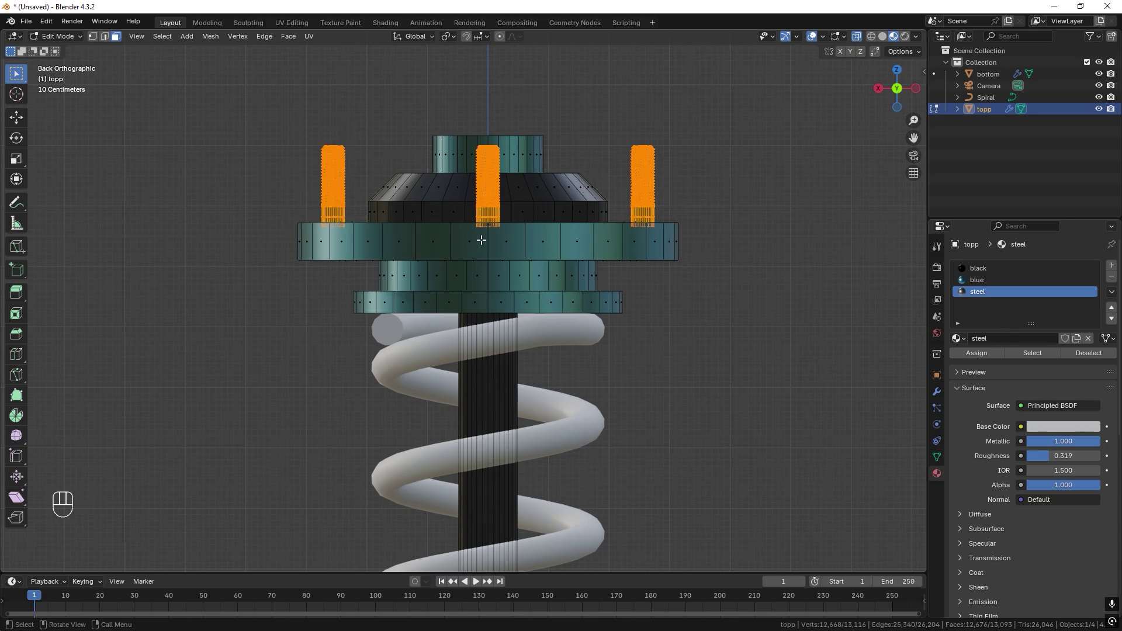
key("Tab")
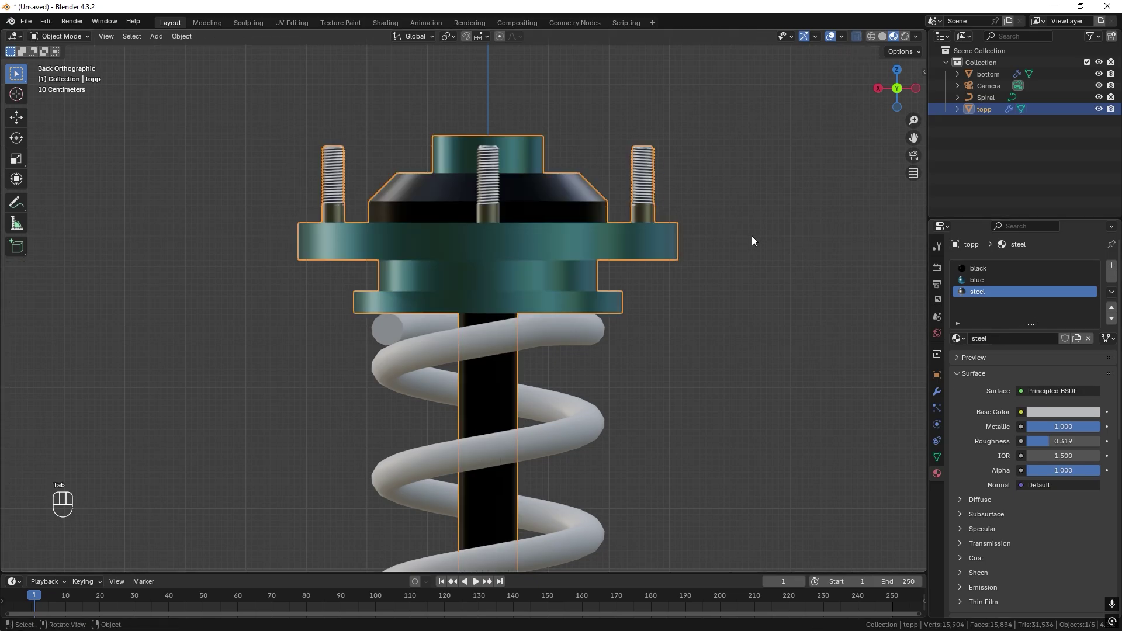
- Apply the existing blue material to the Spiral spring, make an independent copy of it and rename the copy pink
middle_click_drag(752, 241, 623, 216)
scroll(614, 217, "up", 3)
scroll(647, 195, "down", 1)
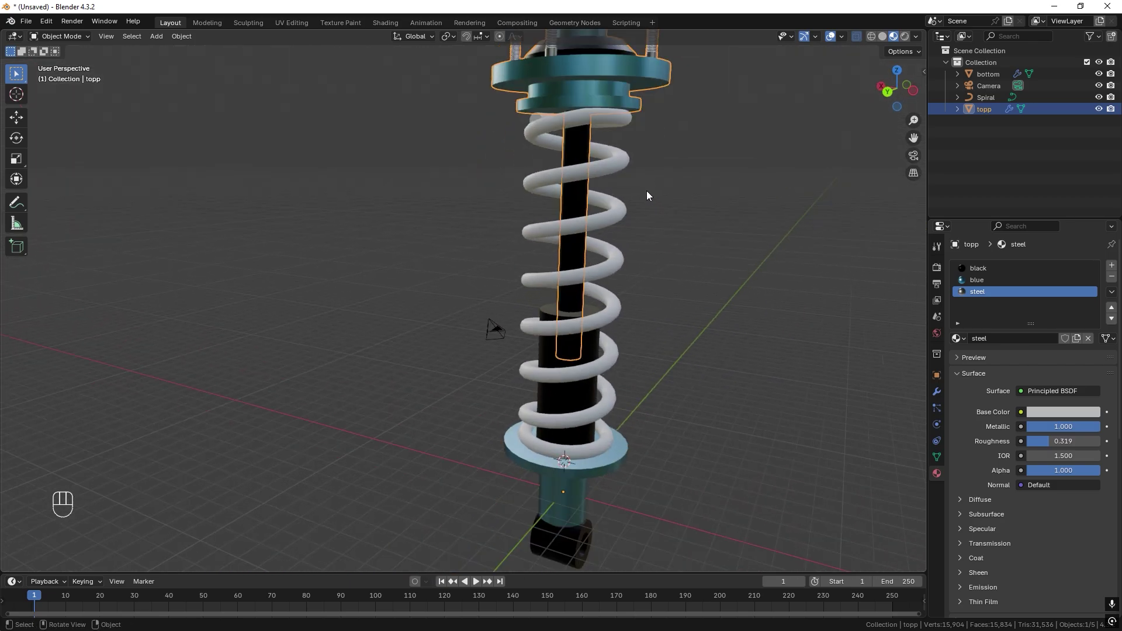
left_click(624, 208)
left_click(960, 315)
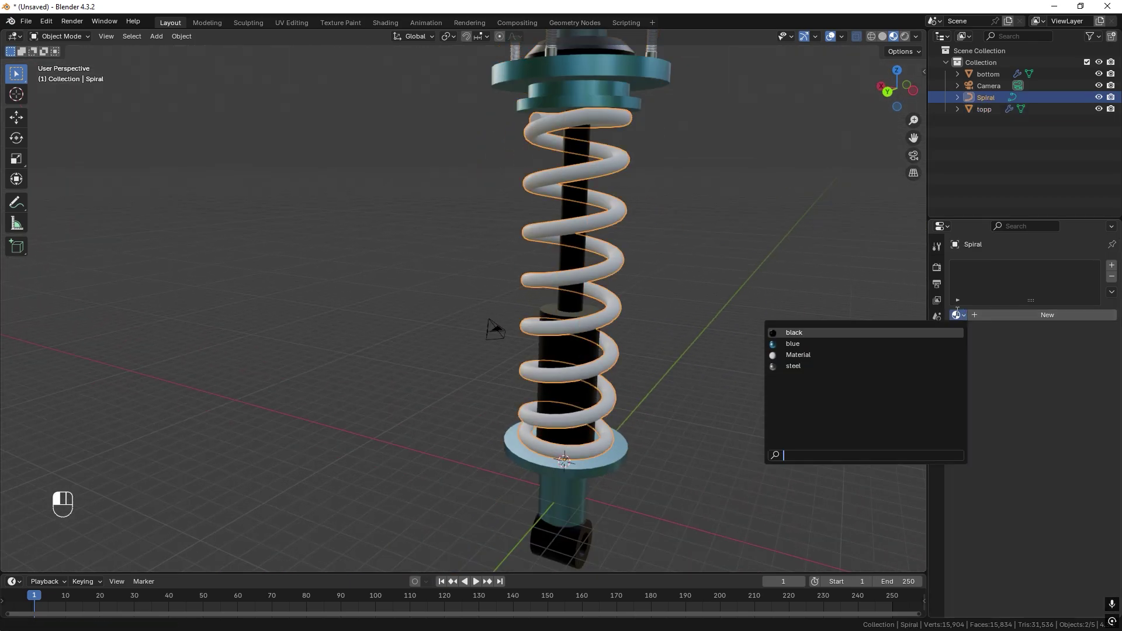
left_click(831, 344)
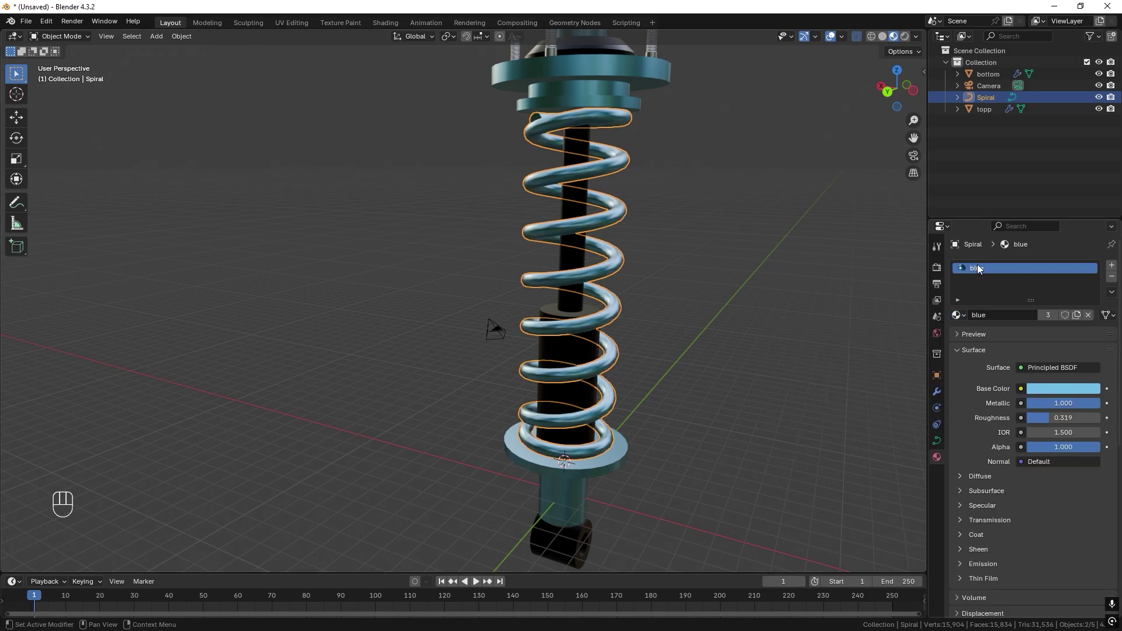
left_click(1079, 315)
left_click(1014, 315)
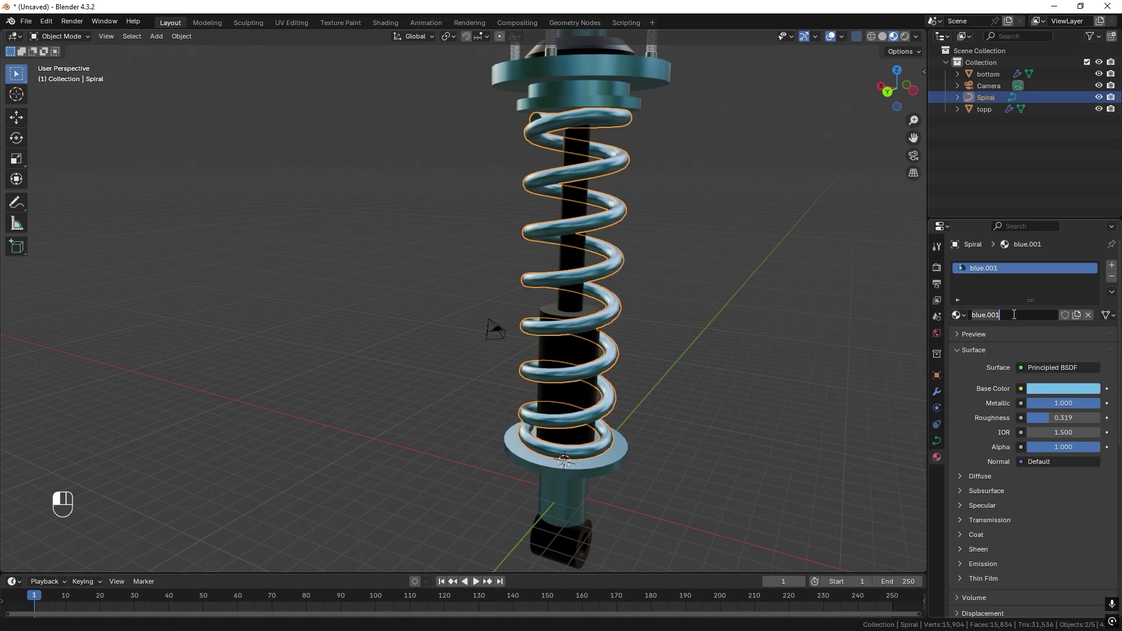
type("pink")
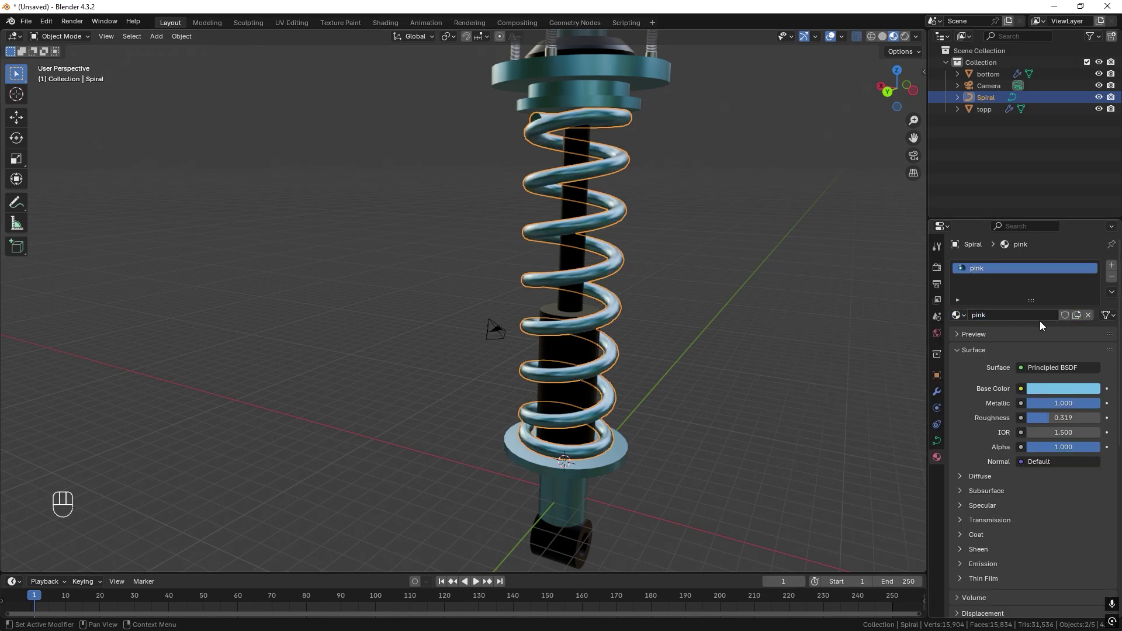
key("Return")
- Change the spring's pink material base color to pink and deselect the spring
left_click(1051, 388)
left_click_drag(1050, 255, 1046, 262)
scroll(729, 263, "down", 5)
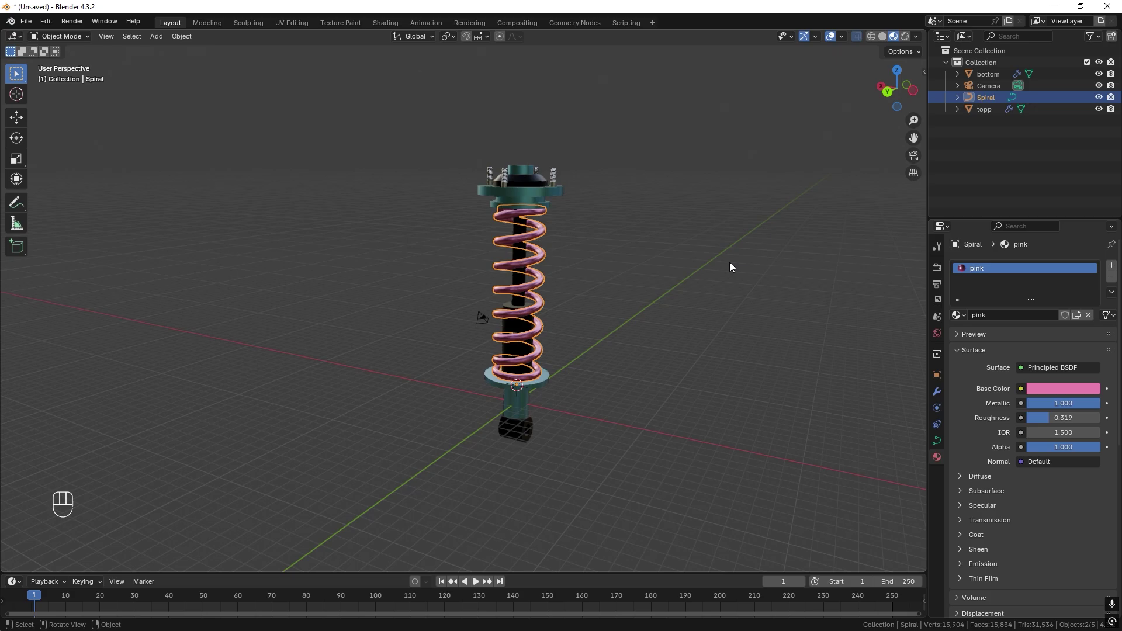
key("Tab")
key("Tab")
left_click(588, 318)
middle_click_drag(588, 318, 682, 231)
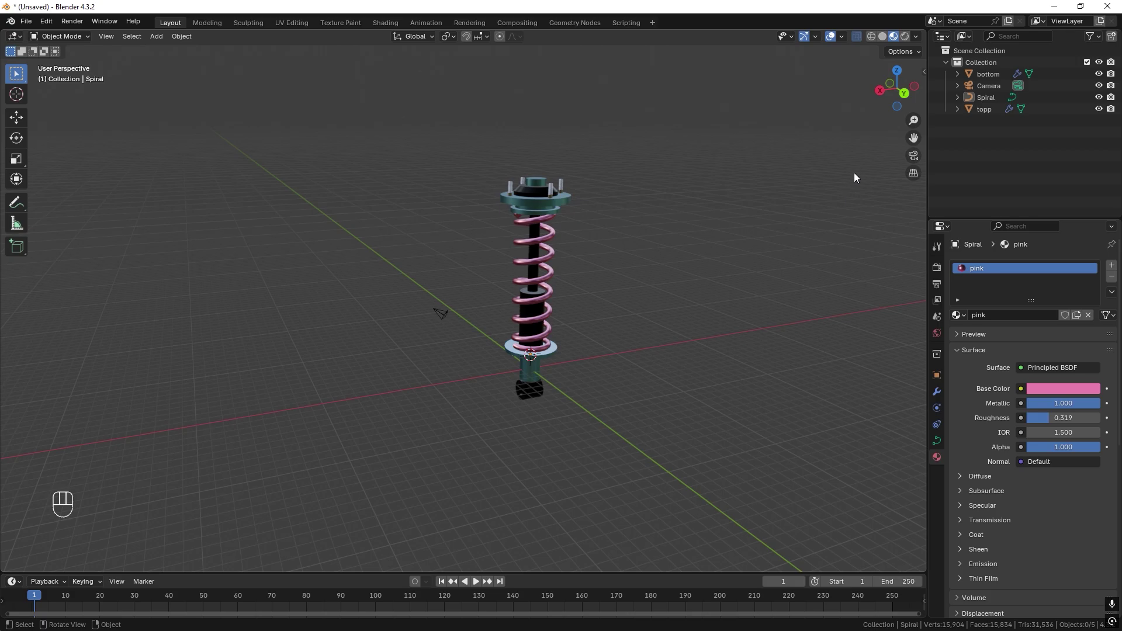
- Try a Damped Track constraint on the bottom part with topp as its target, and delete the constraint
left_click(905, 92)
scroll(567, 381, "up", 3)
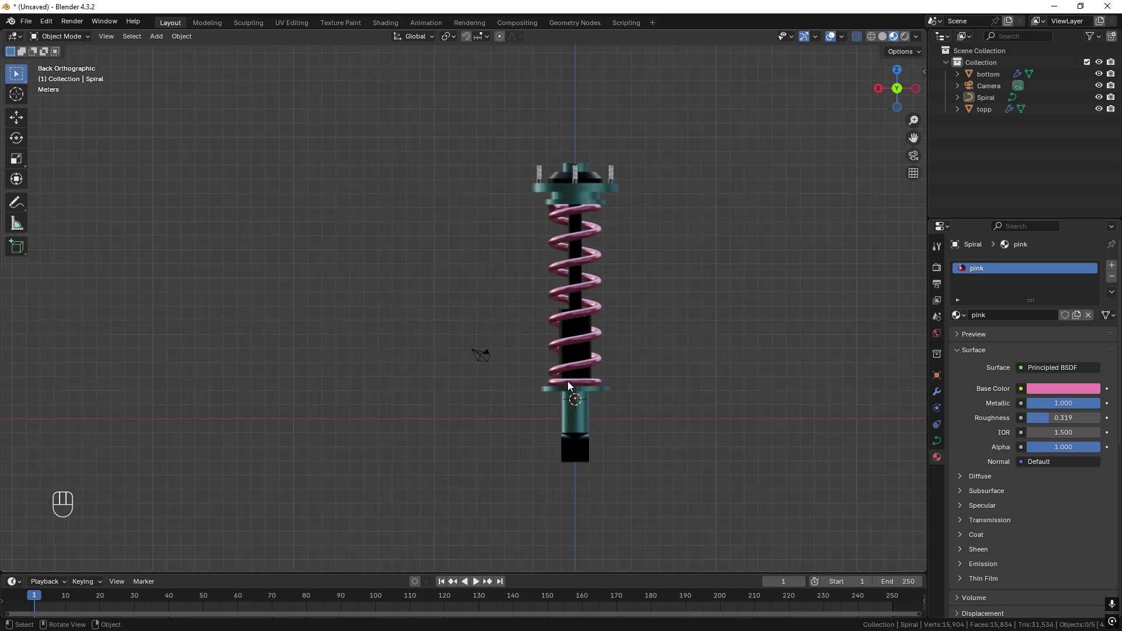
scroll(643, 397, "down", 1)
middle_click_drag(668, 404, 589, 402, "shift")
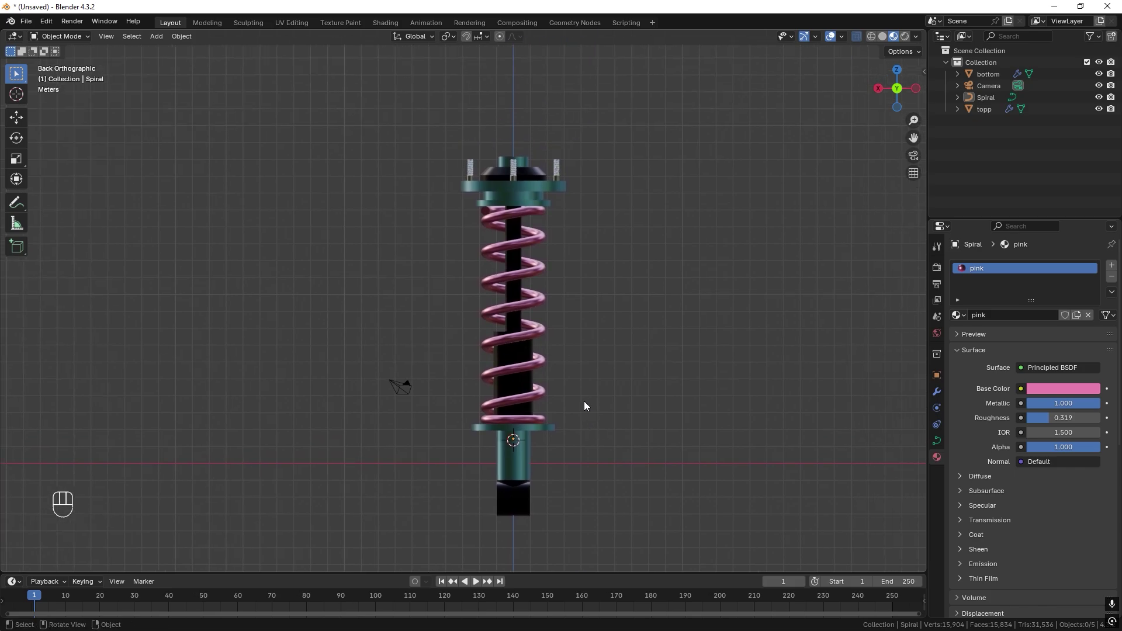
left_click(524, 471)
left_click(937, 441)
left_click(1002, 266)
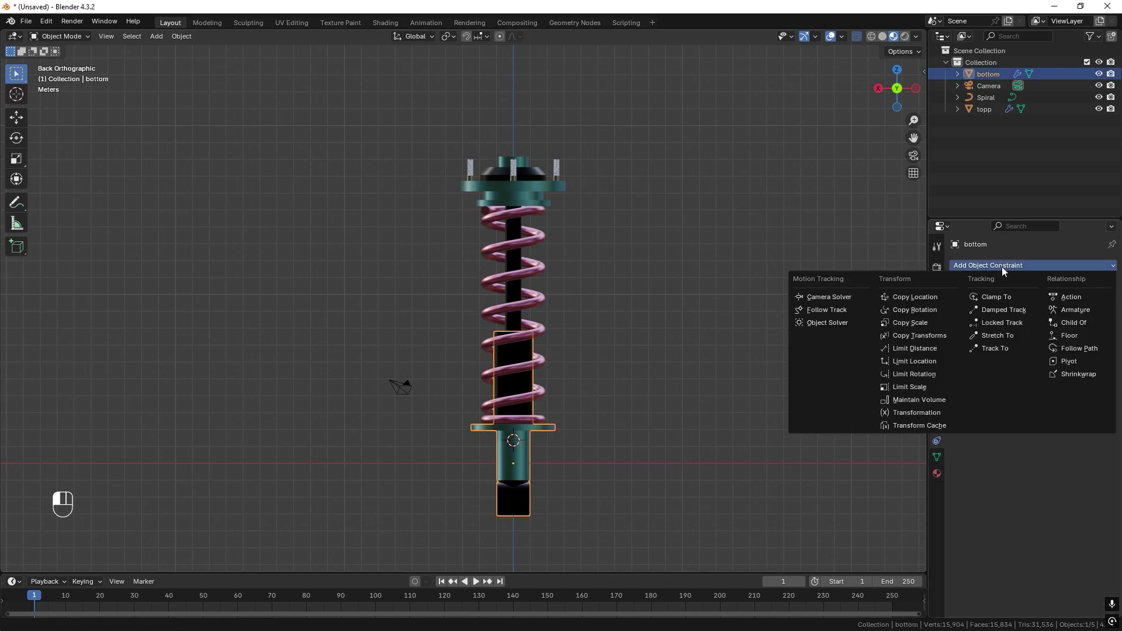
left_click(1002, 309)
left_click(1094, 302)
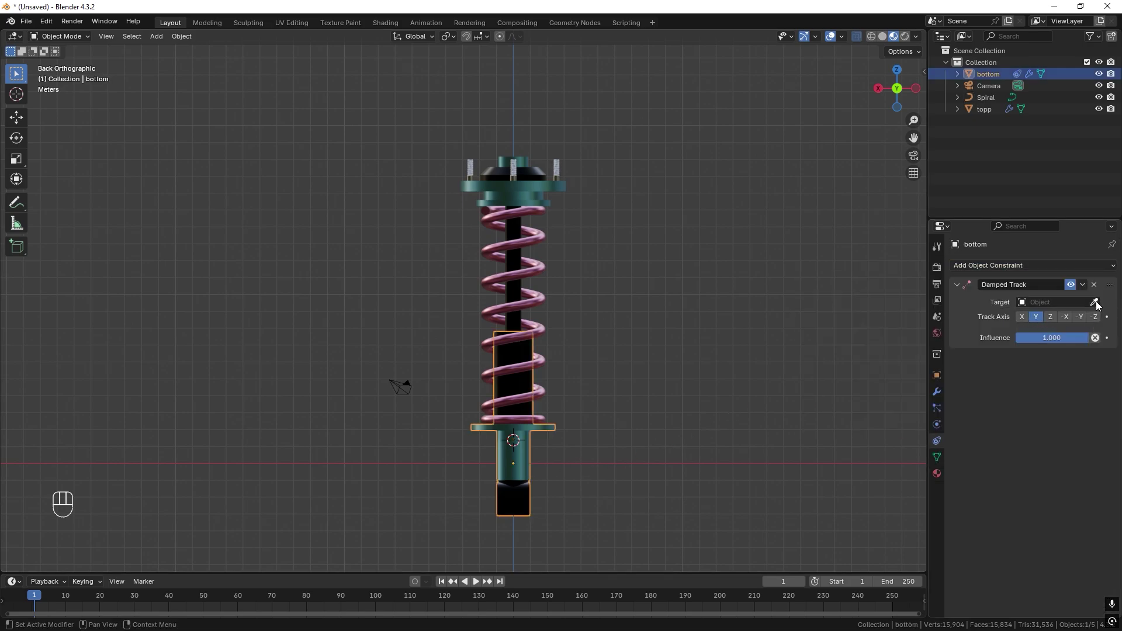
left_click(529, 185)
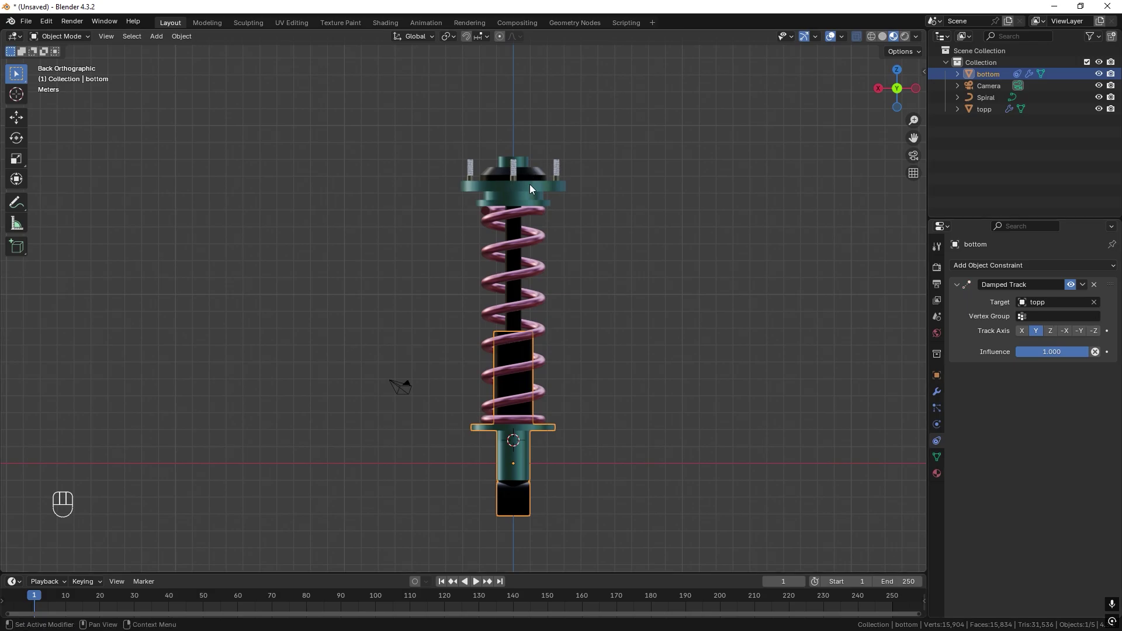
left_click(1095, 285)
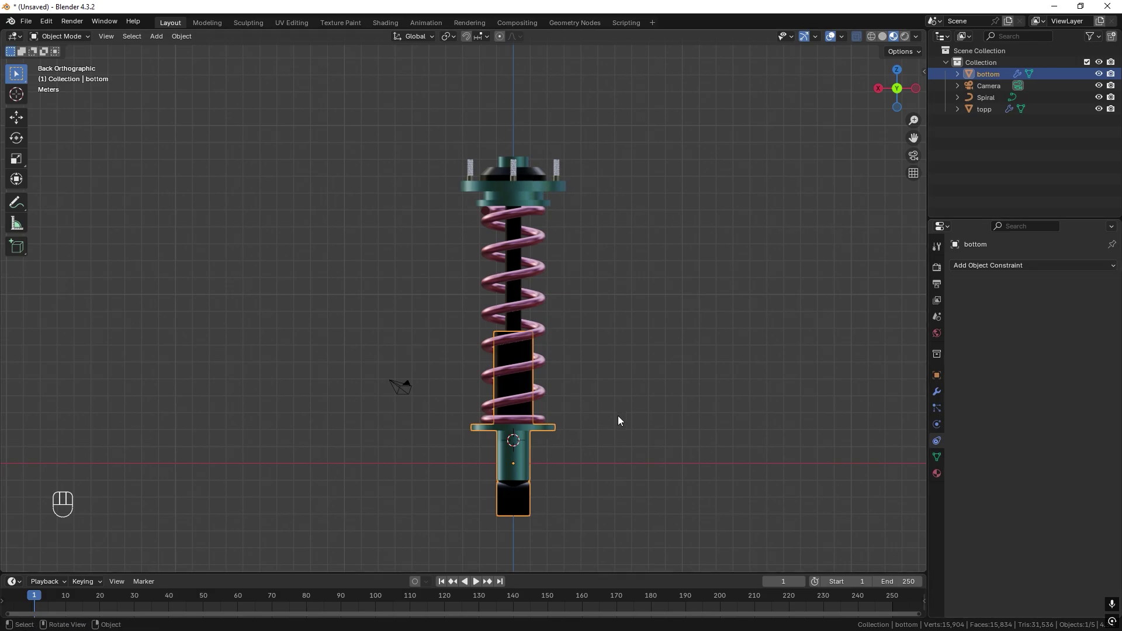
- Show the transform properties and check the location, rotation and scale of bottom, topp and Spiral in turn
key("n")
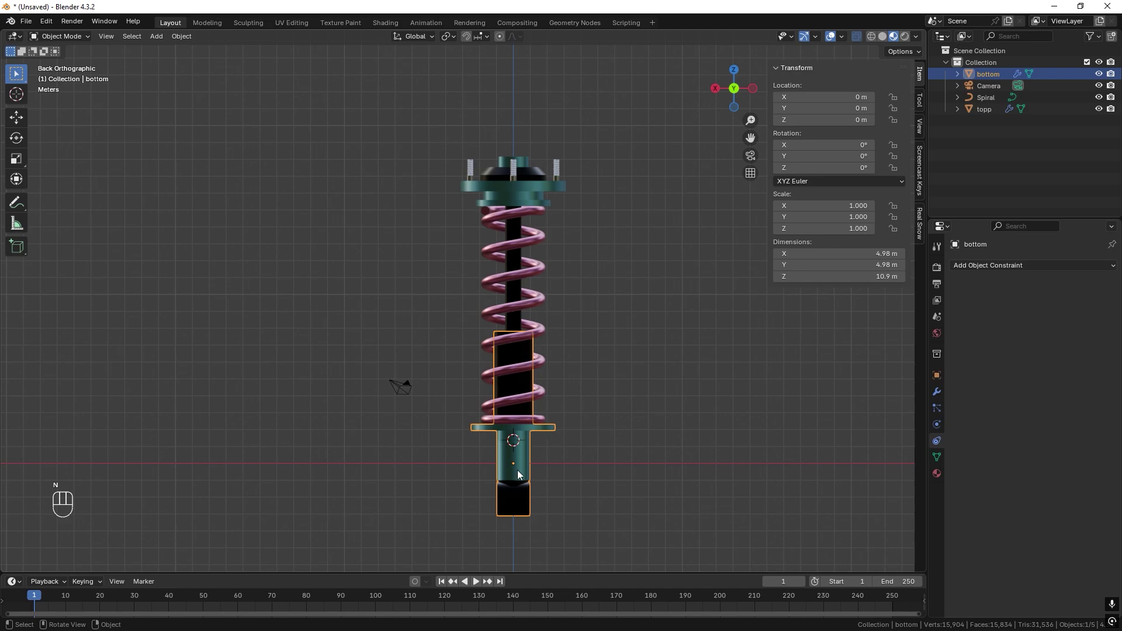
left_click(535, 188)
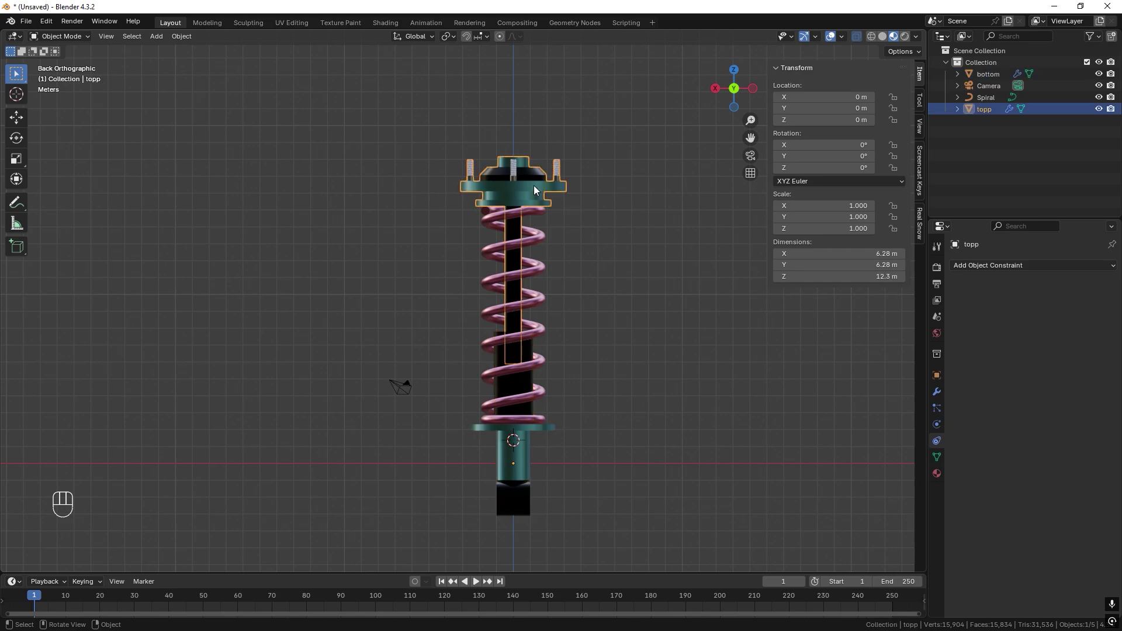
left_click(535, 363)
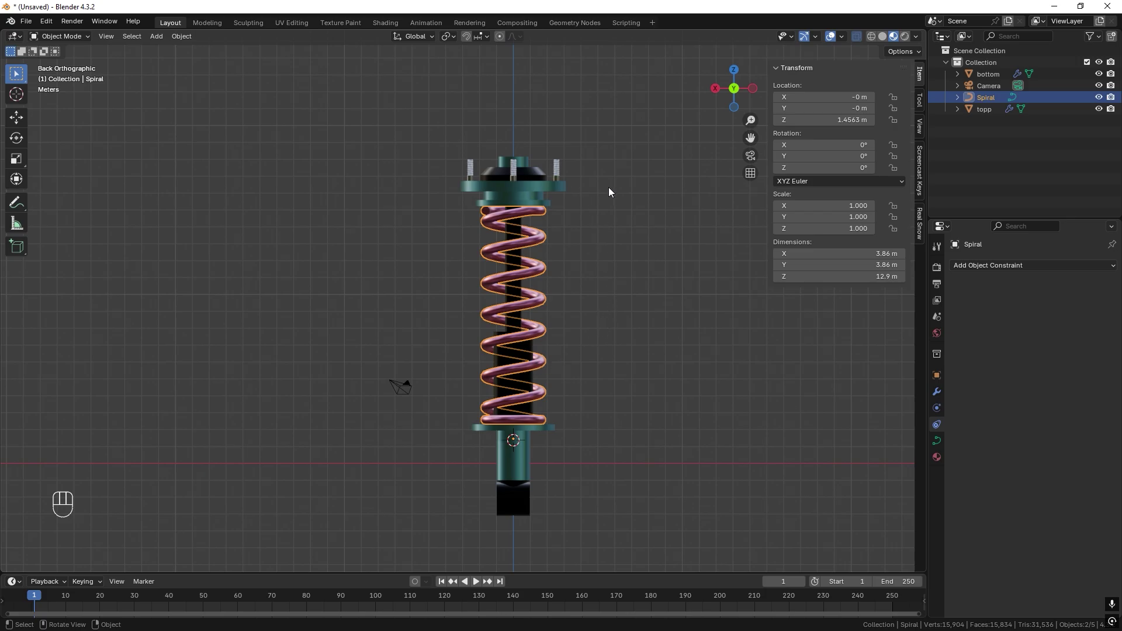
- Apply the rotation and scale of the Spiral spring
key("ctrl+a")
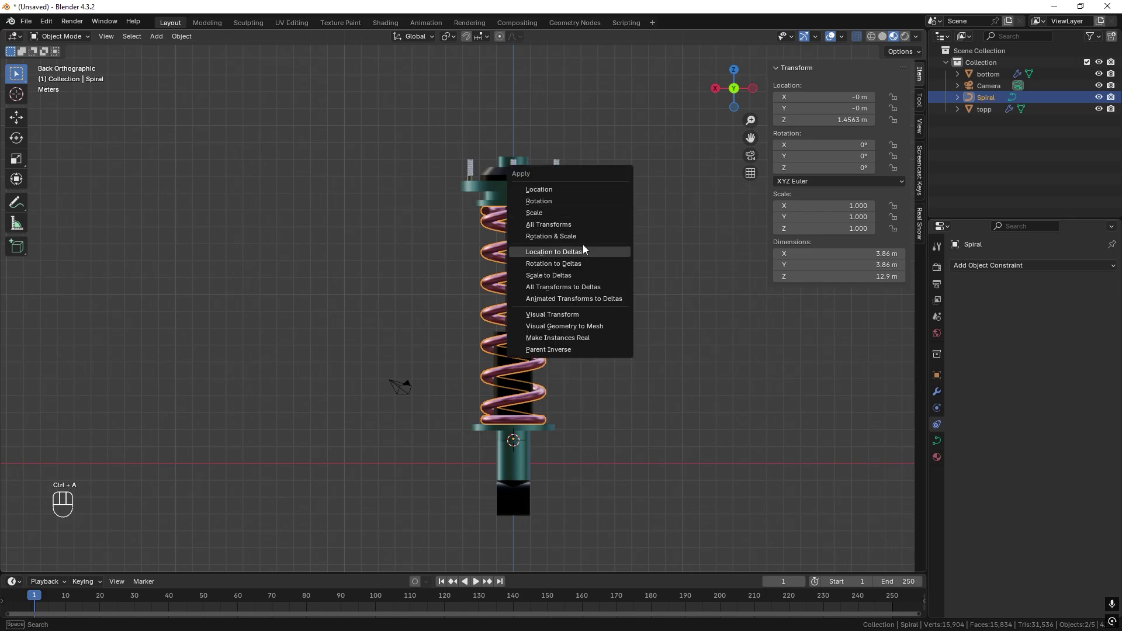
left_click(563, 236)
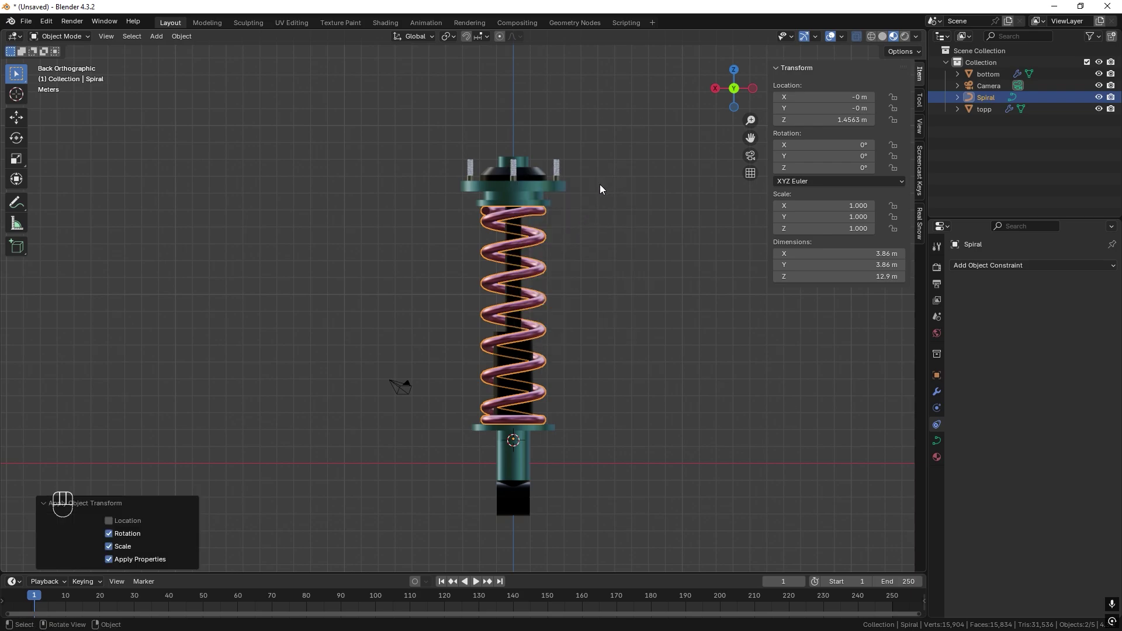
- Snap the 3D cursor to the round cap face at the very top of the topp object
left_click(537, 180)
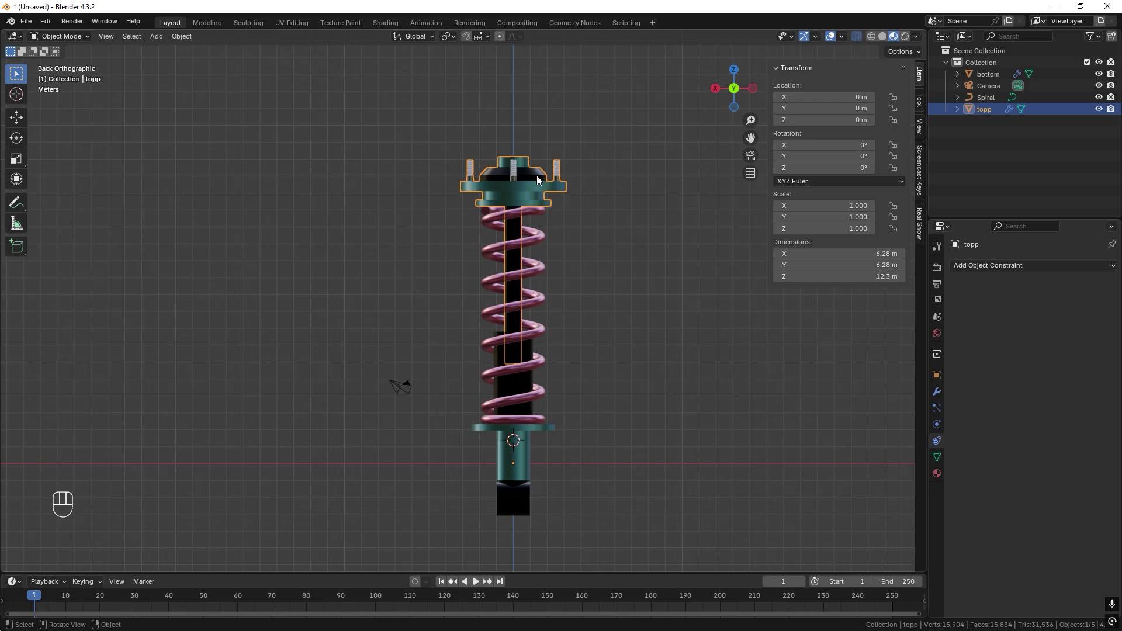
key("Tab")
scroll(567, 169, "up", 5)
middle_click_drag(598, 394, 558, 208)
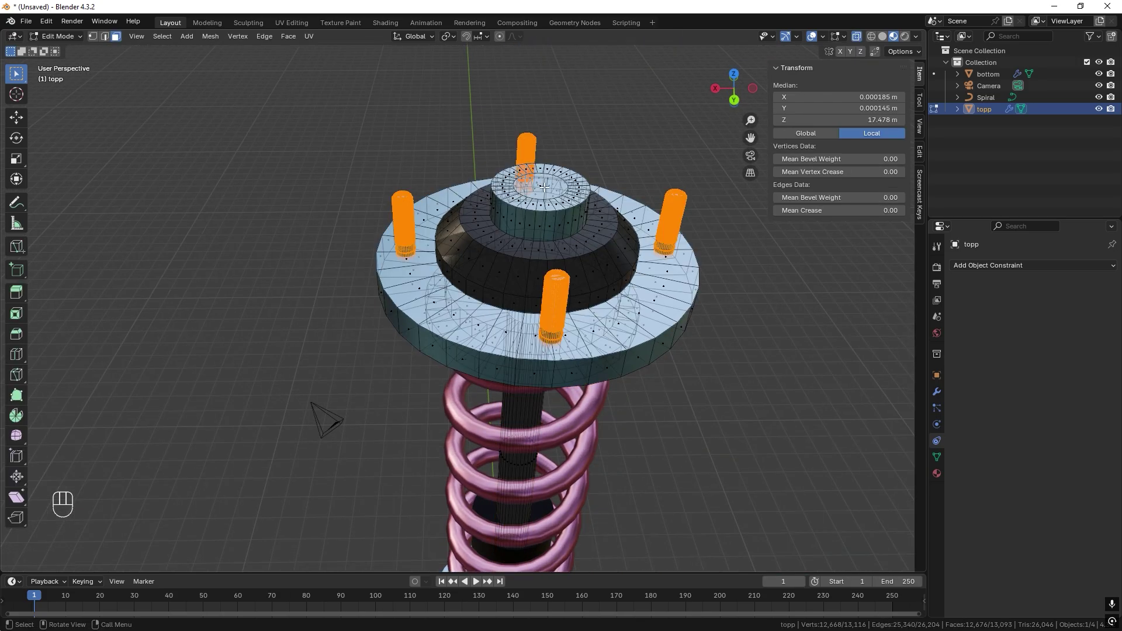
left_click(541, 185)
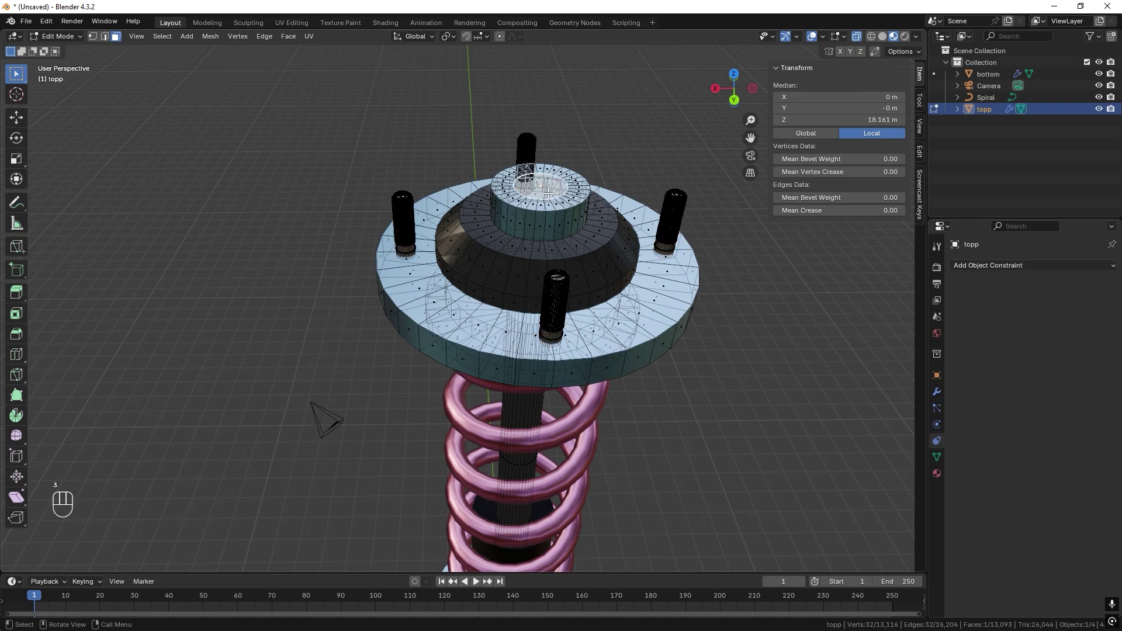
key("alt+z")
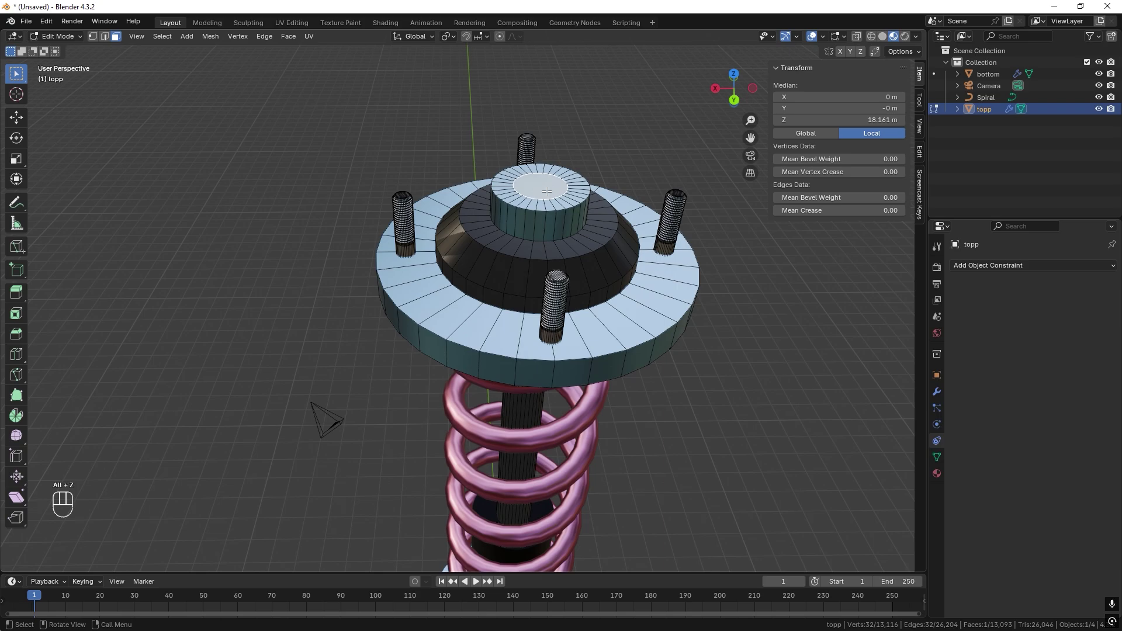
key("shift+s")
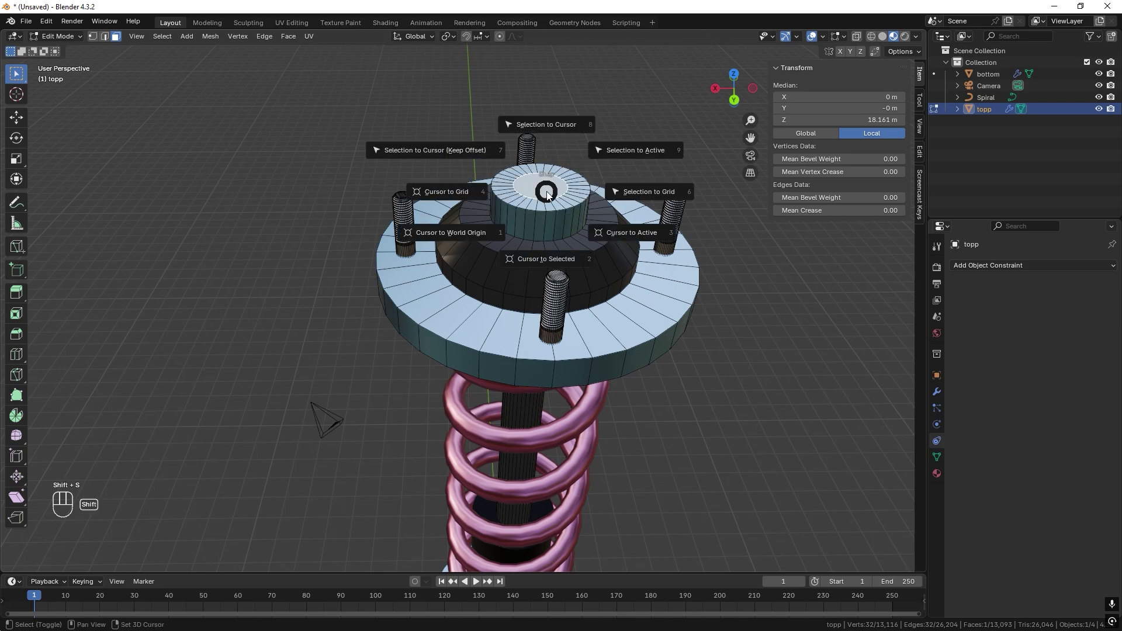
left_click(553, 255)
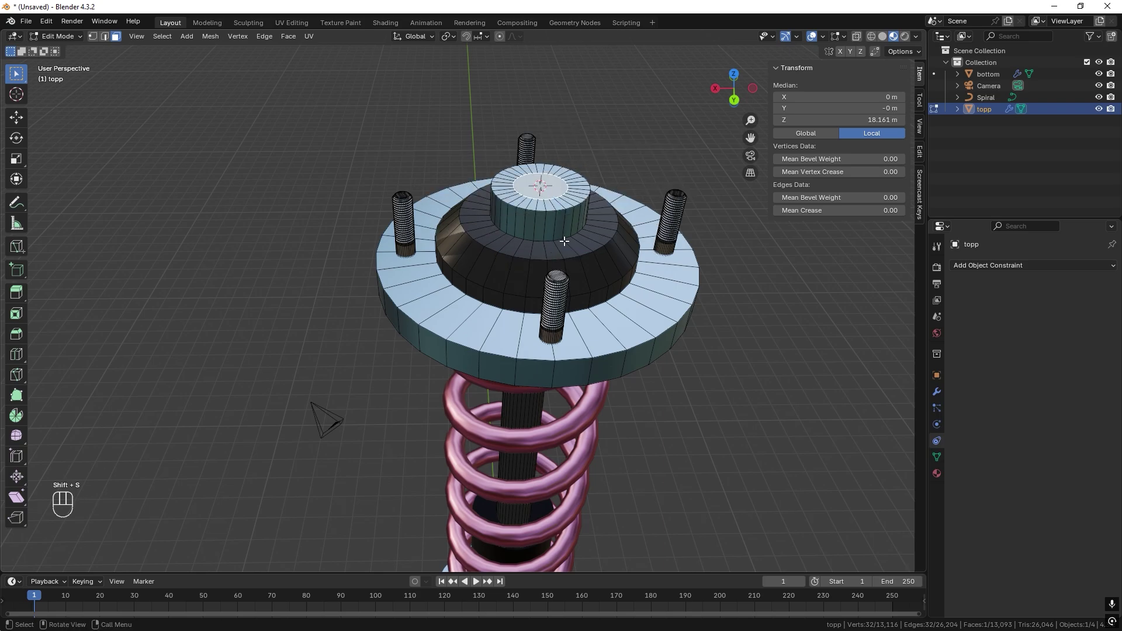
- Set the origin of topp to the 3D cursor
key("Tab")
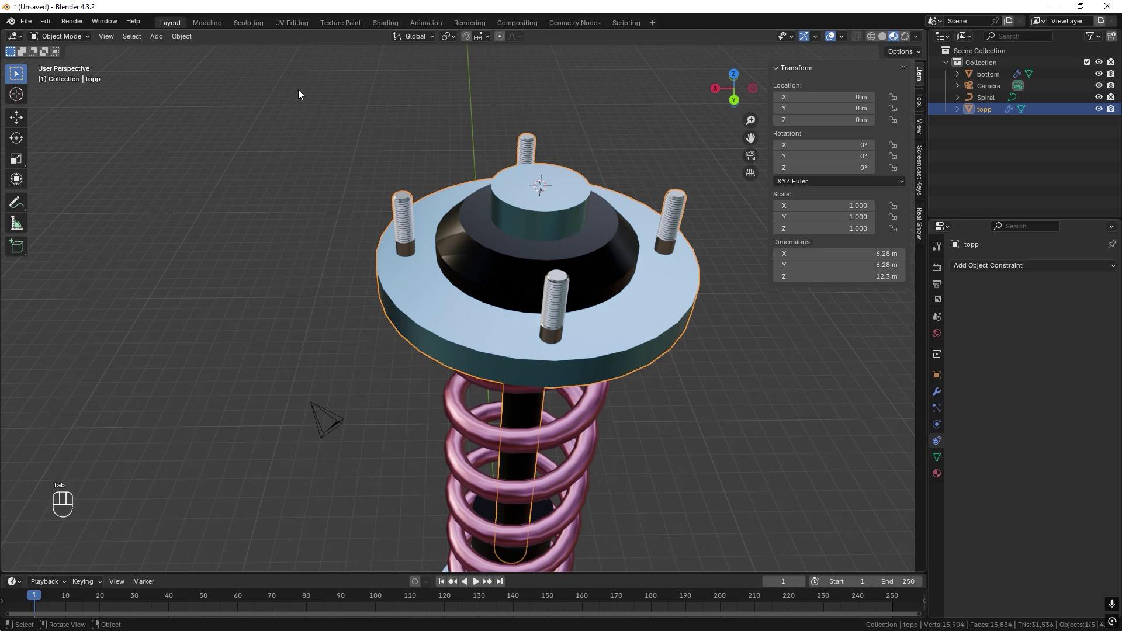
left_click(185, 37)
mouse_move(193, 66)
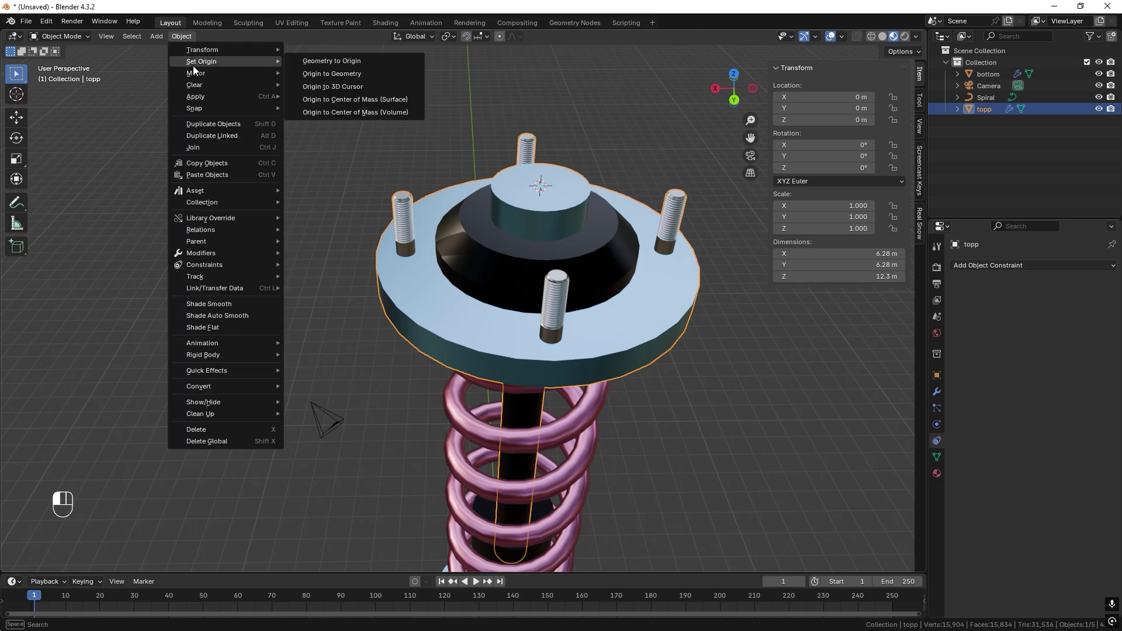
left_click(359, 84)
- Add one loop cut around the bottom part's black cylinder, slid down close to the flange with a factor of about 0.88
scroll(359, 85, "down", 5)
middle_click_drag(547, 315, 523, 308)
left_click(520, 308)
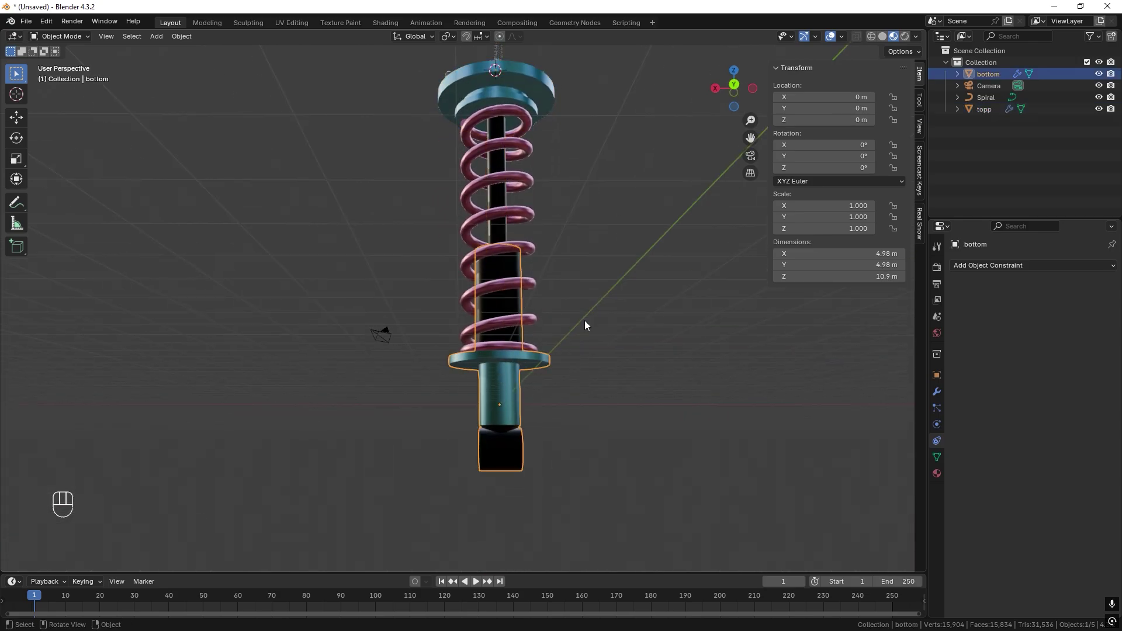
left_click(735, 86)
scroll(602, 362, "up", 8)
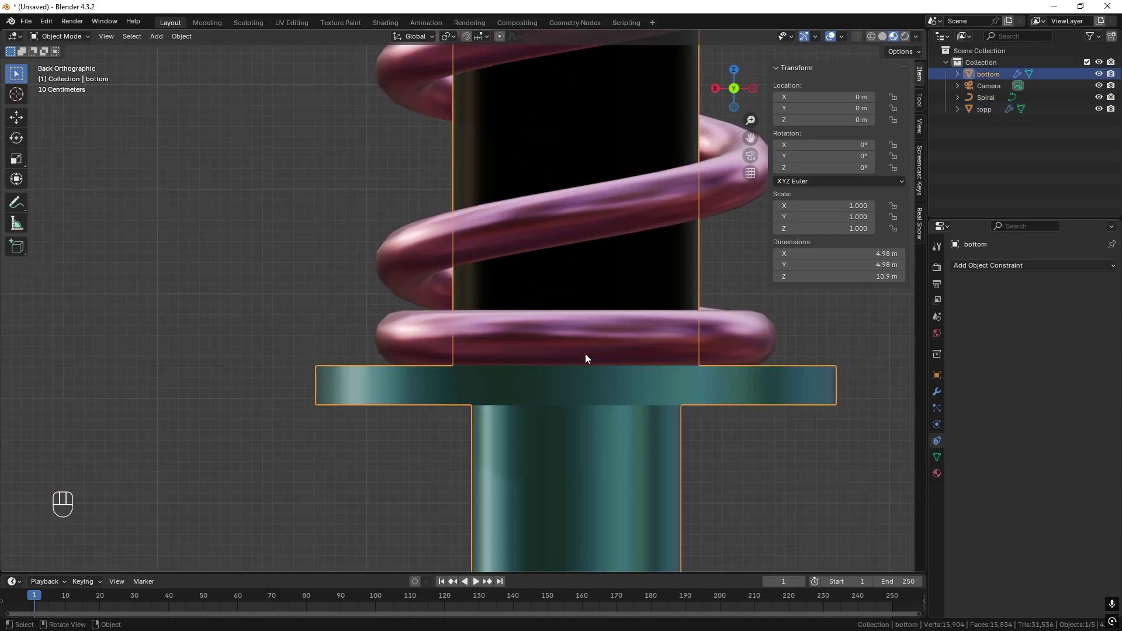
scroll(601, 367, "down", 6)
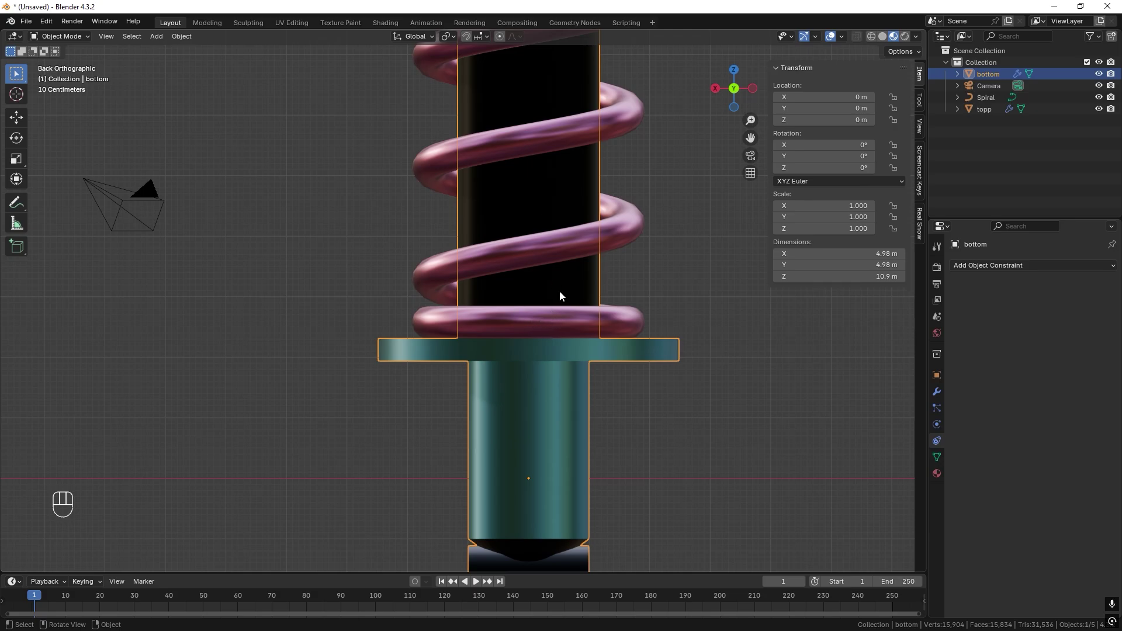
key("Tab")
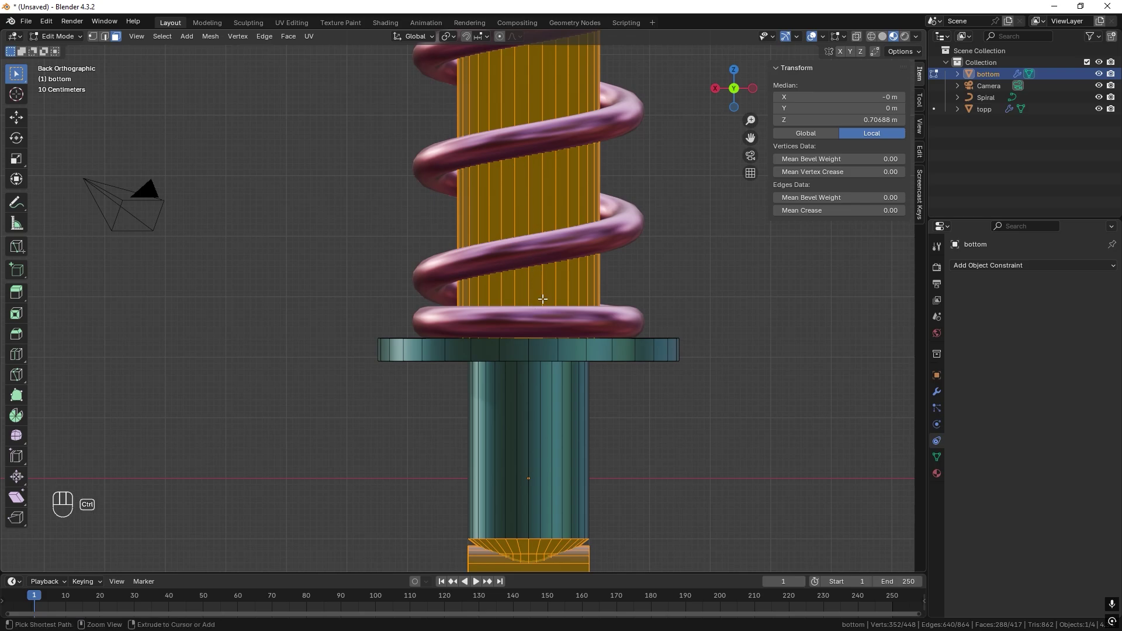
key("ctrl+r")
left_click(549, 251)
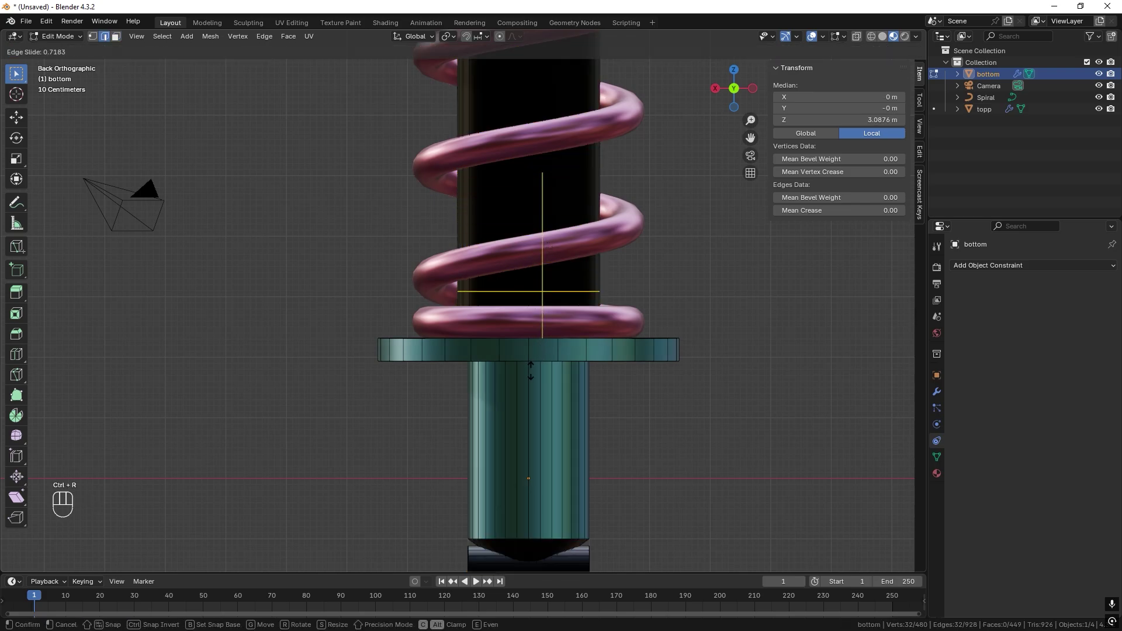
left_click(527, 396)
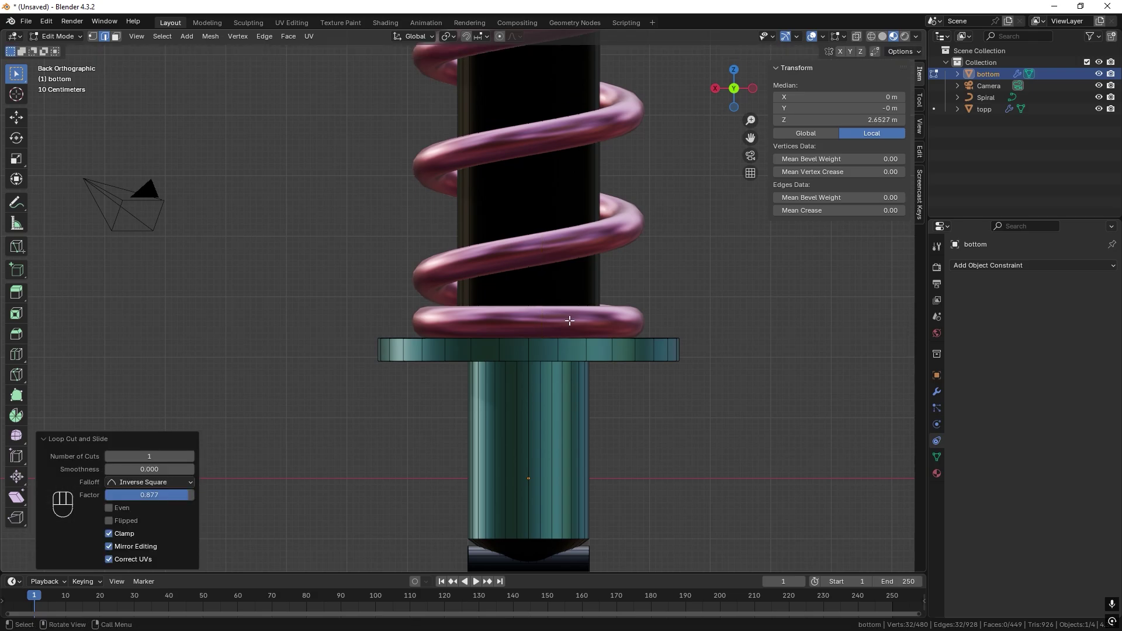
- Lower the new edge loop along Z to about 2.57 m, inside the spring's lowest coil
key("alt+z")
scroll(570, 320, "up", 4)
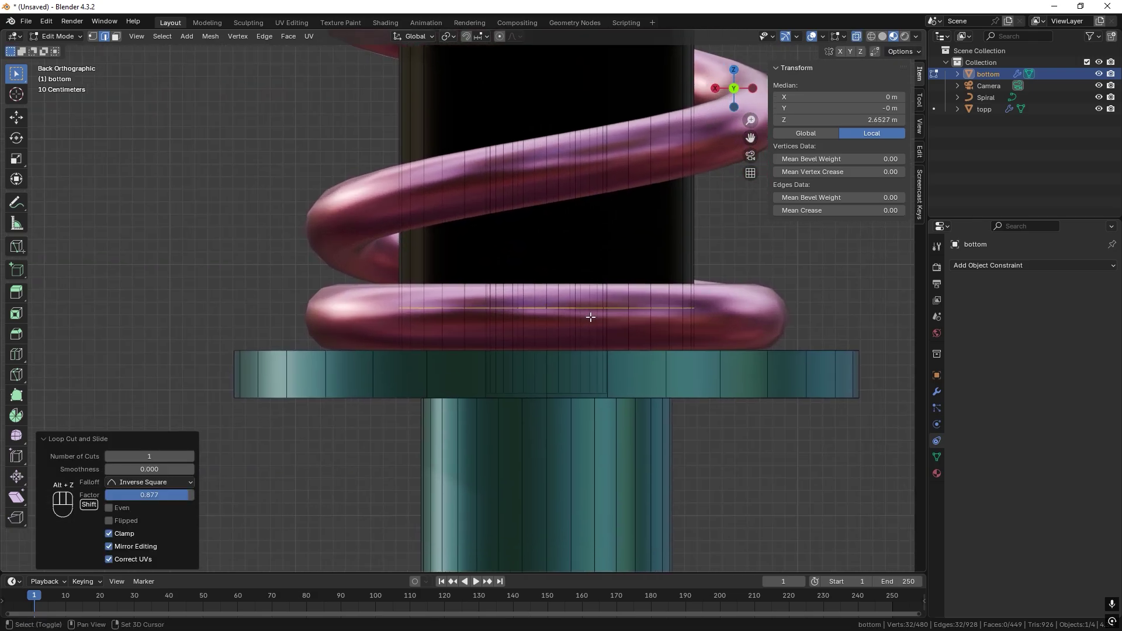
scroll(591, 317, "up", 2)
key("g")
key("z")
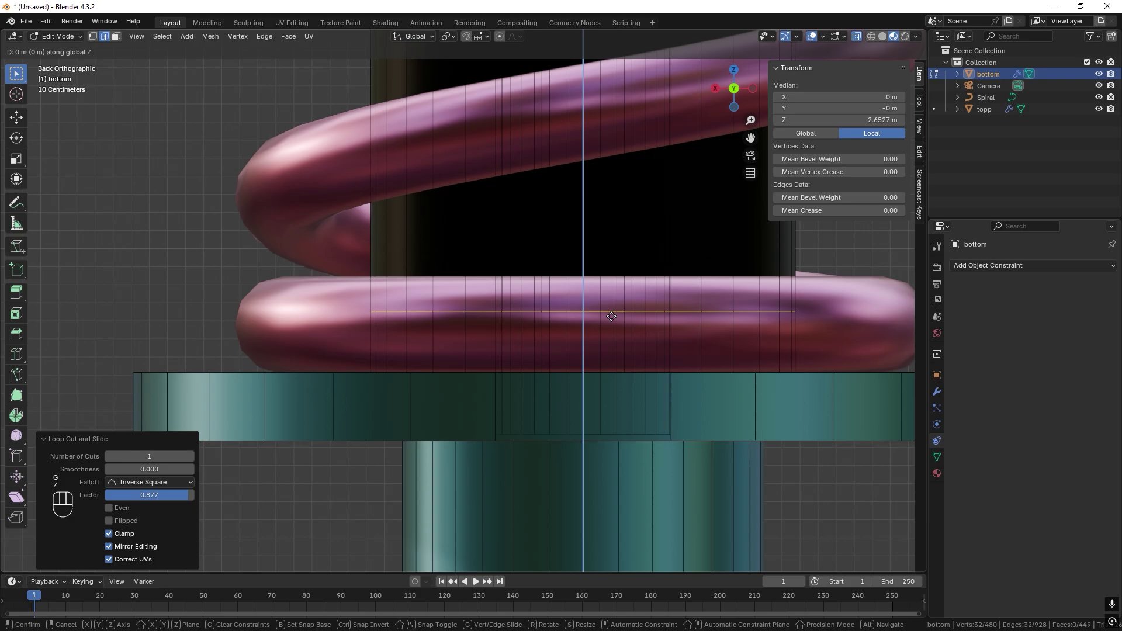
left_click(620, 321)
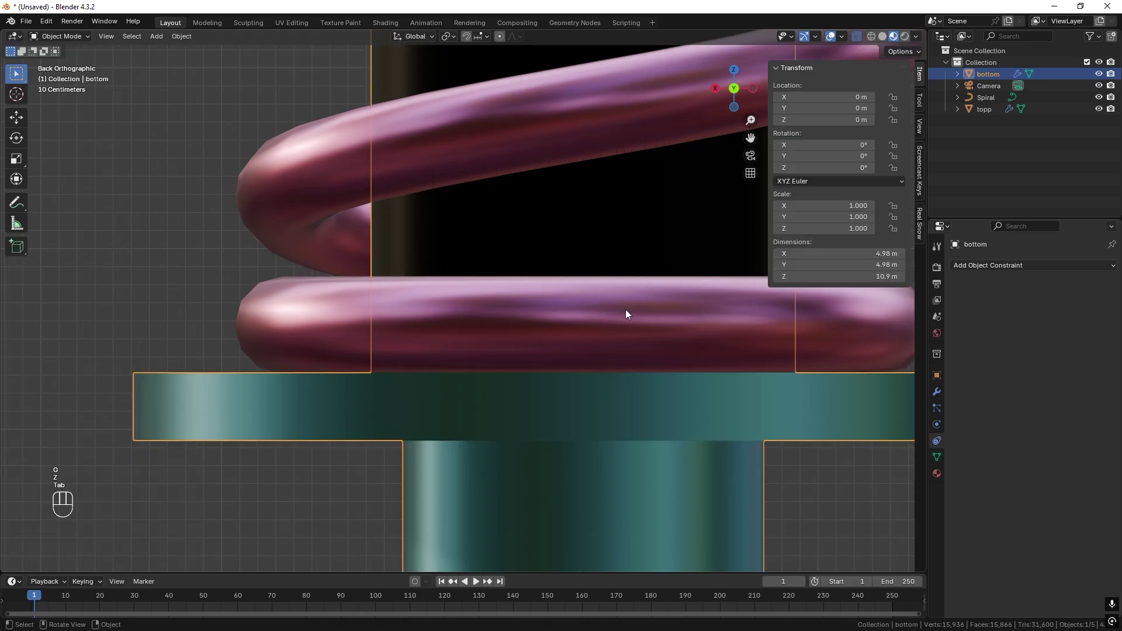
- Snap the 3D cursor to the selected edge loop on the bottom part
scroll(609, 279, "down", 5)
key("Tab")
scroll(595, 307, "up", 3)
key("Tab")
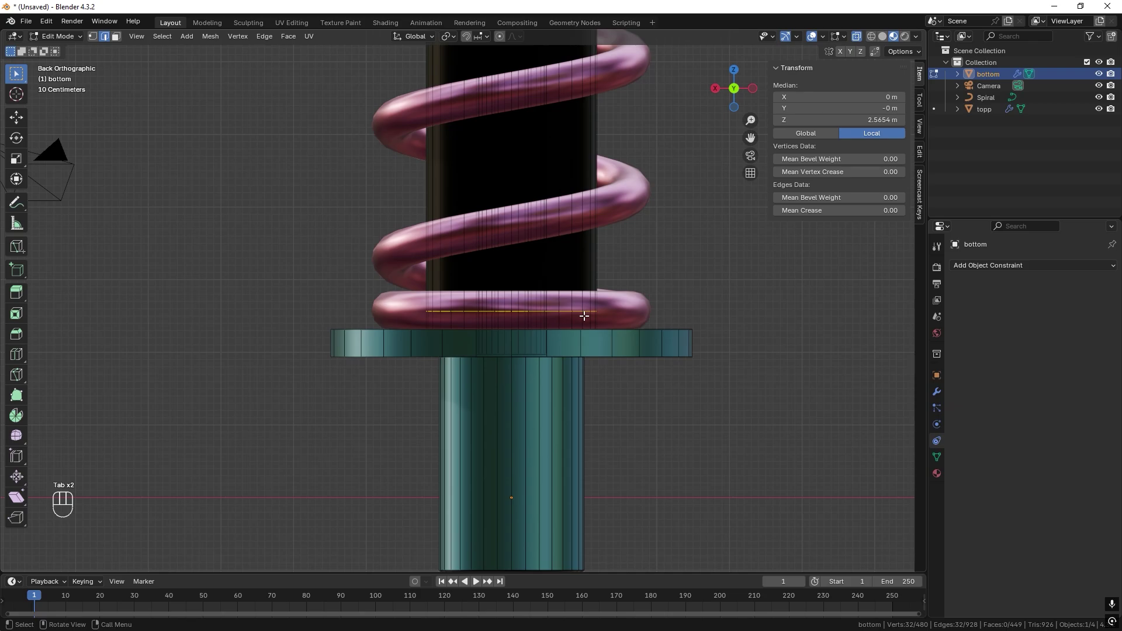
key("shift+s")
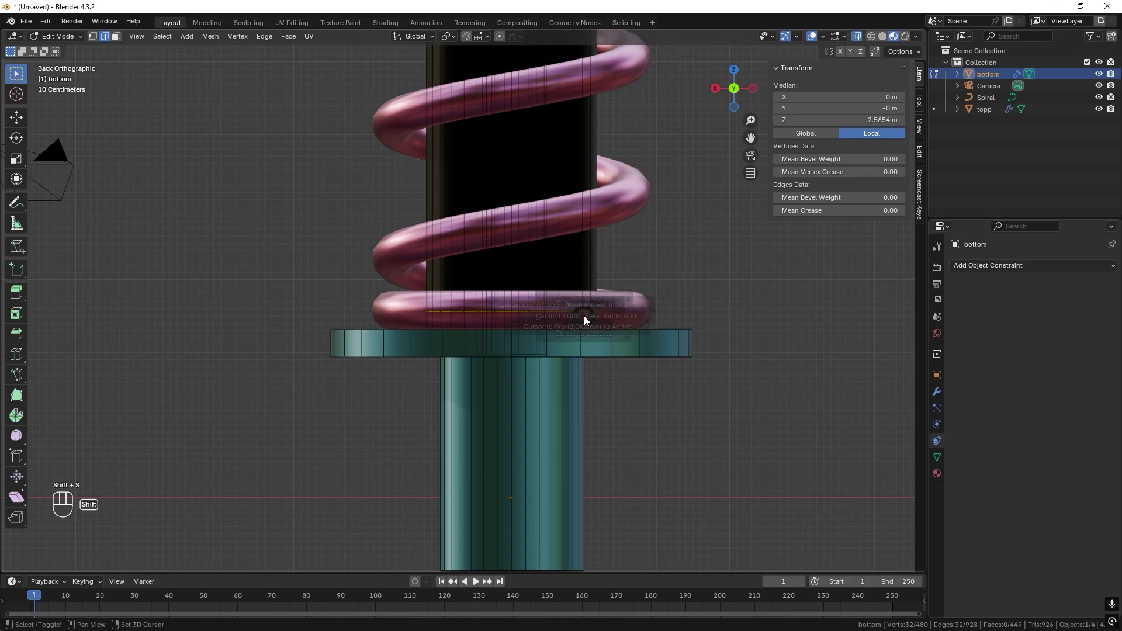
left_click(594, 384)
- Set the origin of the bottom part to the 3D cursor
key("Tab")
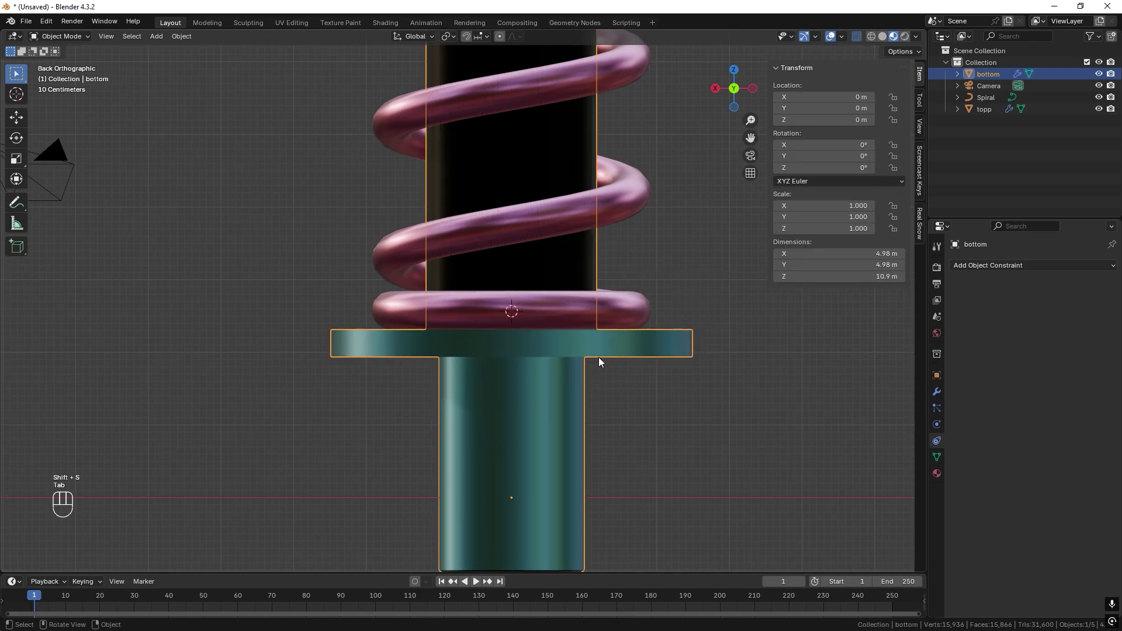
left_click(182, 36)
mouse_move(206, 60)
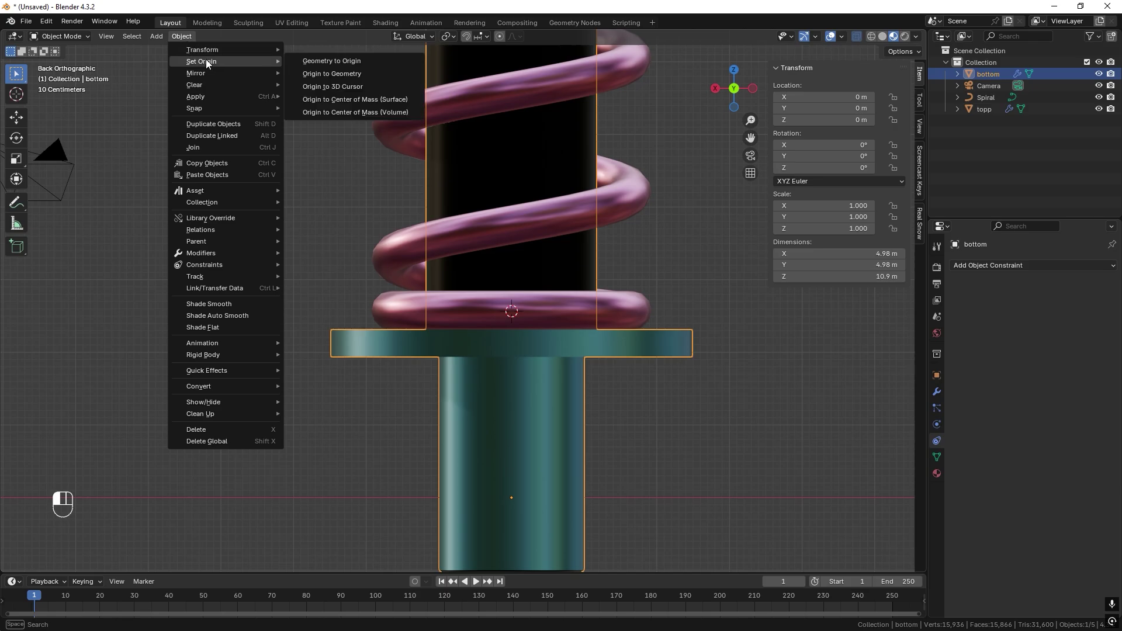
left_click(360, 88)
scroll(472, 160, "down", 5)
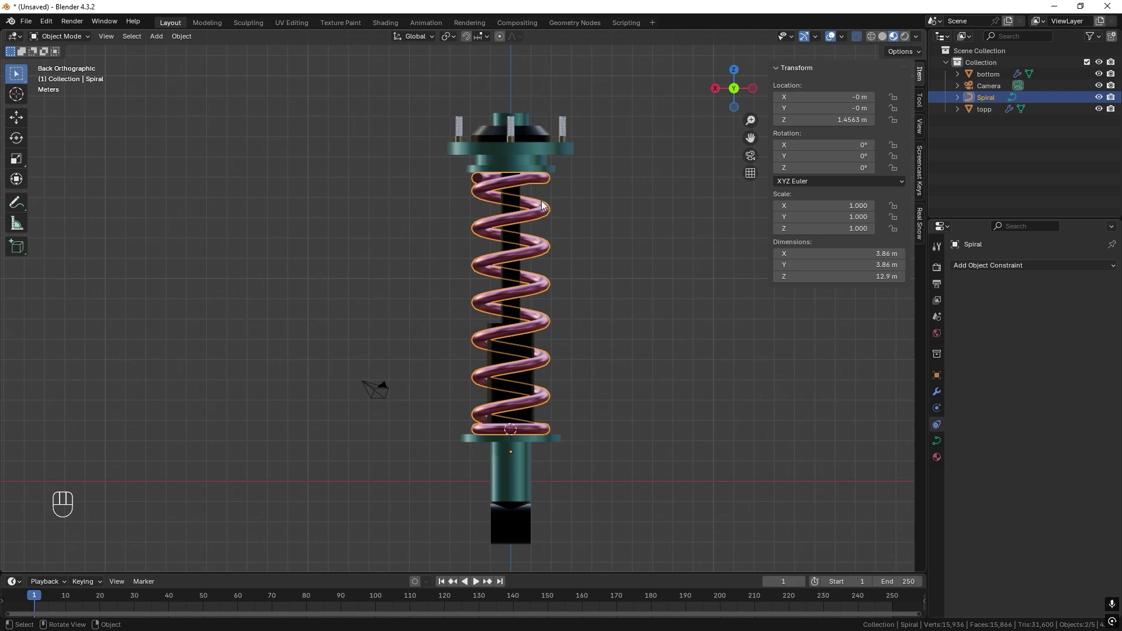
scroll(542, 204, "up", 5)
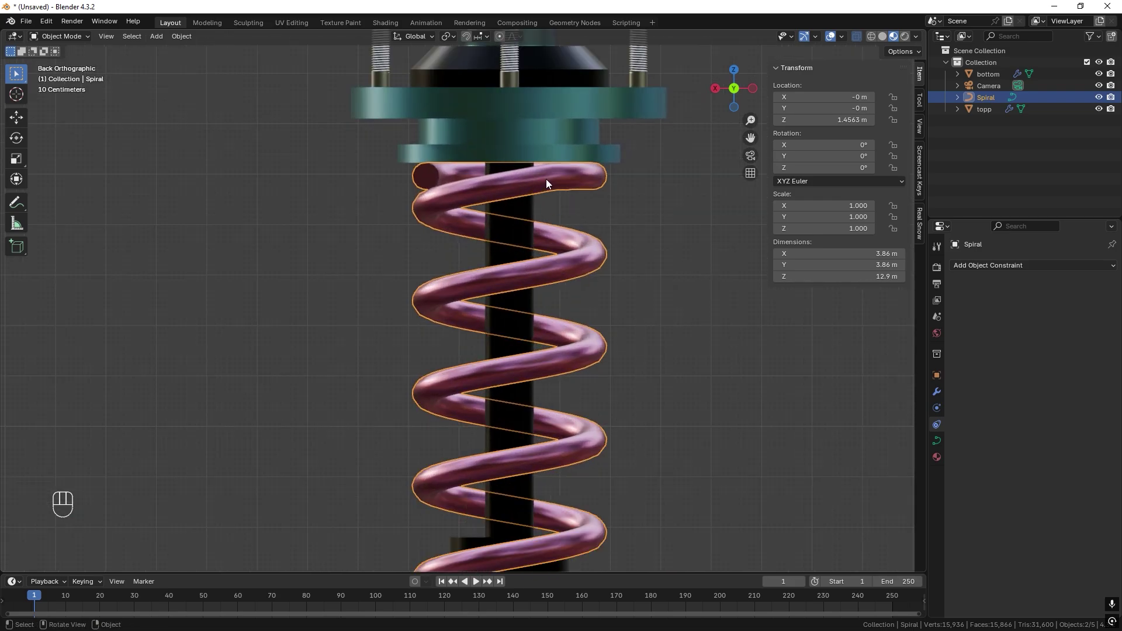
scroll(543, 178, "down", 3)
scroll(512, 228, "up", 5)
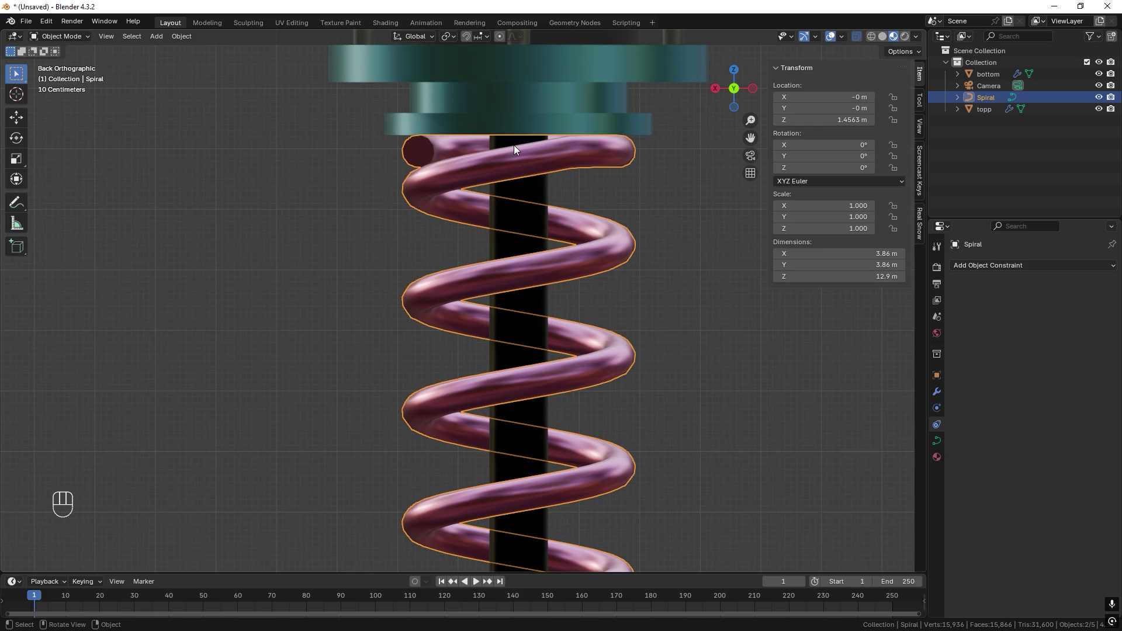
key("Tab")
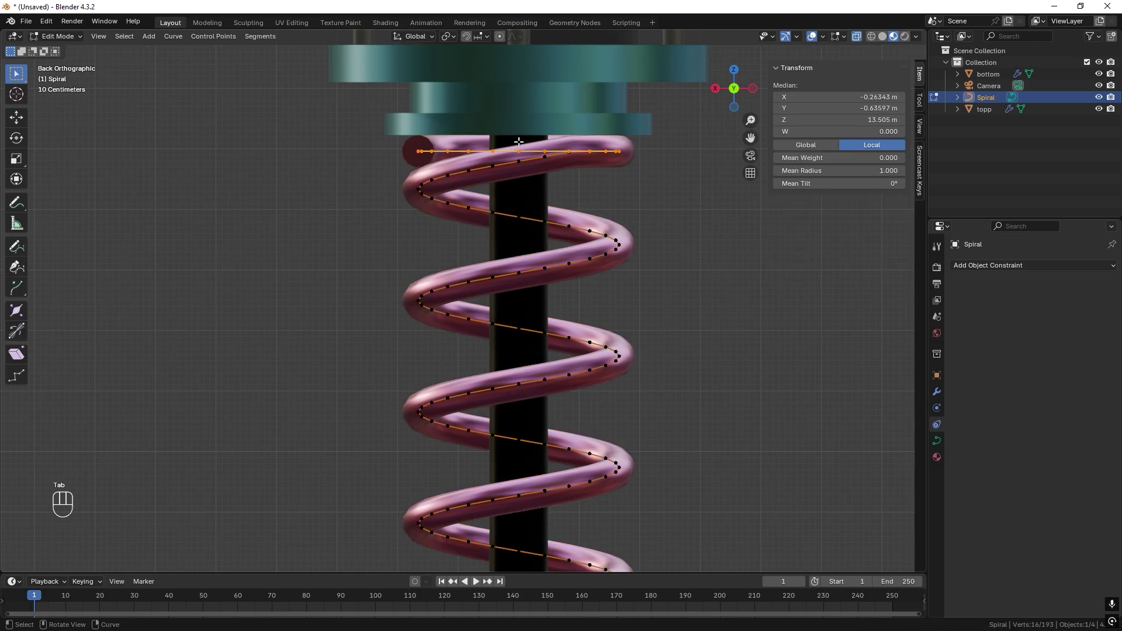
key("Tab")
- Snap the 3D cursor to topp's edge loop where the black rod meets the underside of the lower flange
left_click(518, 140)
key("Tab")
middle_click_drag(518, 139, 522, 121)
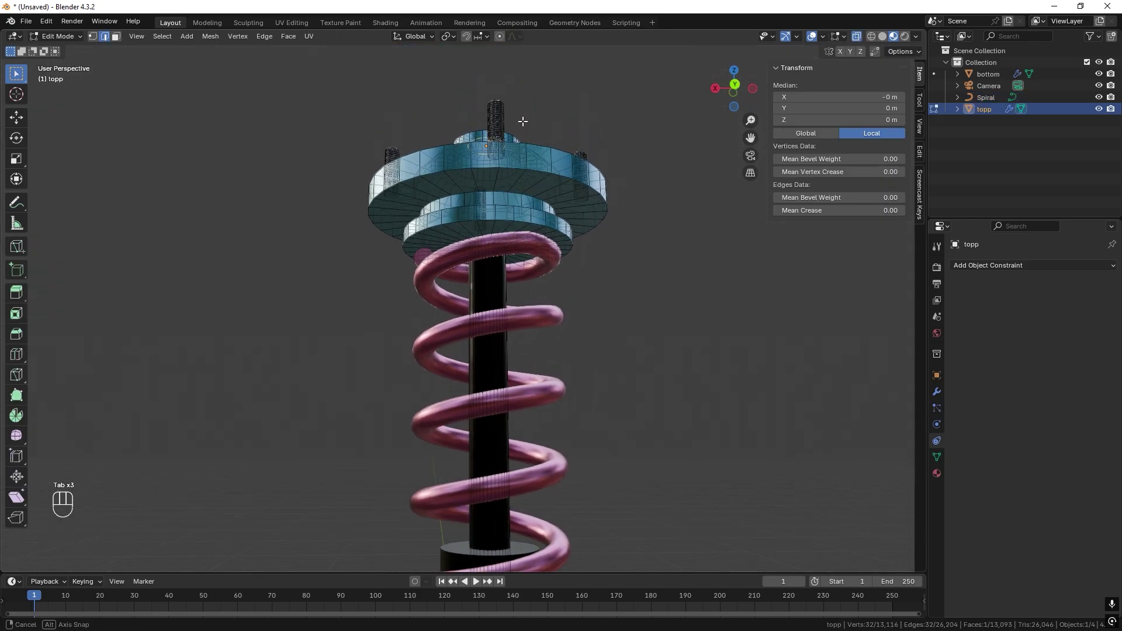
scroll(522, 121, "up", 3)
middle_click_drag(506, 246, 521, 214)
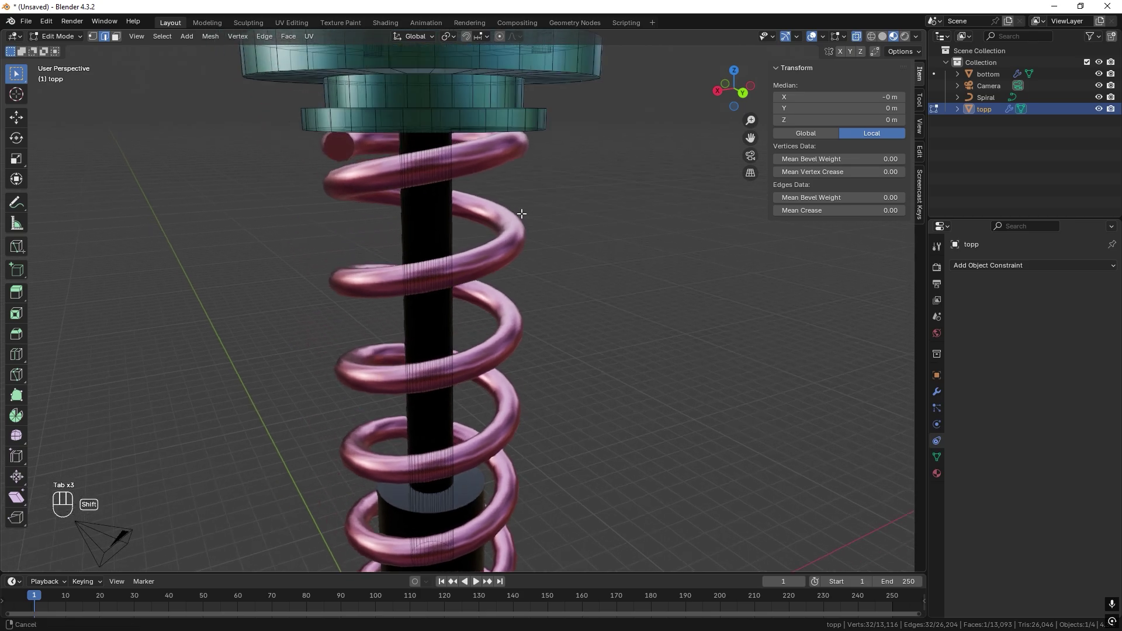
scroll(465, 156, "up", 4)
left_click(441, 158, "alt")
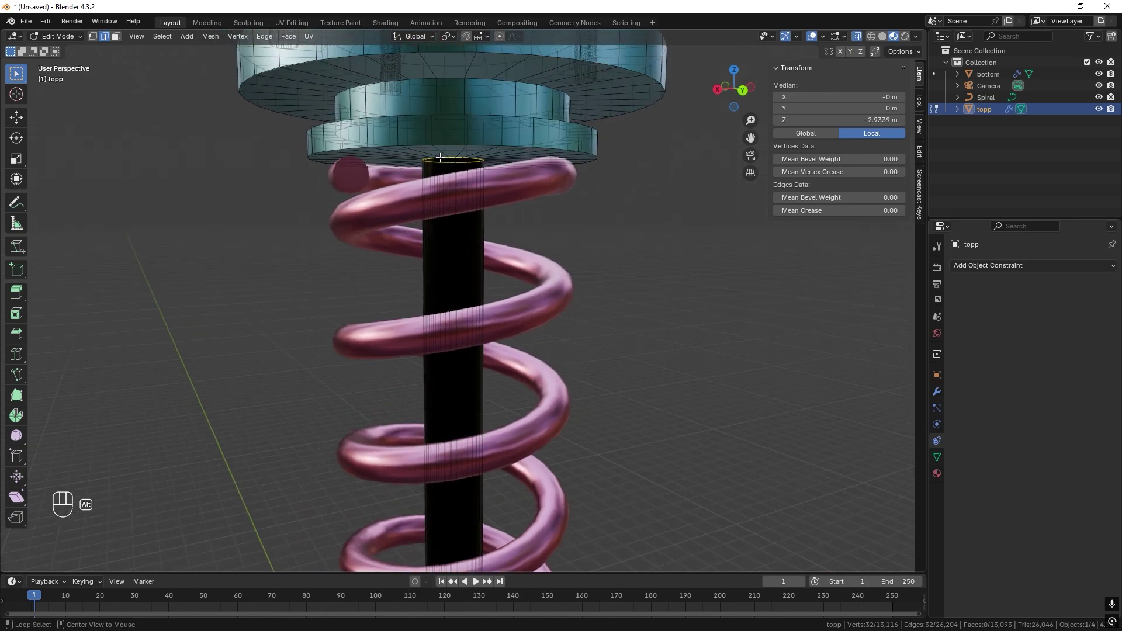
key("shift+s")
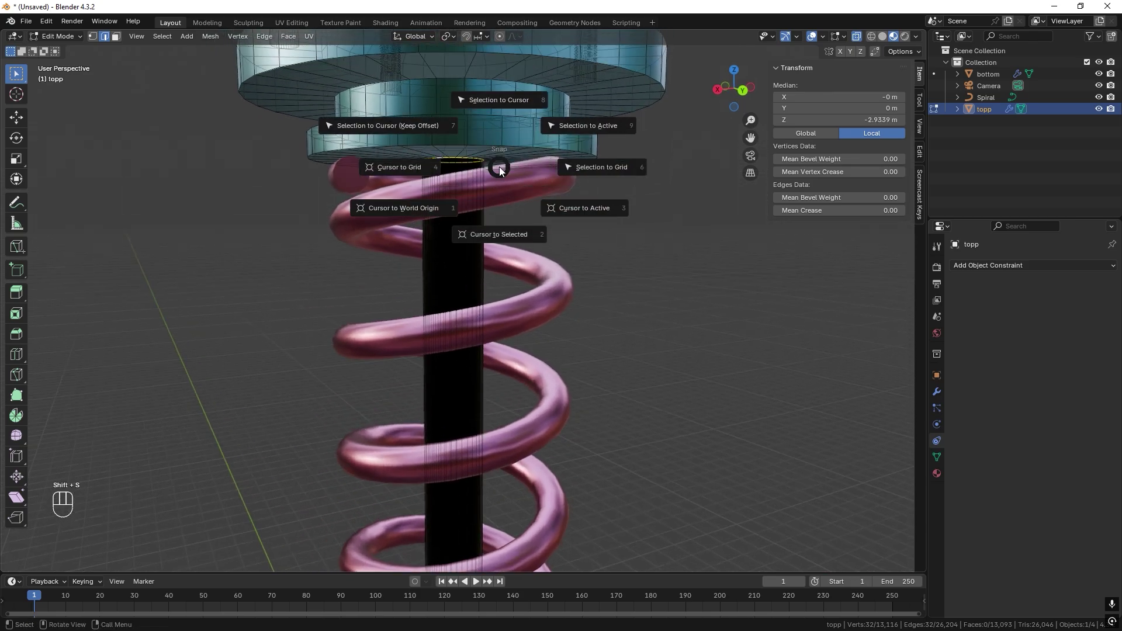
left_click(516, 239)
- Set the origin of the Spiral spring to the 3D cursor
key("Tab")
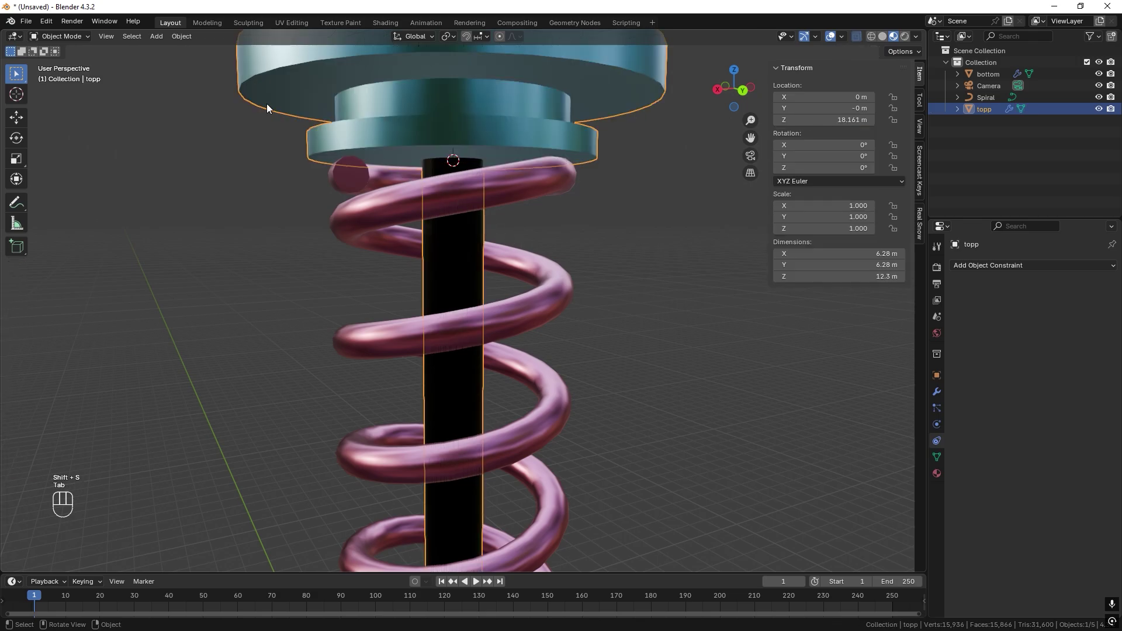
left_click(517, 185)
left_click(179, 38)
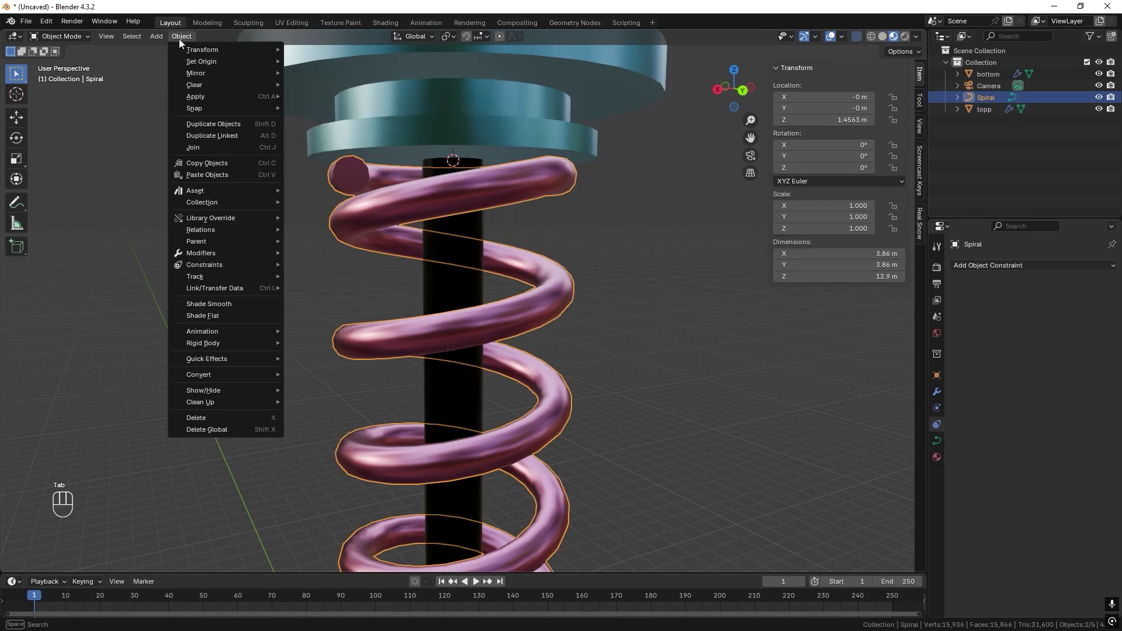
mouse_move(260, 64)
left_click(357, 83)
key("Tab")
scroll(358, 88, "down", 8)
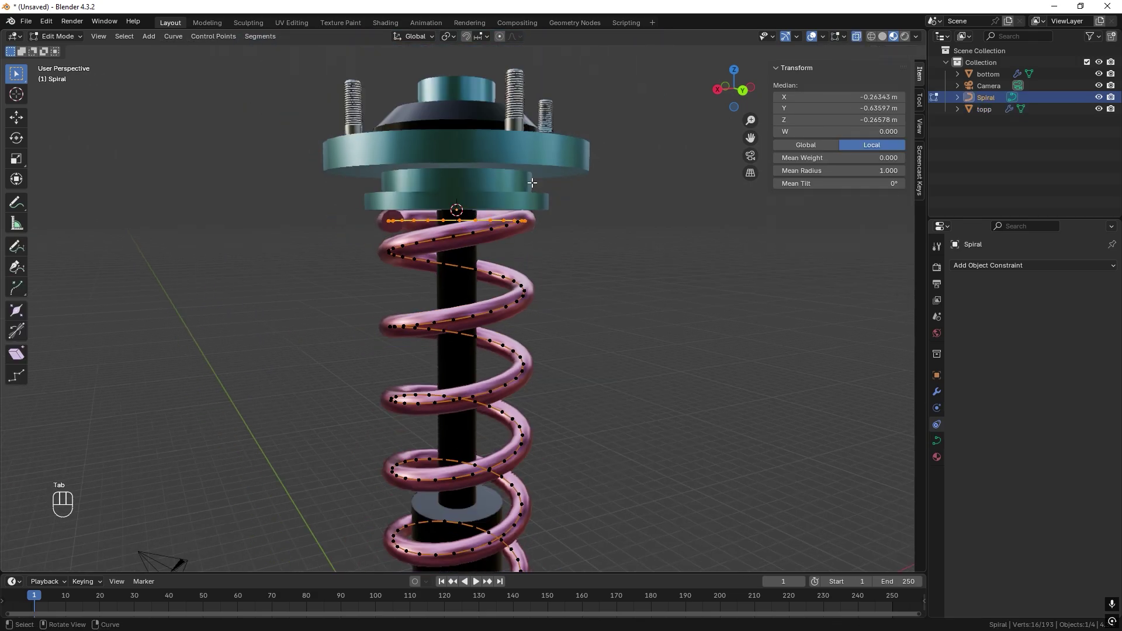
key("Tab")
- Add a Damped Track constraint to the bottom part, targeting topp with Z as the track axis
middle_click_drag(623, 255, 538, 319)
left_click(734, 98)
scroll(604, 268, "down", 3)
scroll(541, 351, "up", 6)
middle_click_drag(543, 384, 540, 413)
left_click(538, 413)
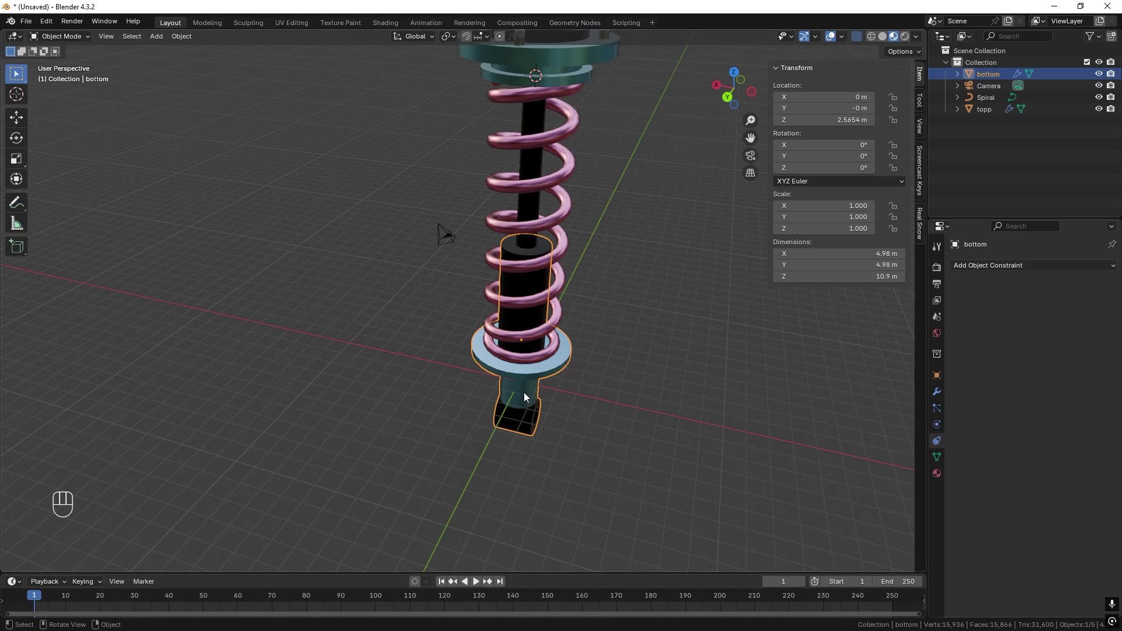
left_click(1032, 267)
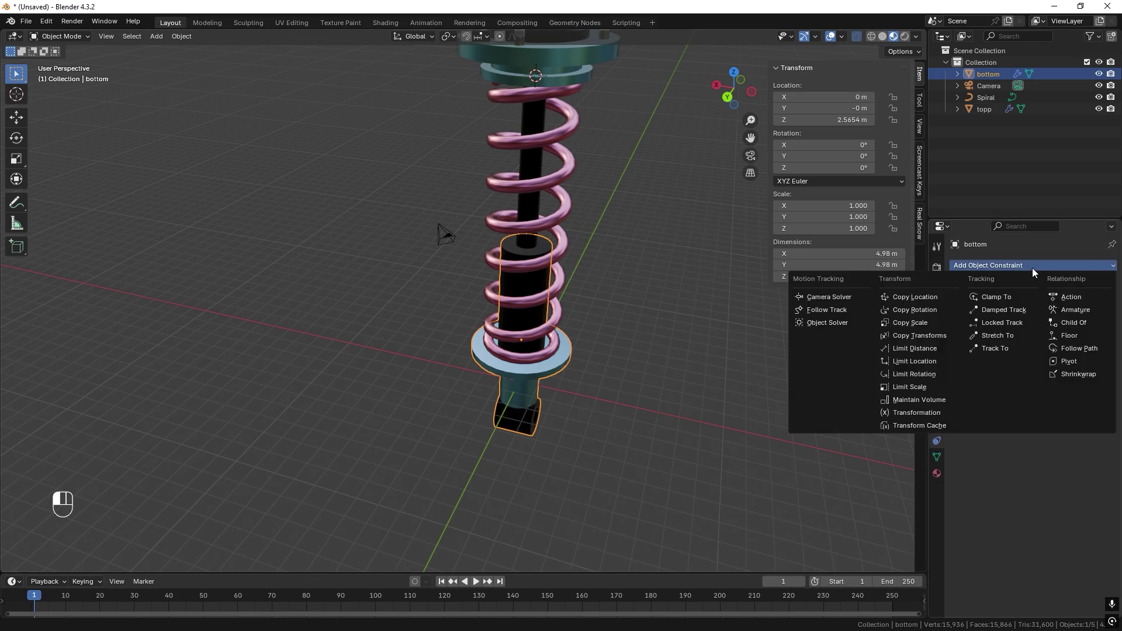
left_click(1011, 311)
left_click(1094, 303)
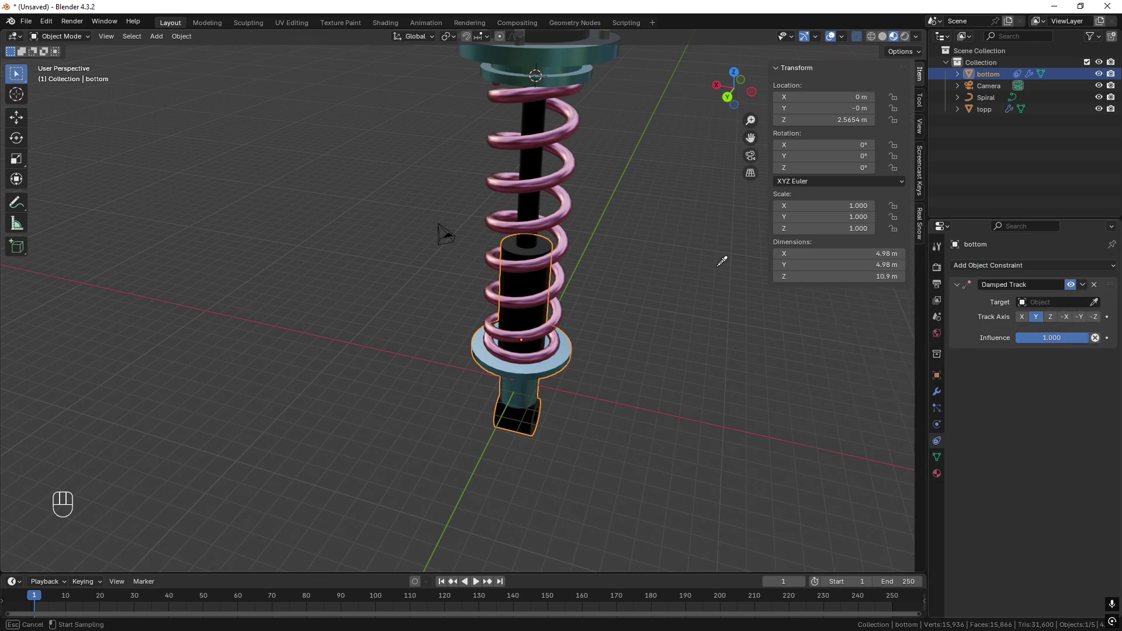
left_click(583, 56)
scroll(590, 100, "down", 5)
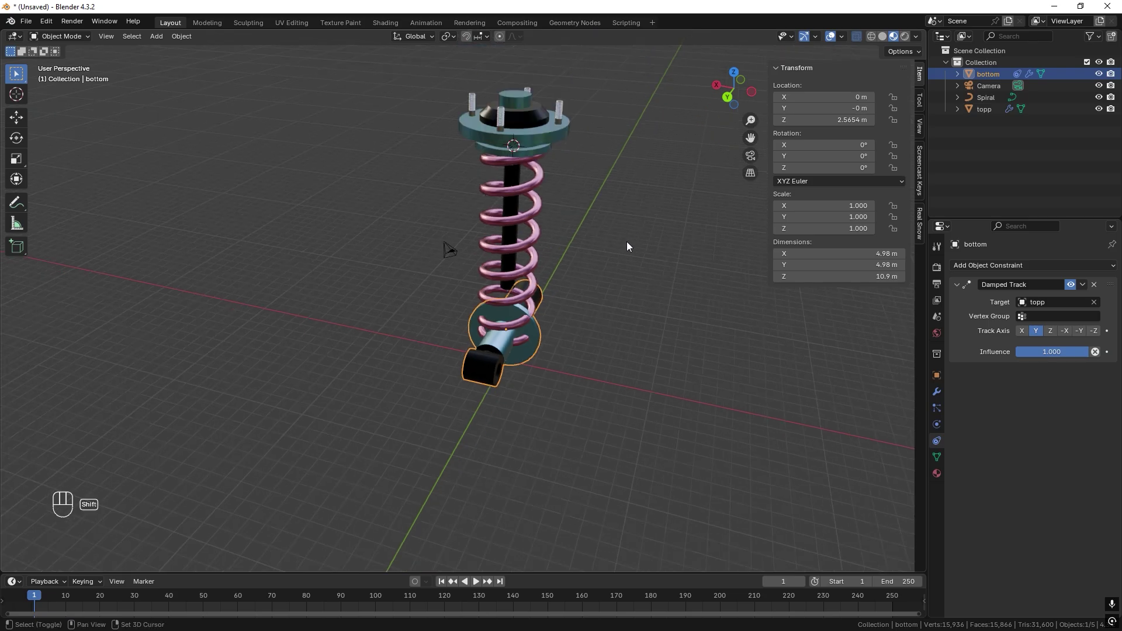
left_click(1051, 331)
- Add a Damped Track constraint to topp, targeting the bottom part with -Z as the track axis
left_click(510, 189)
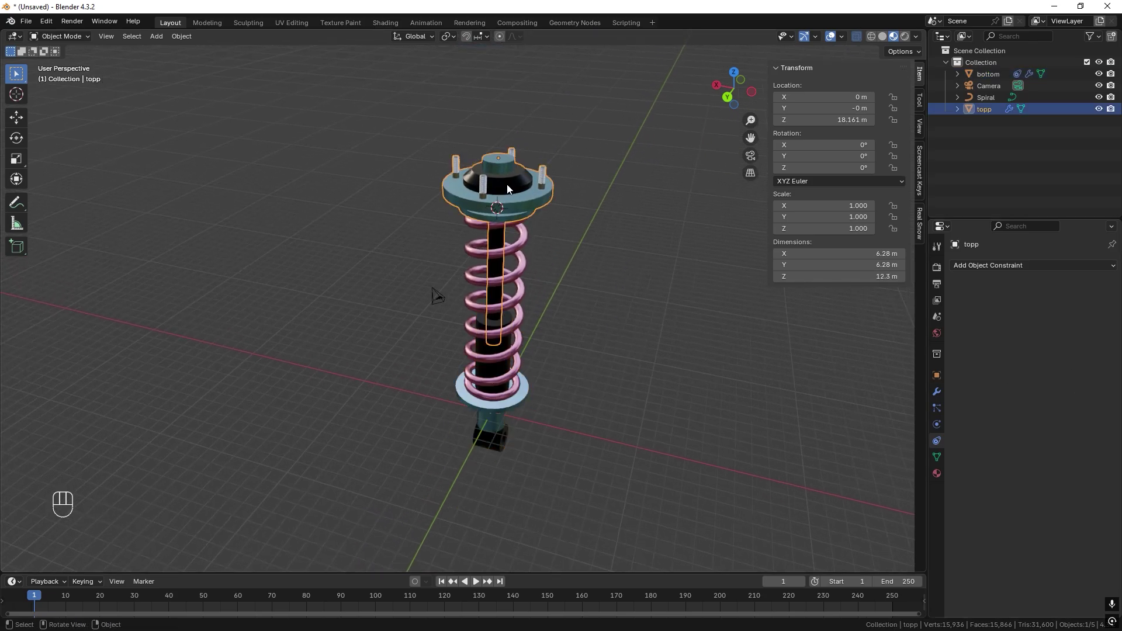
left_click(1026, 266)
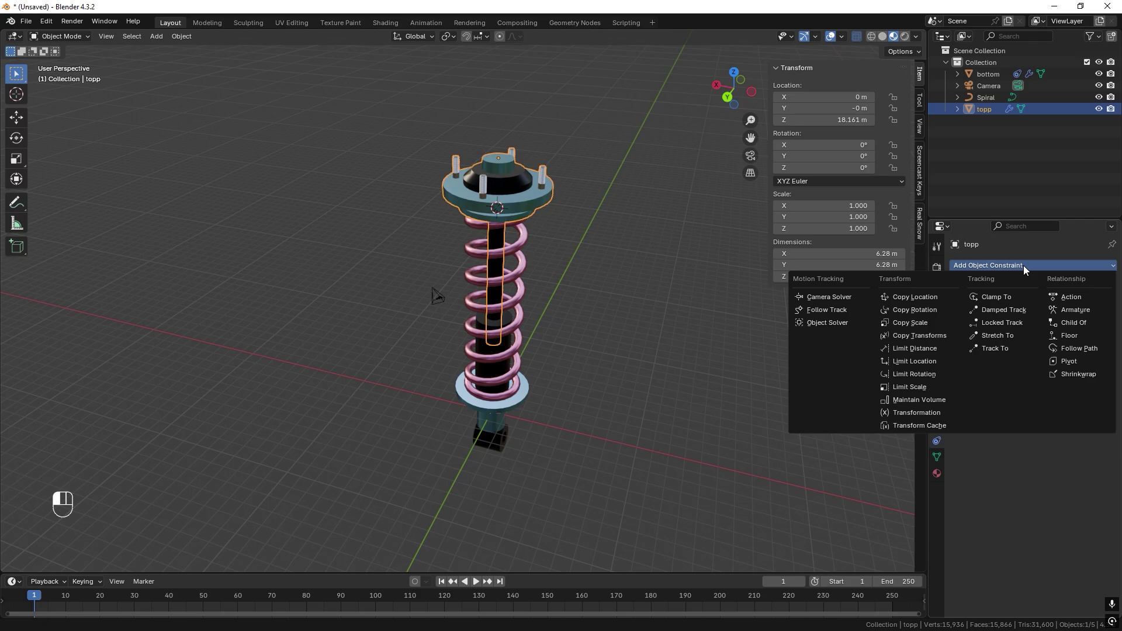
left_click(1008, 311)
left_click(1095, 302)
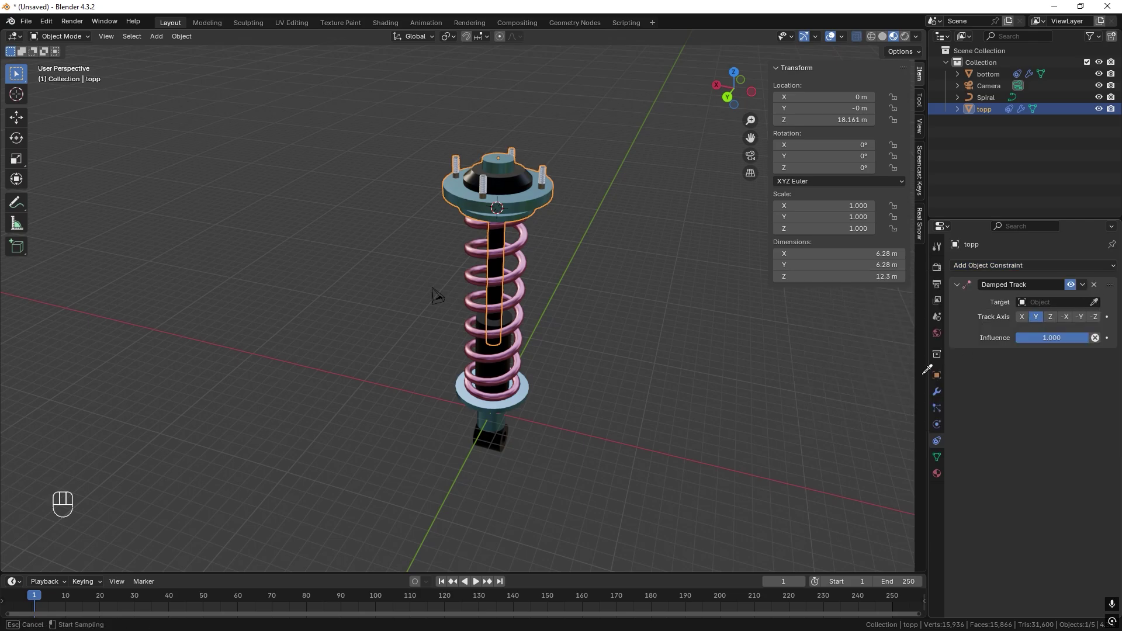
left_click(520, 397)
left_click(1051, 331)
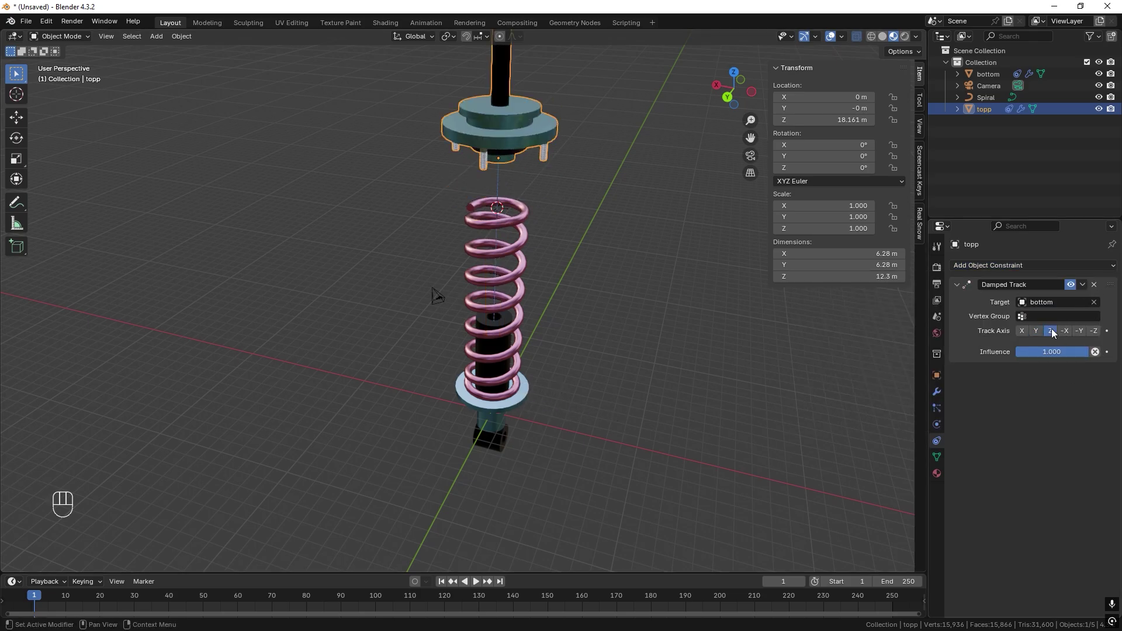
left_click(1093, 331)
- Test the tracking by moving the bottom part freely twice, undoing each move
middle_click_drag(556, 336, 586, 341)
left_click(473, 441)
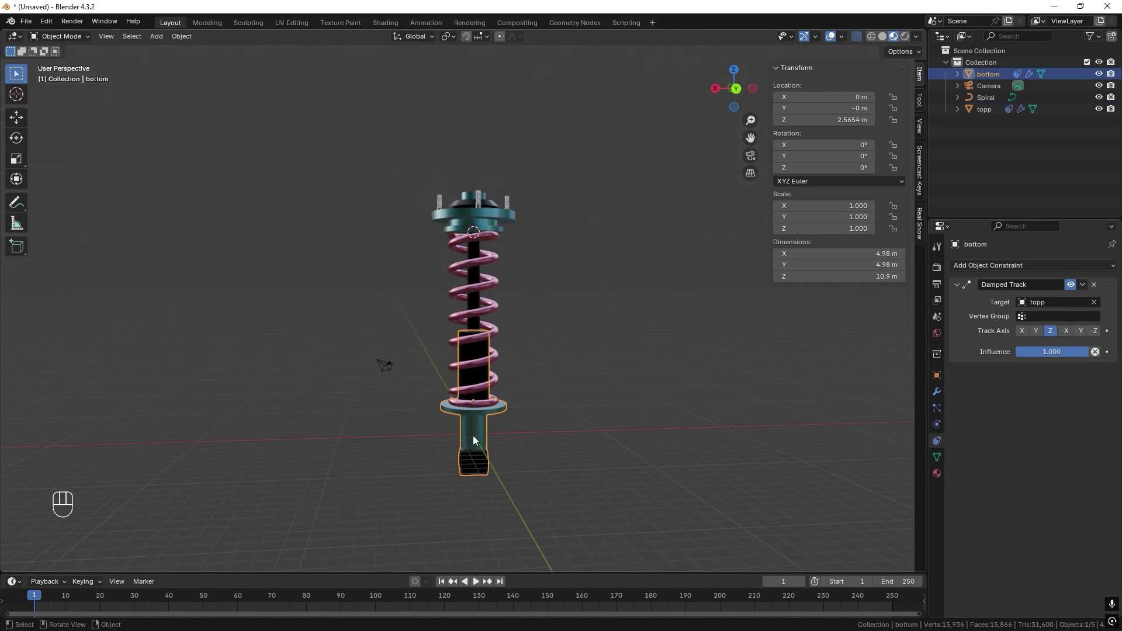
key("g")
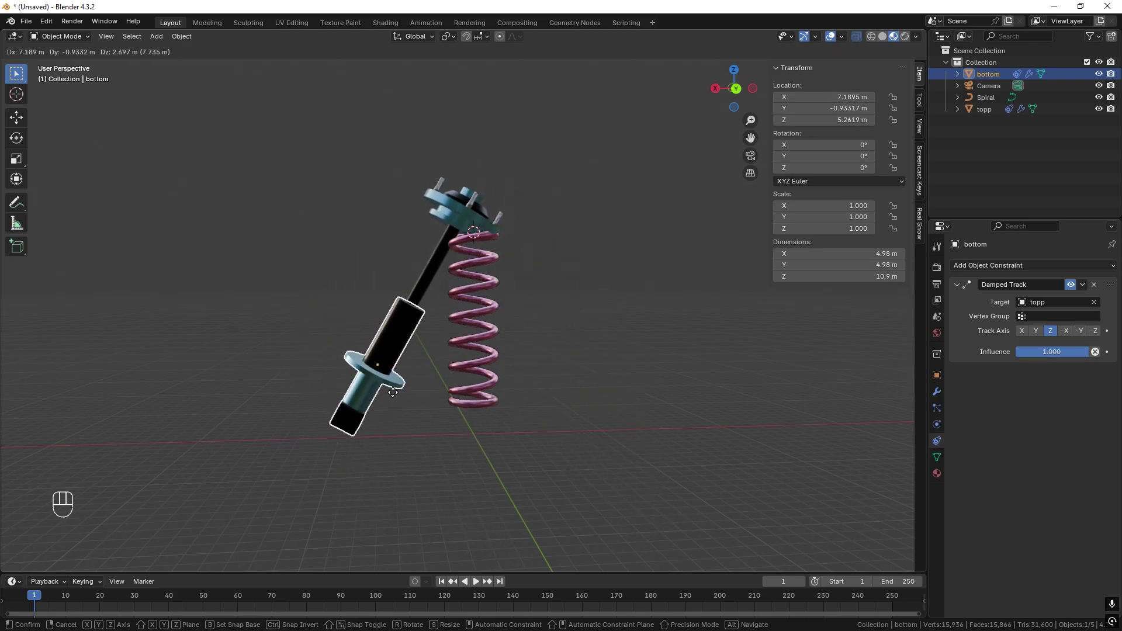
left_click(613, 371)
key("ctrl+z")
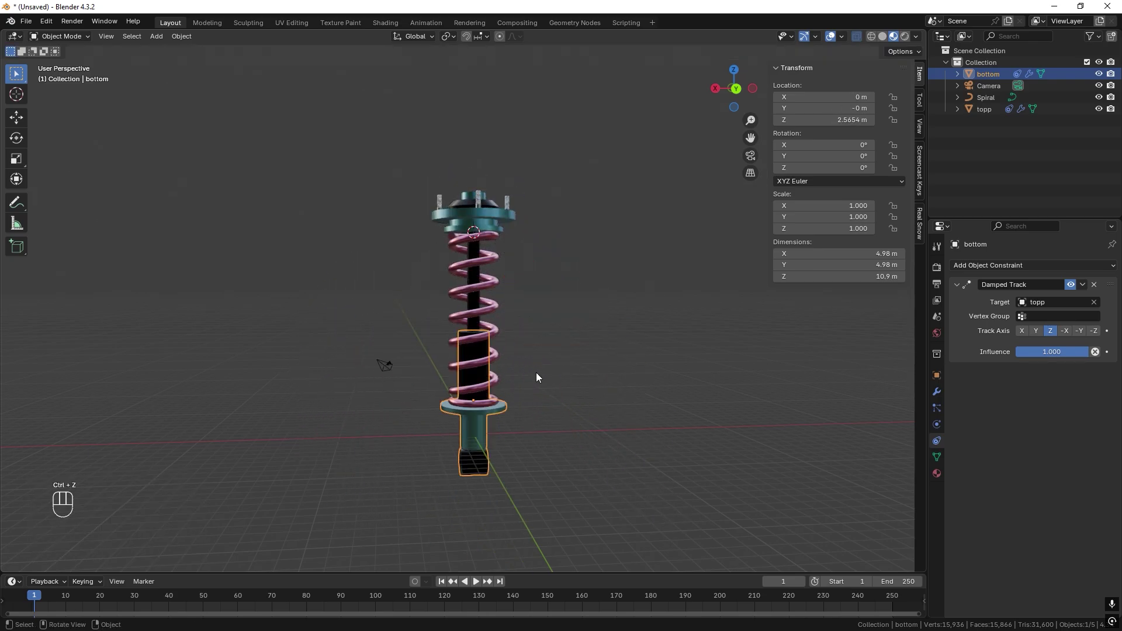
key("g")
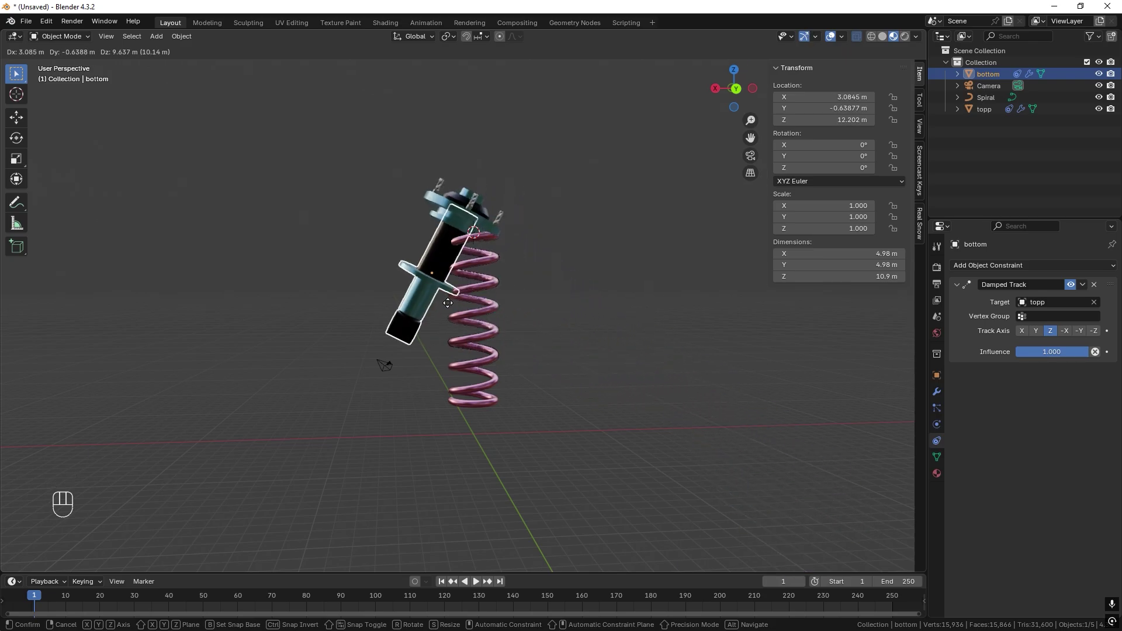
left_click(458, 275)
key("ctrl+z")
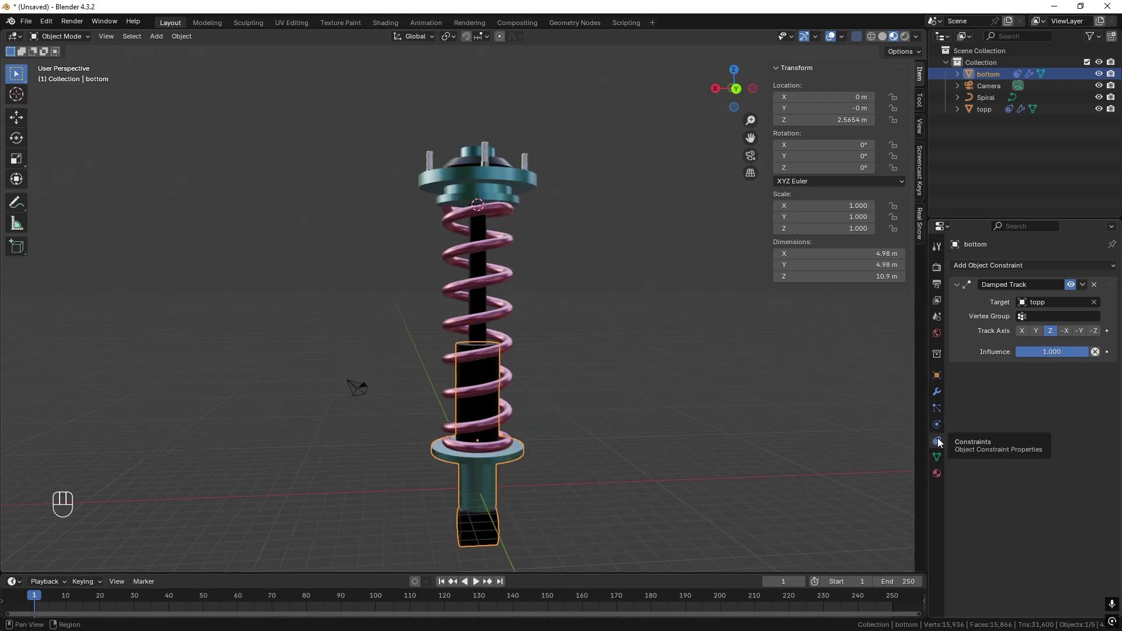
- Add a Limit Distance constraint to the bottom part with topp as the target
left_click(991, 266)
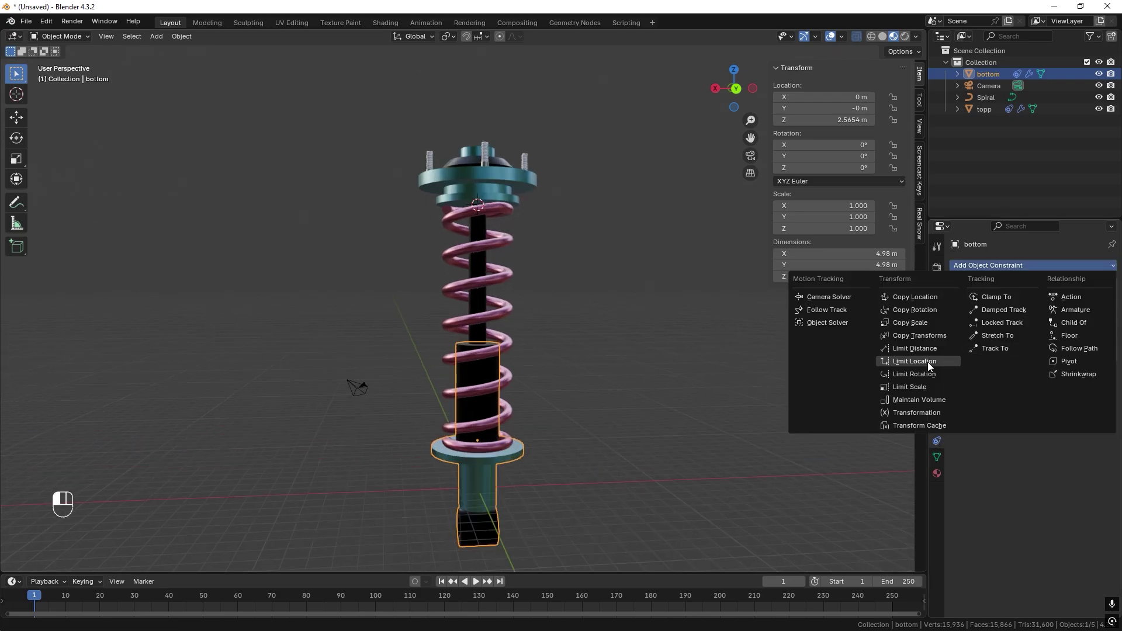
left_click(914, 347)
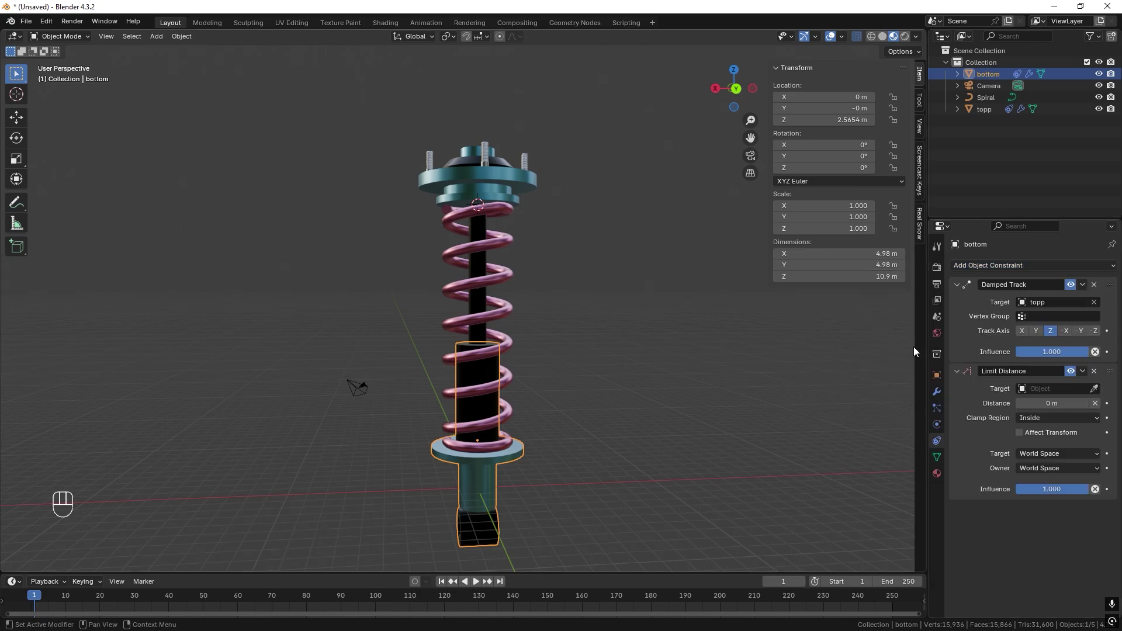
left_click(1095, 388)
left_click(523, 170)
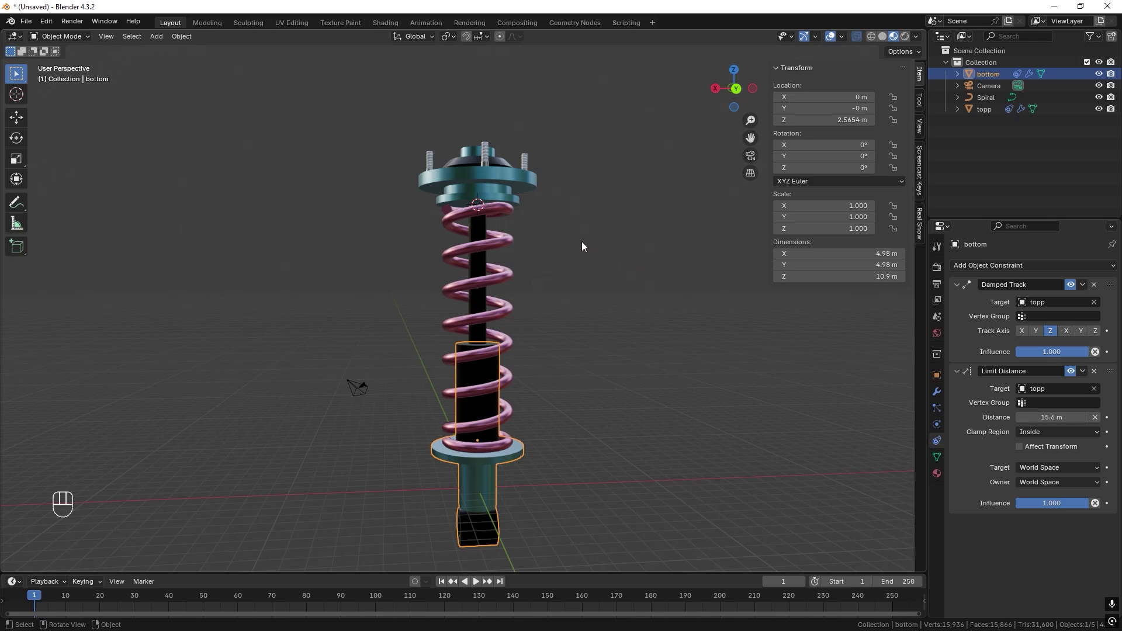
- Test the distance limit by moving the bottom part around freely, and undo the move
scroll(637, 321, "down", 2)
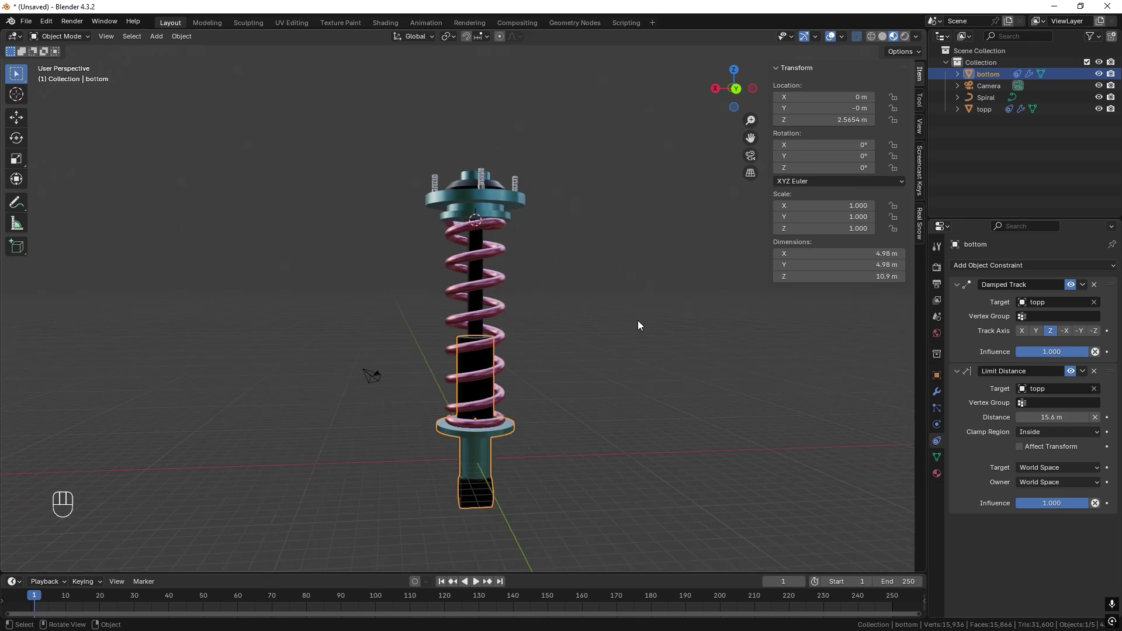
key("g")
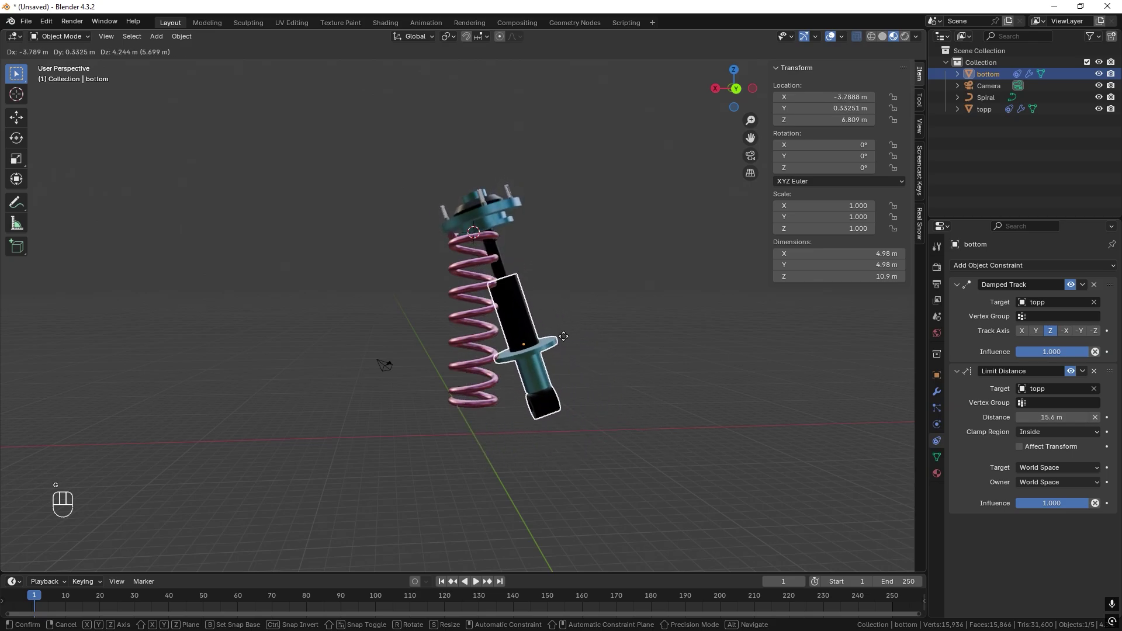
left_click(607, 432)
key("ctrl+z")
- In the back view, move the bottom part up about 7.4 m along Z until its cylinder meets topp's lower flange
scroll(514, 422, "up", 3)
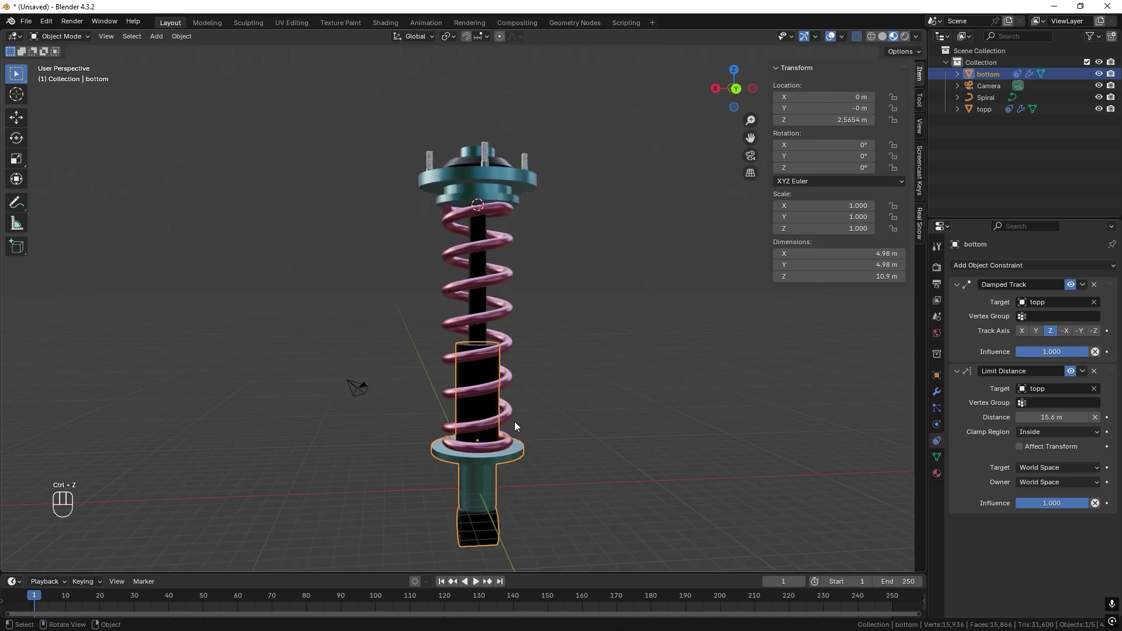
left_click(736, 90)
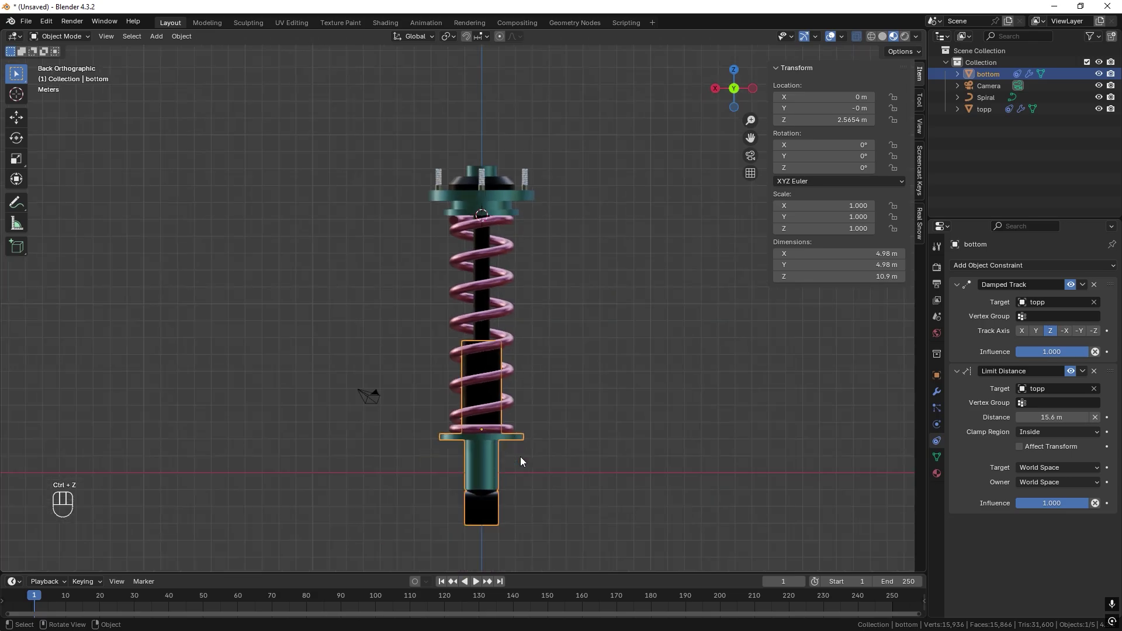
key("g")
key("z")
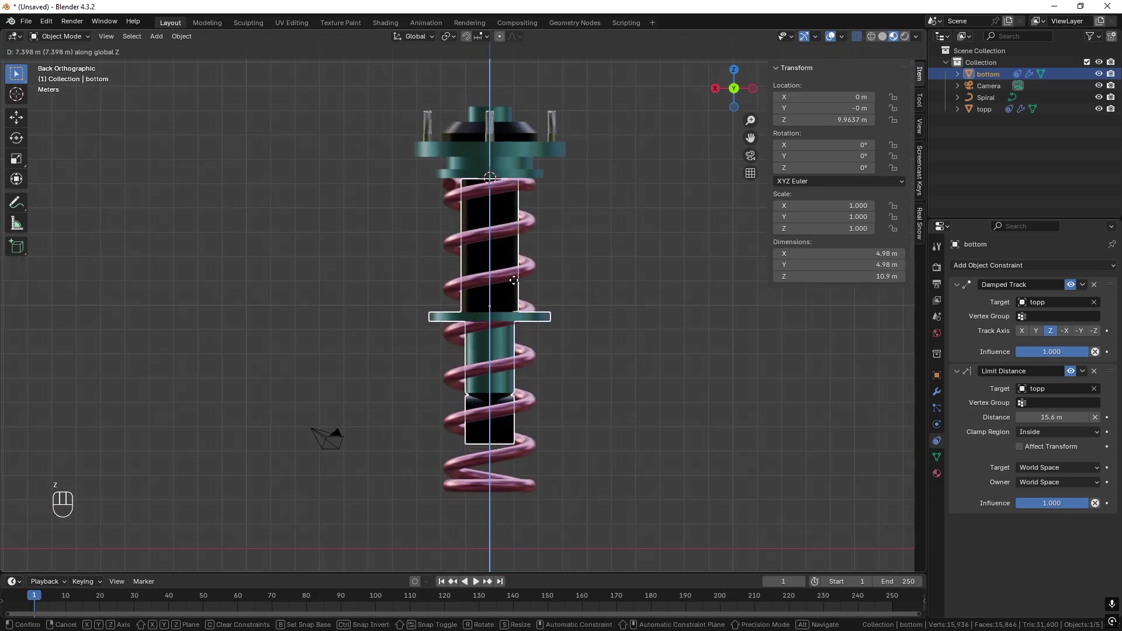
left_click(514, 282)
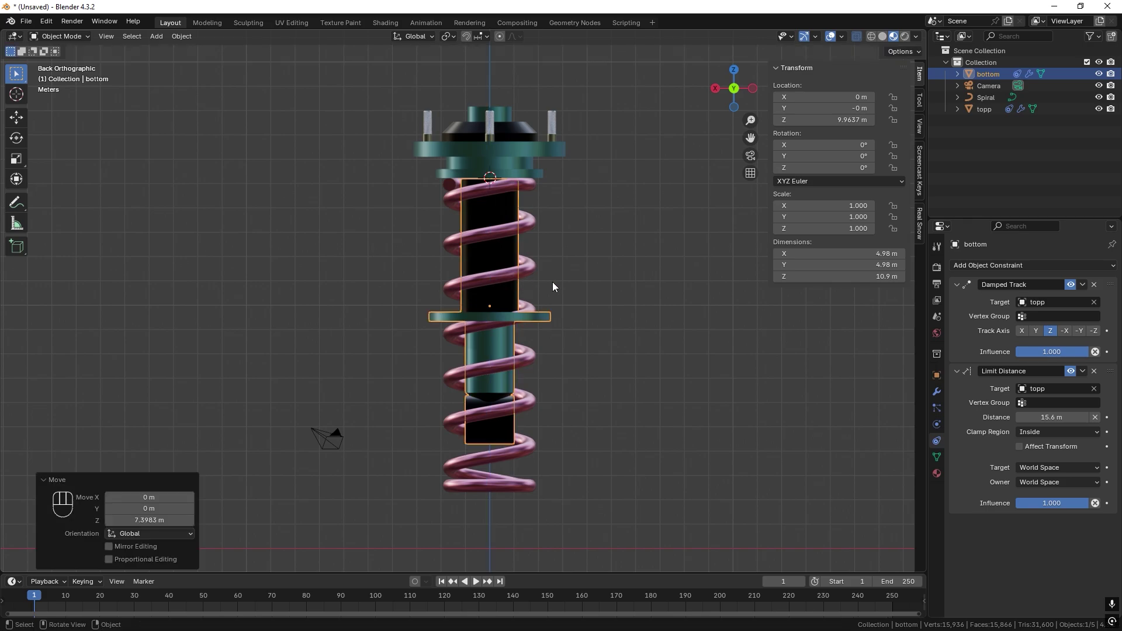
- Add a second Limit Distance constraint to the raised bottom part with topp as the target
left_click(966, 265)
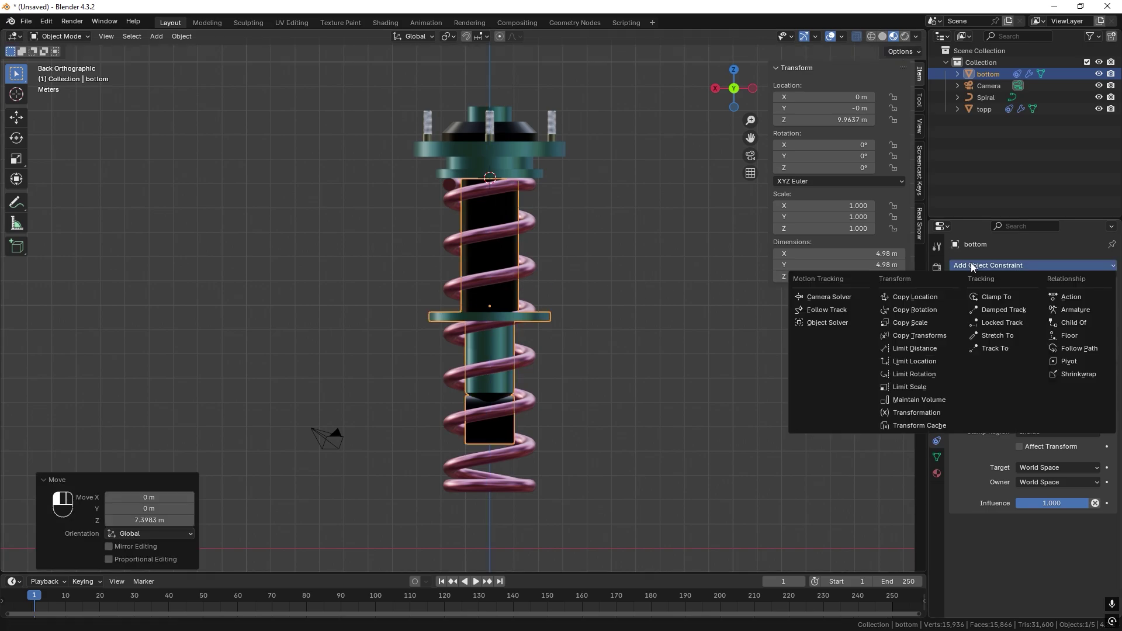
left_click(931, 348)
left_click(1095, 540)
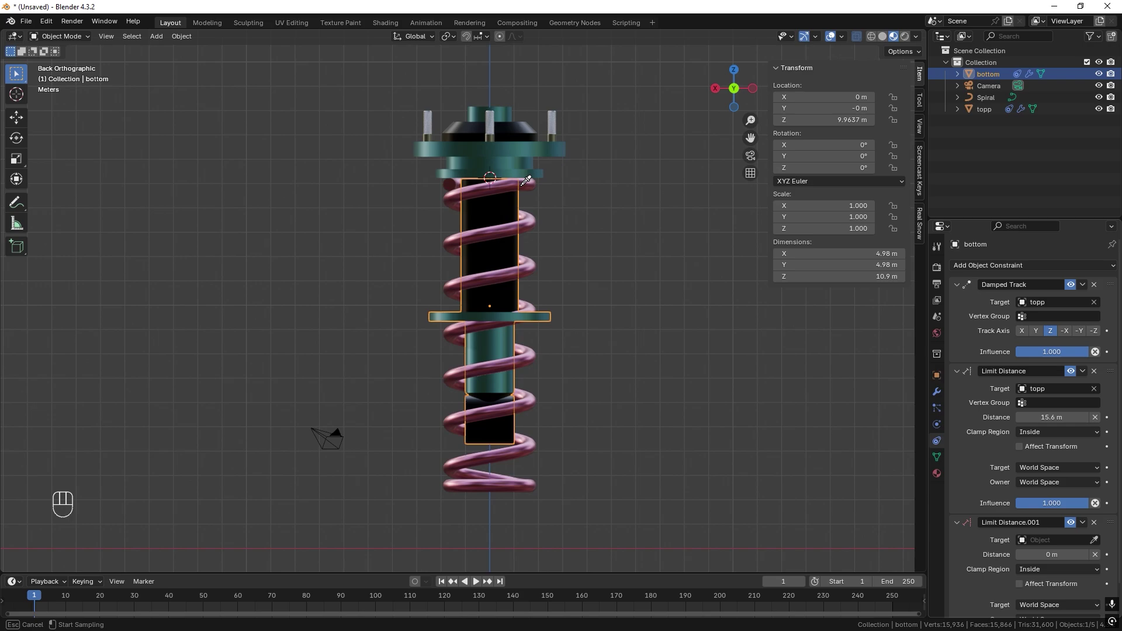
left_click(534, 168)
- Test the second distance limit by moving the bottom part past topp, and undo the move
scroll(545, 412, "down", 1)
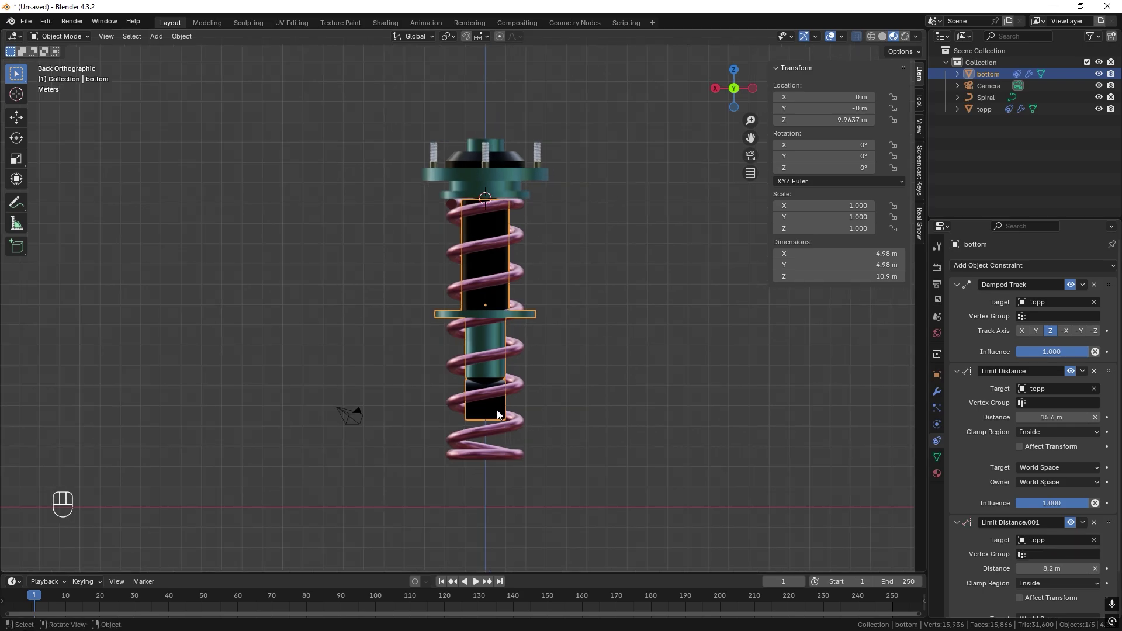
key("g")
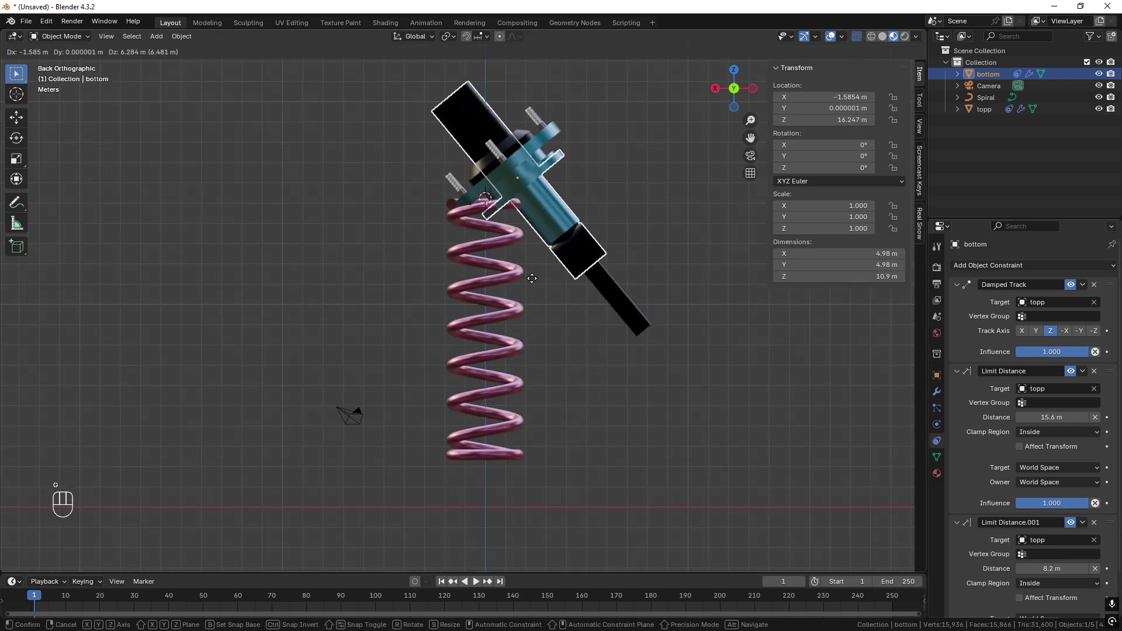
left_click(607, 411)
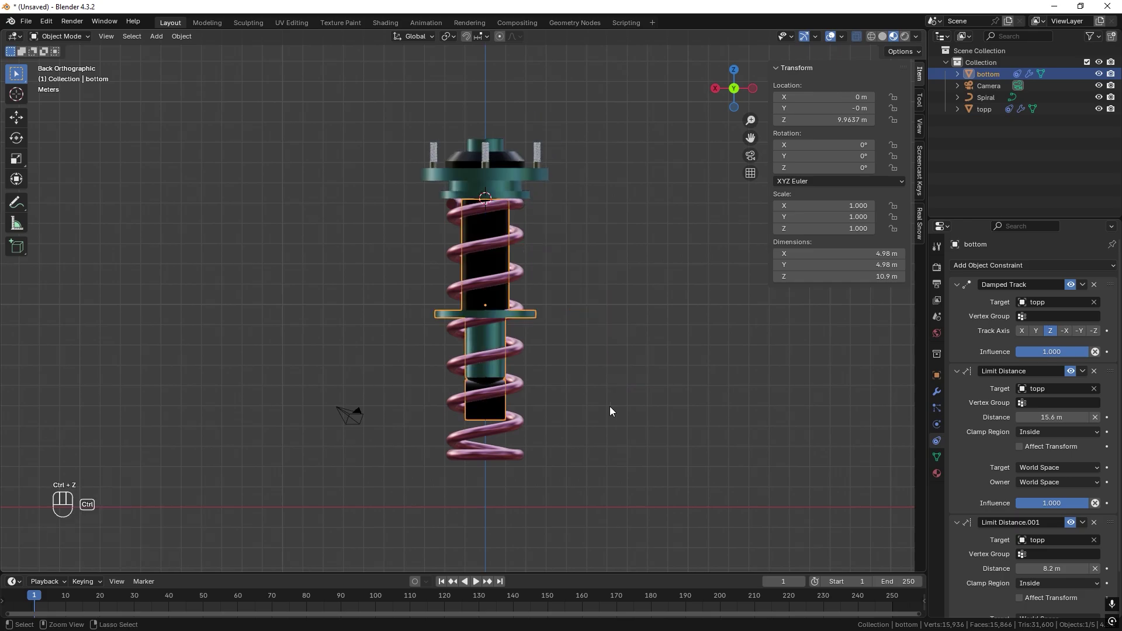
key("ctrl+z")
- Set the clamp region of the second Limit Distance constraint to Outside
scroll(1019, 413, "down", 2)
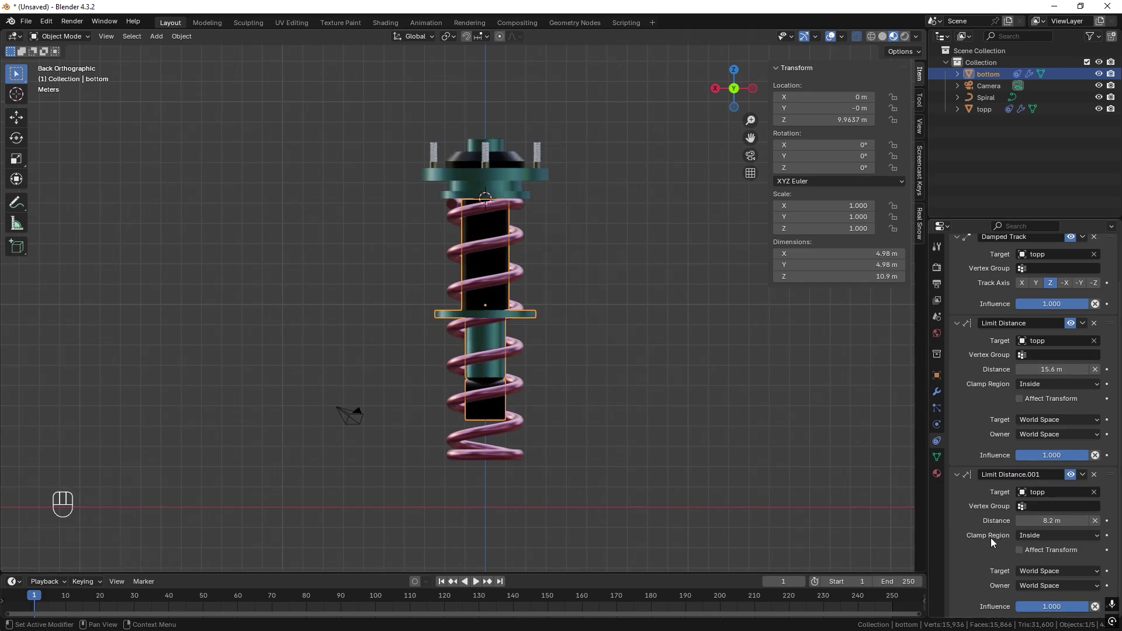
left_click(1035, 537)
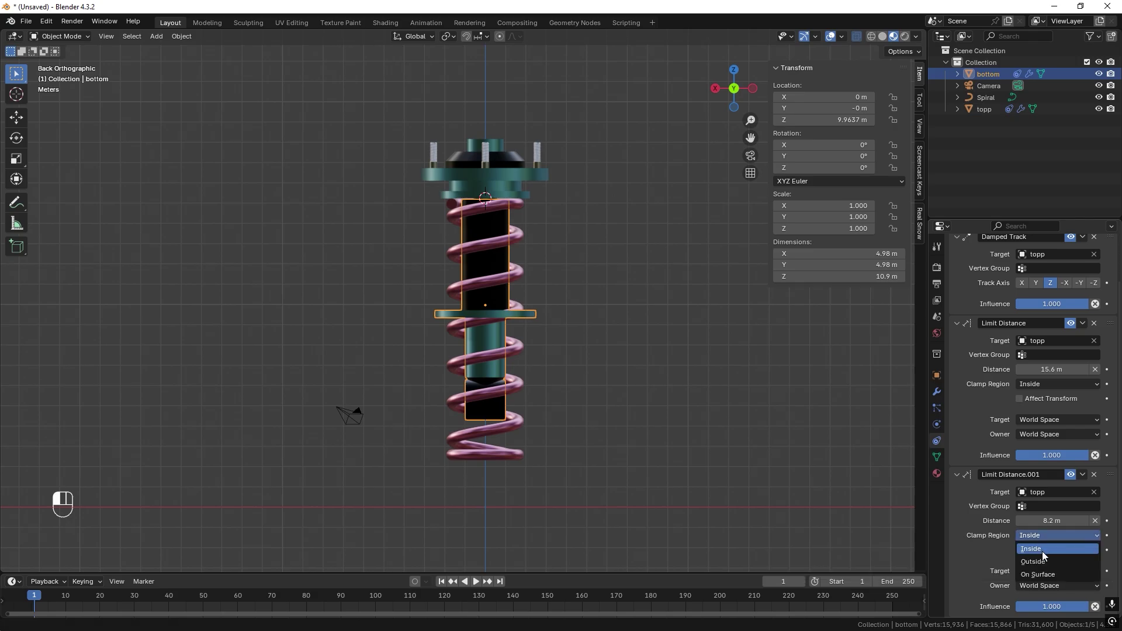
left_click(1043, 553)
- Test both distance limits by moving the bottom part, and bring it back down to about 2.44 m on Z
key("g")
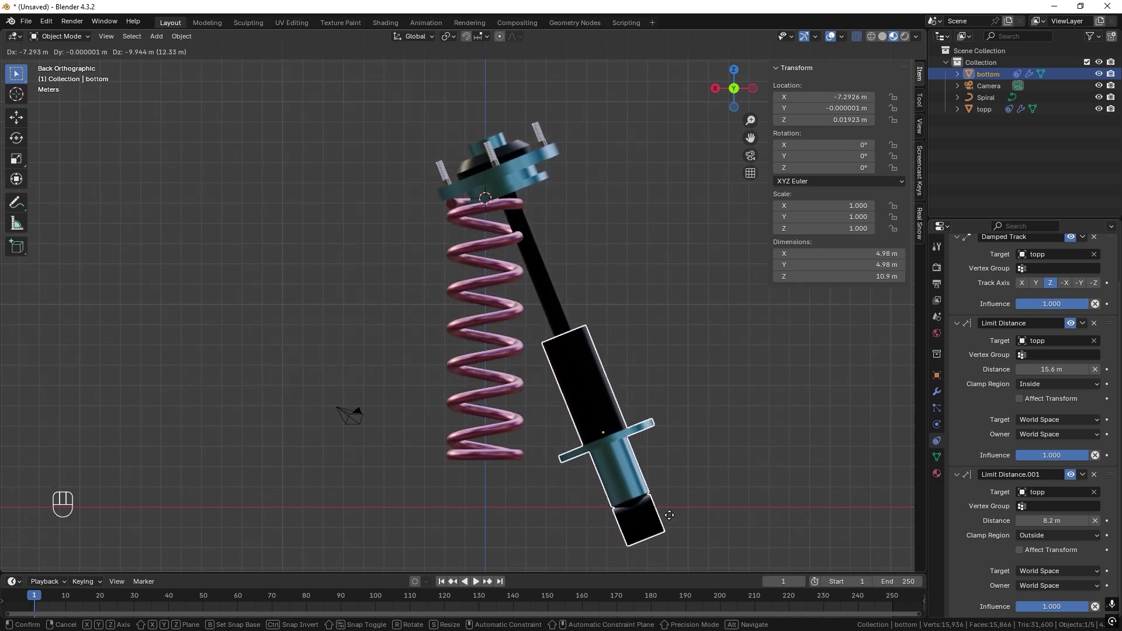
right_click(685, 430)
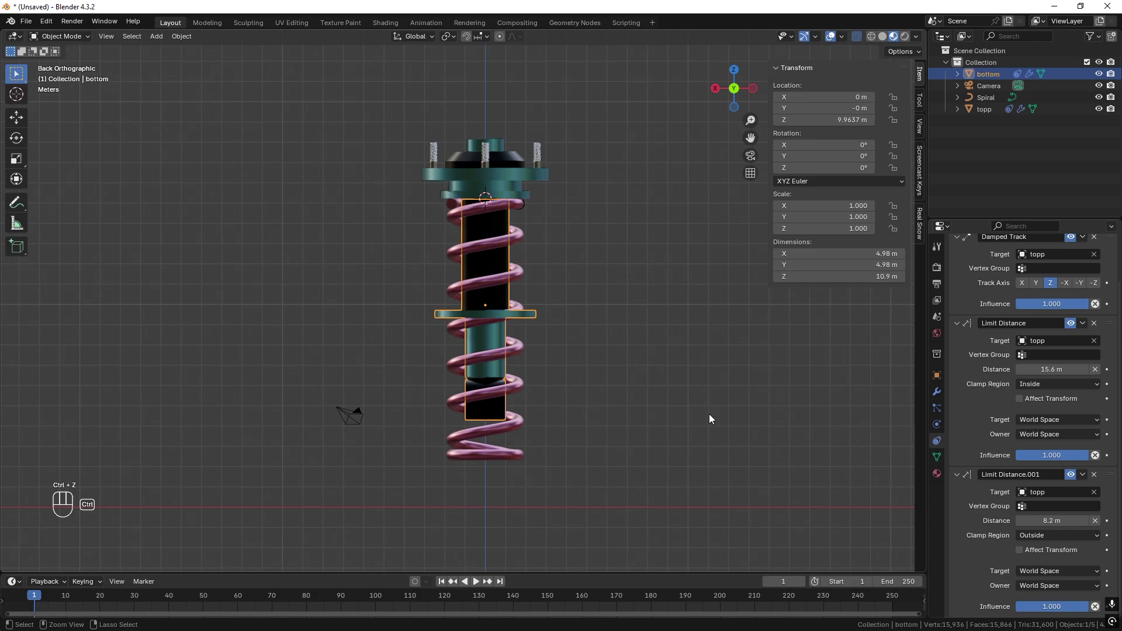
key("ctrl+z")
key("ctrl+z")
key("ctrl+shift+z")
key("ctrl+shift+z")
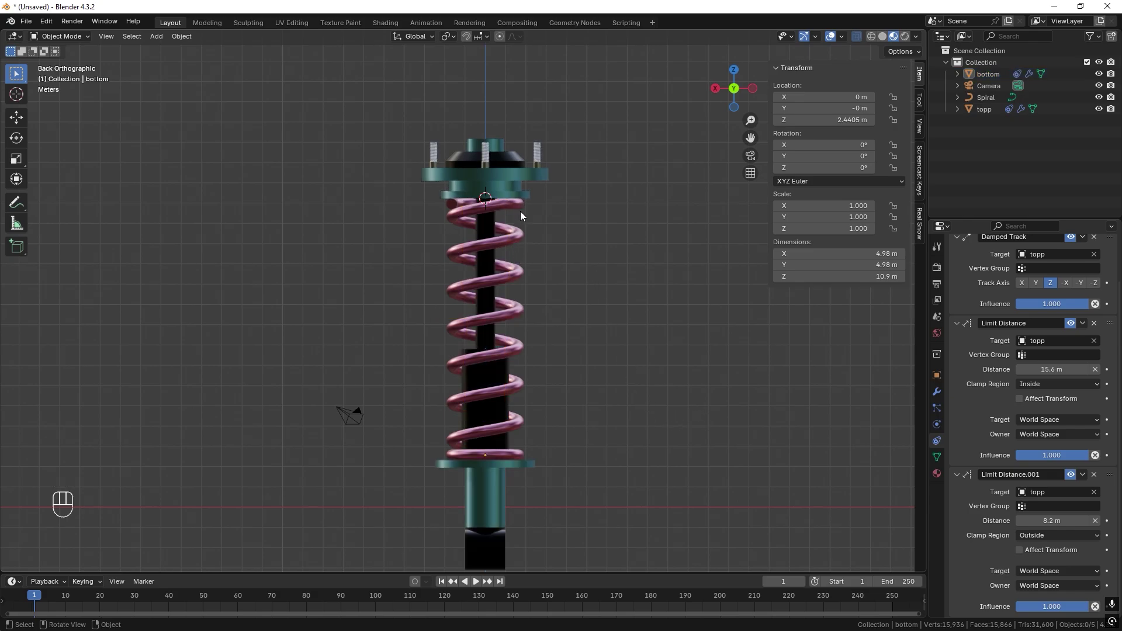
- Add a Child Of constraint to the spiral spring with topp as the target
left_click(517, 237)
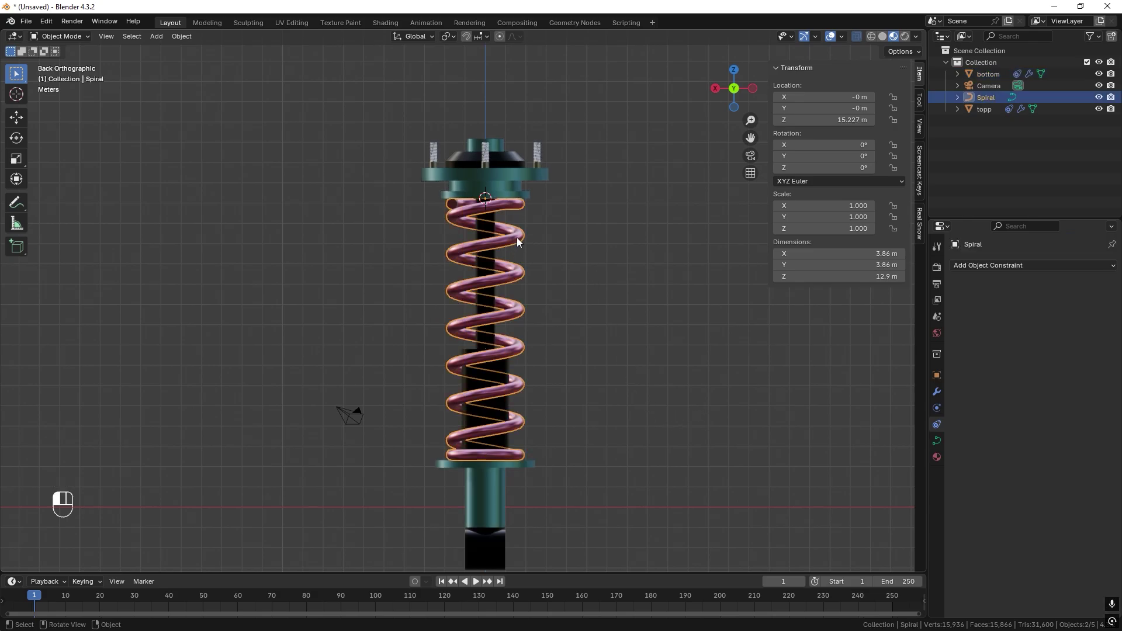
left_click(1033, 265)
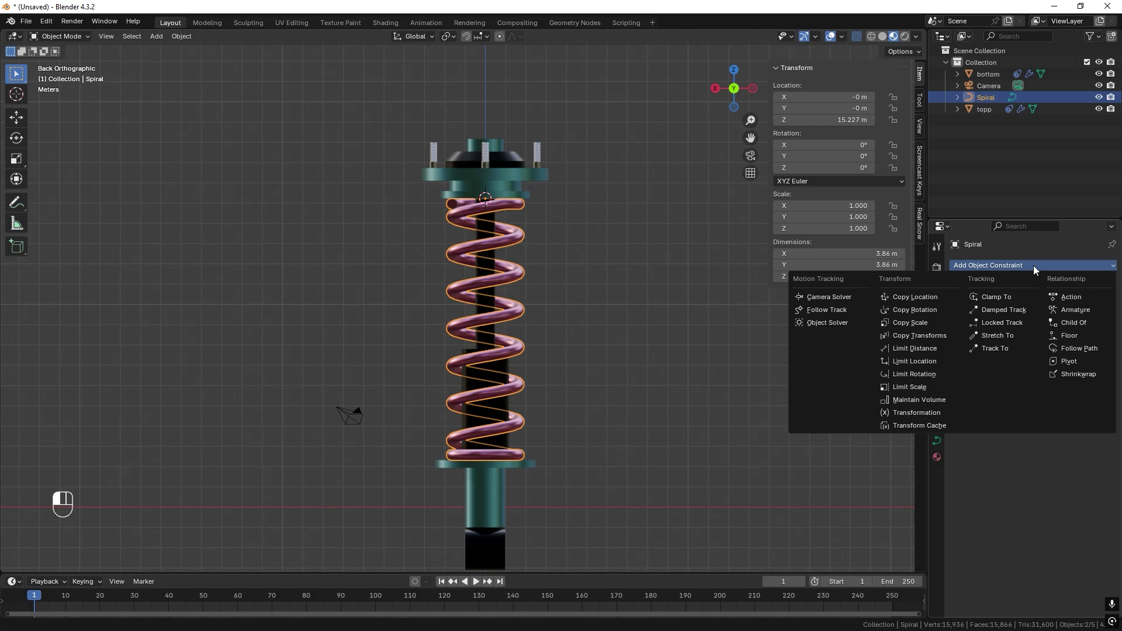
left_click(1080, 322)
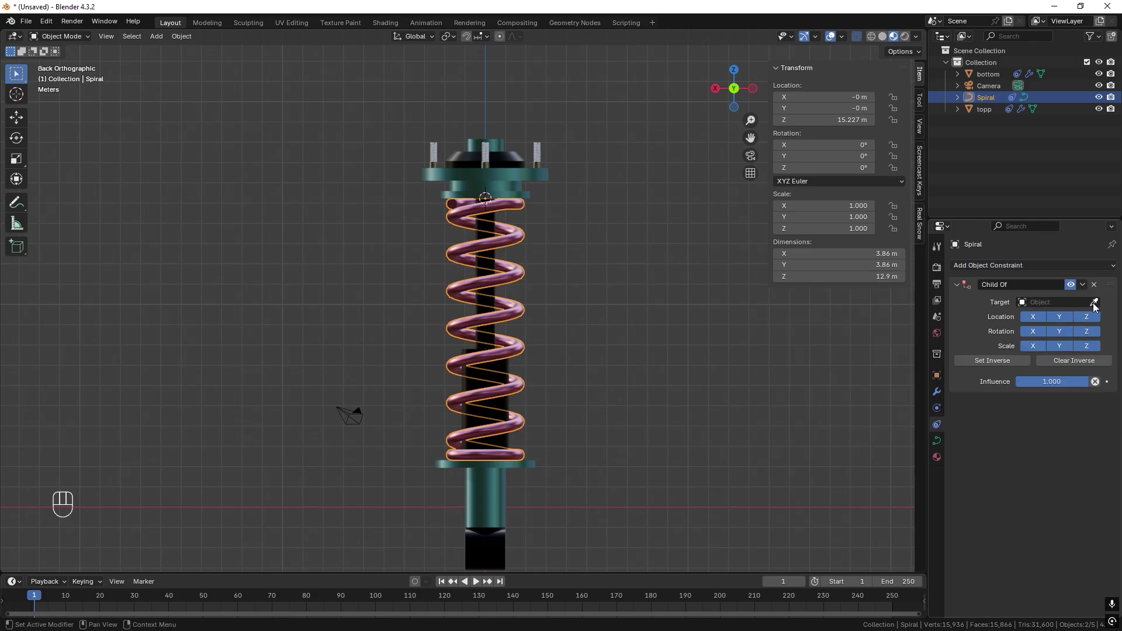
left_click(1094, 302)
left_click(515, 178)
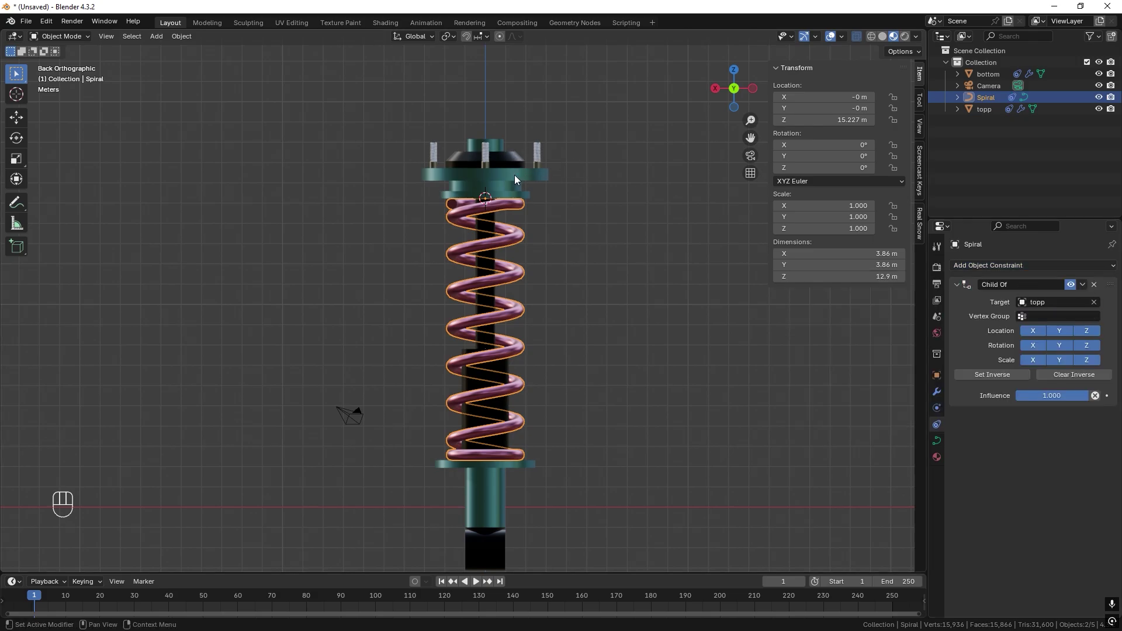
- Test how the spring follows topp by moving the bottom part, and cancel the move
left_click(493, 510)
key("g")
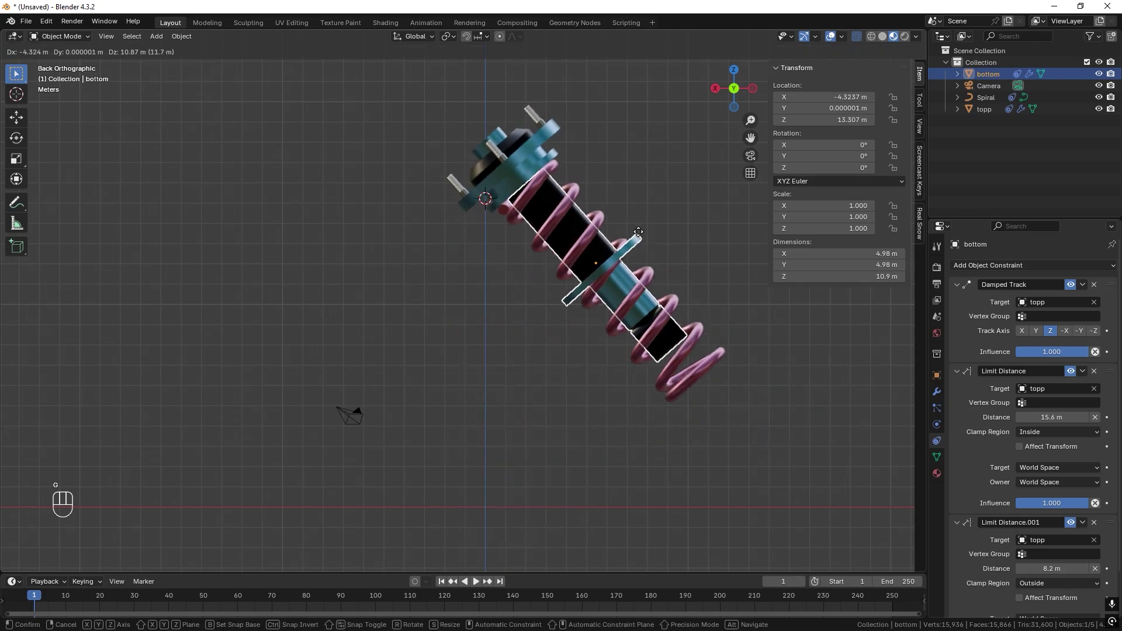
right_click(522, 257)
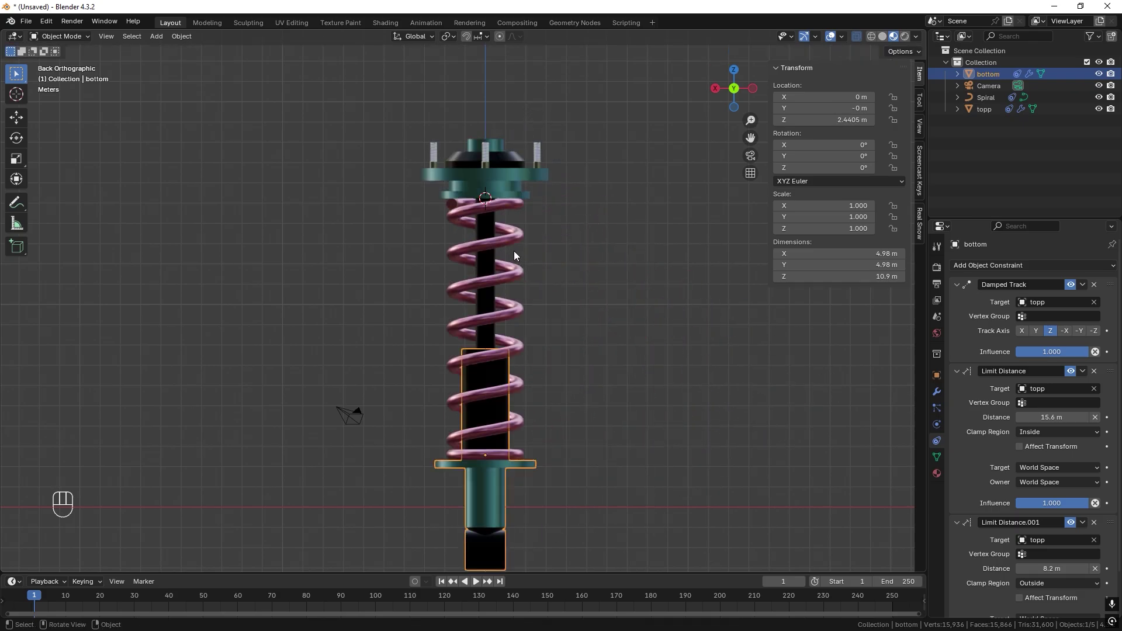
- Add an armature at the 3D cursor near the upper end of the spring
scroll(509, 226, "up", 1)
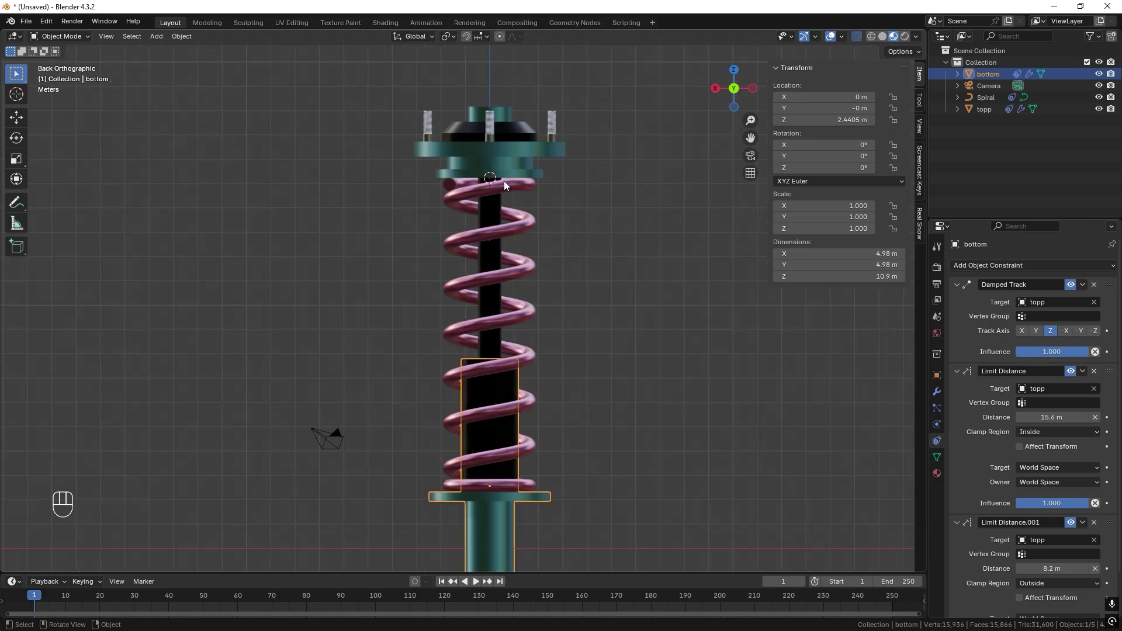
scroll(507, 180, "up", 3)
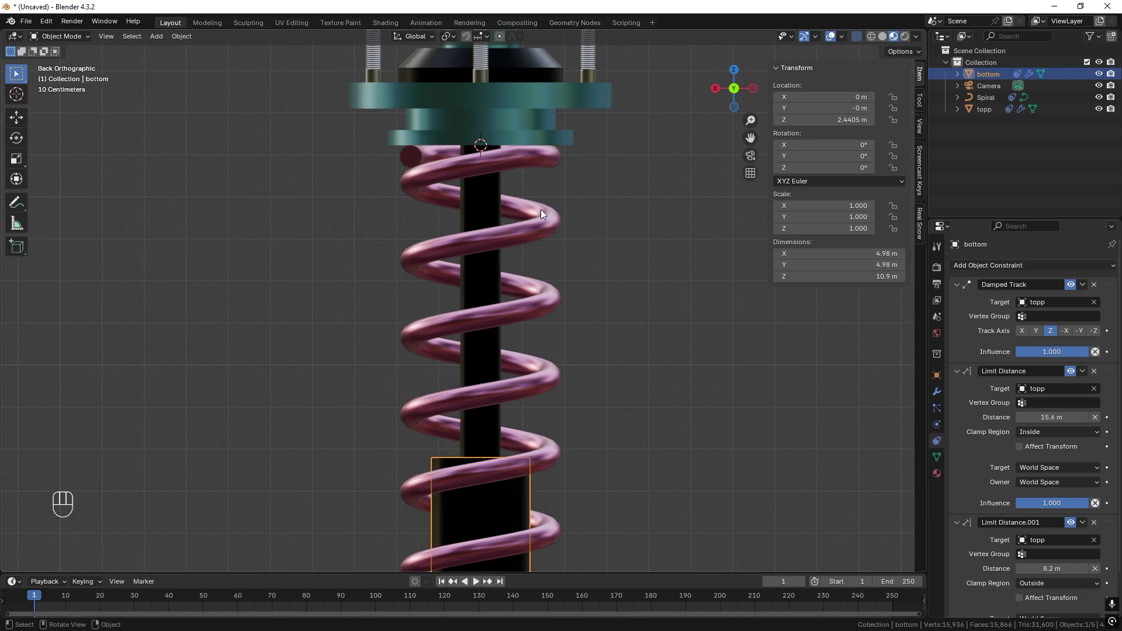
key("shift+a")
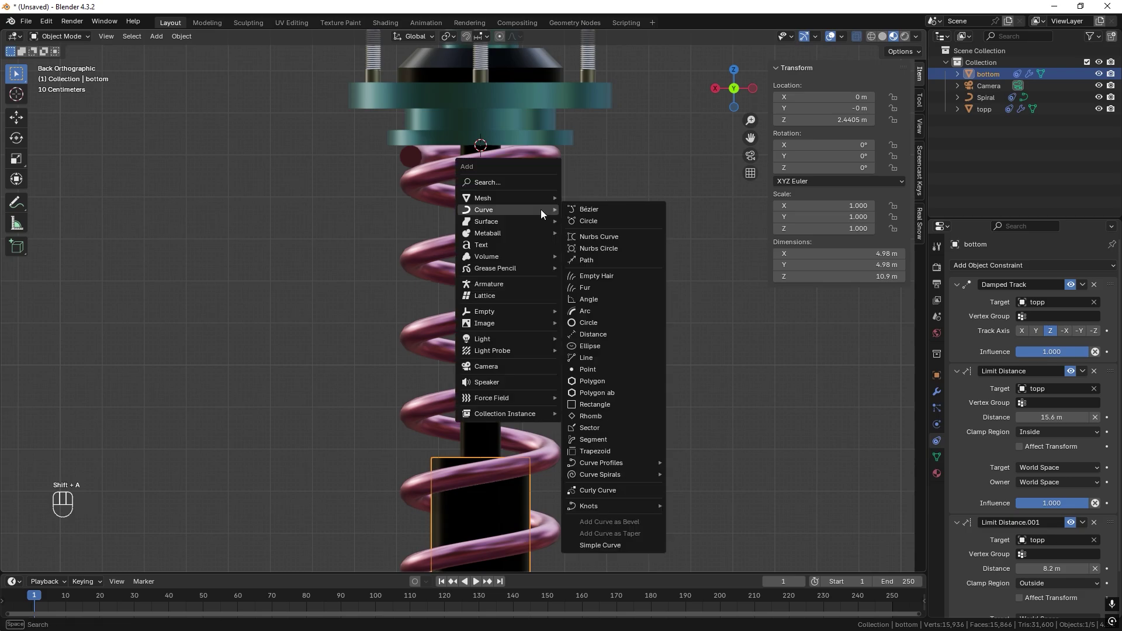
left_click(512, 285)
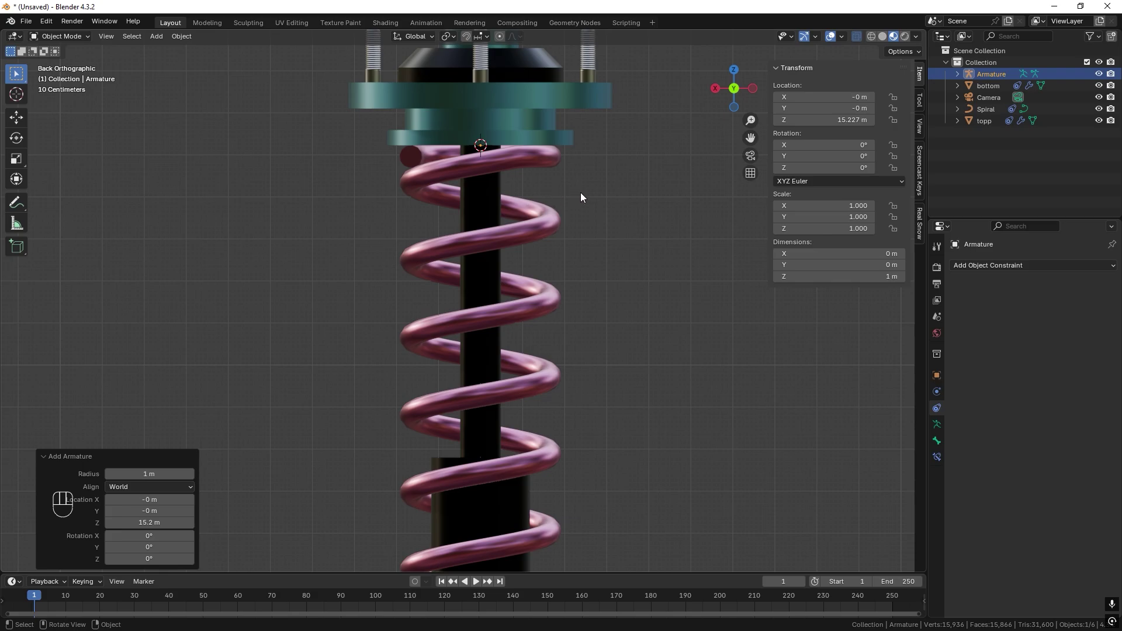
- Set the armature's viewport display to In Front
middle_click_drag(581, 191, 558, 311, "shift")
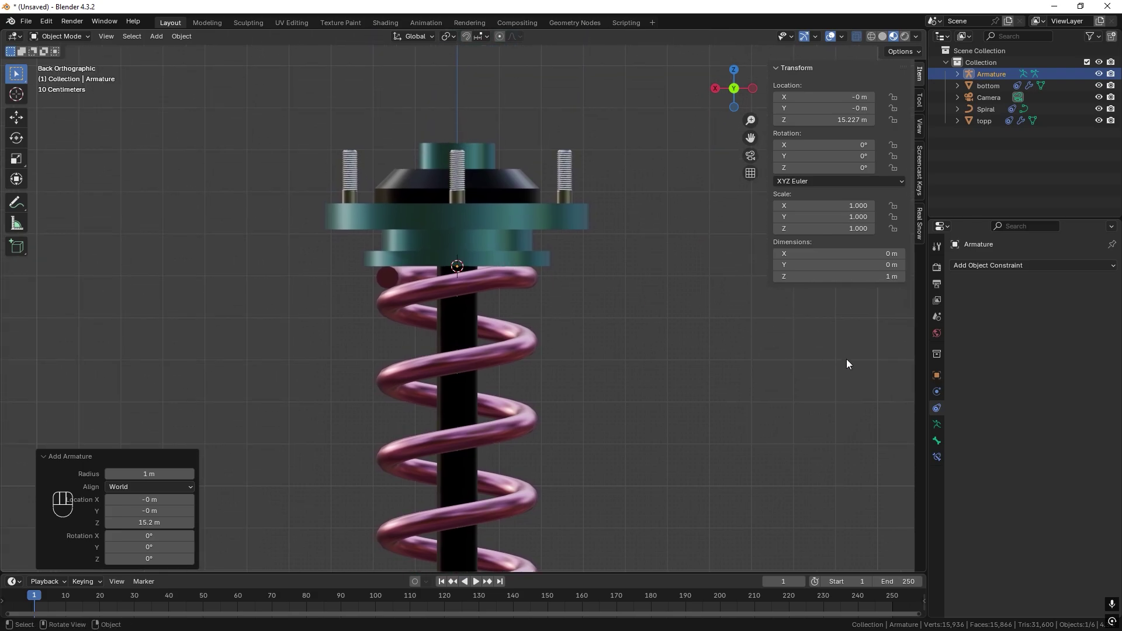
left_click(938, 425)
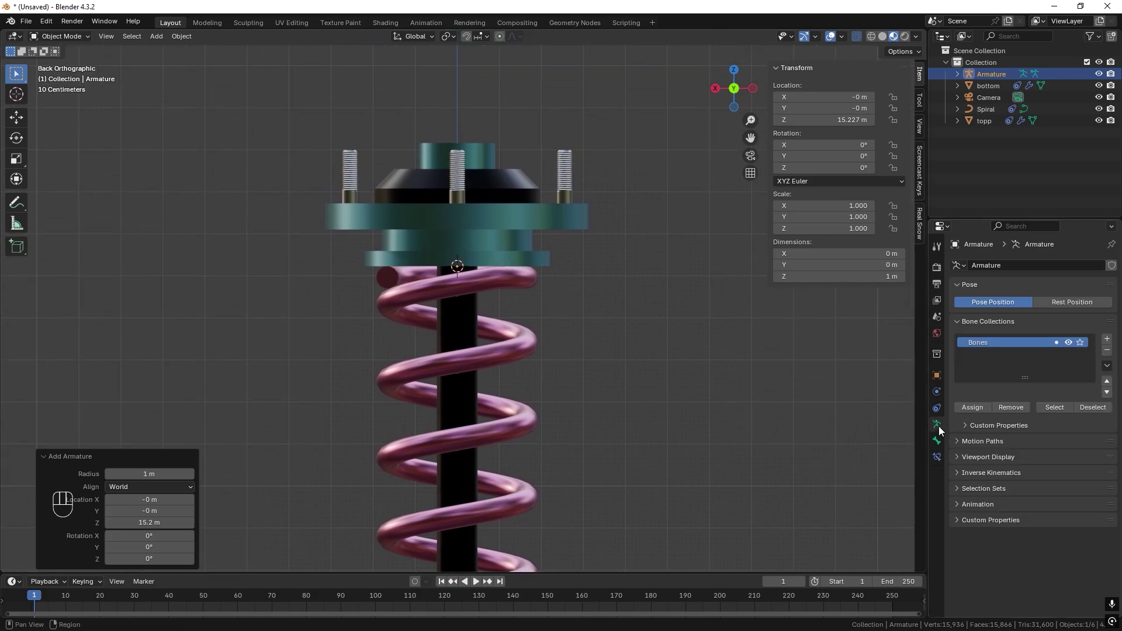
left_click(957, 458)
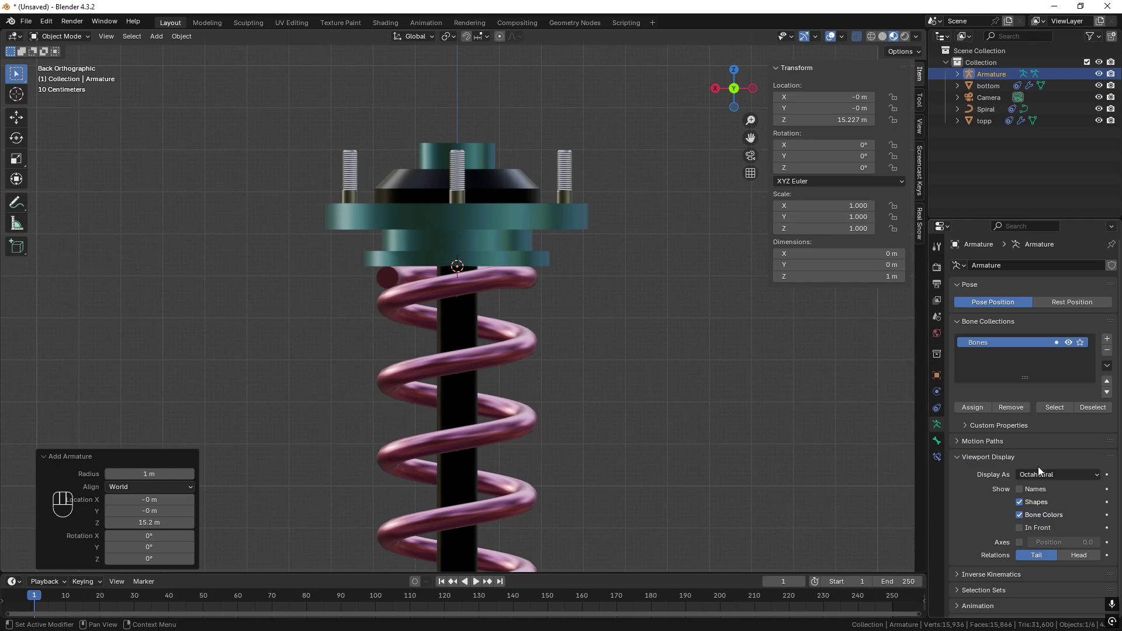
left_click(1020, 528)
- Snap the 3D cursor to the origin of the bottom part
scroll(489, 273, "down", 2)
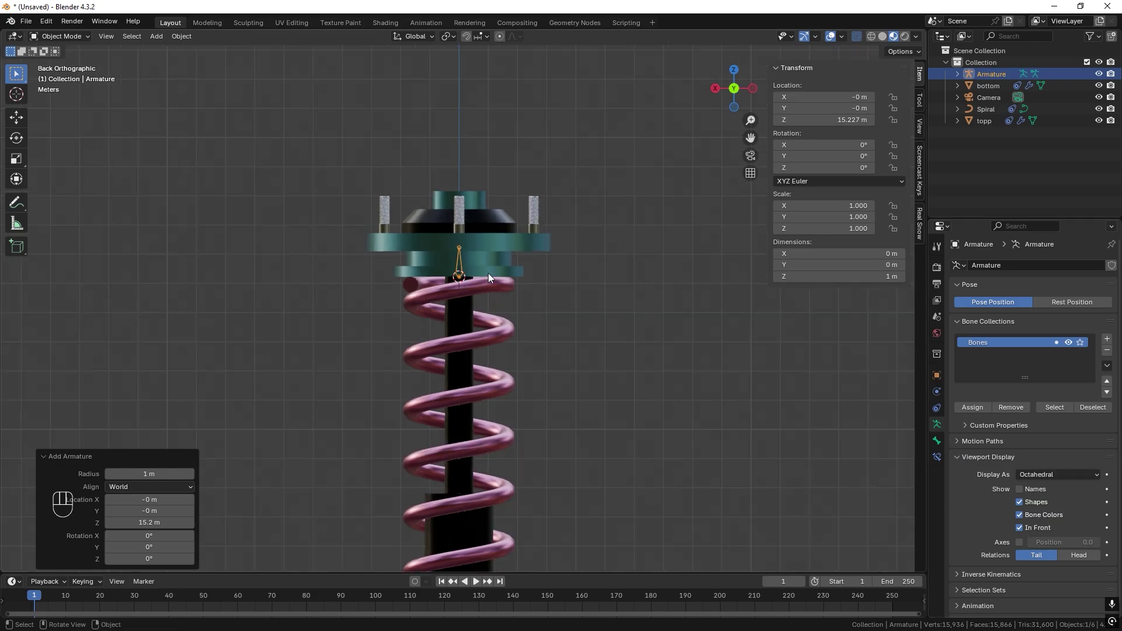
middle_click_drag(523, 284, 532, 264, "shift")
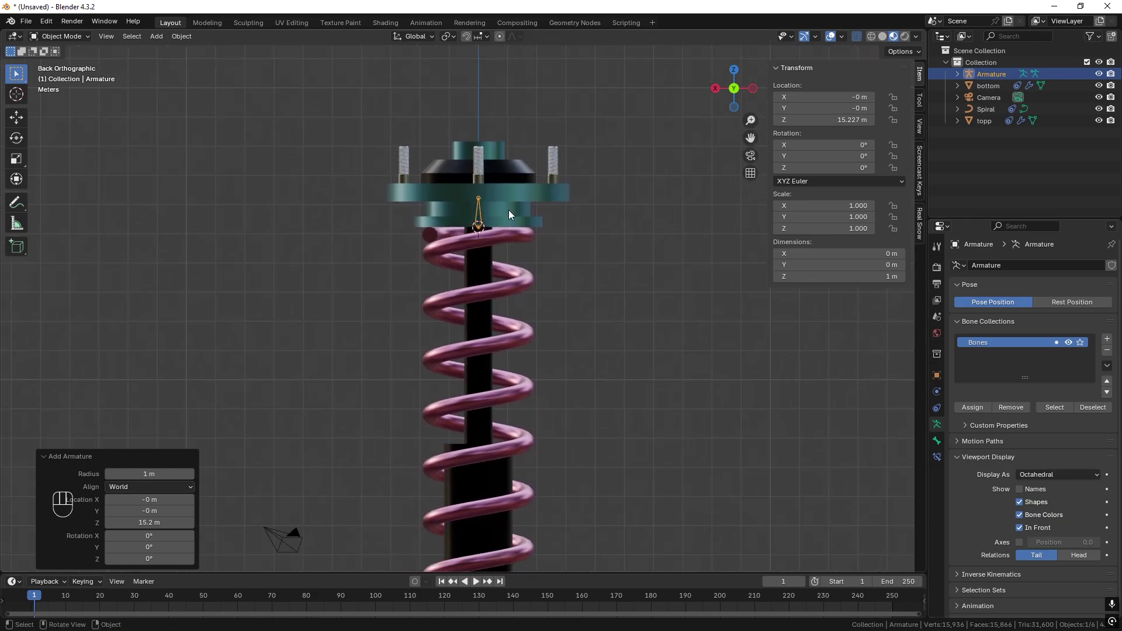
middle_click_drag(497, 212, 514, 115, "shift")
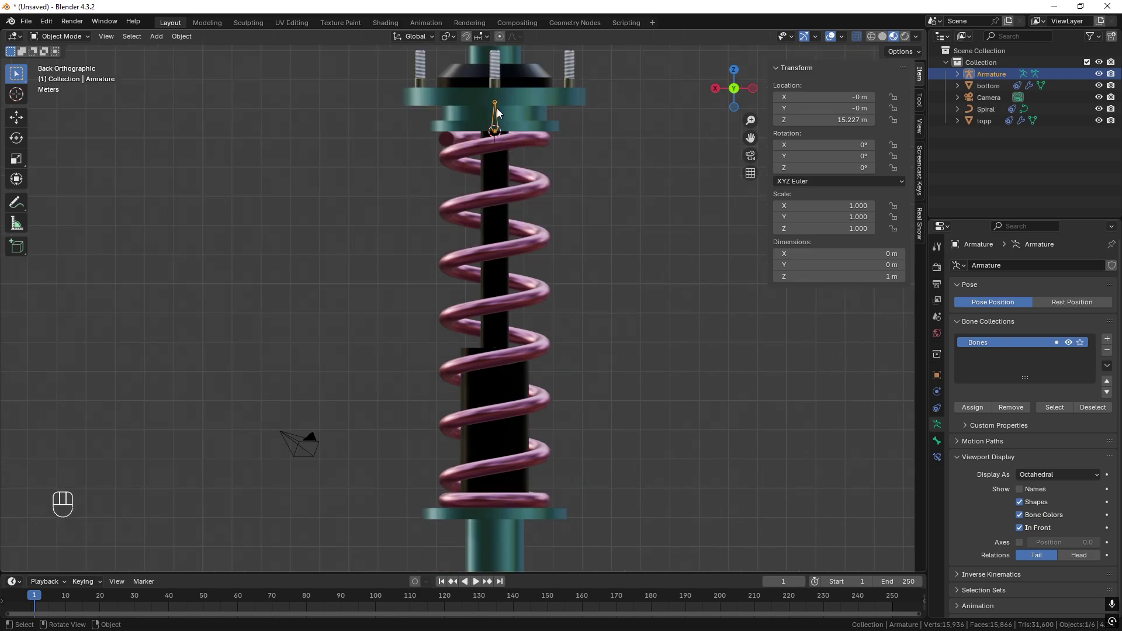
left_click(490, 506)
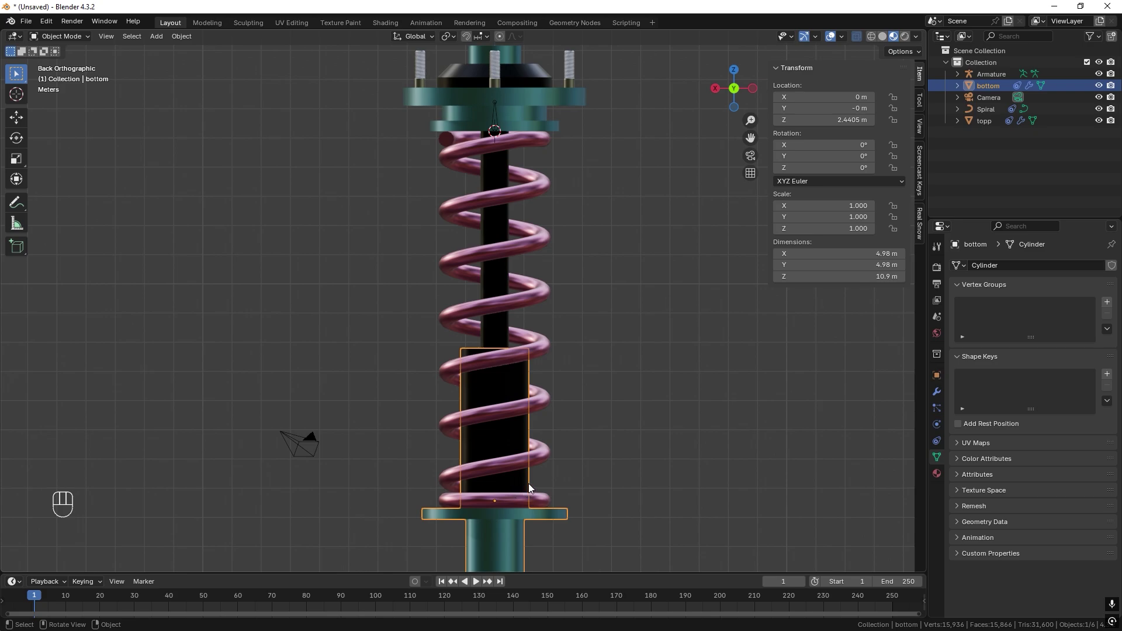
key("shift+s")
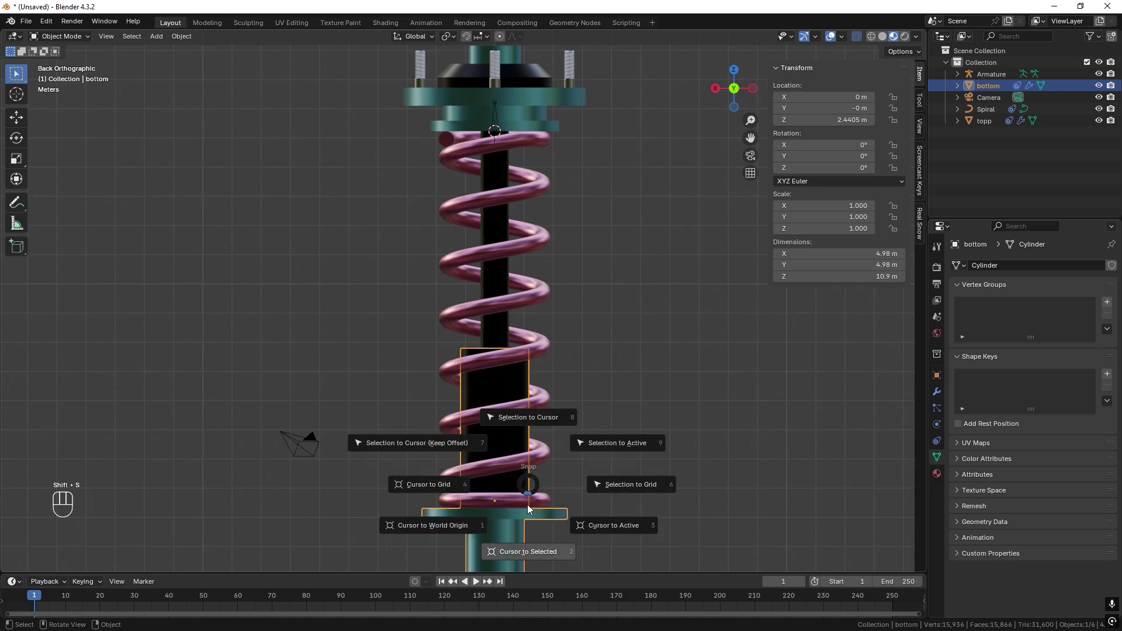
left_click(532, 552)
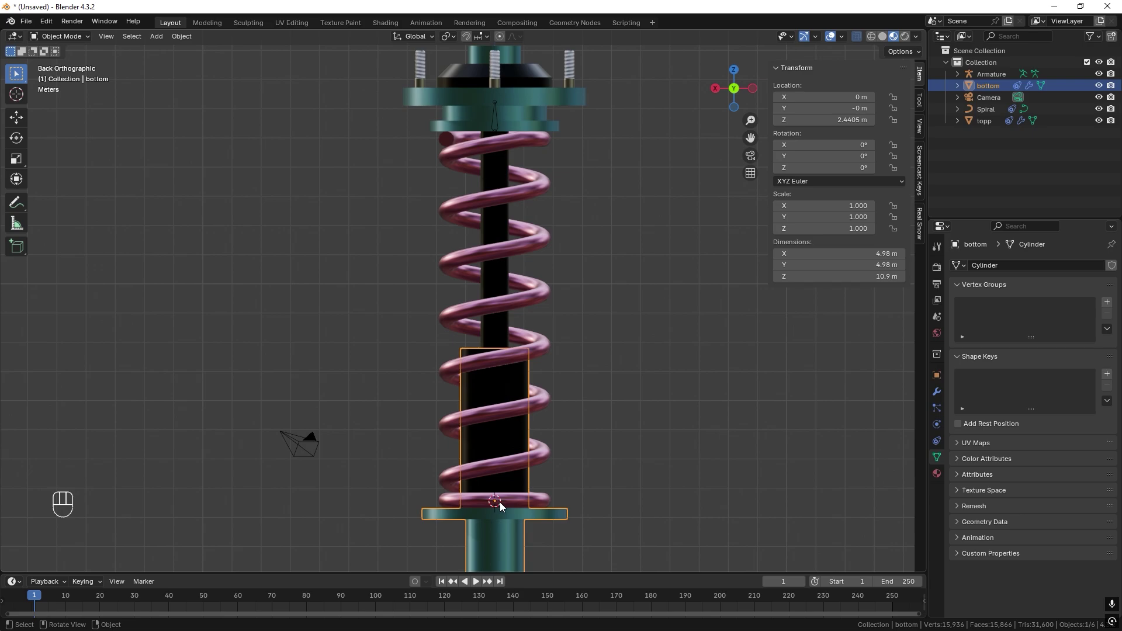
- Snap the tail of the armature's bone to the 3D cursor in Edit Mode, and return to Object Mode
key("Tab")
key("Tab")
left_click(499, 115)
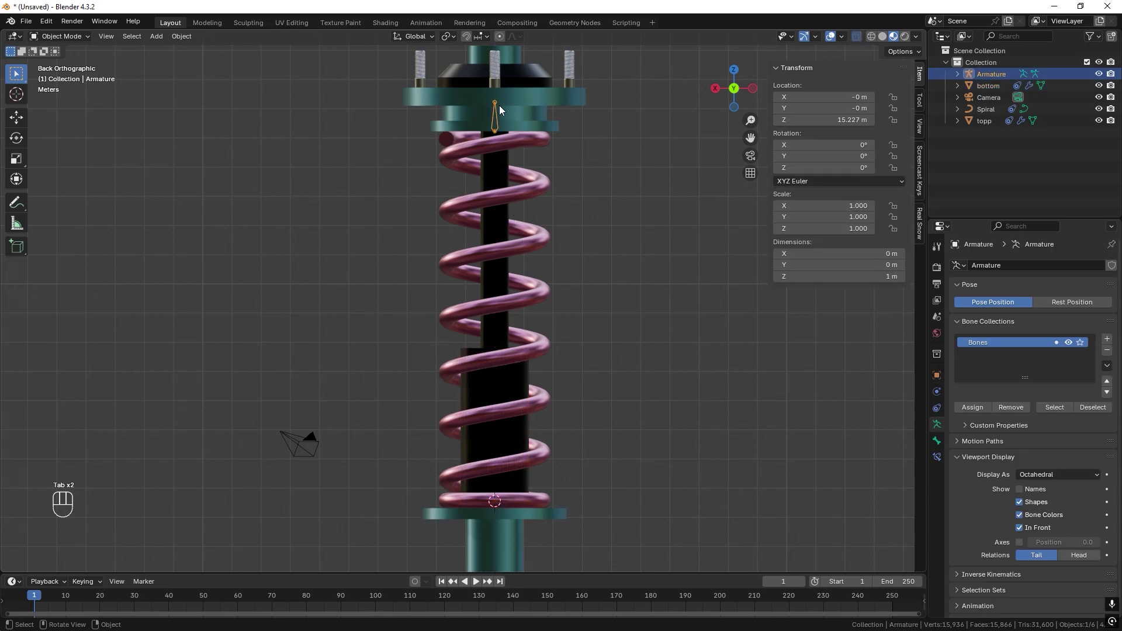
key("Tab")
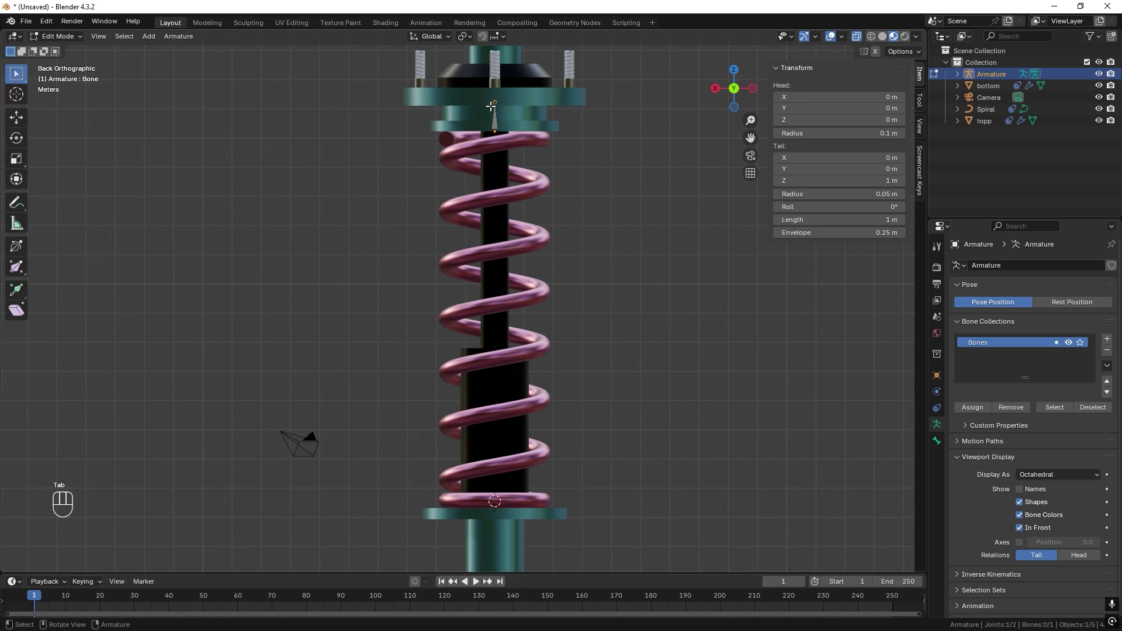
key("shift+s")
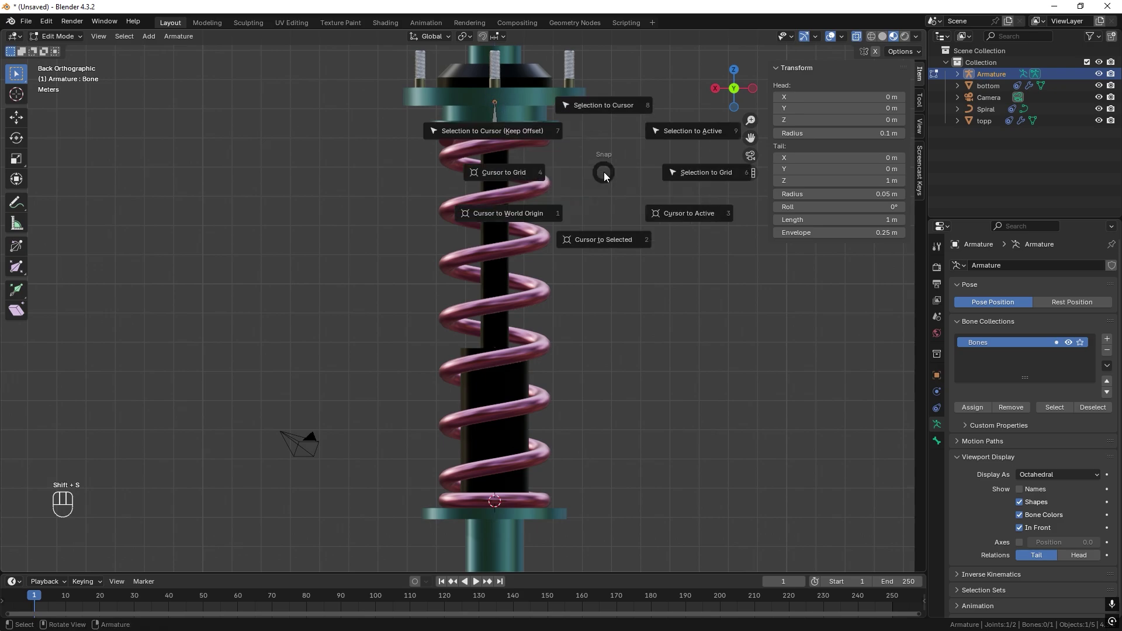
left_click(592, 106)
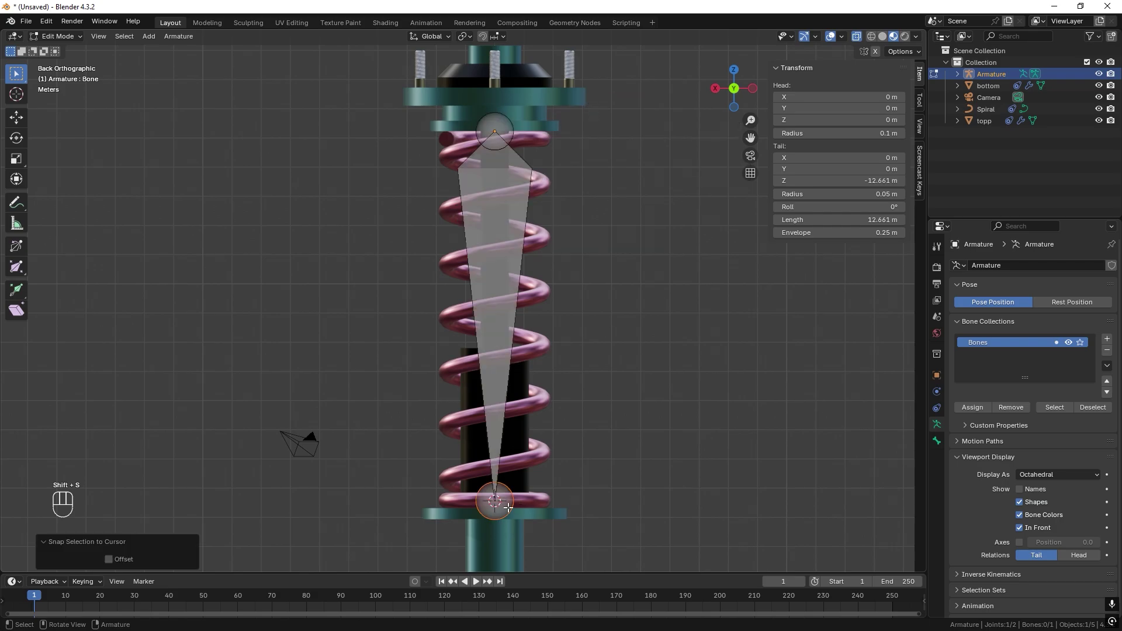
key("Tab")
key("Tab")
scroll(532, 256, "down", 2)
scroll(531, 256, "up", 1)
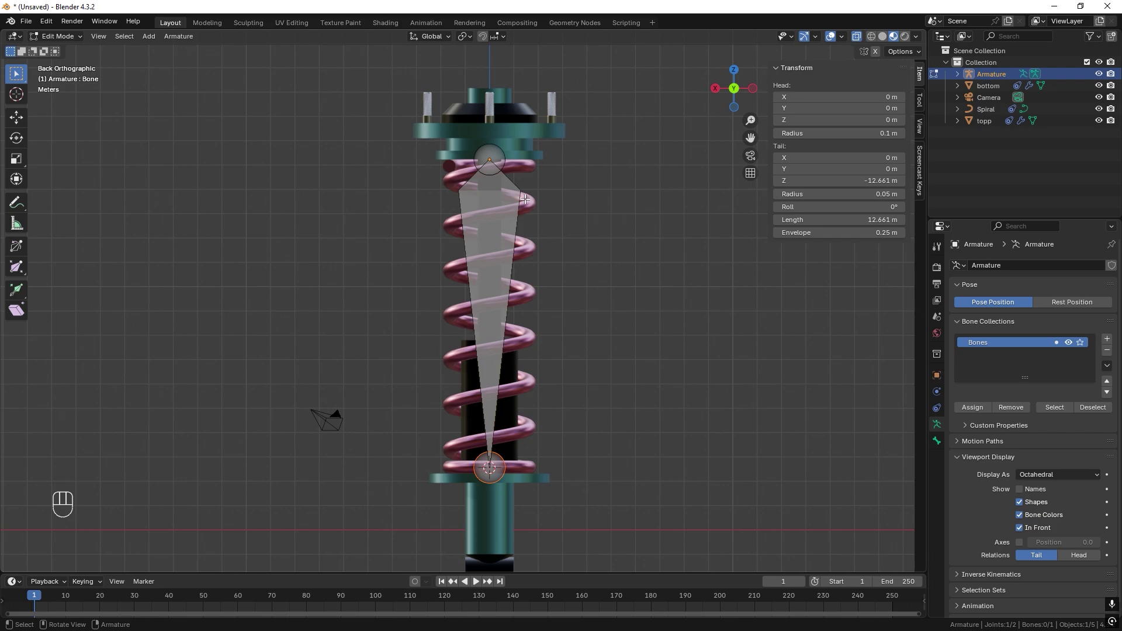
key("Tab")
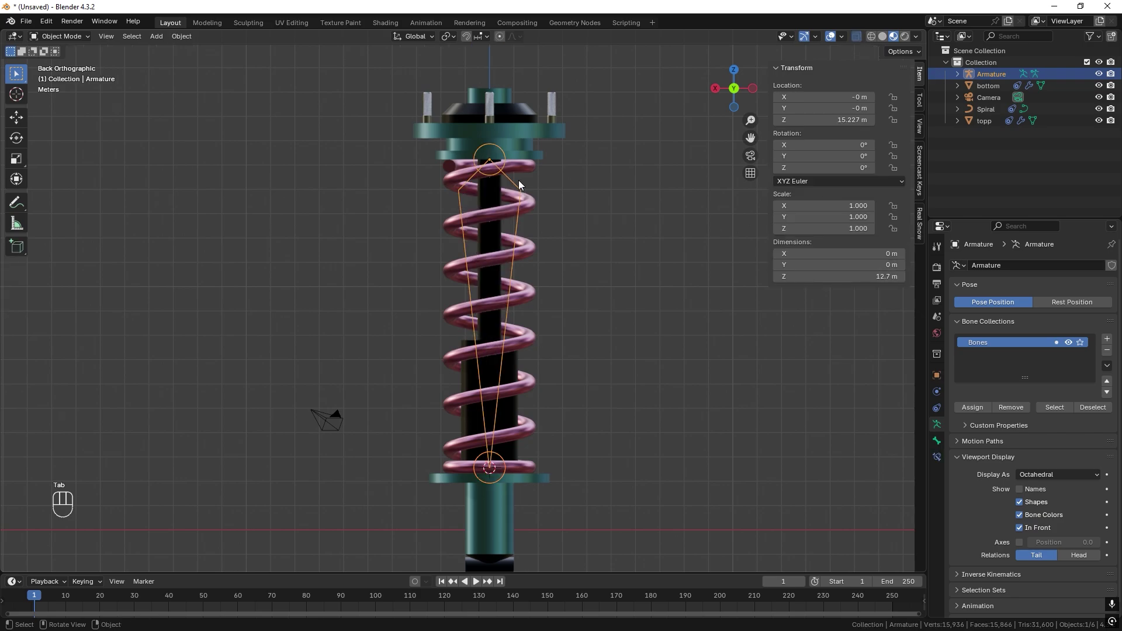
- Add a Child Of constraint to the armature with topp as the target
left_click(936, 408)
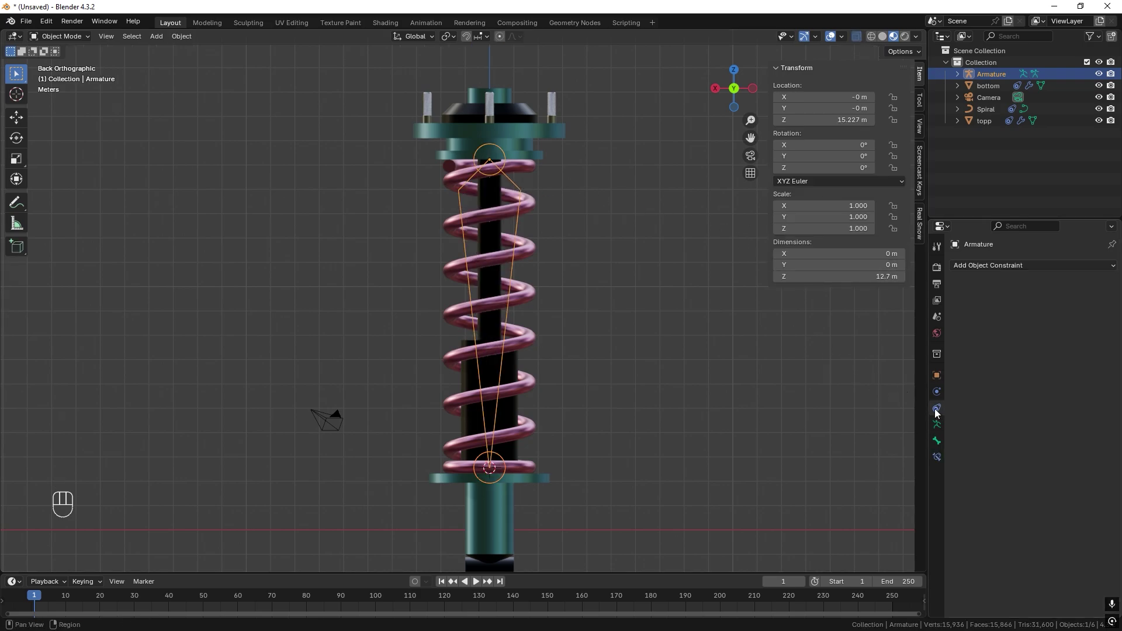
left_click(1017, 264)
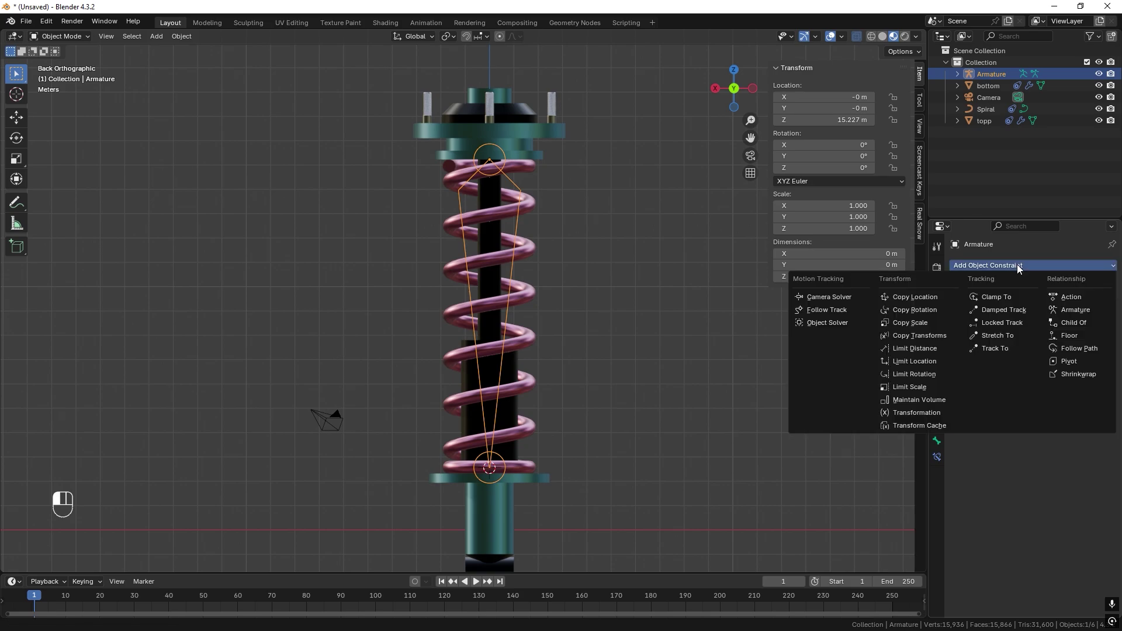
left_click(1065, 322)
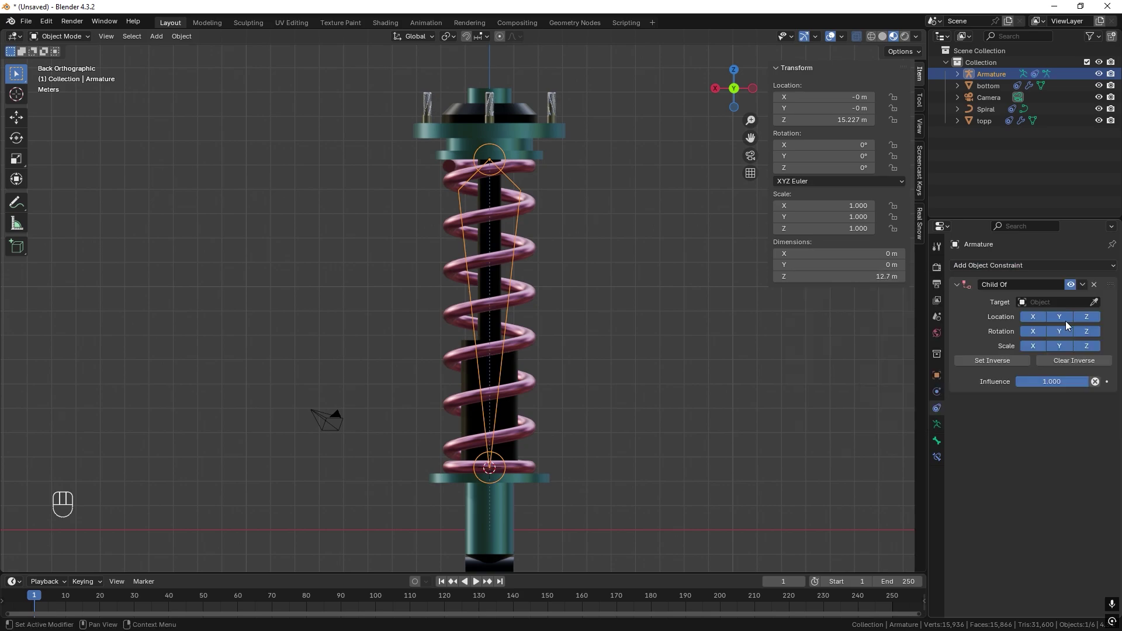
left_click(1094, 302)
left_click(532, 127)
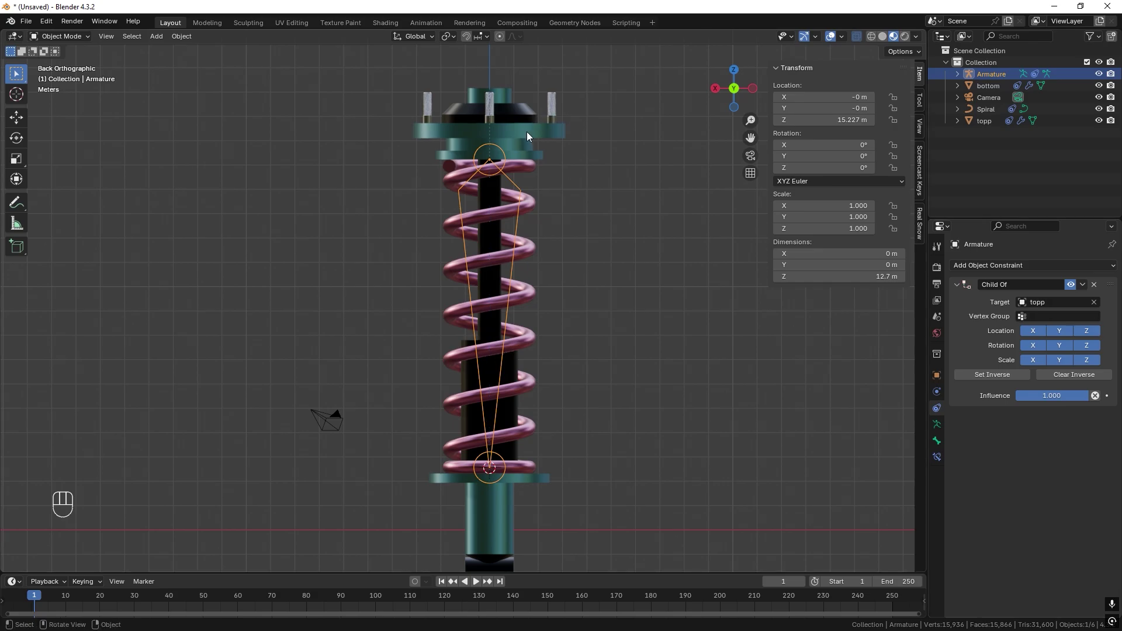
- Remove the Child Of constraint from the spiral spring
left_click(528, 167)
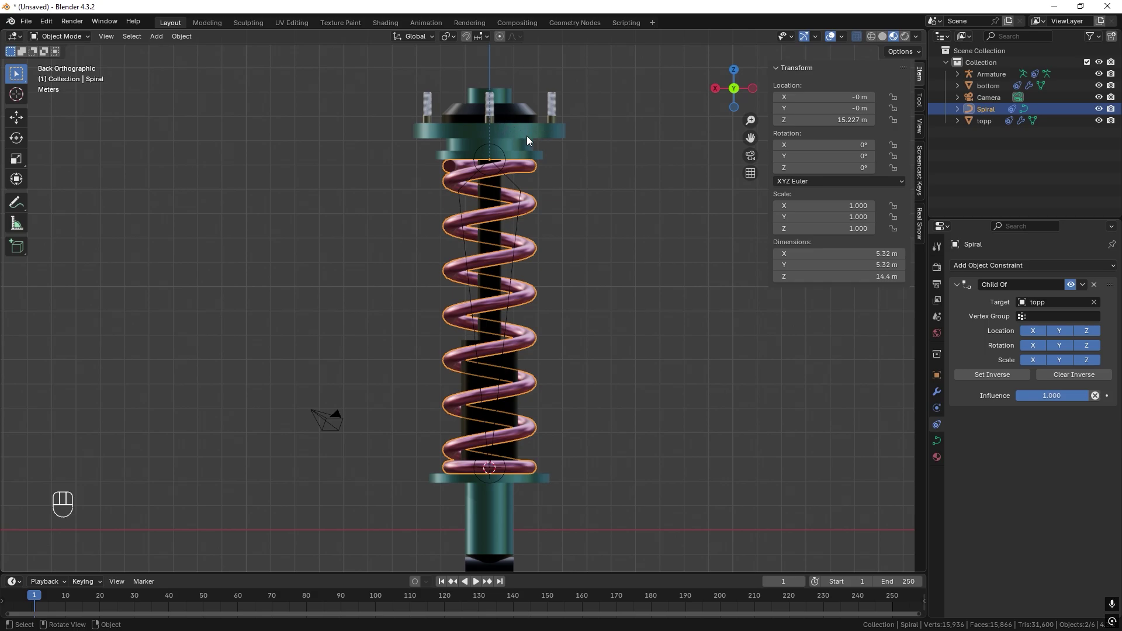
left_click(1094, 284)
- Add a Stretch To constraint to the armature with the bottom part as the target
left_click(515, 186)
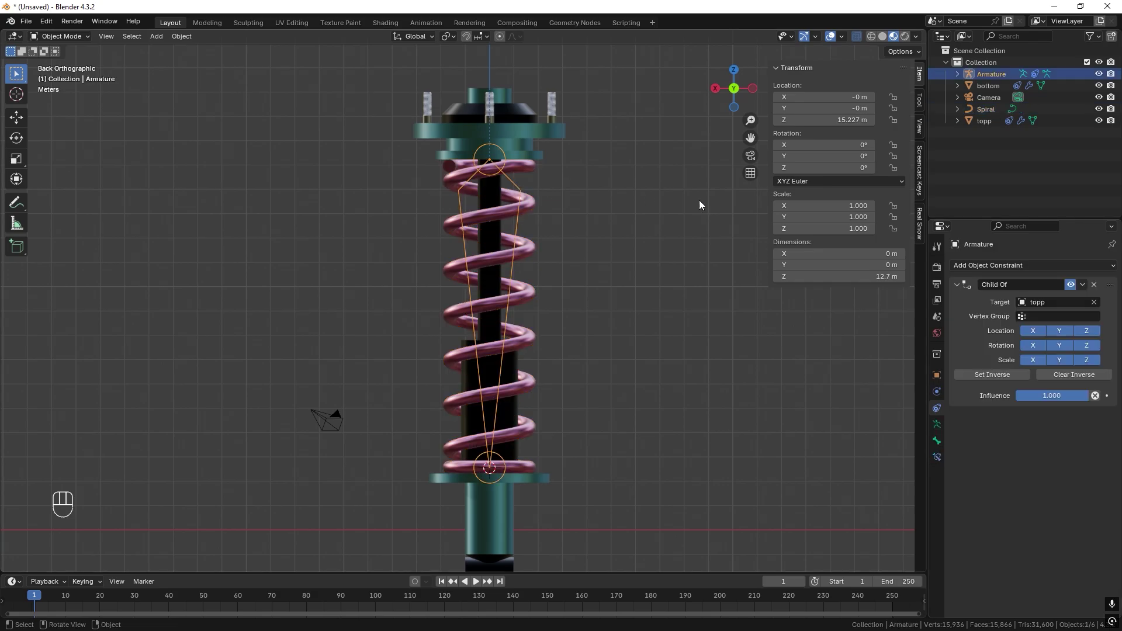
left_click(1045, 263)
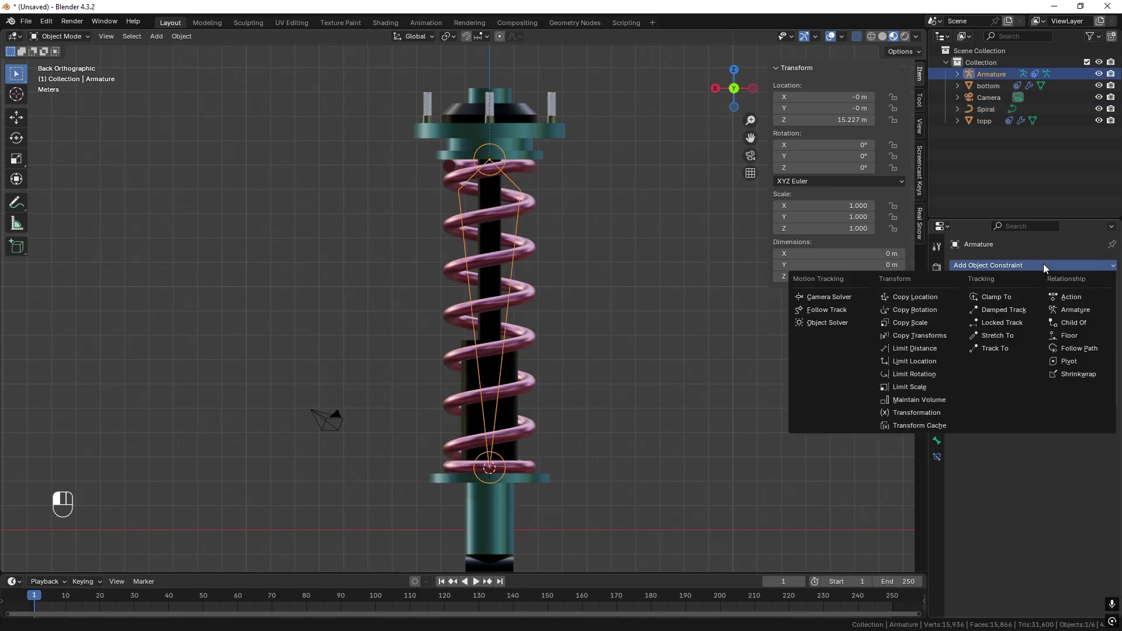
left_click(1011, 337)
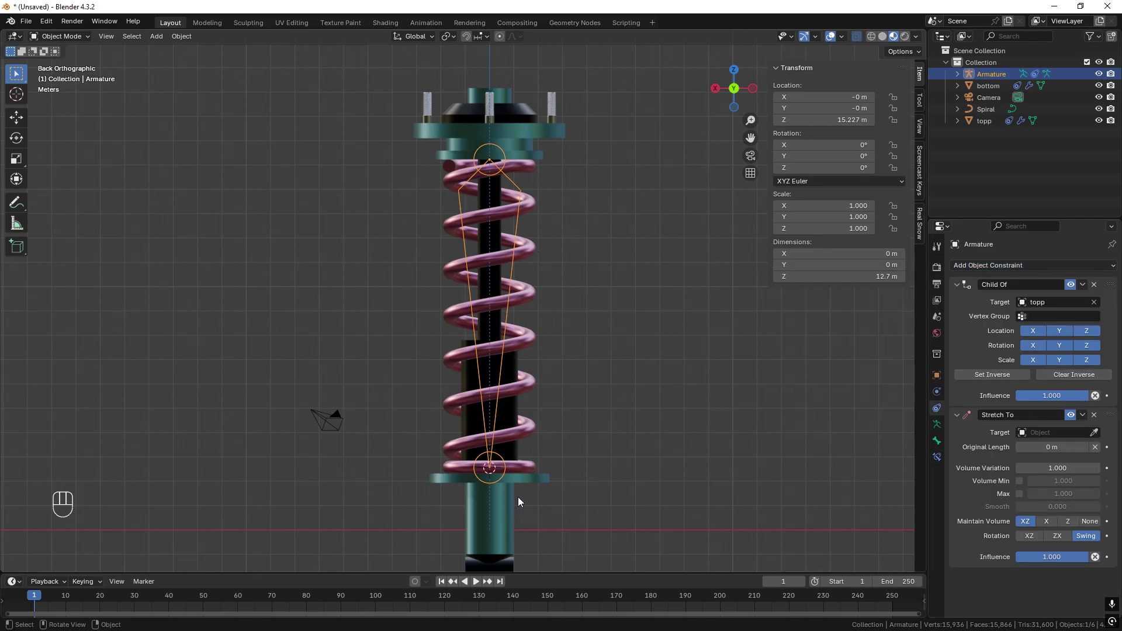
left_click(1094, 432)
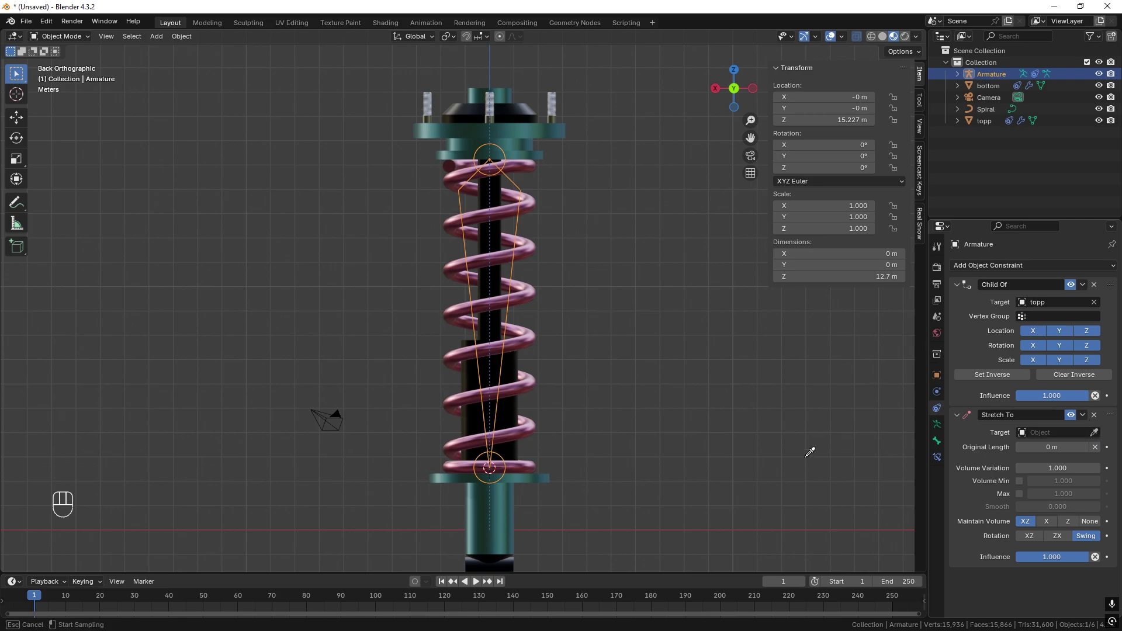
left_click(510, 497)
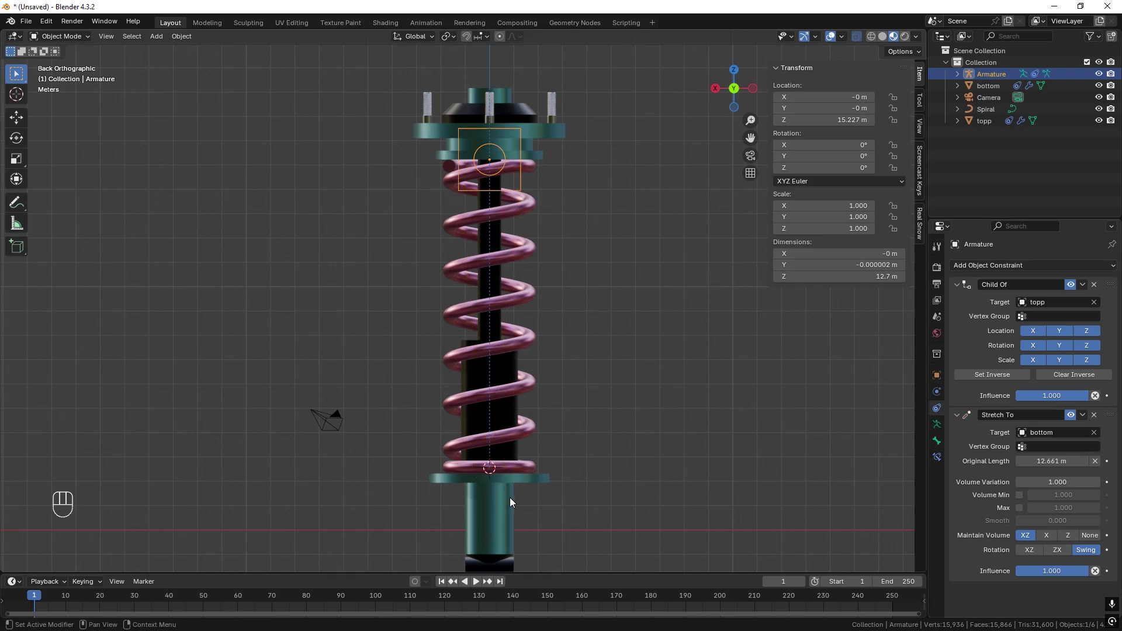
- Snap the tail of the armature's sideways-pointing bone to the 3D cursor in Edit Mode, and return to Object Mode
left_click(716, 87)
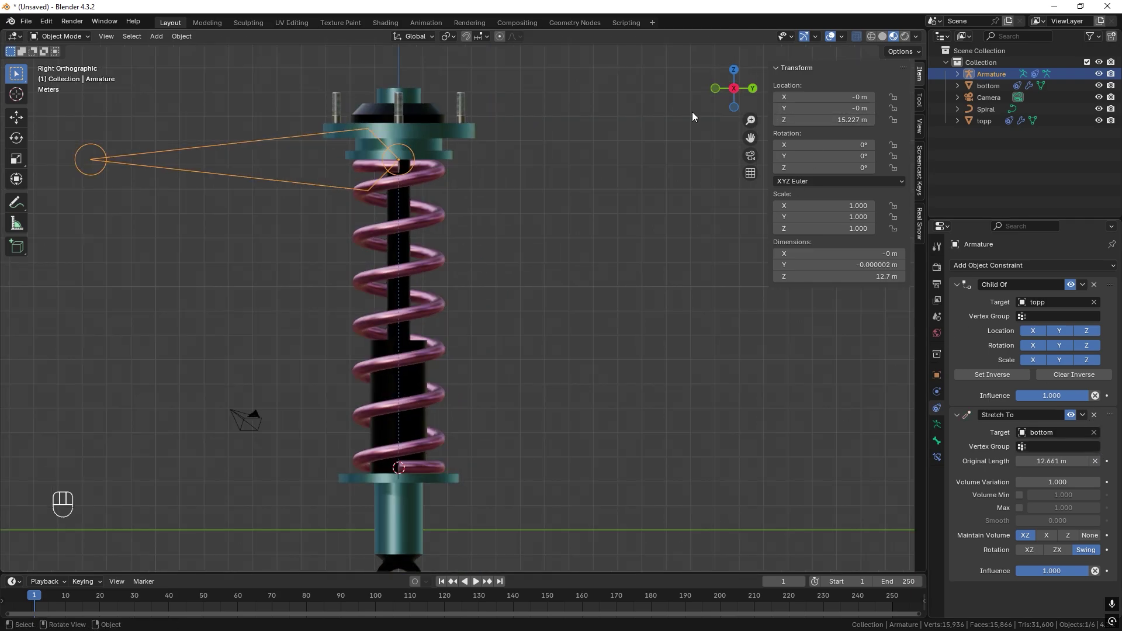
scroll(612, 204, "down", 2)
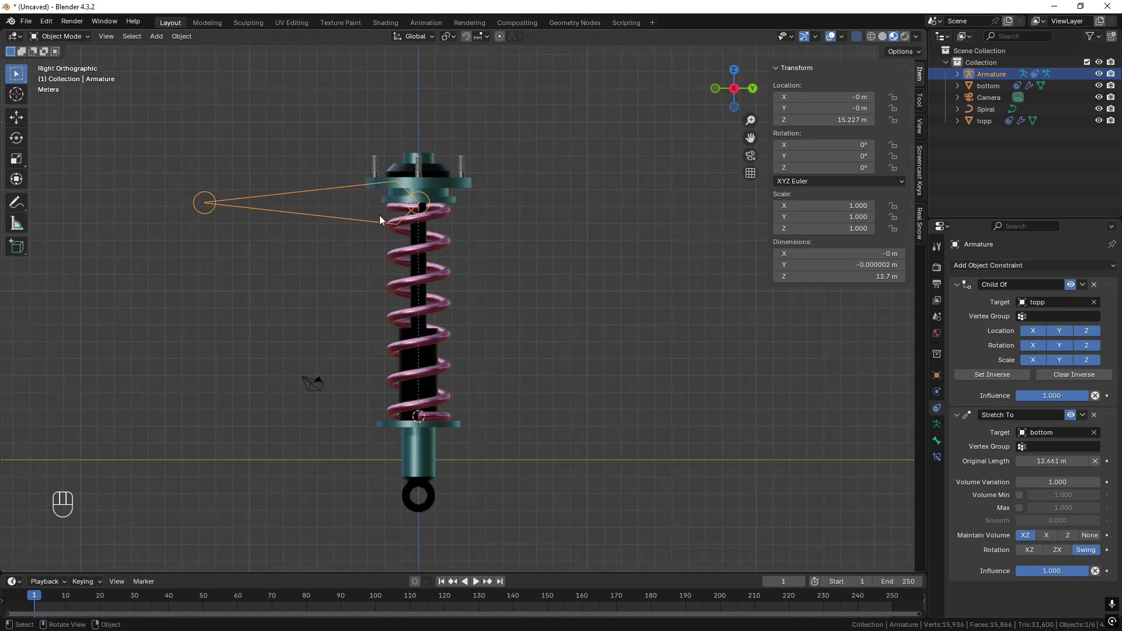
key("Tab")
left_click(207, 209)
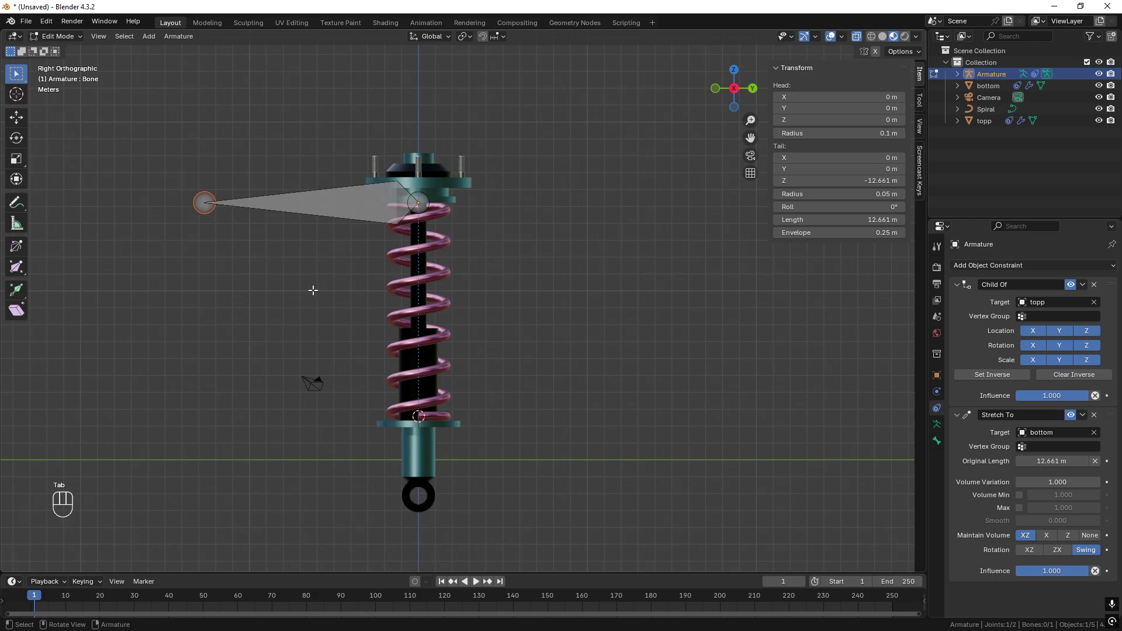
key("shift+s")
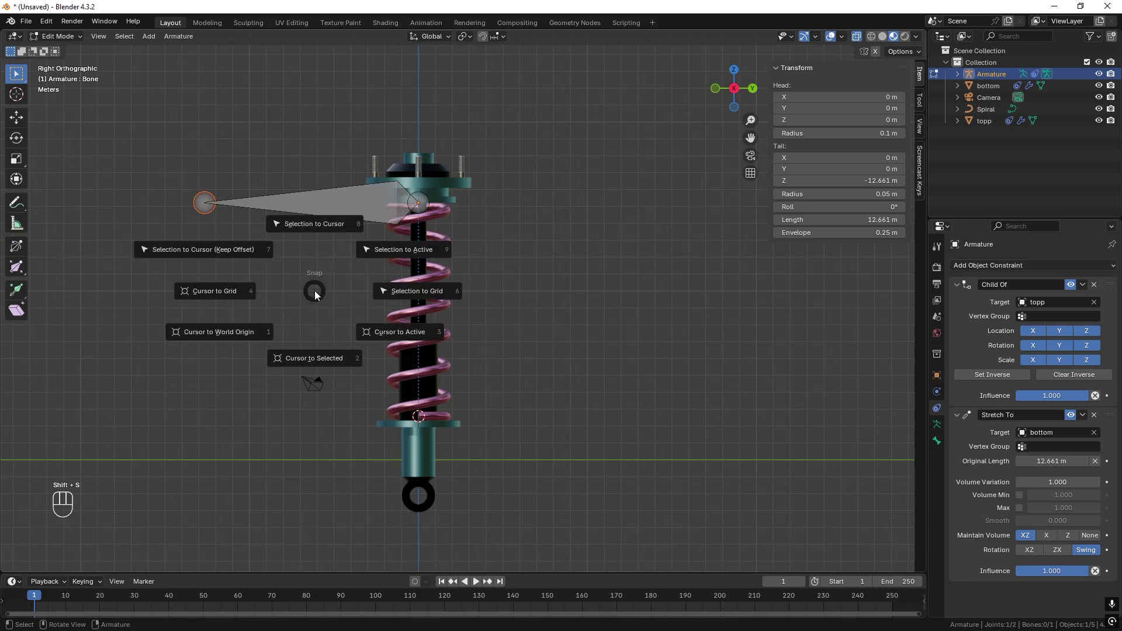
left_click(310, 227)
key("Tab")
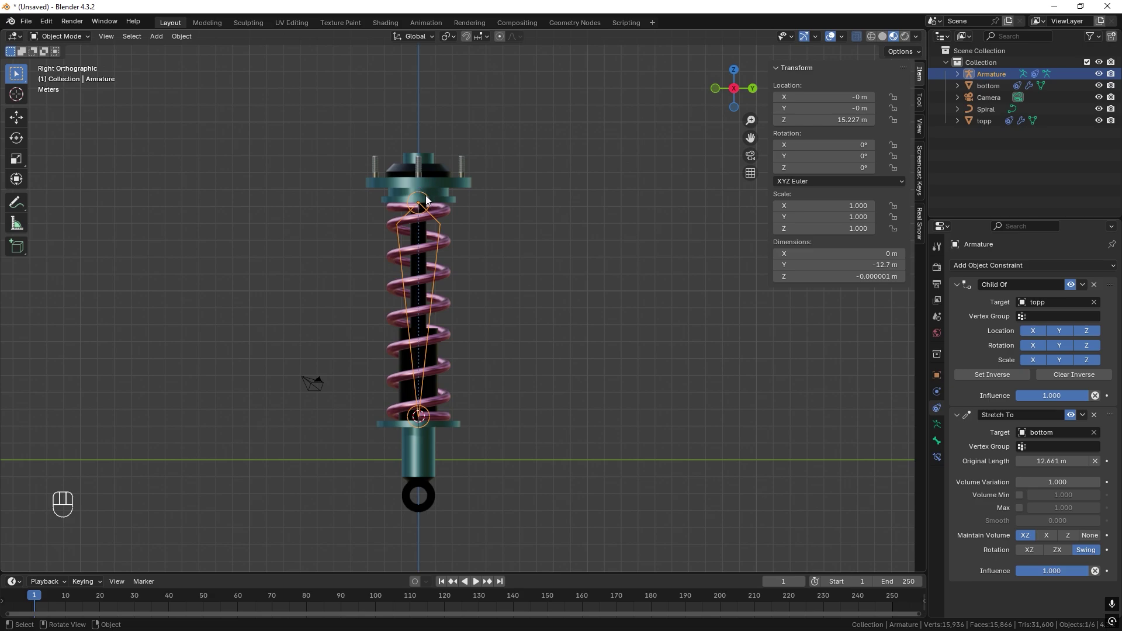
- Move the bottom part about 6.85 m along Y and 9.62 m up along Z to test the armature's stretch
left_click(430, 449)
key("g")
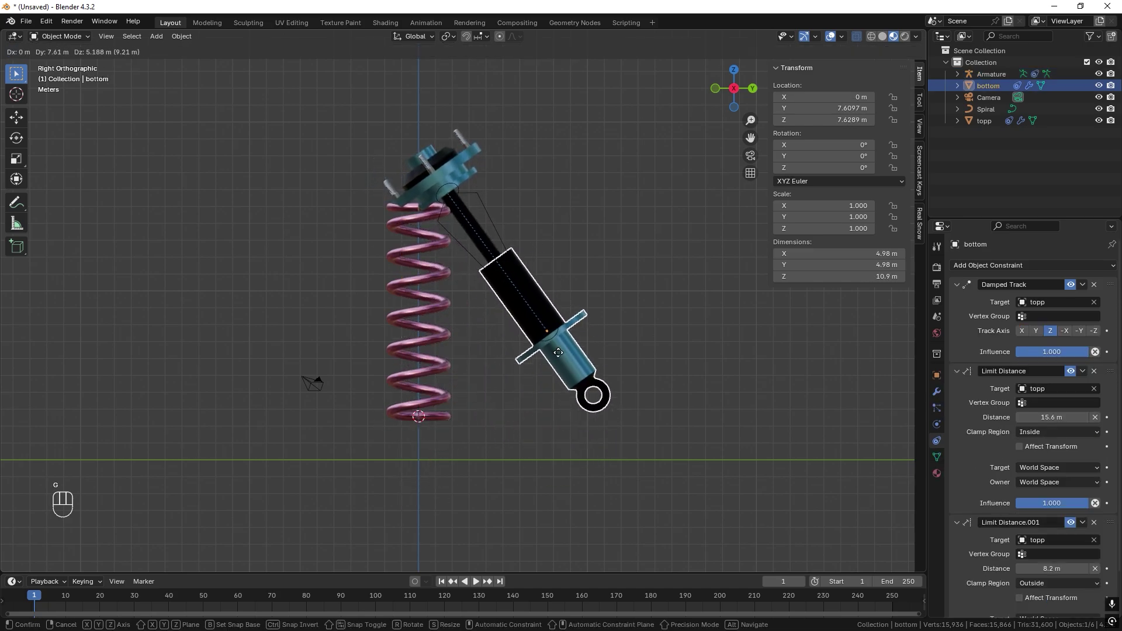
left_click(556, 291)
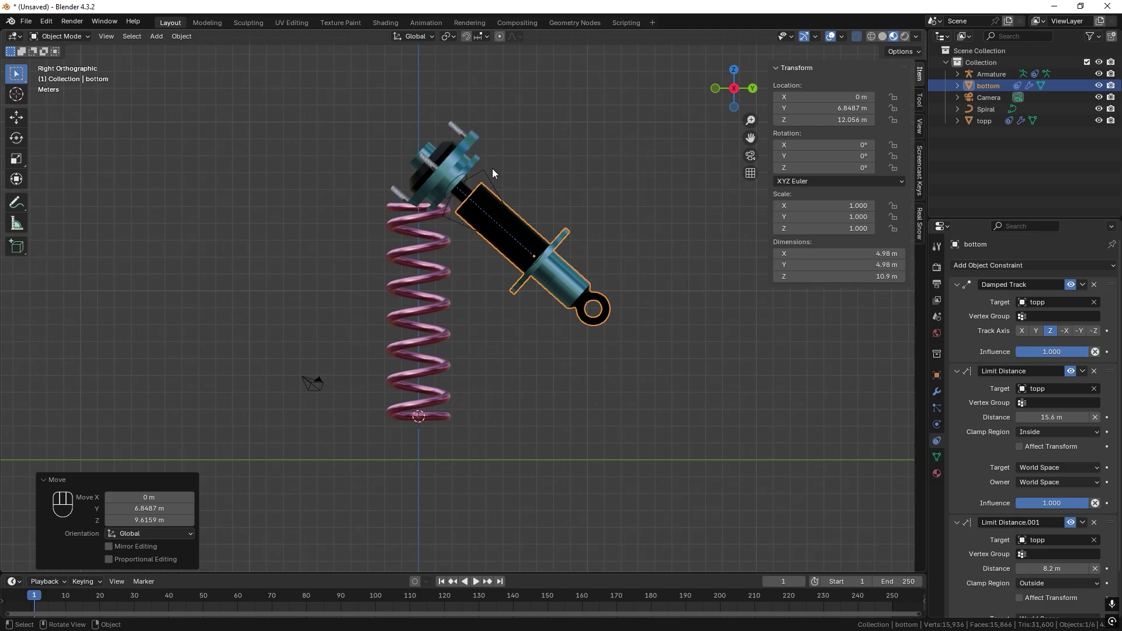
scroll(1009, 356, "down", 2)
scroll(1023, 409, "up", 2)
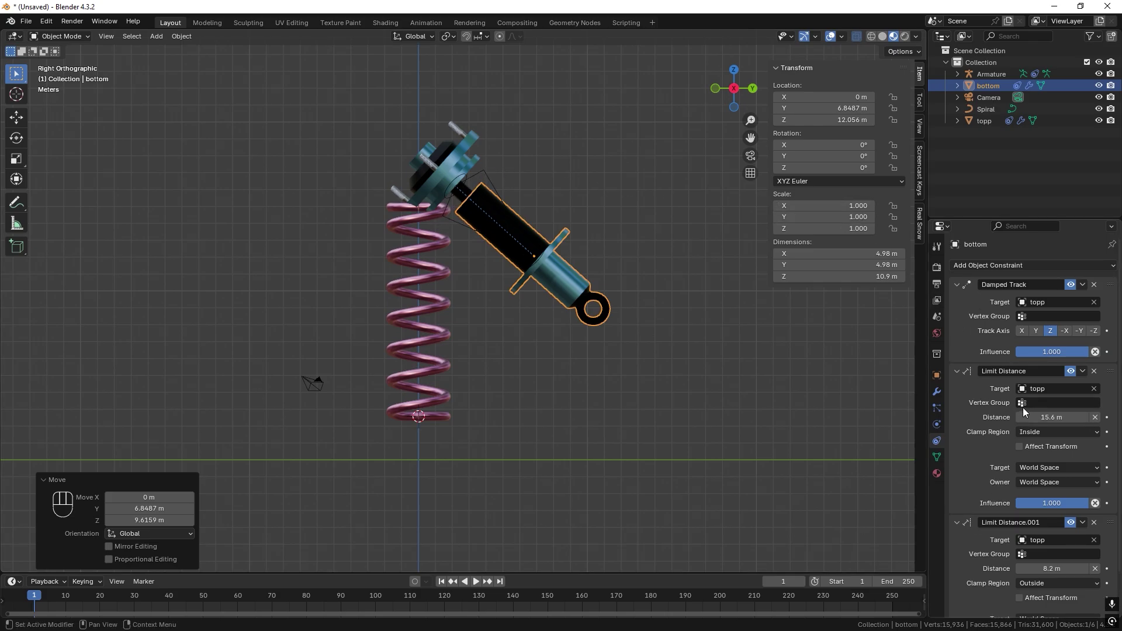
- Set Maintain Volume to None on the armature's Stretch To constraint, and move the bottom part back in line beneath the top part
left_click(491, 175)
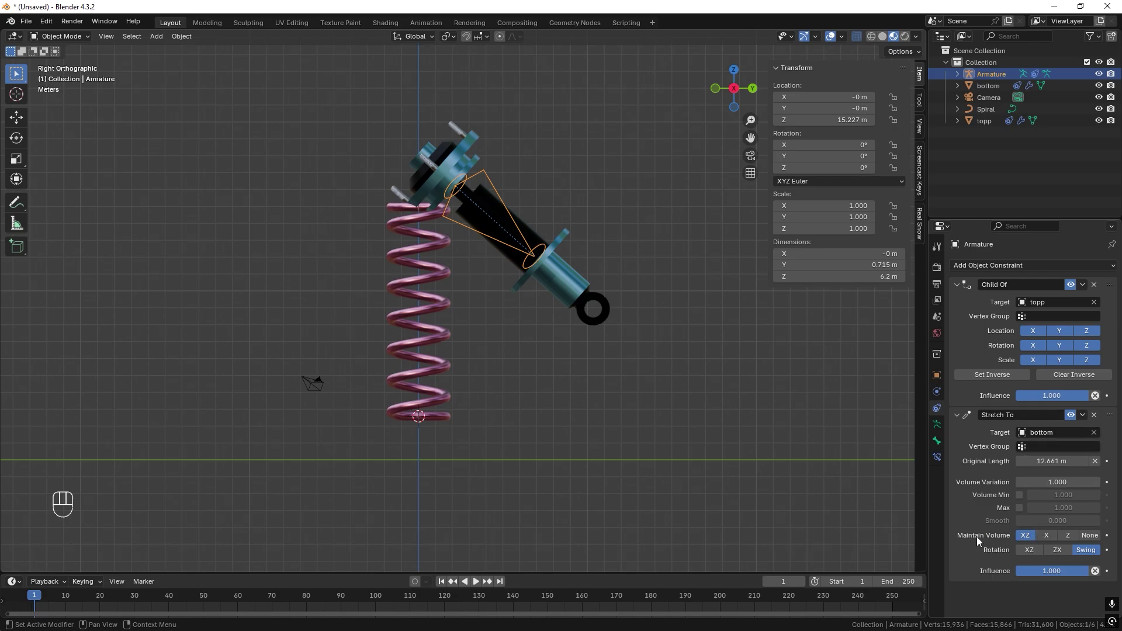
left_click(1090, 534)
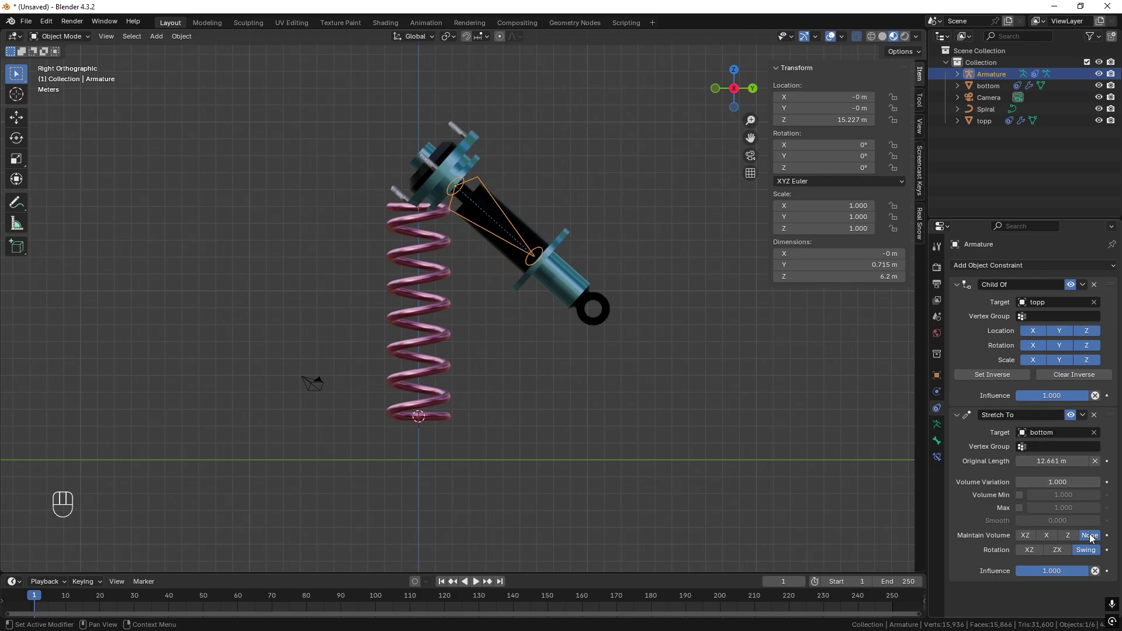
left_click(588, 297)
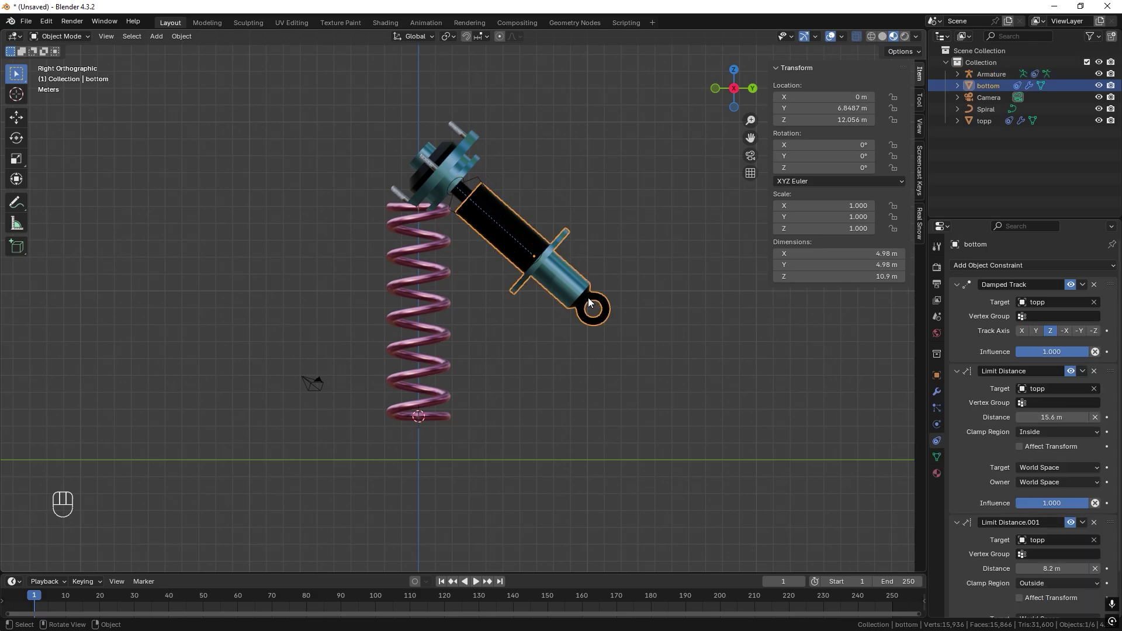
key("g")
left_click(450, 271)
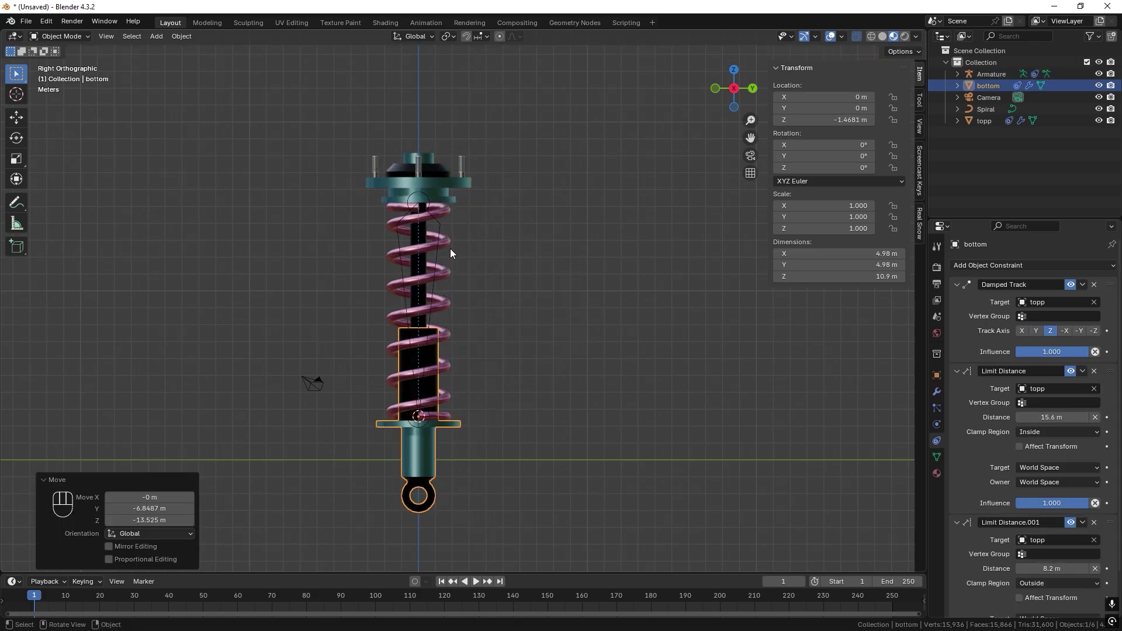
- Hook all control points of the spiral spring to the selected armature's bone, and return to Object Mode
left_click(448, 273)
left_click(439, 257)
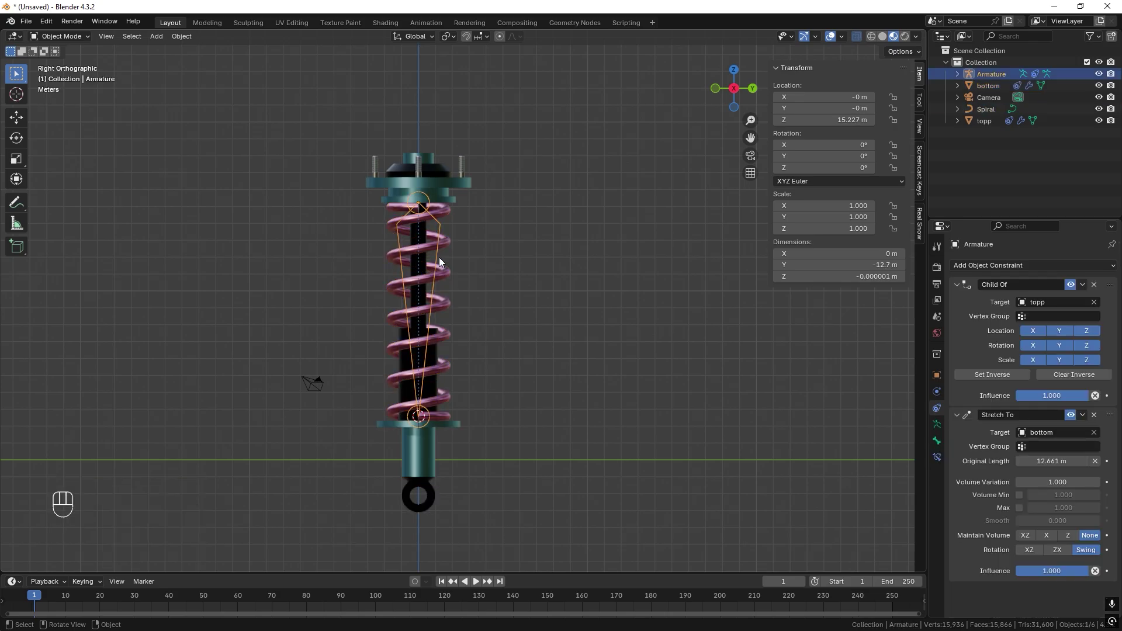
left_click(447, 270, "shift")
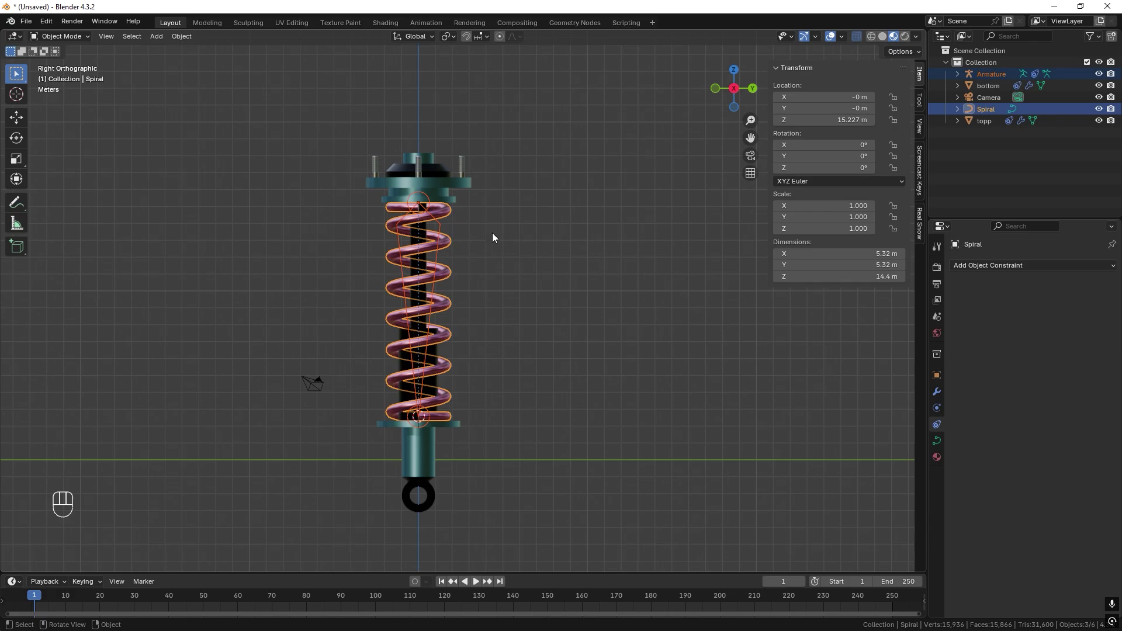
key("Tab")
scroll(479, 236, "up", 3)
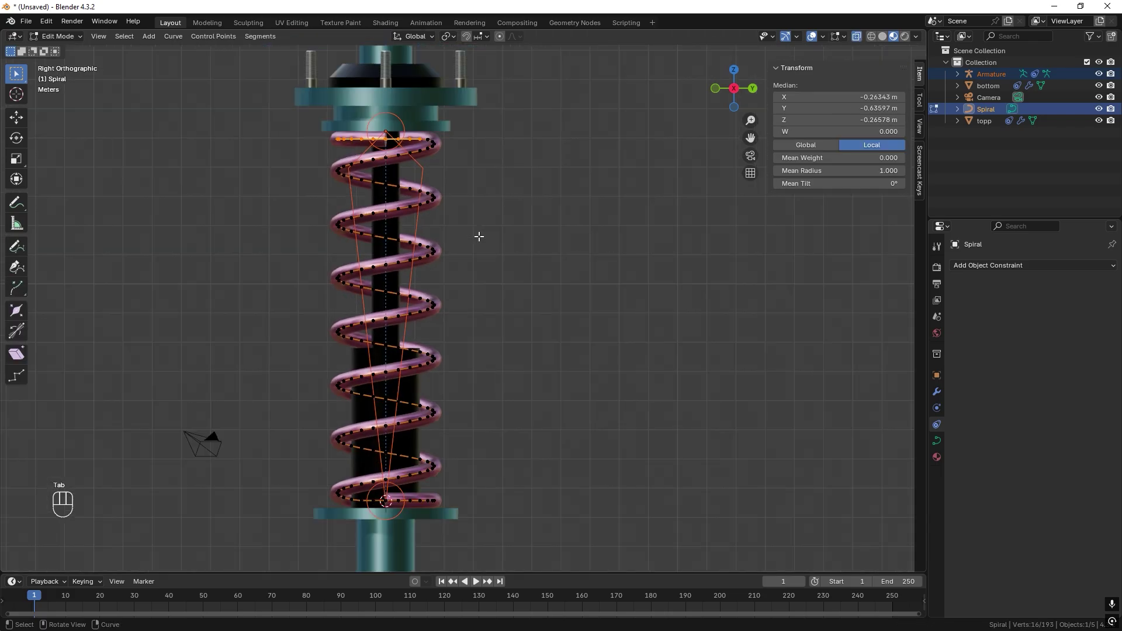
key("a")
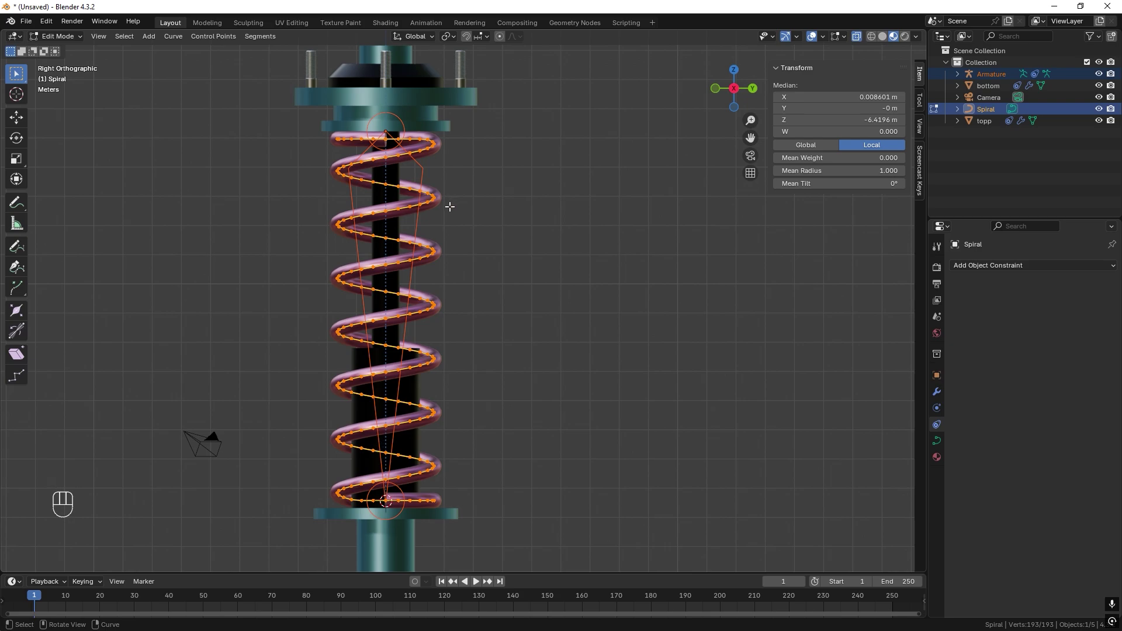
key("ctrl+h")
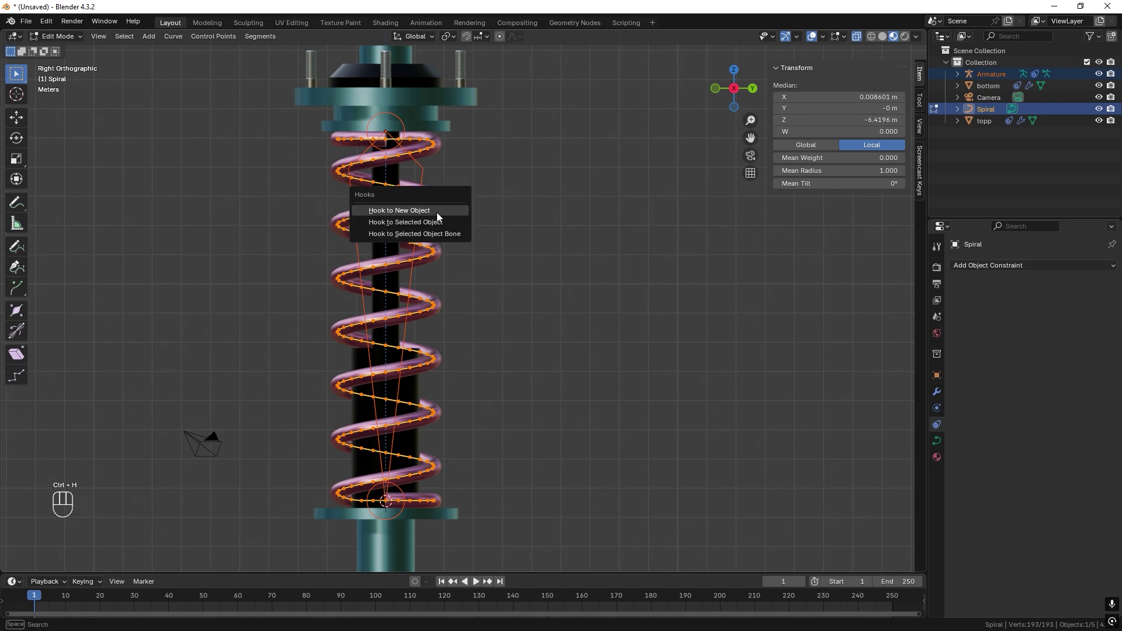
left_click(408, 235)
scroll(474, 268, "down", 2)
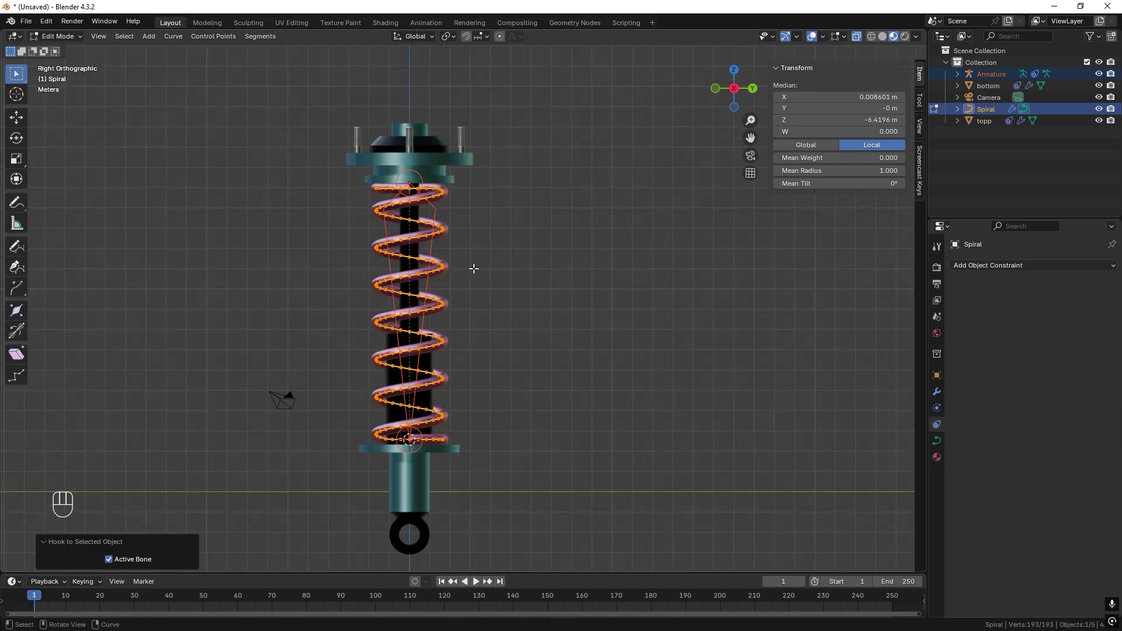
key("Tab")
- Try moving the bottom part upward and sideways to test the hooked spring's compression and tilt, and cancel the move
scroll(493, 353, "down", 1)
left_click(423, 462)
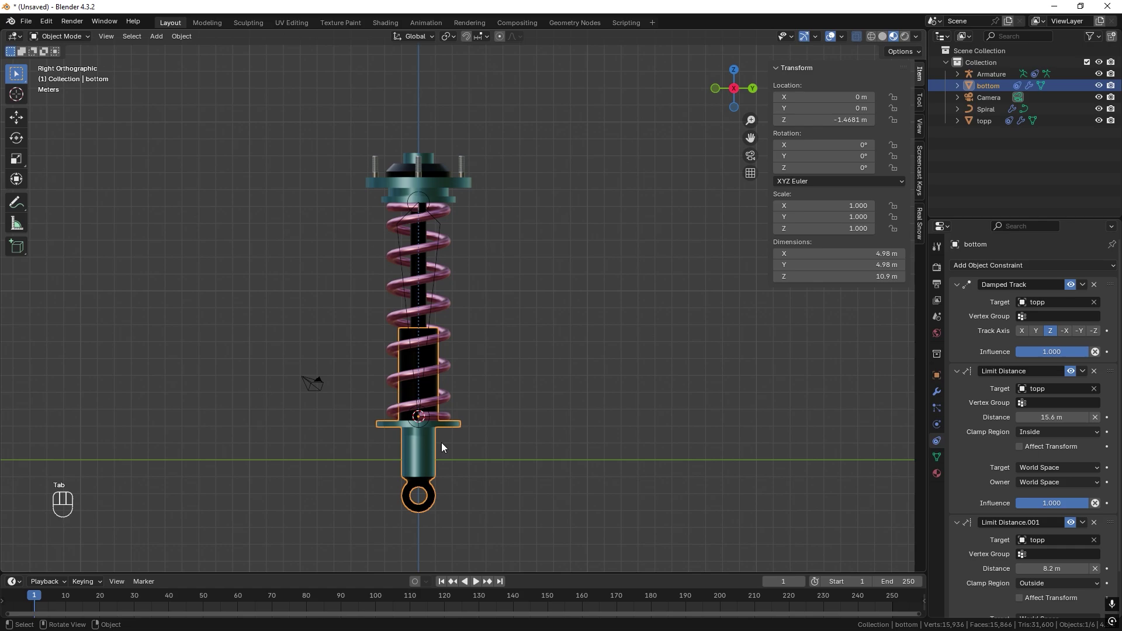
key("g")
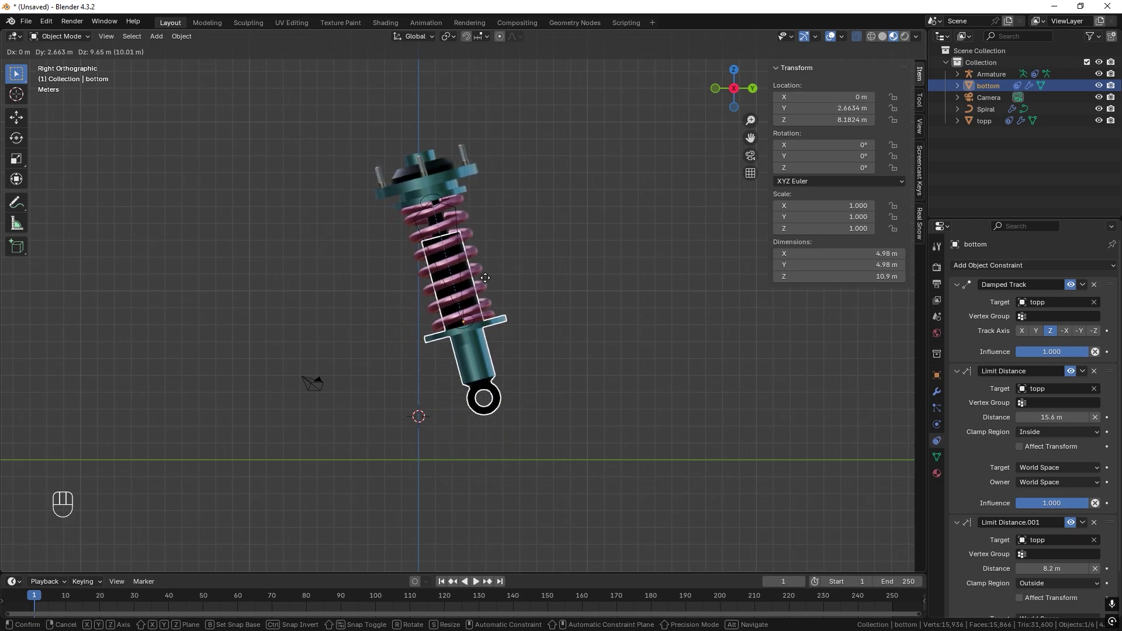
right_click(547, 299)
- Move the bottom part around in a perspective view to check how the whole rig tilts and compresses
middle_click_drag(547, 299, 521, 360)
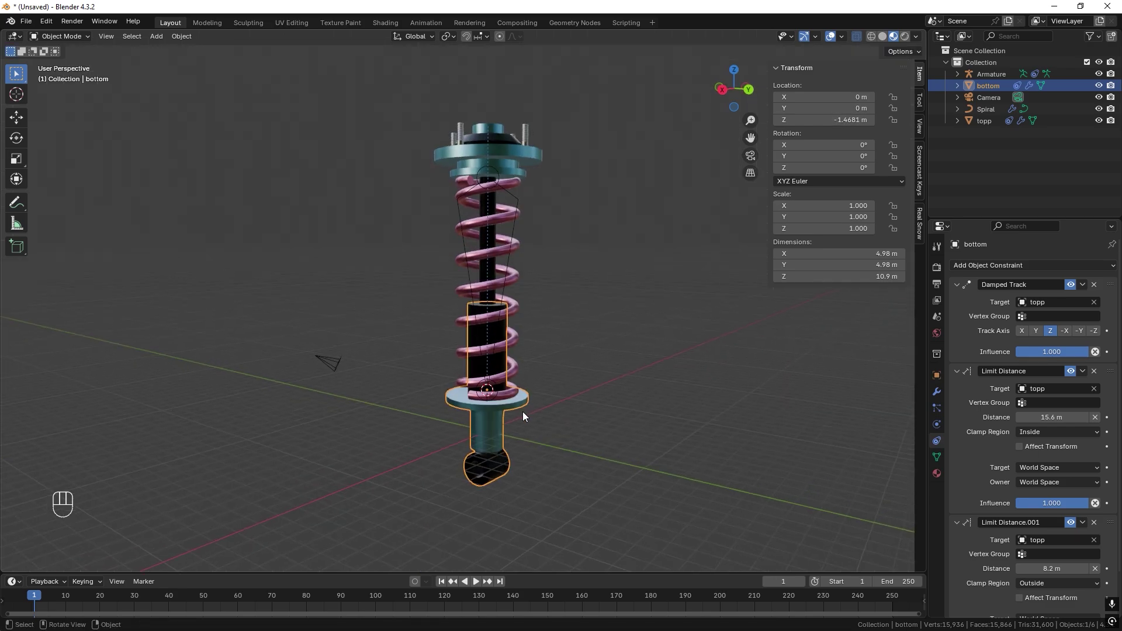
left_click(556, 398)
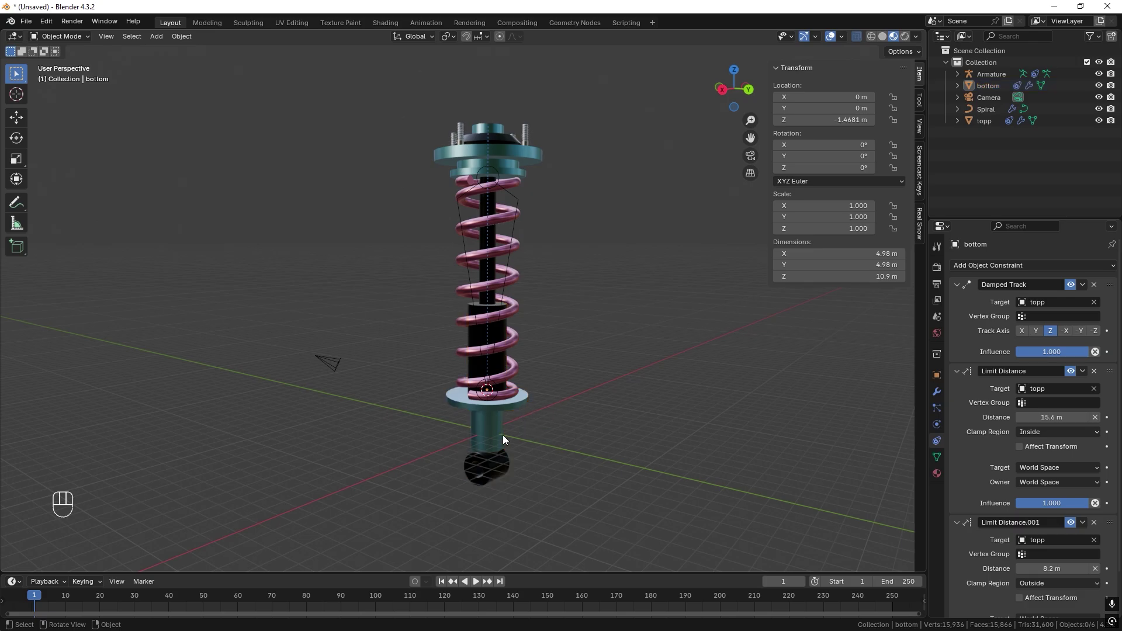
left_click(502, 434)
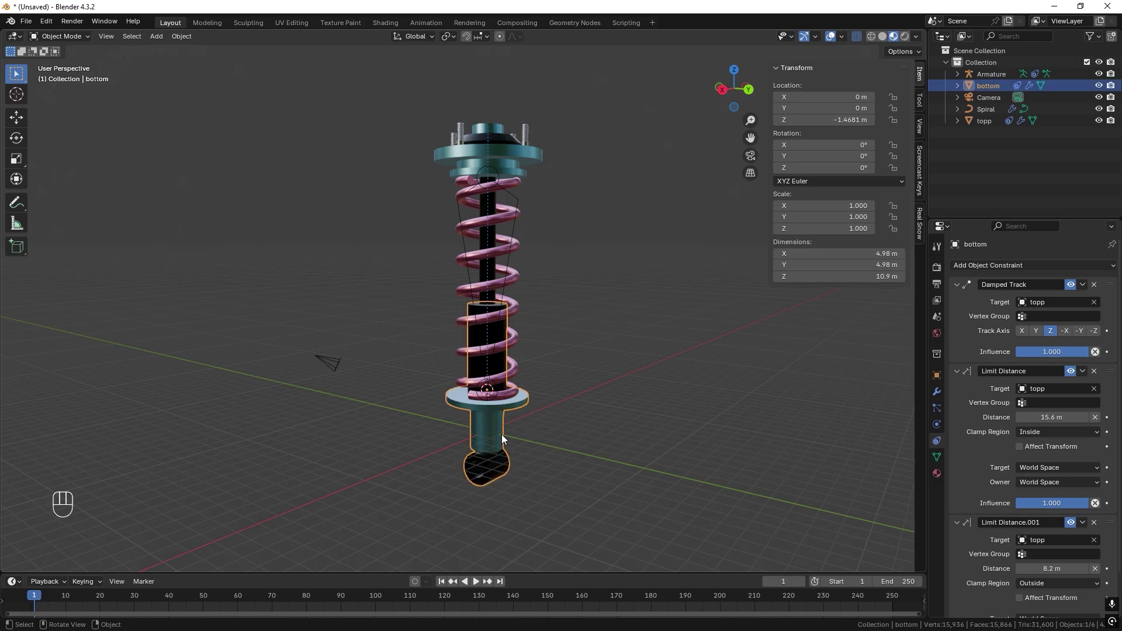
key("g")
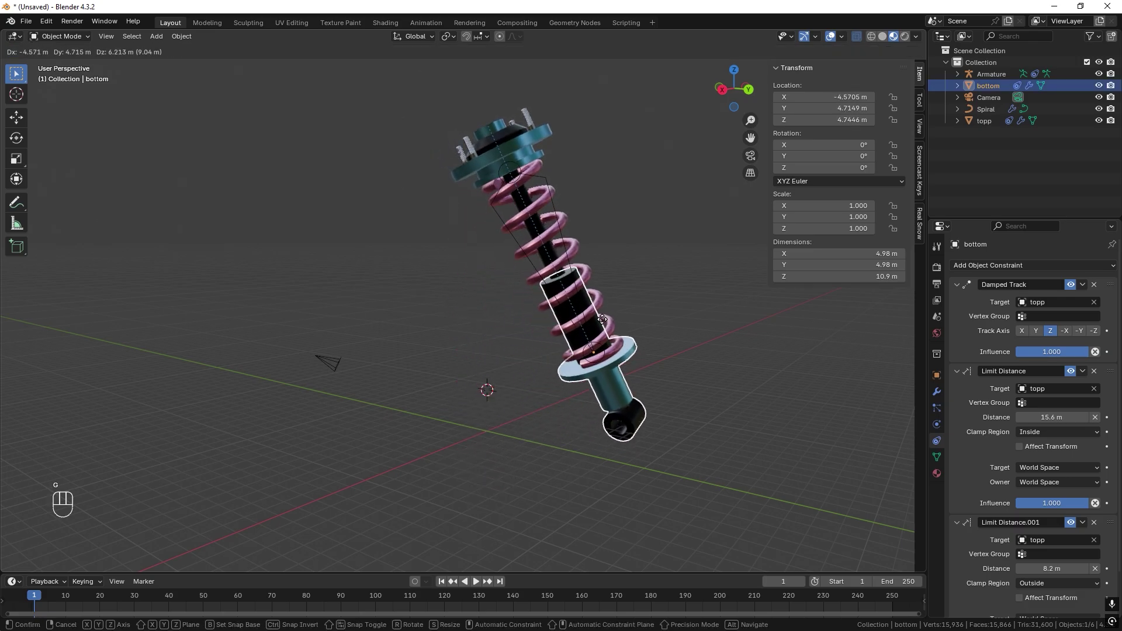